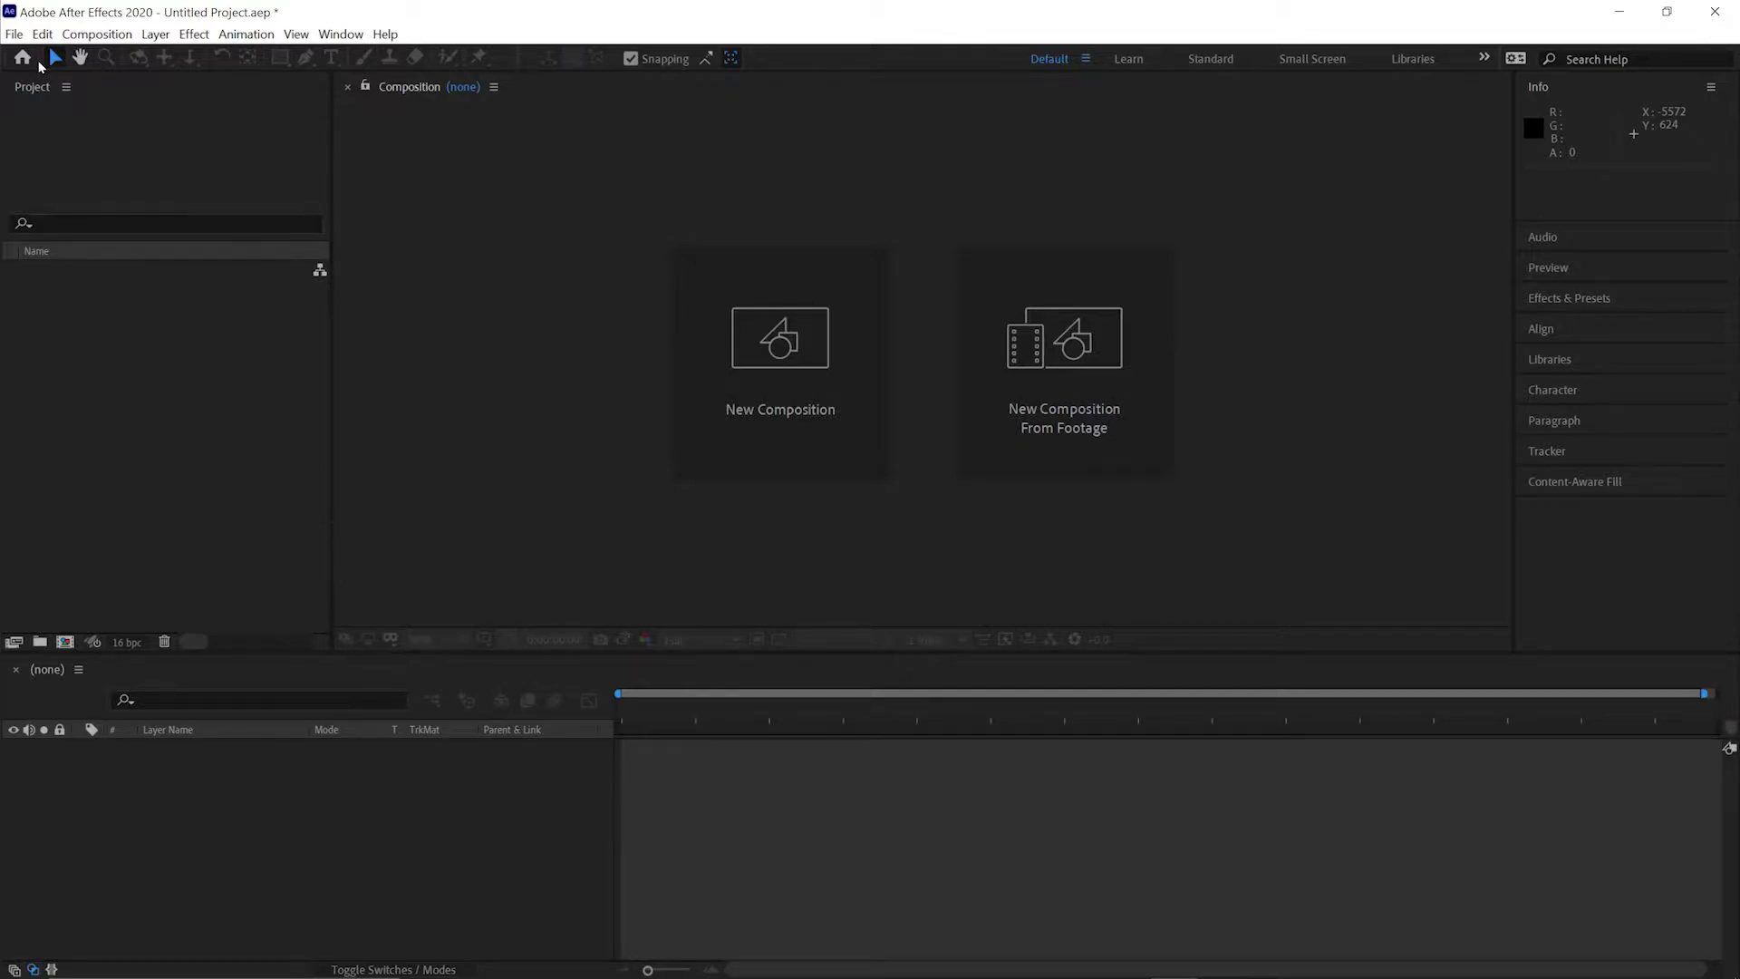
# - Create a new MAXON Cinema 4D file named 3D TEXT_v3 in the 3_C4D folder
pyautogui.click(15, 33)
pyautogui.moveTo(41, 57)
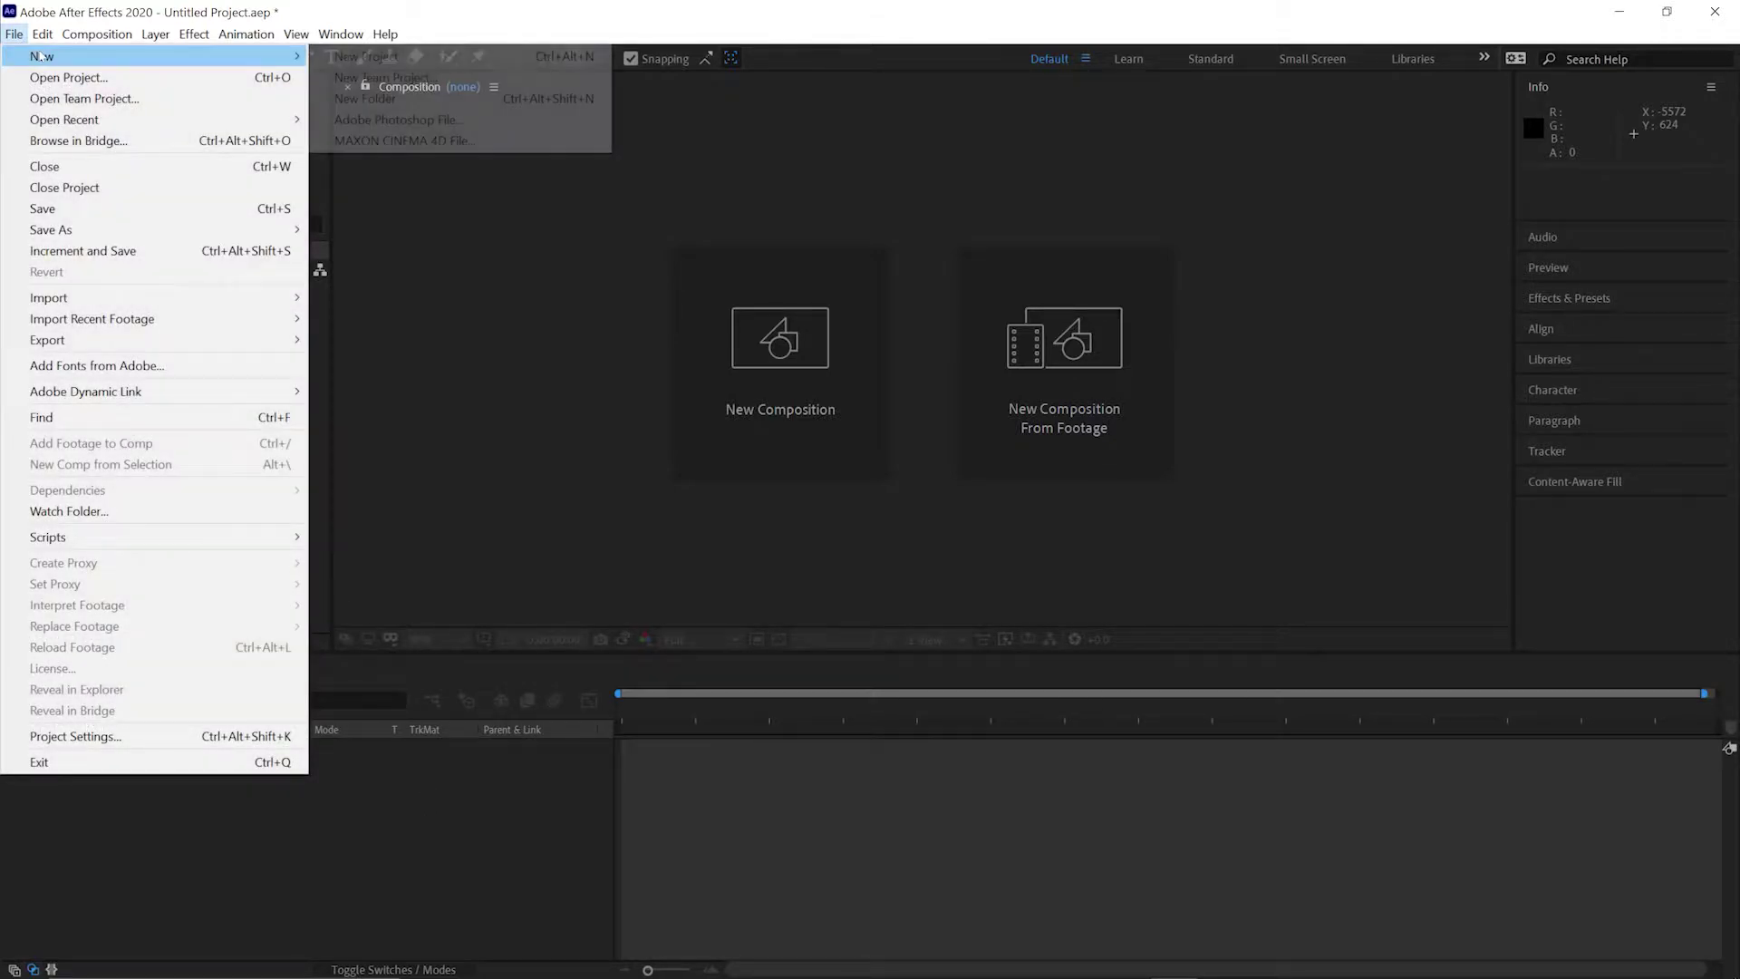
pyautogui.click(472, 143)
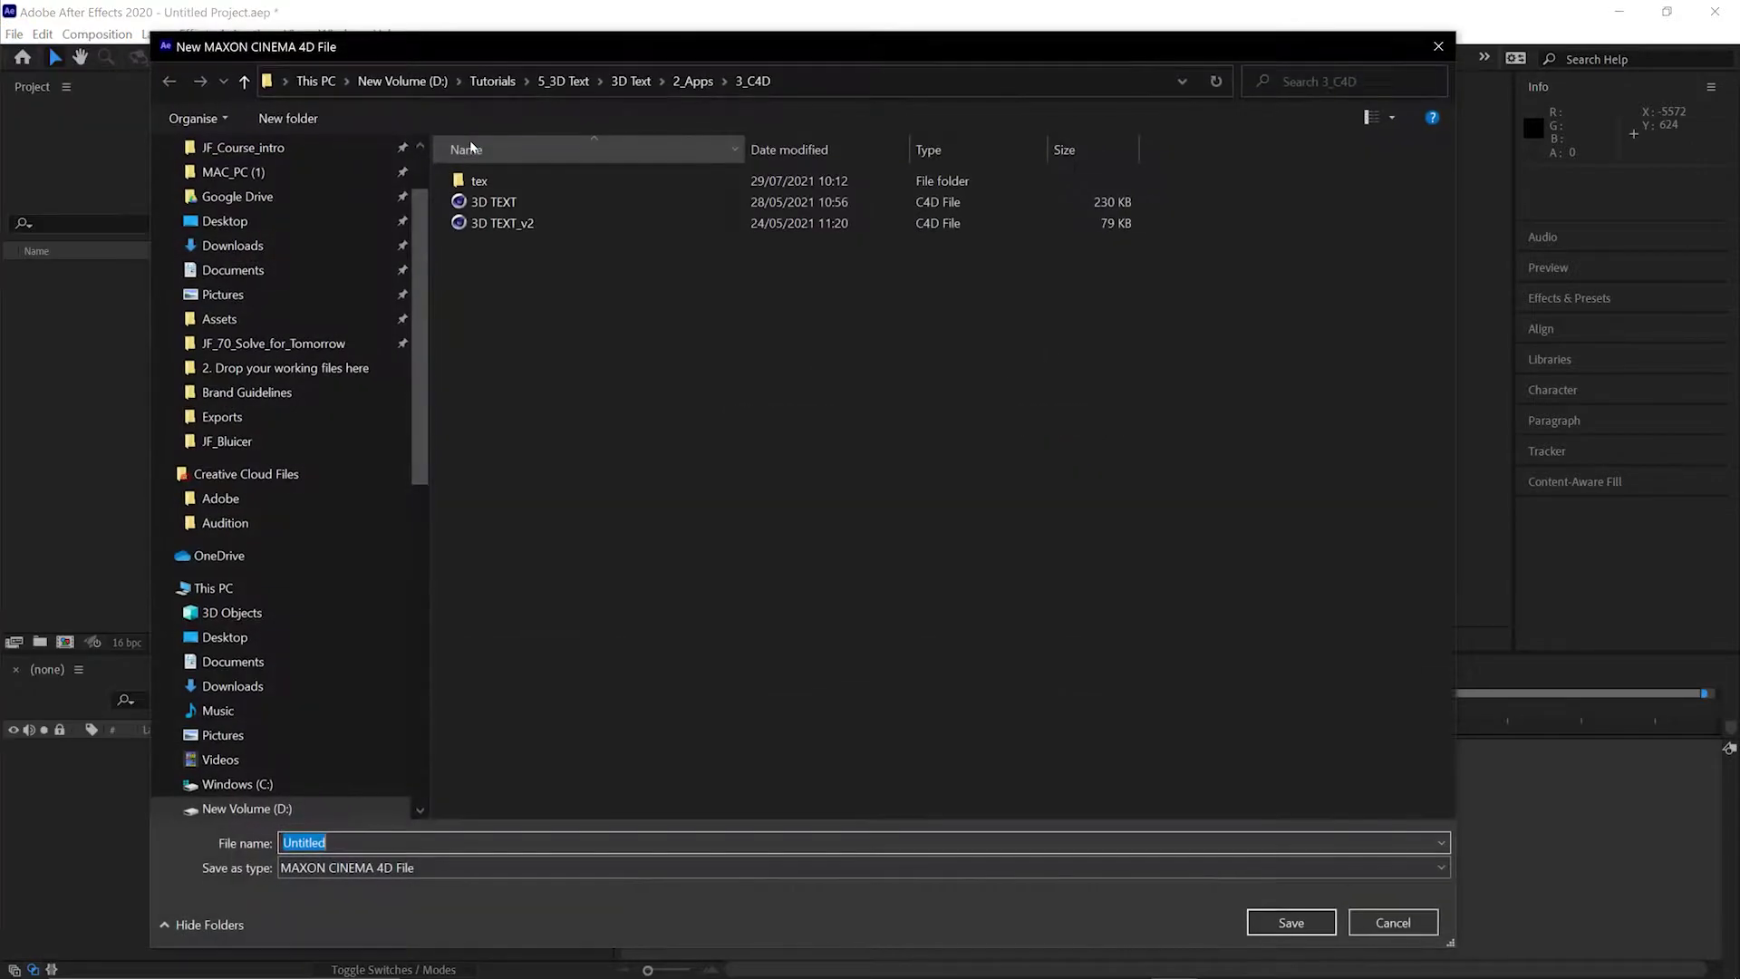
pyautogui.click(531, 226)
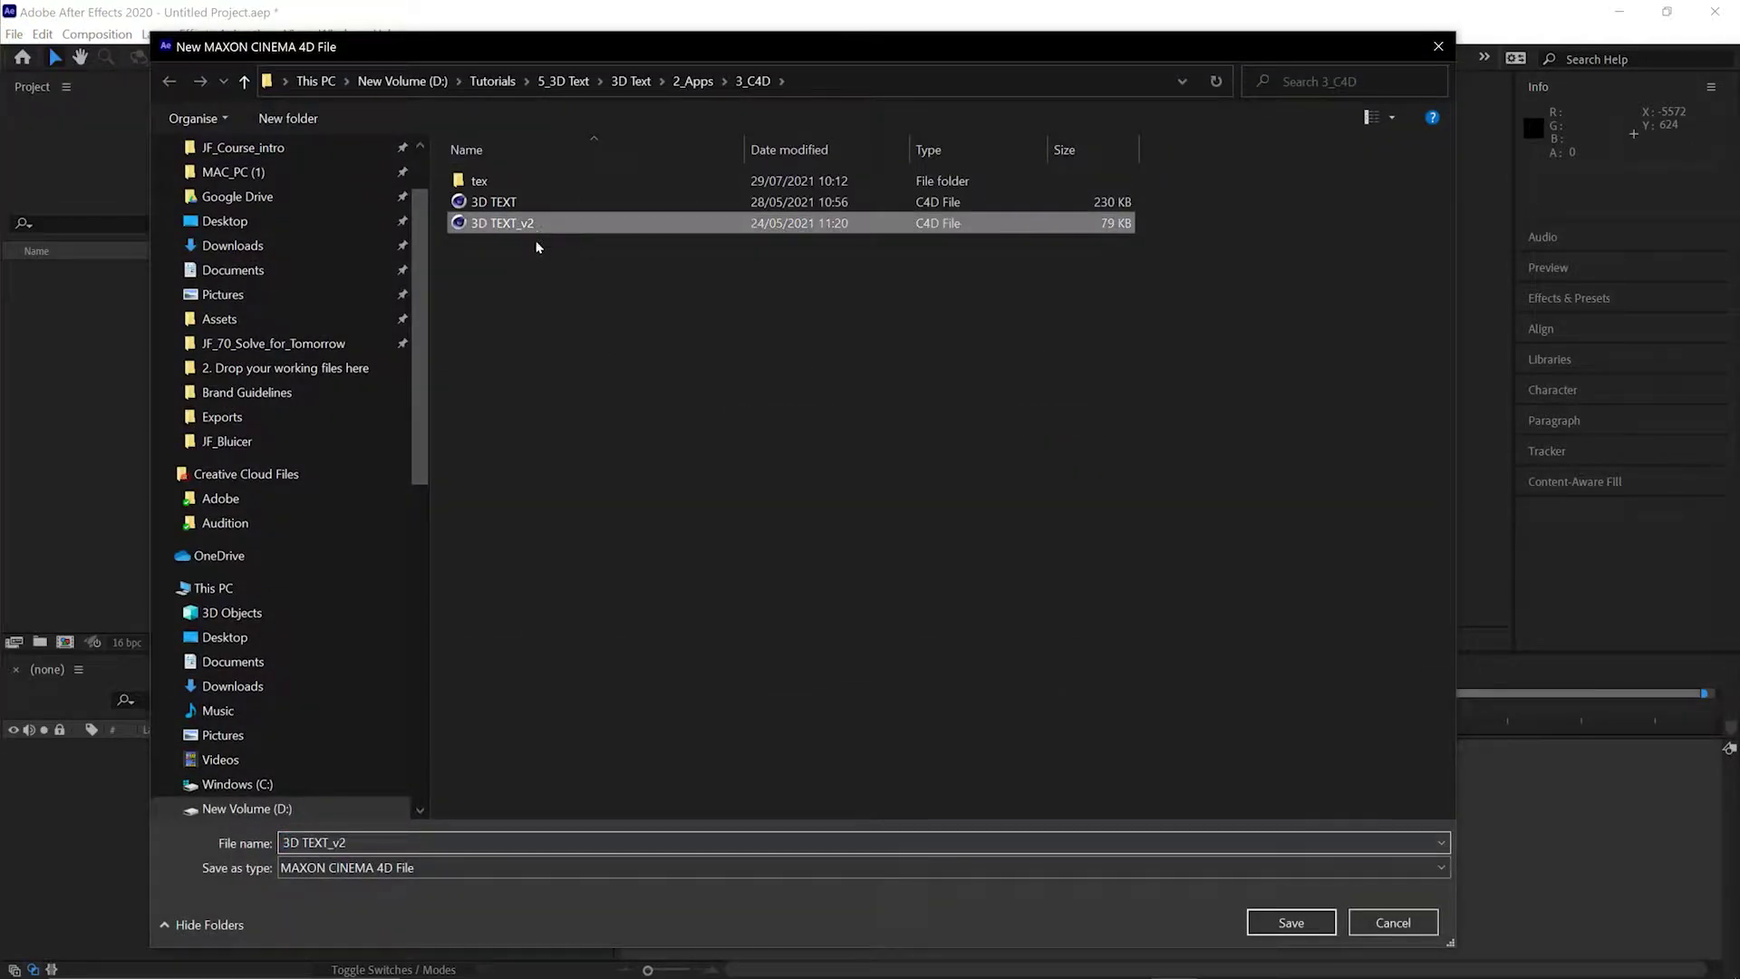
pyautogui.click(350, 845)
pyautogui.click(347, 843)
pyautogui.press('BackSpace')
pyautogui.write('3')
pyautogui.click(1291, 922)
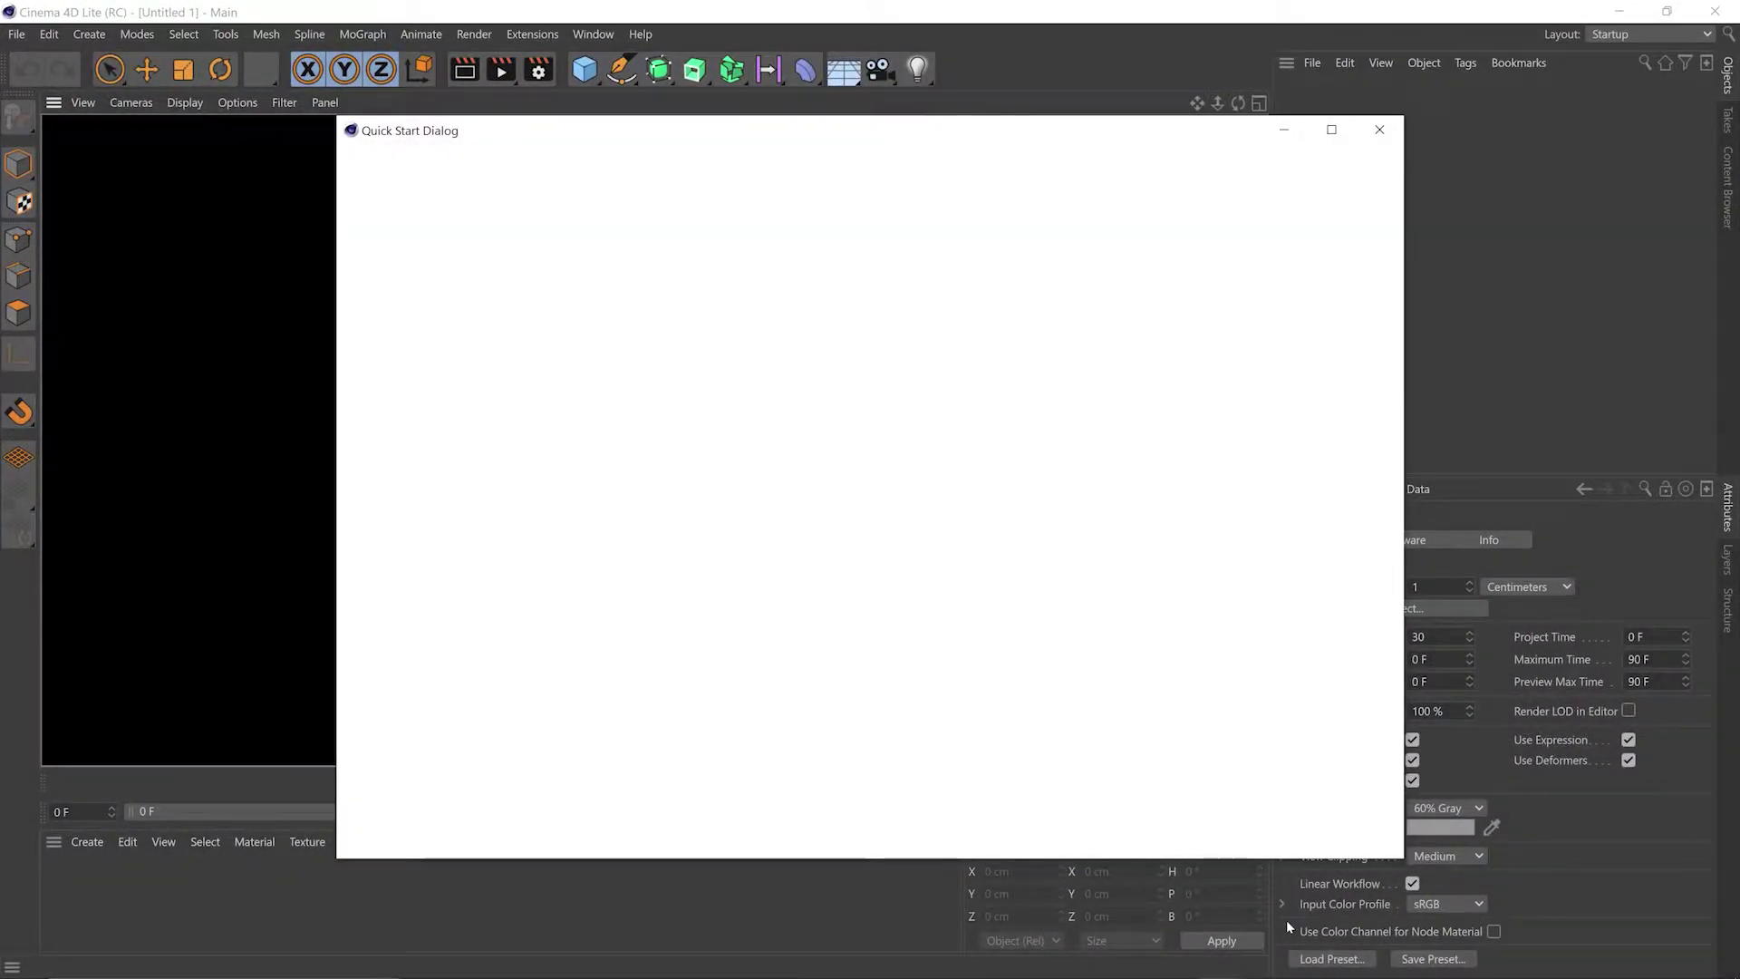
# - Add a torus primitive to the Cinema 4D scene and create a new material
pyautogui.click(1375, 126)
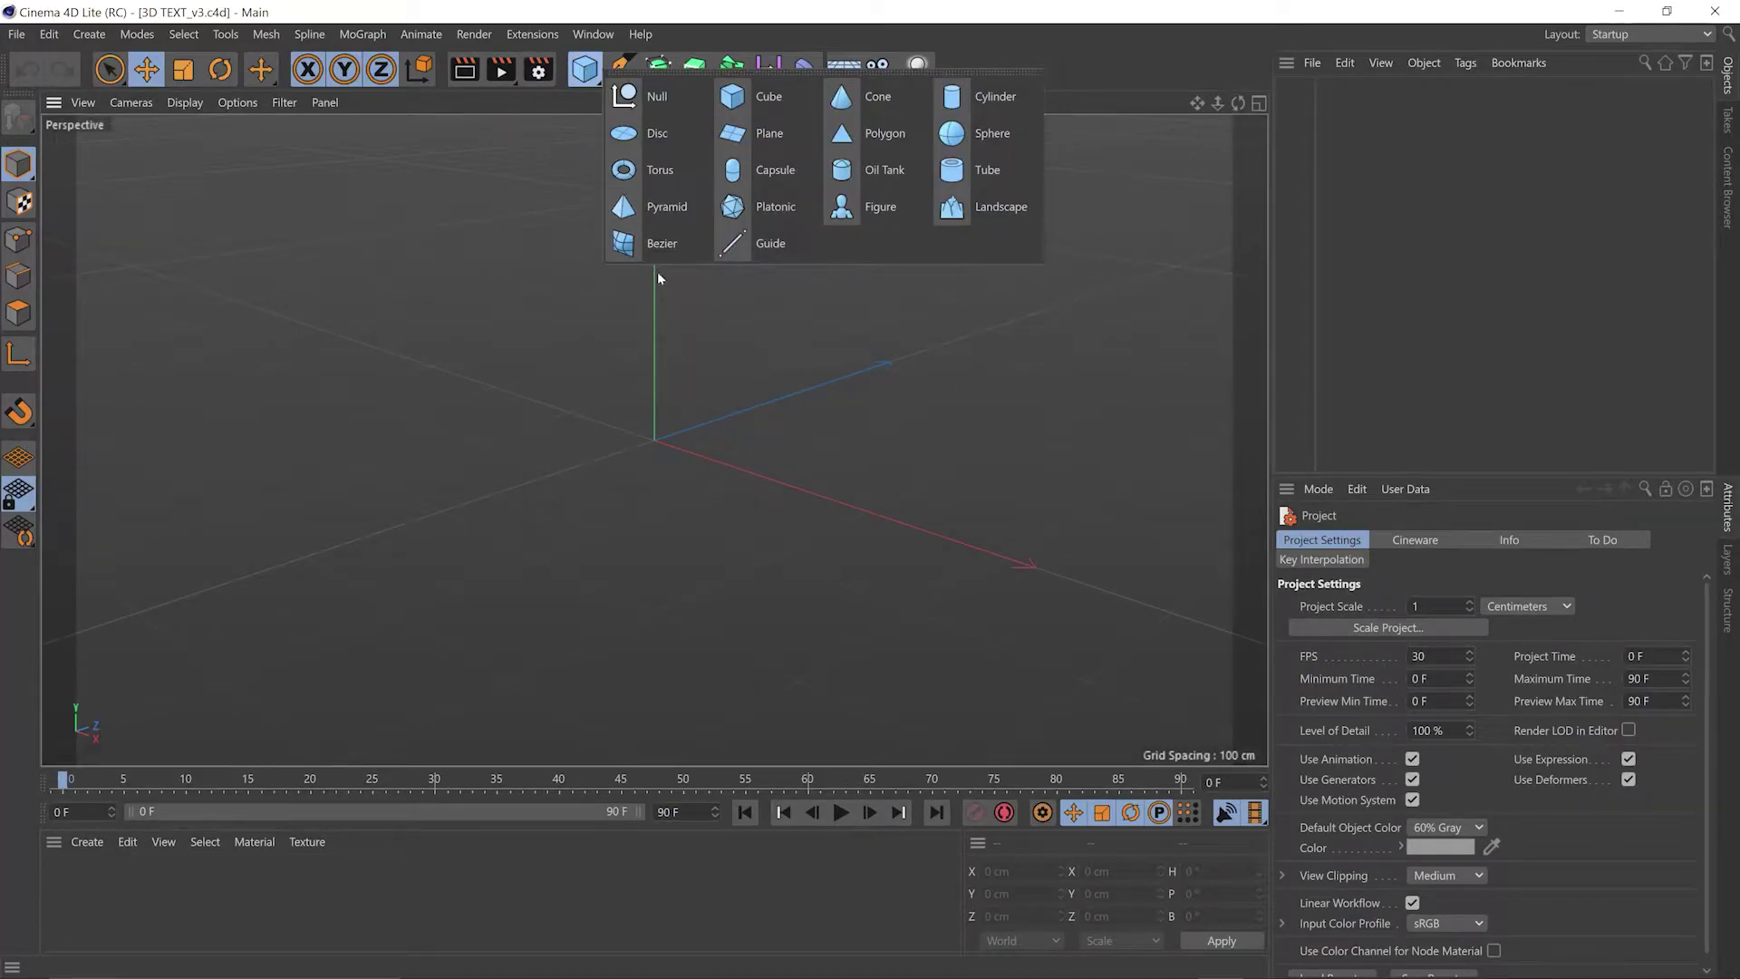
pyautogui.click(645, 170)
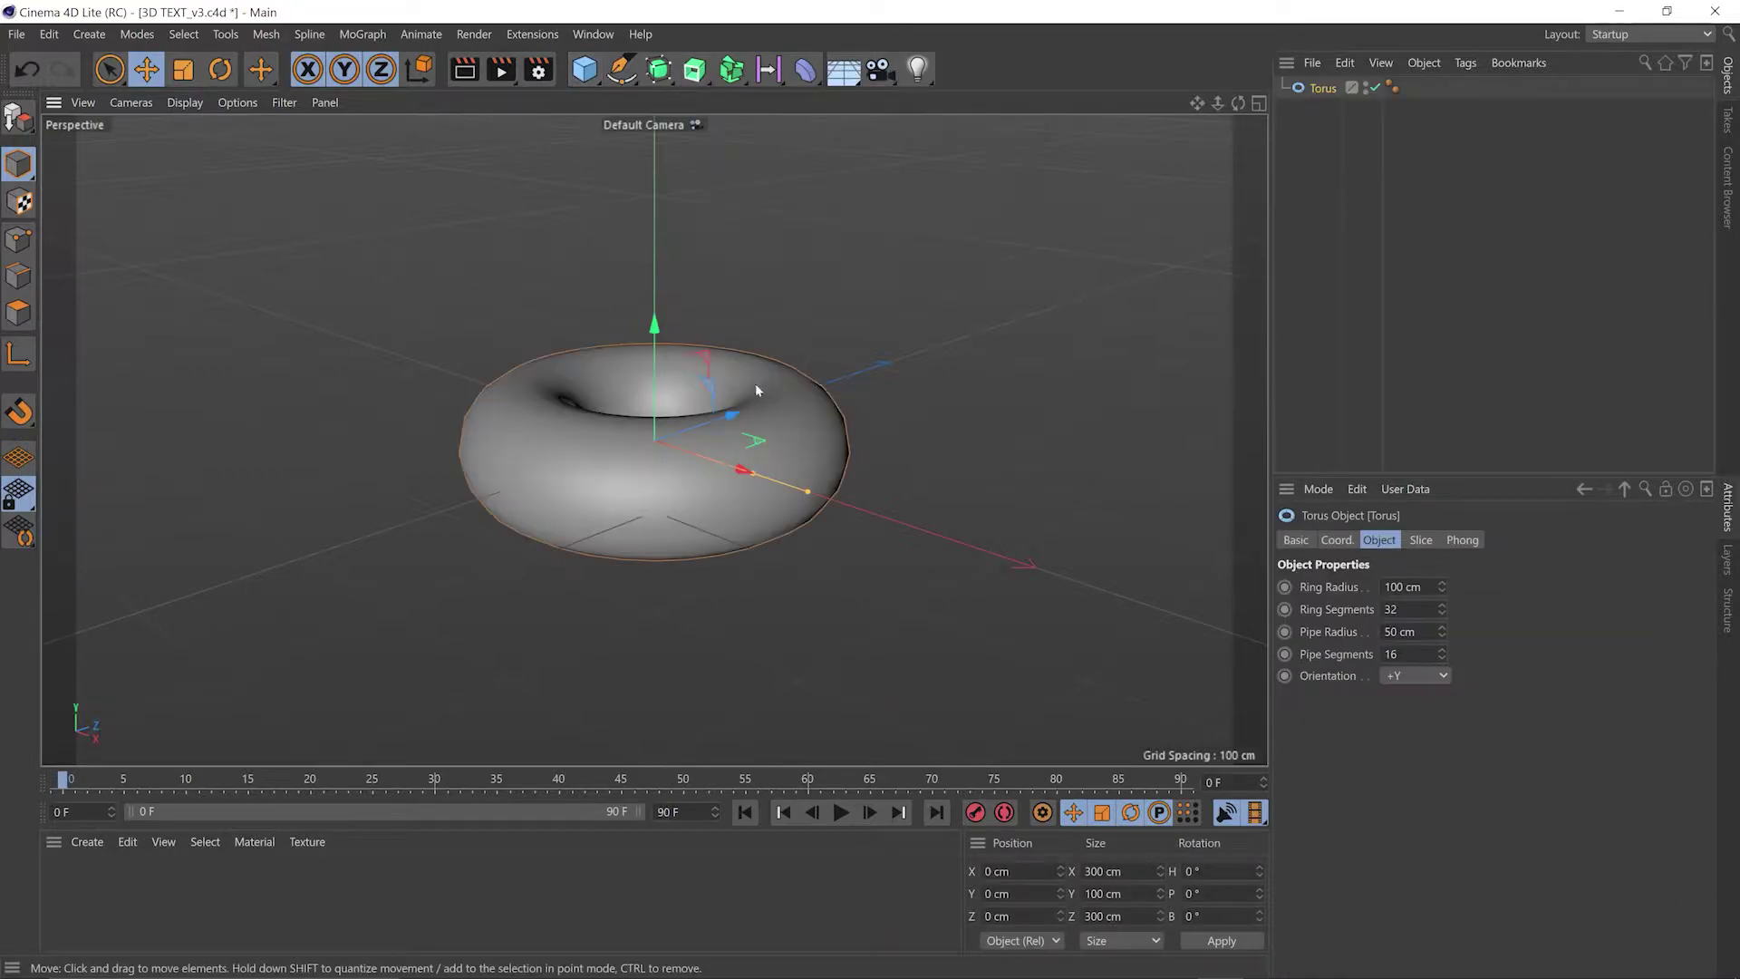
pyautogui.doubleClick(154, 892)
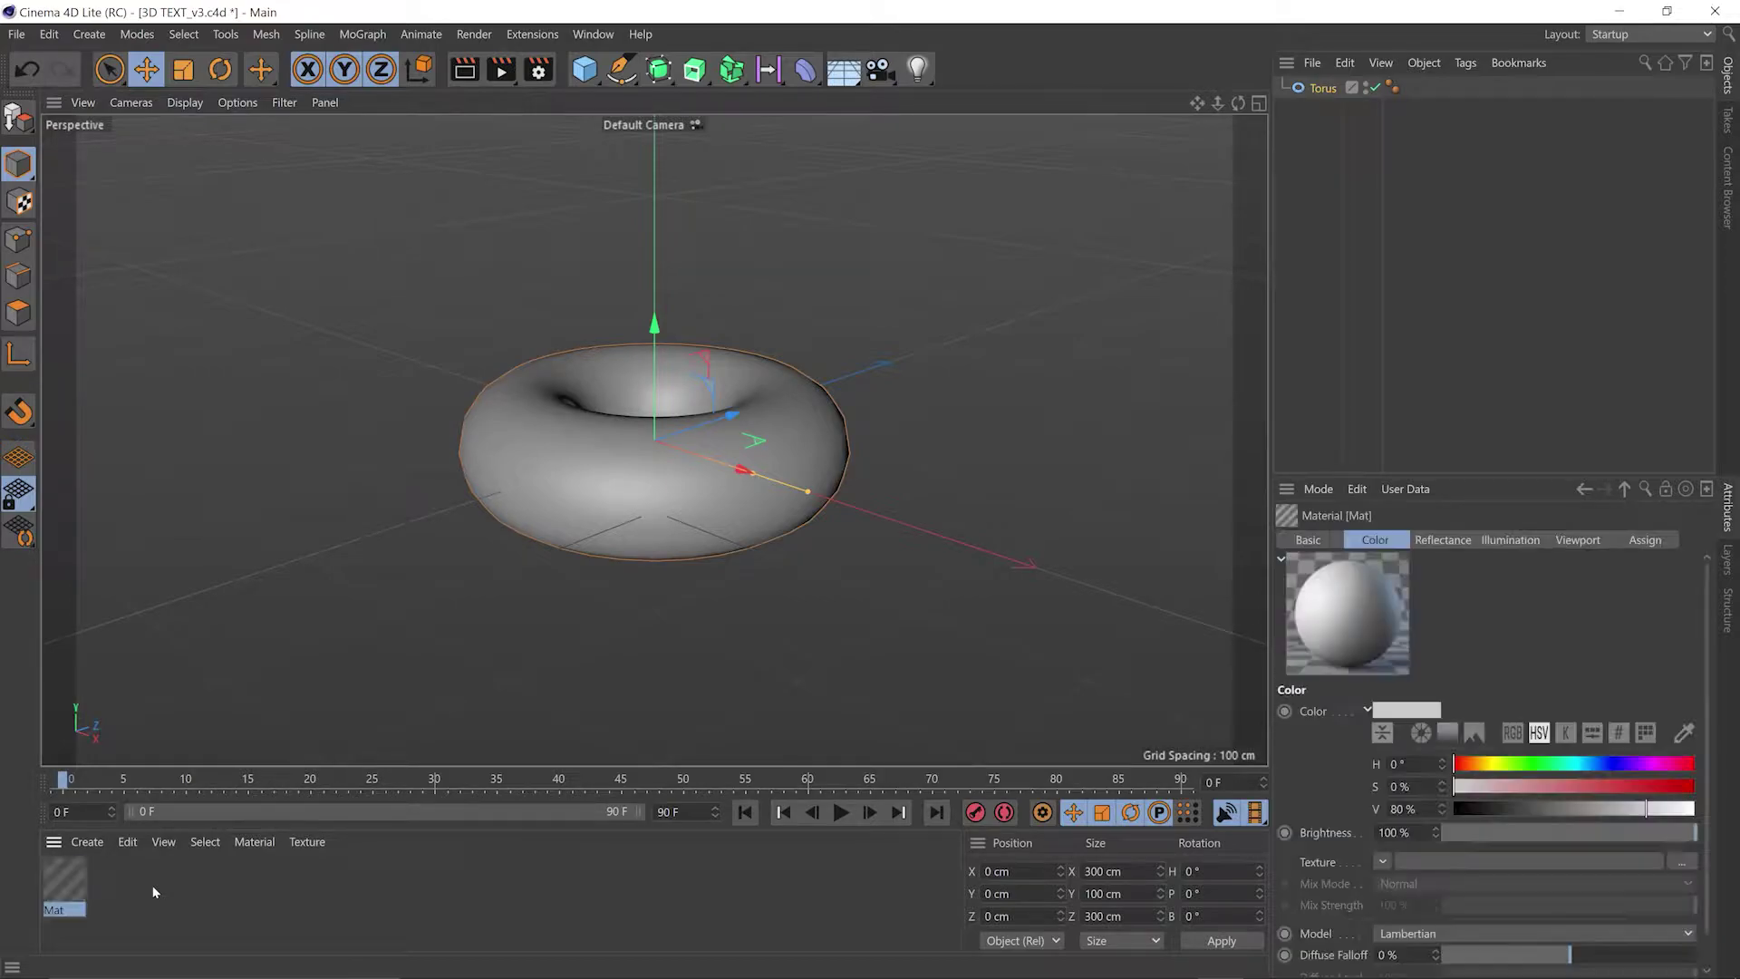
# - Edit the new material so that Color and Reflectance are disabled and Luminance is enabled
pyautogui.doubleClick(66, 888)
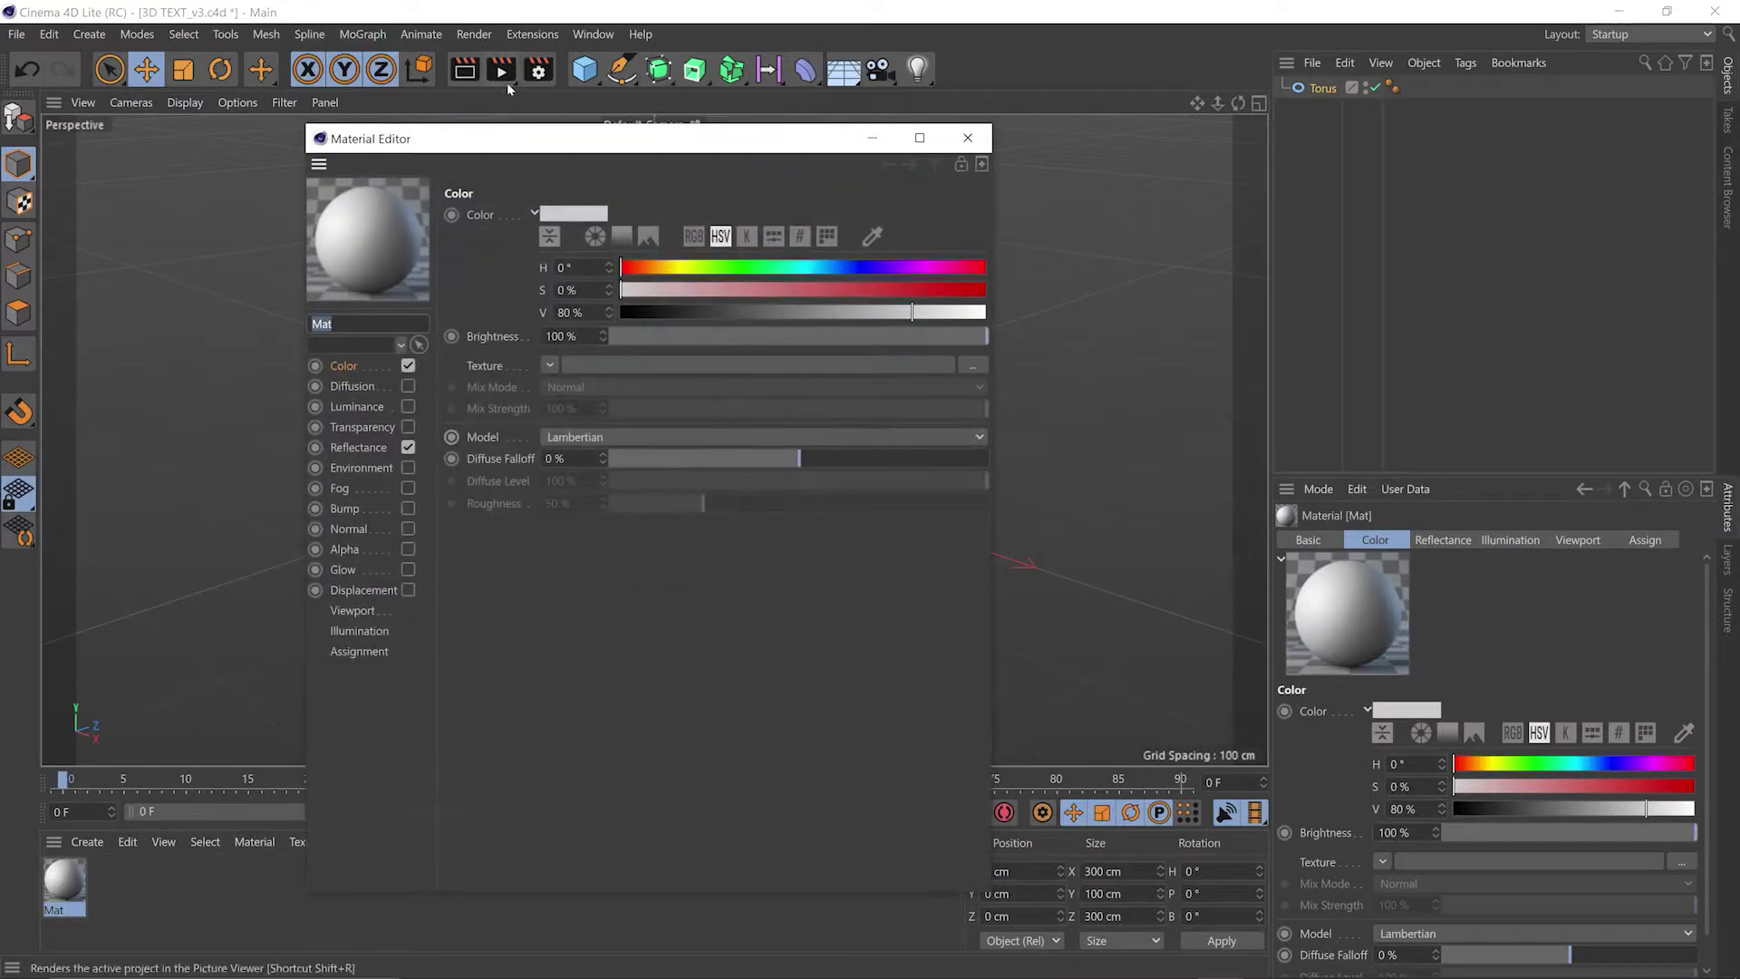
pyautogui.moveTo(507, 151); pyautogui.dragTo(512, 101)
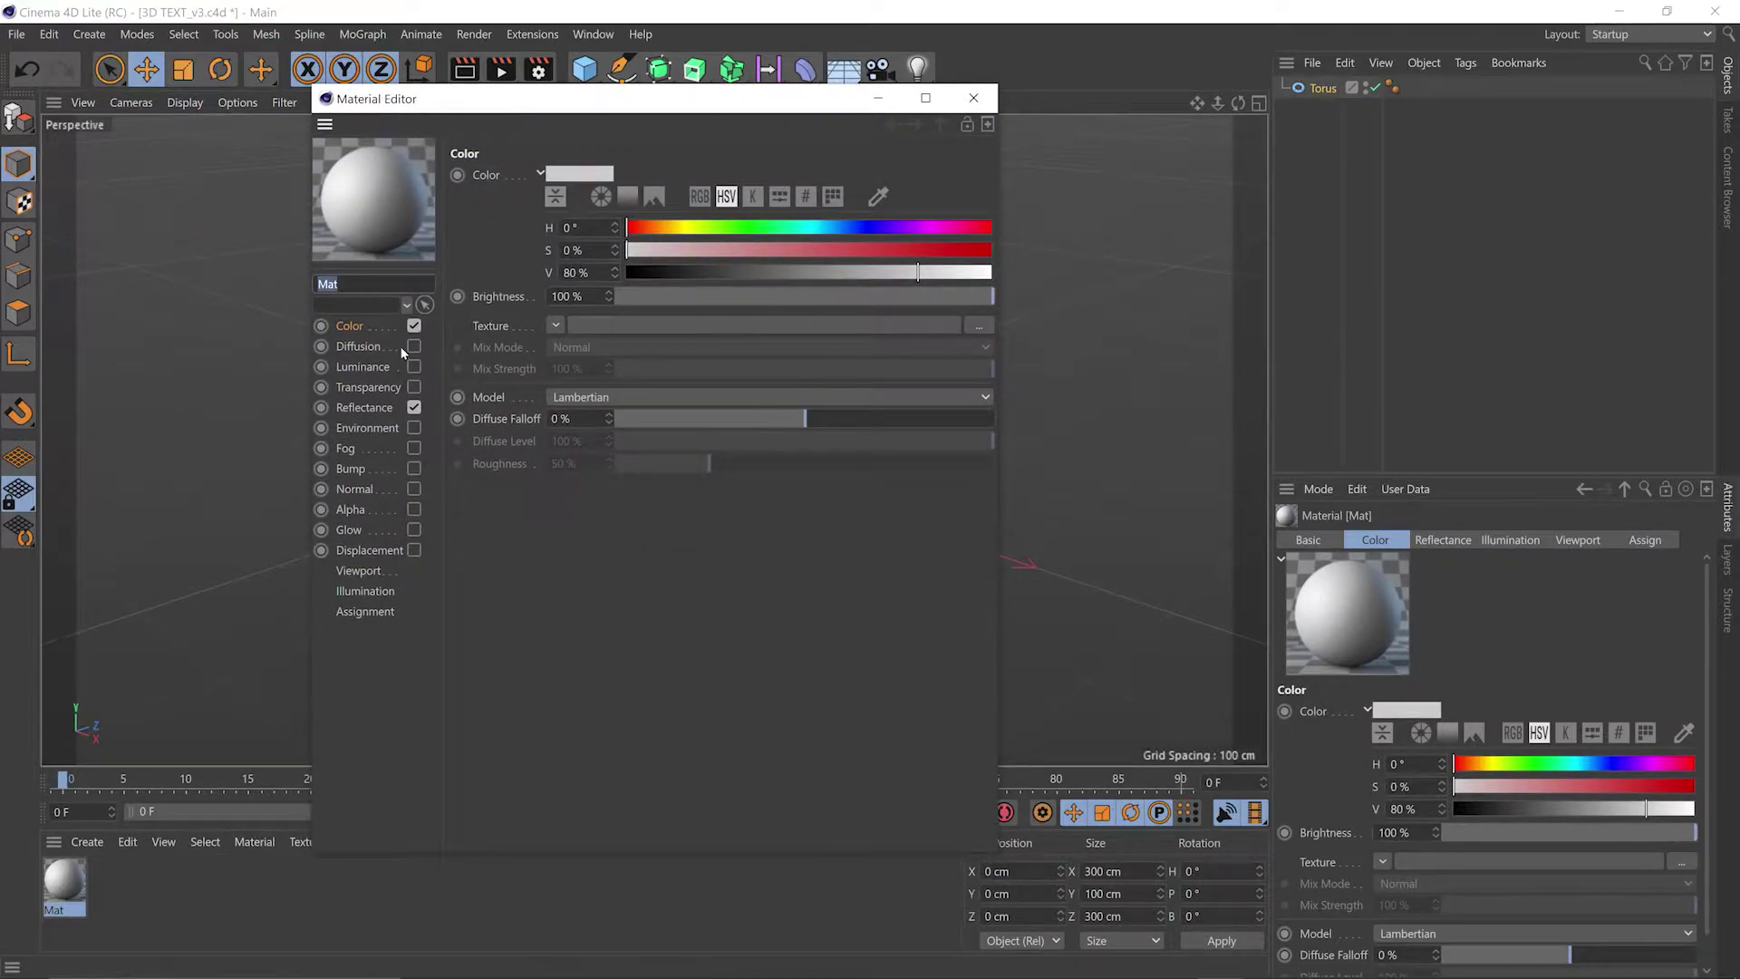
pyautogui.click(414, 327)
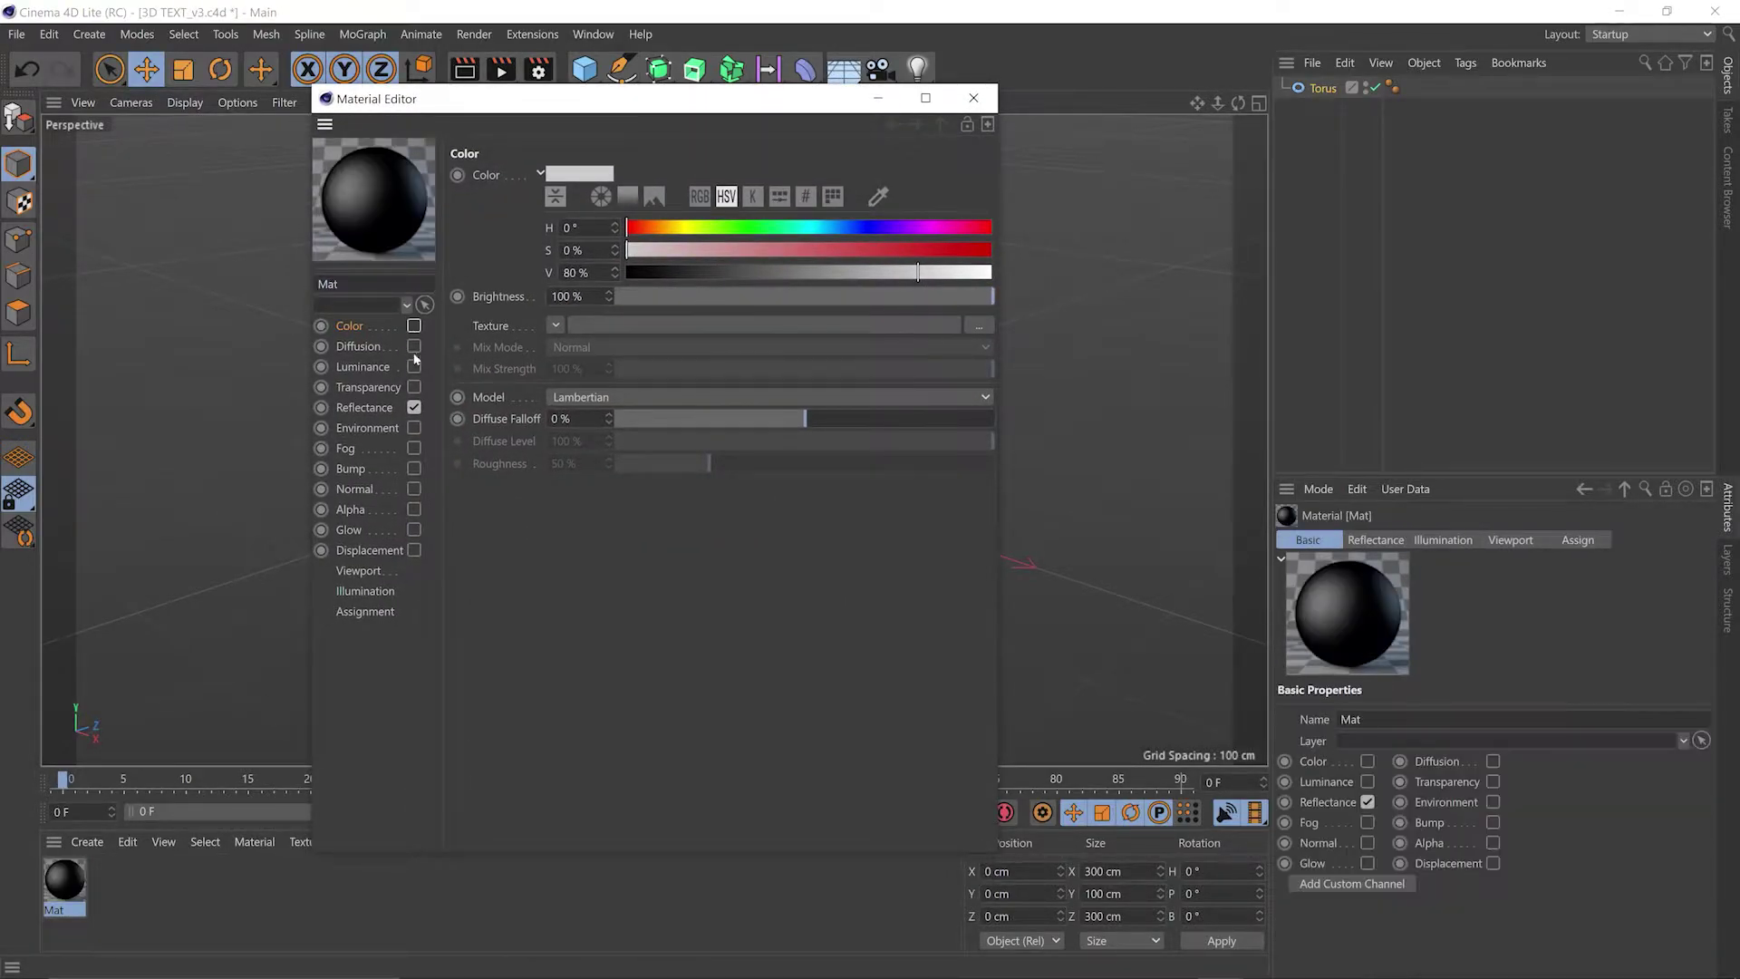
pyautogui.click(414, 408)
pyautogui.click(365, 366)
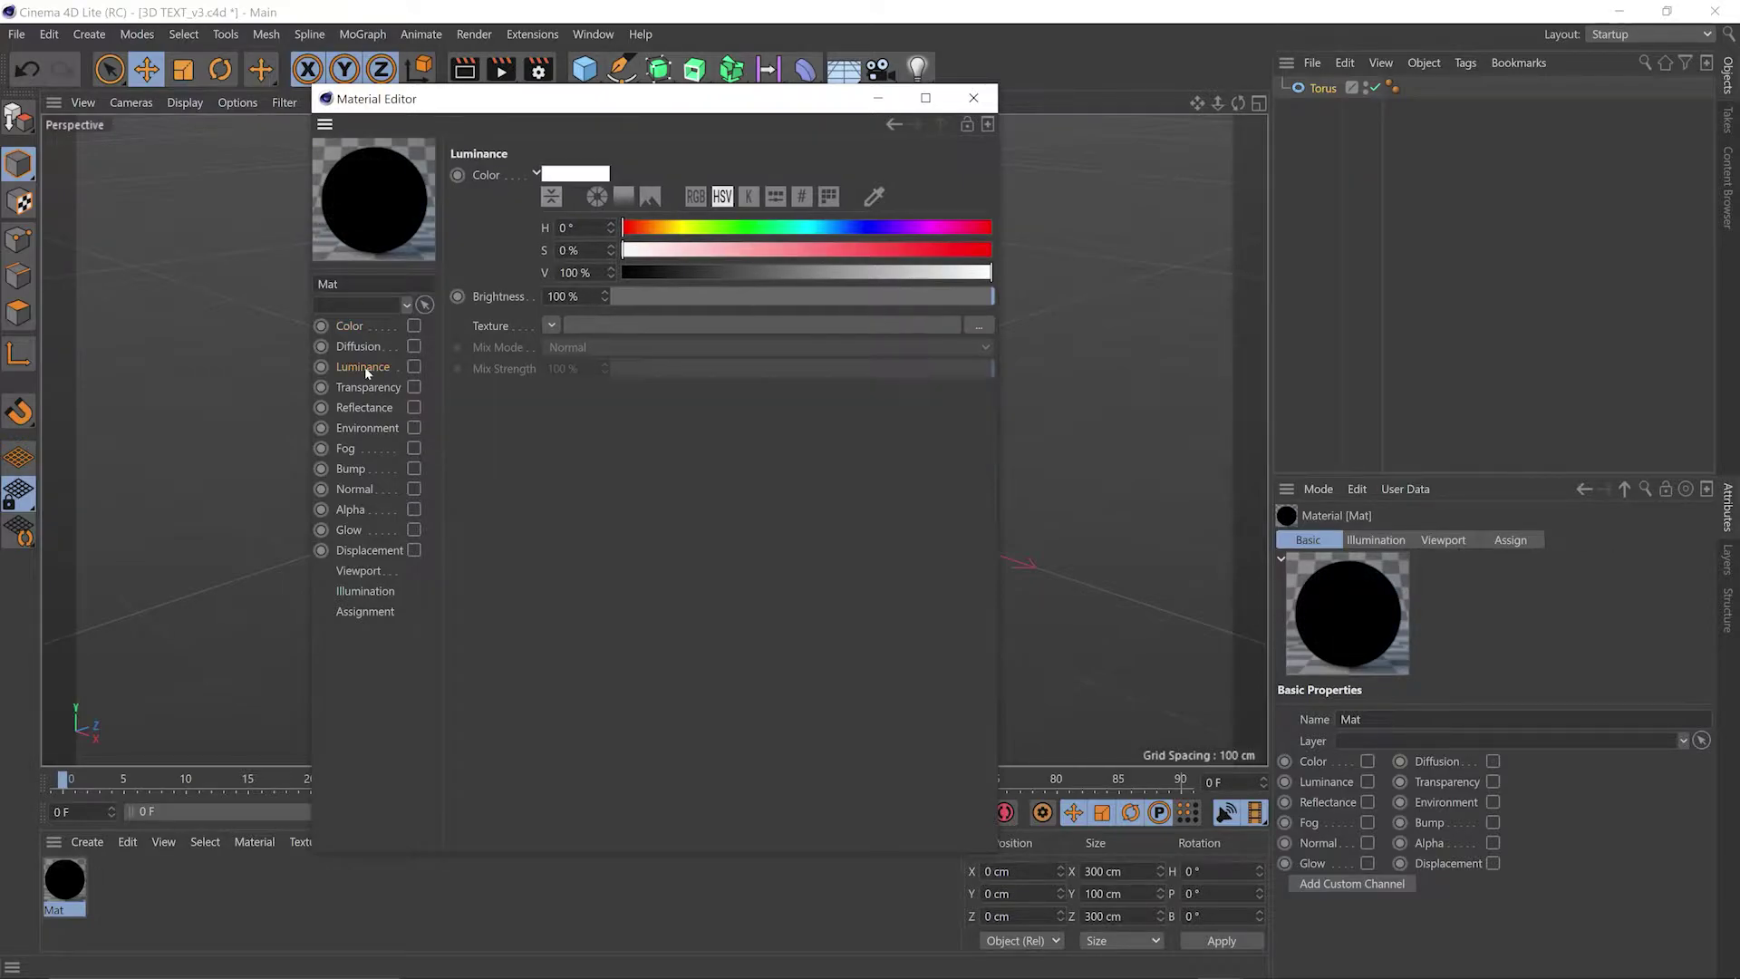
pyautogui.click(414, 367)
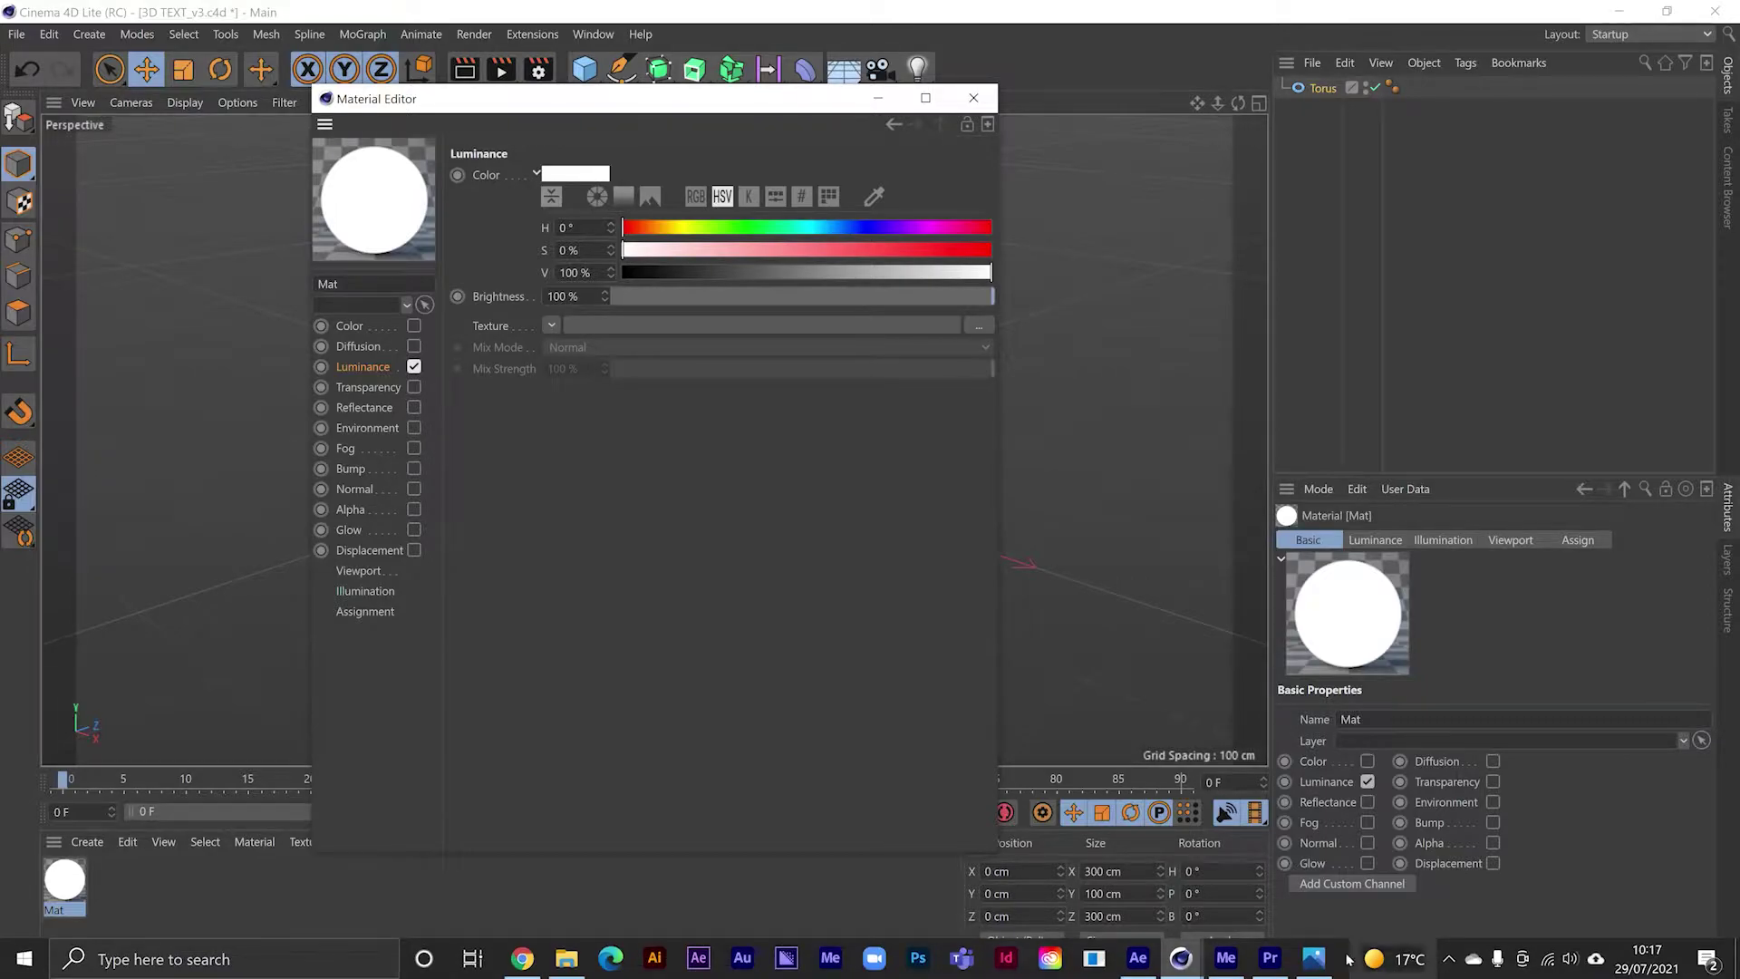
# - Load Kinetic (0-00-00-00).png as the material's Luminance texture, copying it to the project location, and apply the material to the torus
pyautogui.click(1314, 957)
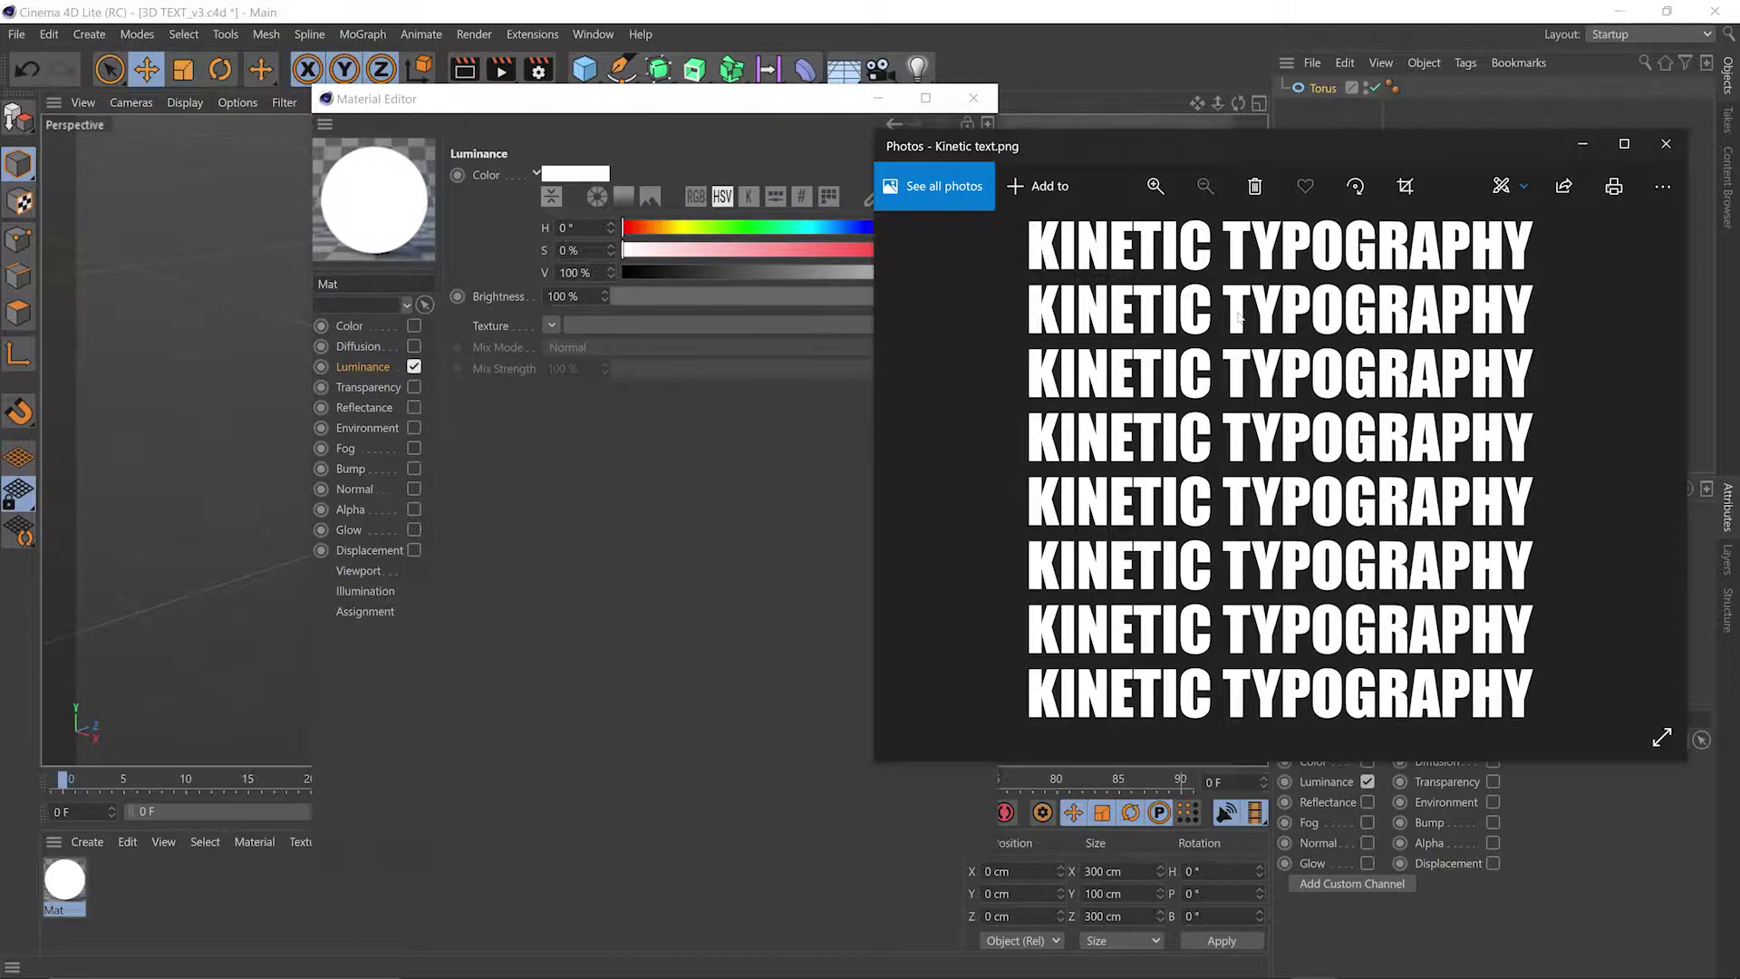
pyautogui.click(1666, 143)
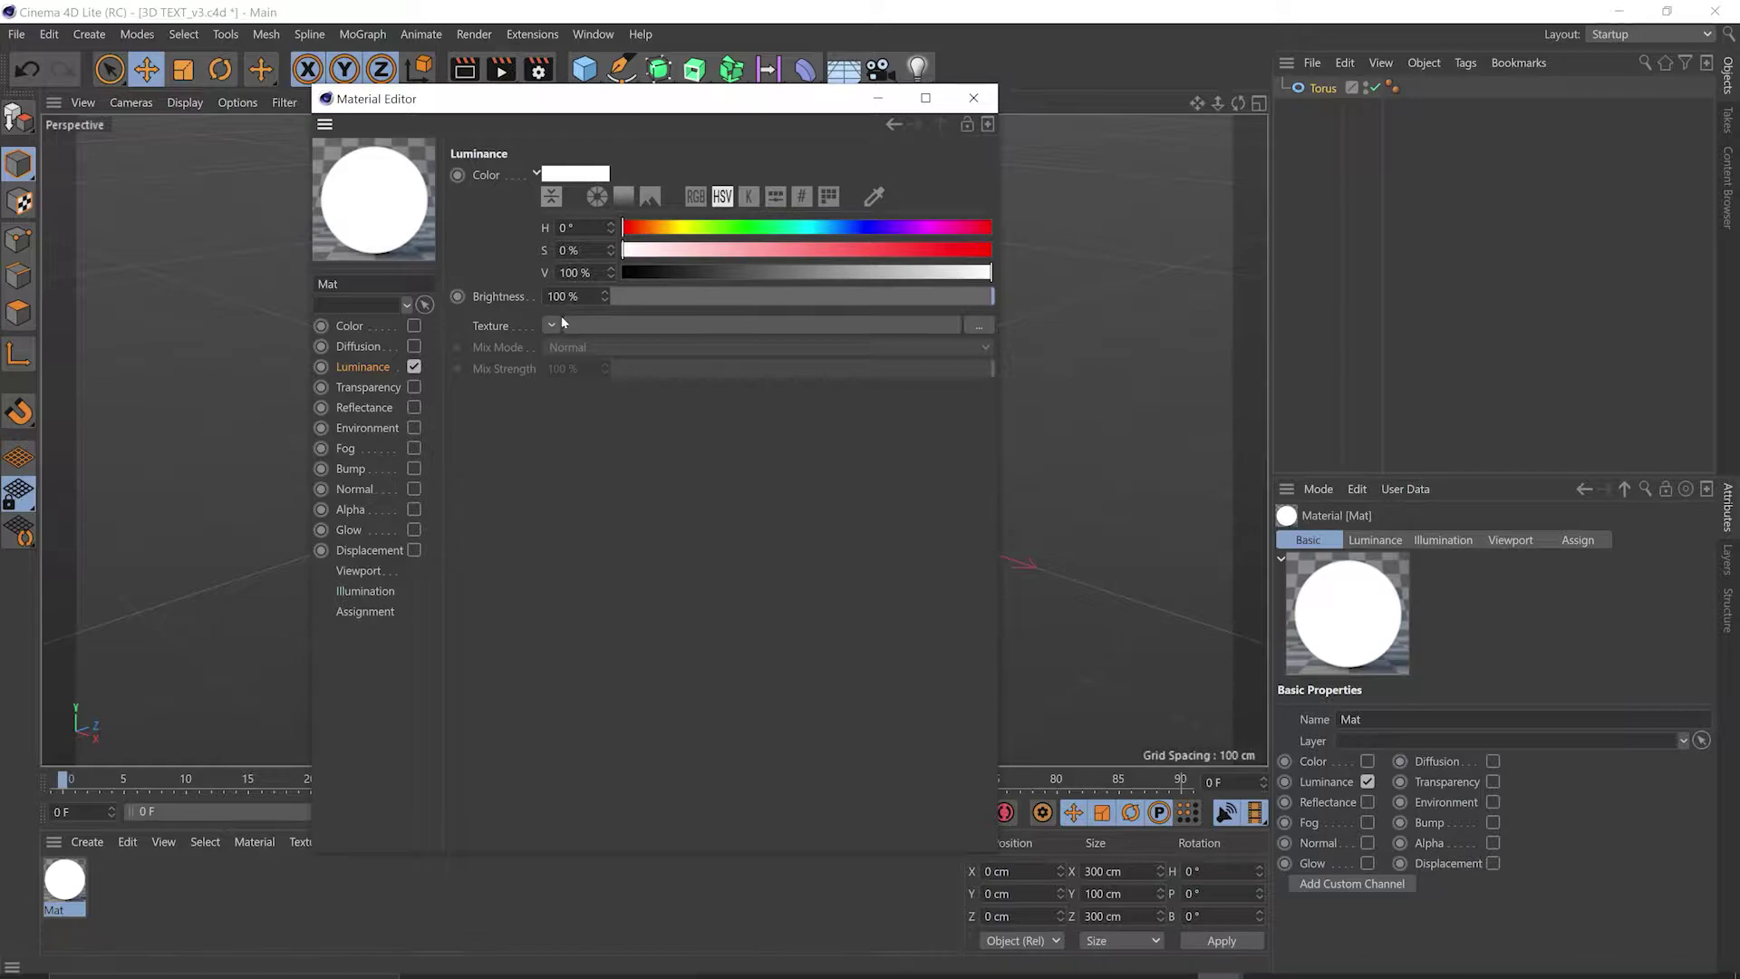
pyautogui.click(552, 324)
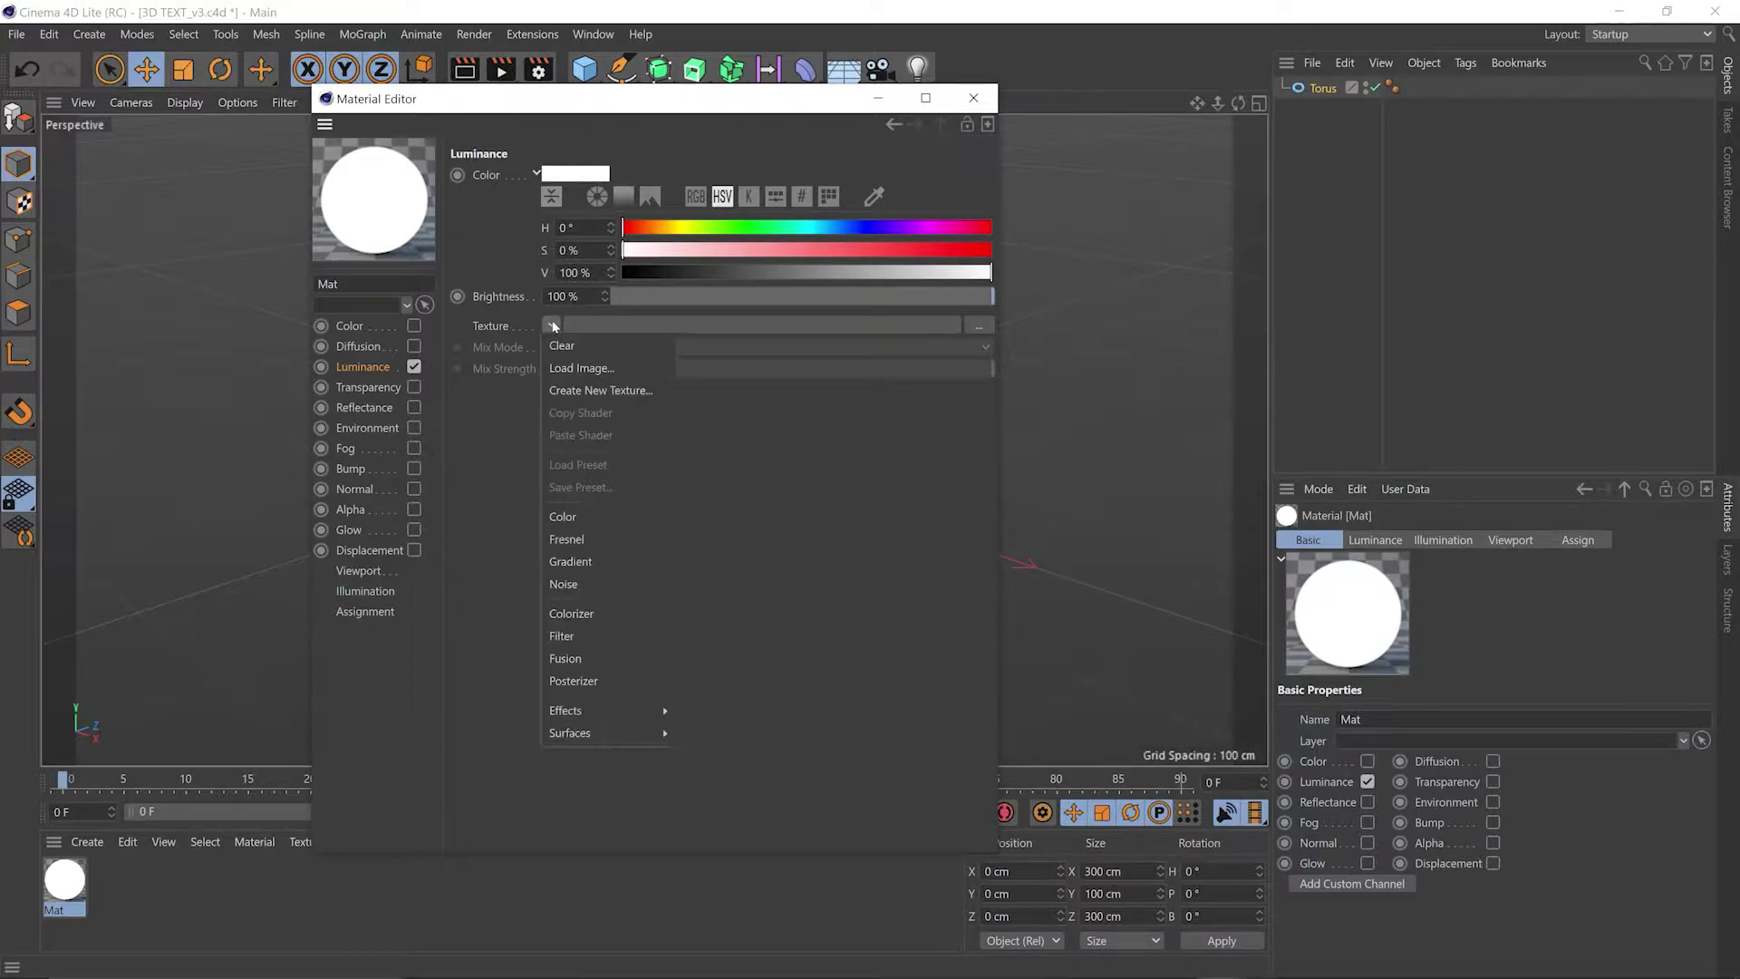
pyautogui.click(620, 375)
pyautogui.doubleClick(656, 263)
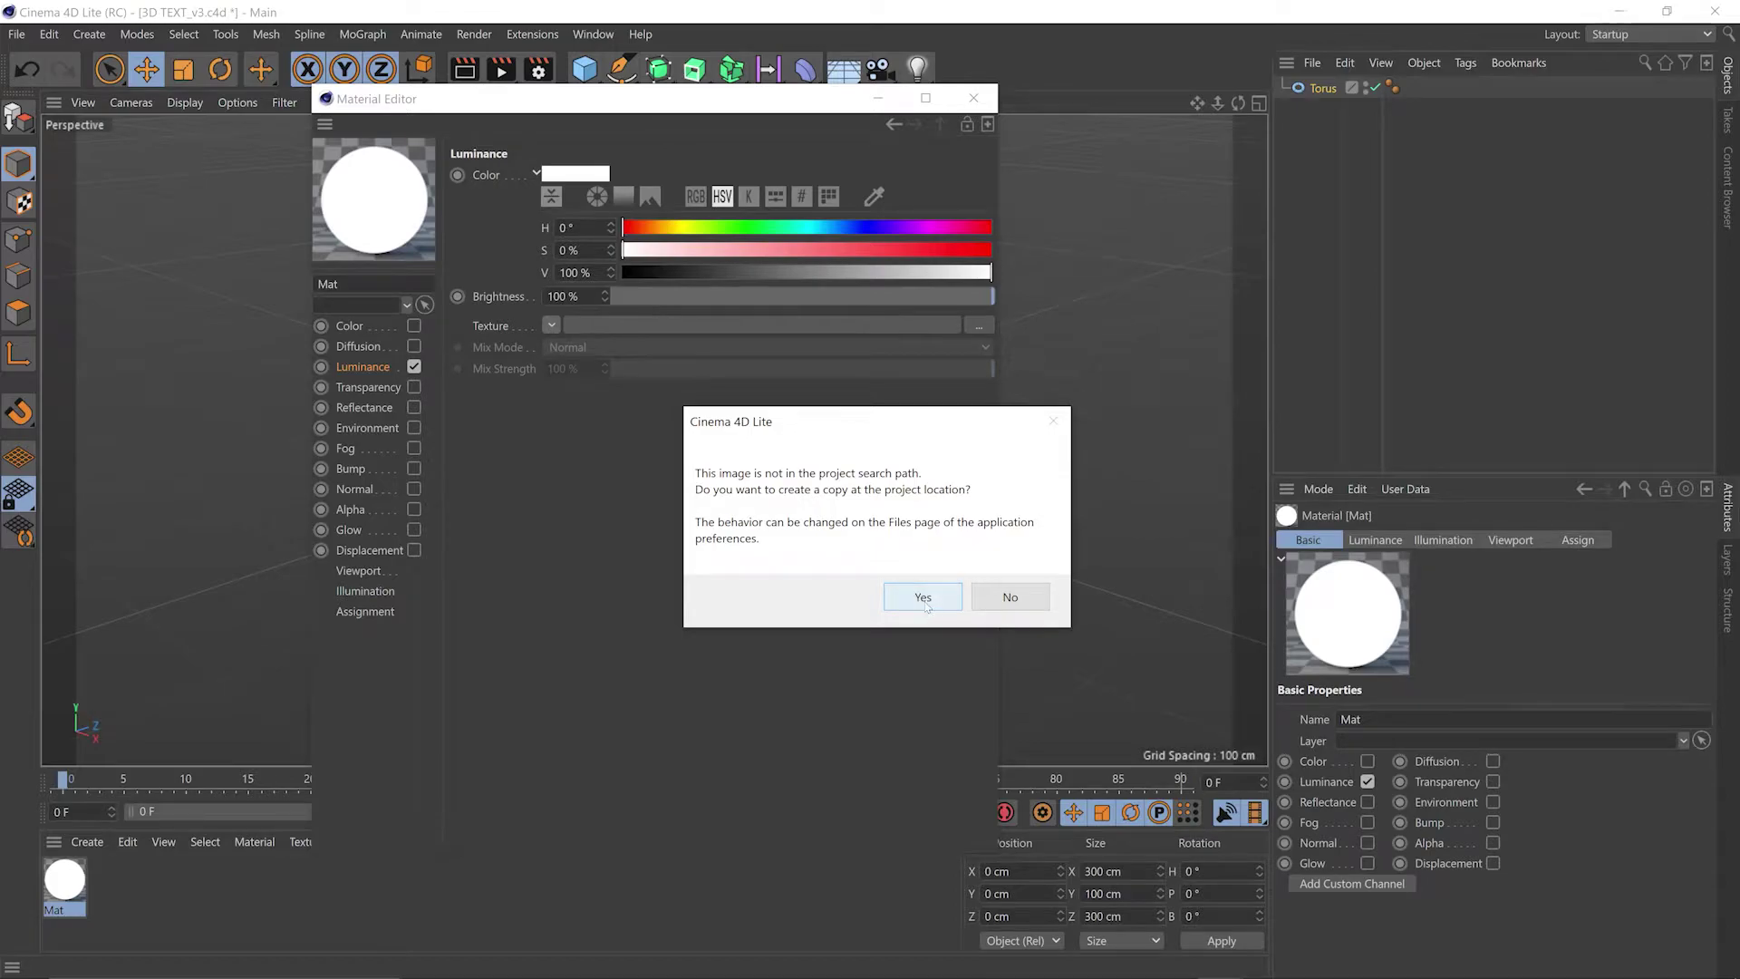
pyautogui.click(924, 599)
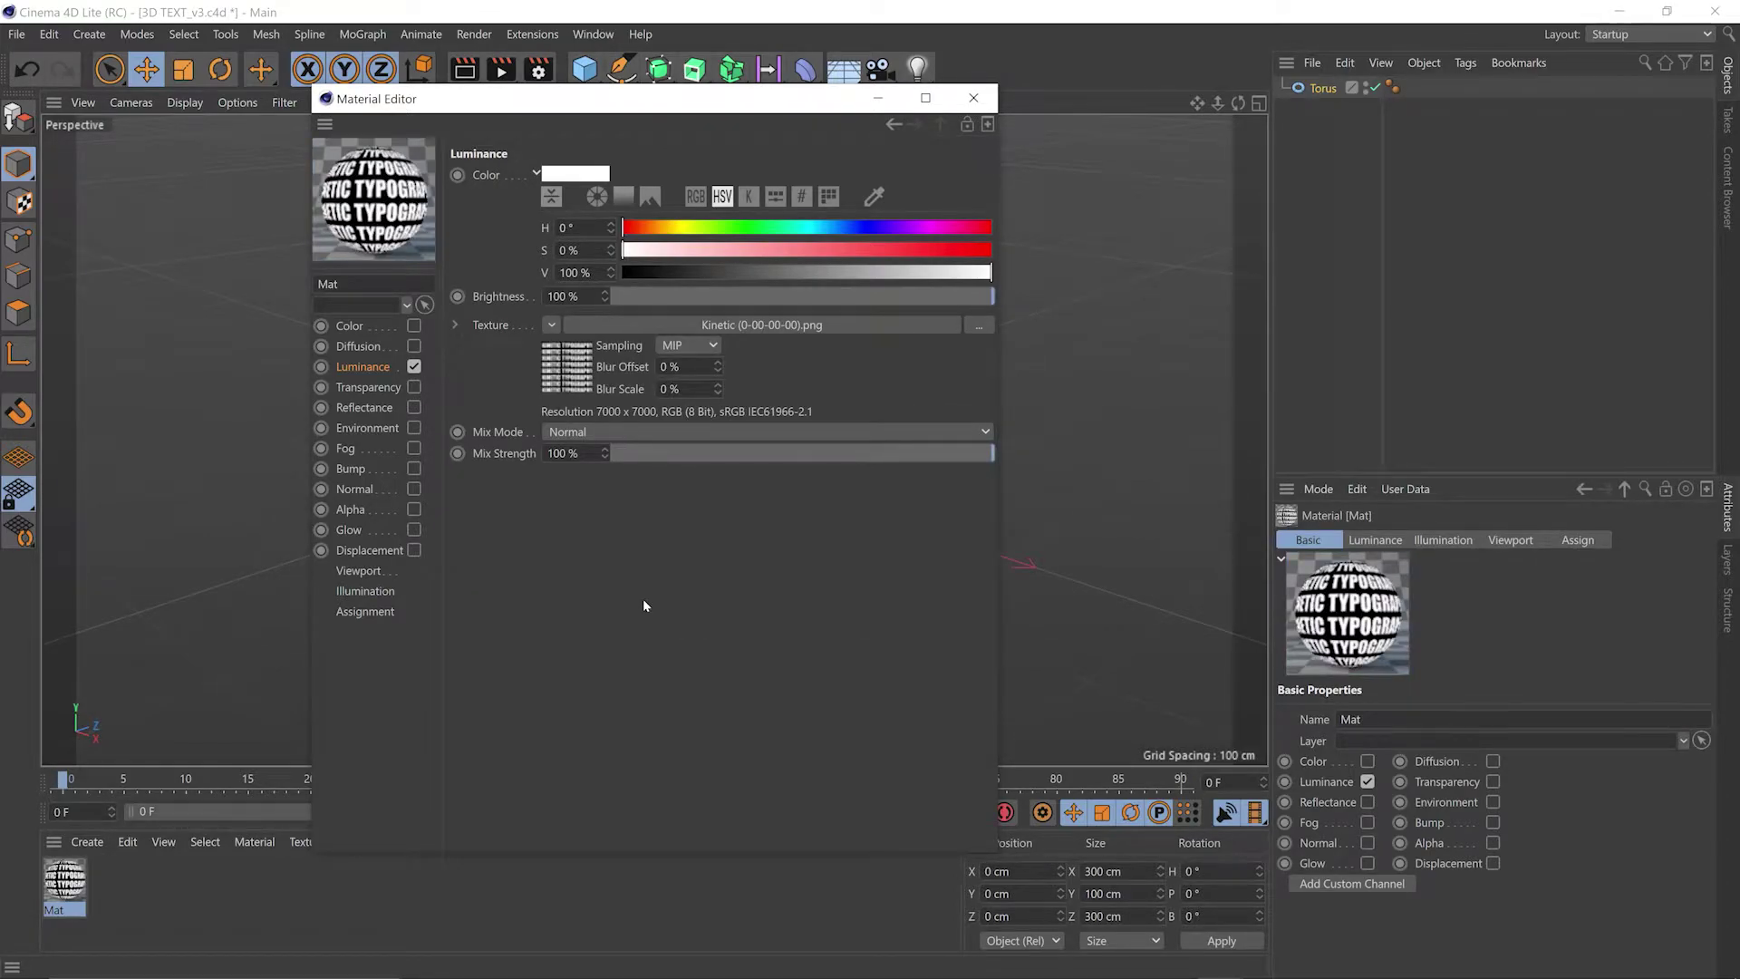
pyautogui.click(973, 98)
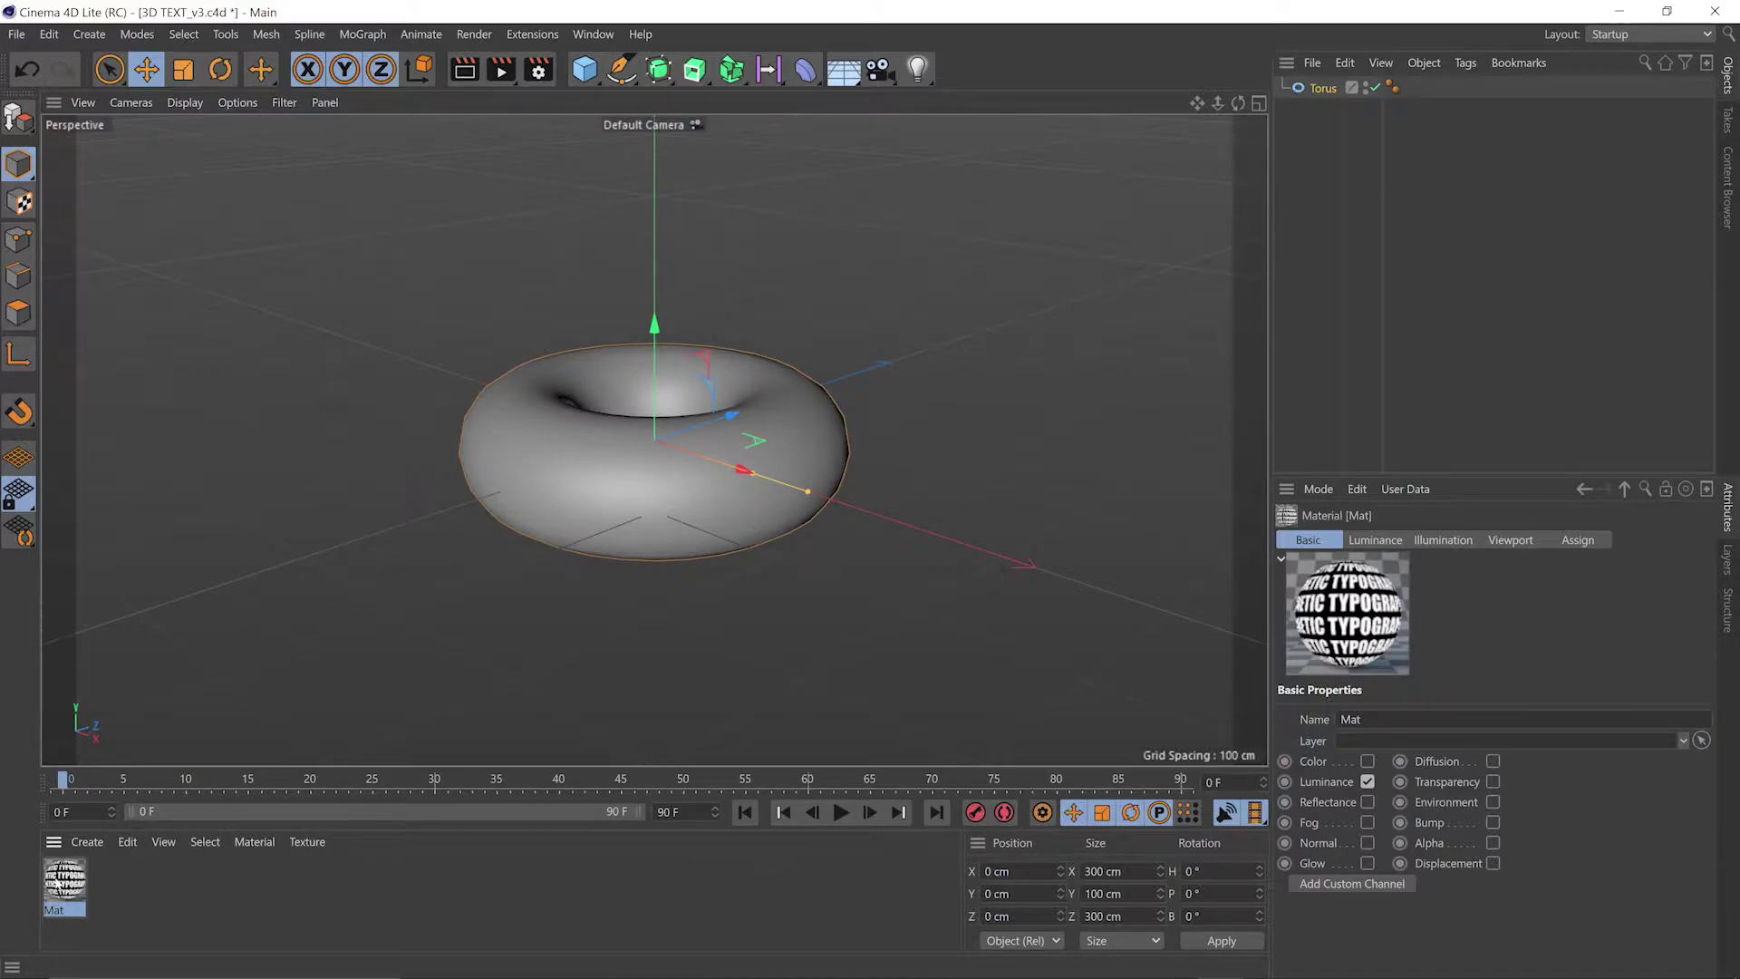
pyautogui.moveTo(64, 884); pyautogui.dragTo(628, 455)
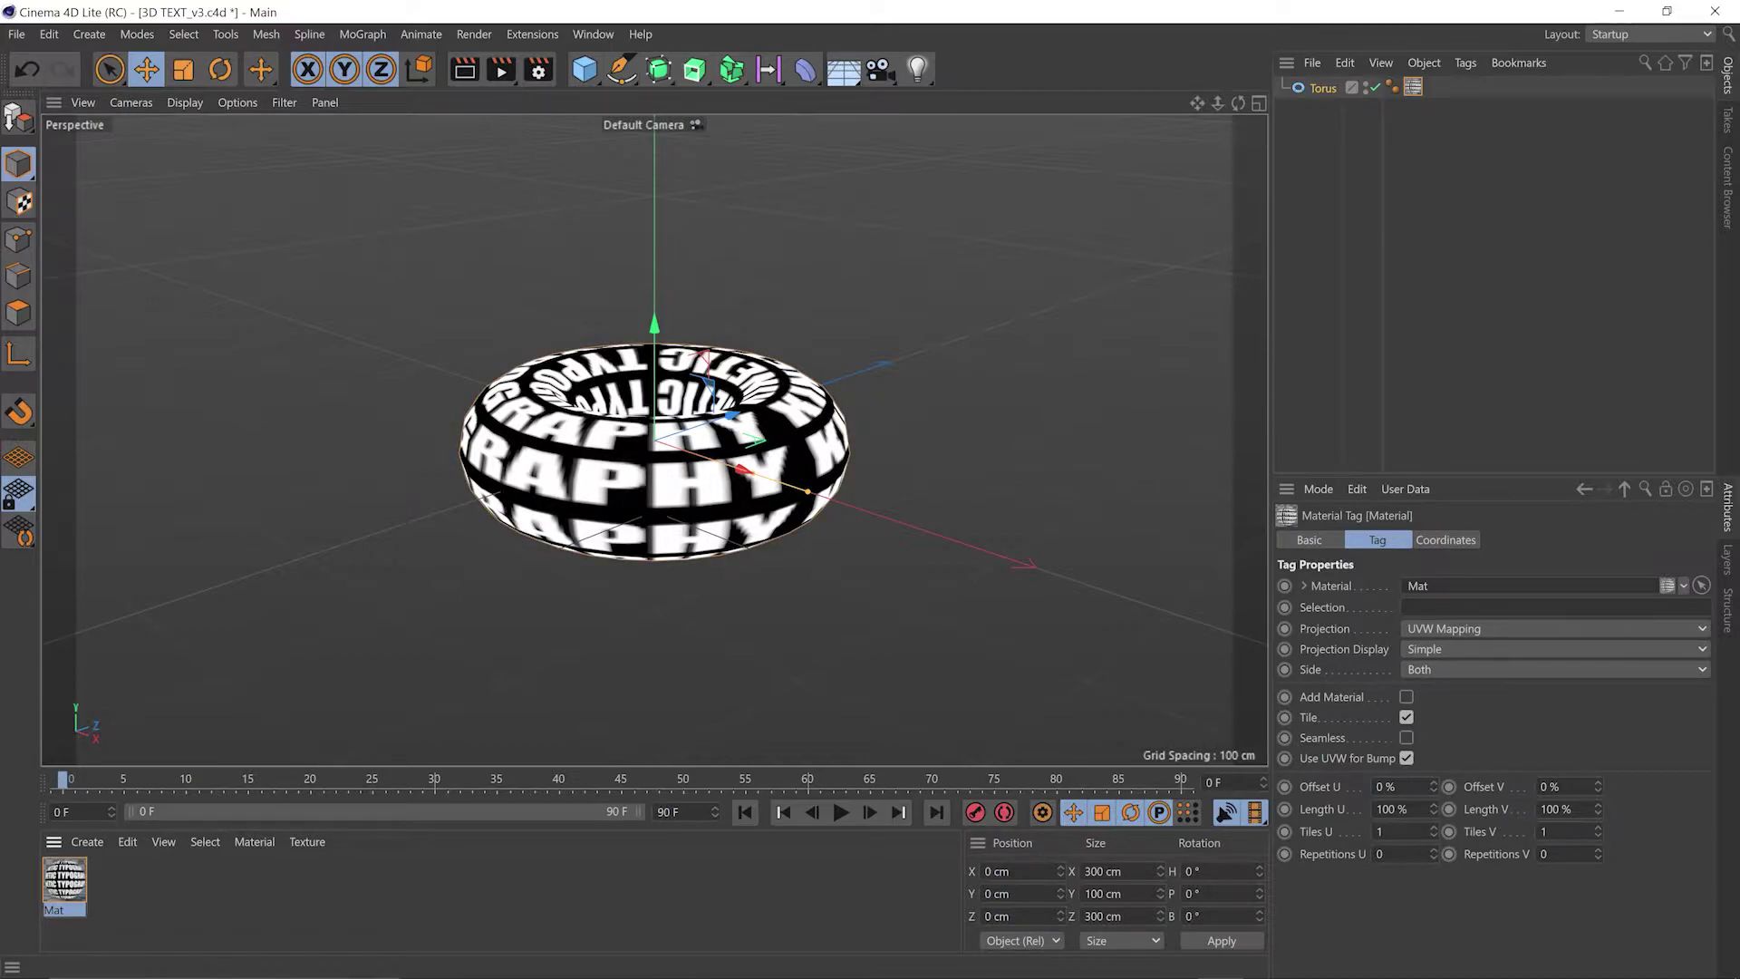
# - Set the material tag's Offset V to 0% and keyframe it at frame 0
pyautogui.moveTo(1600, 792)
pyautogui.mouseDown()
pyautogui.moveTo(1600, 806)
pyautogui.moveTo(1600, 779)
pyautogui.mouseUp()
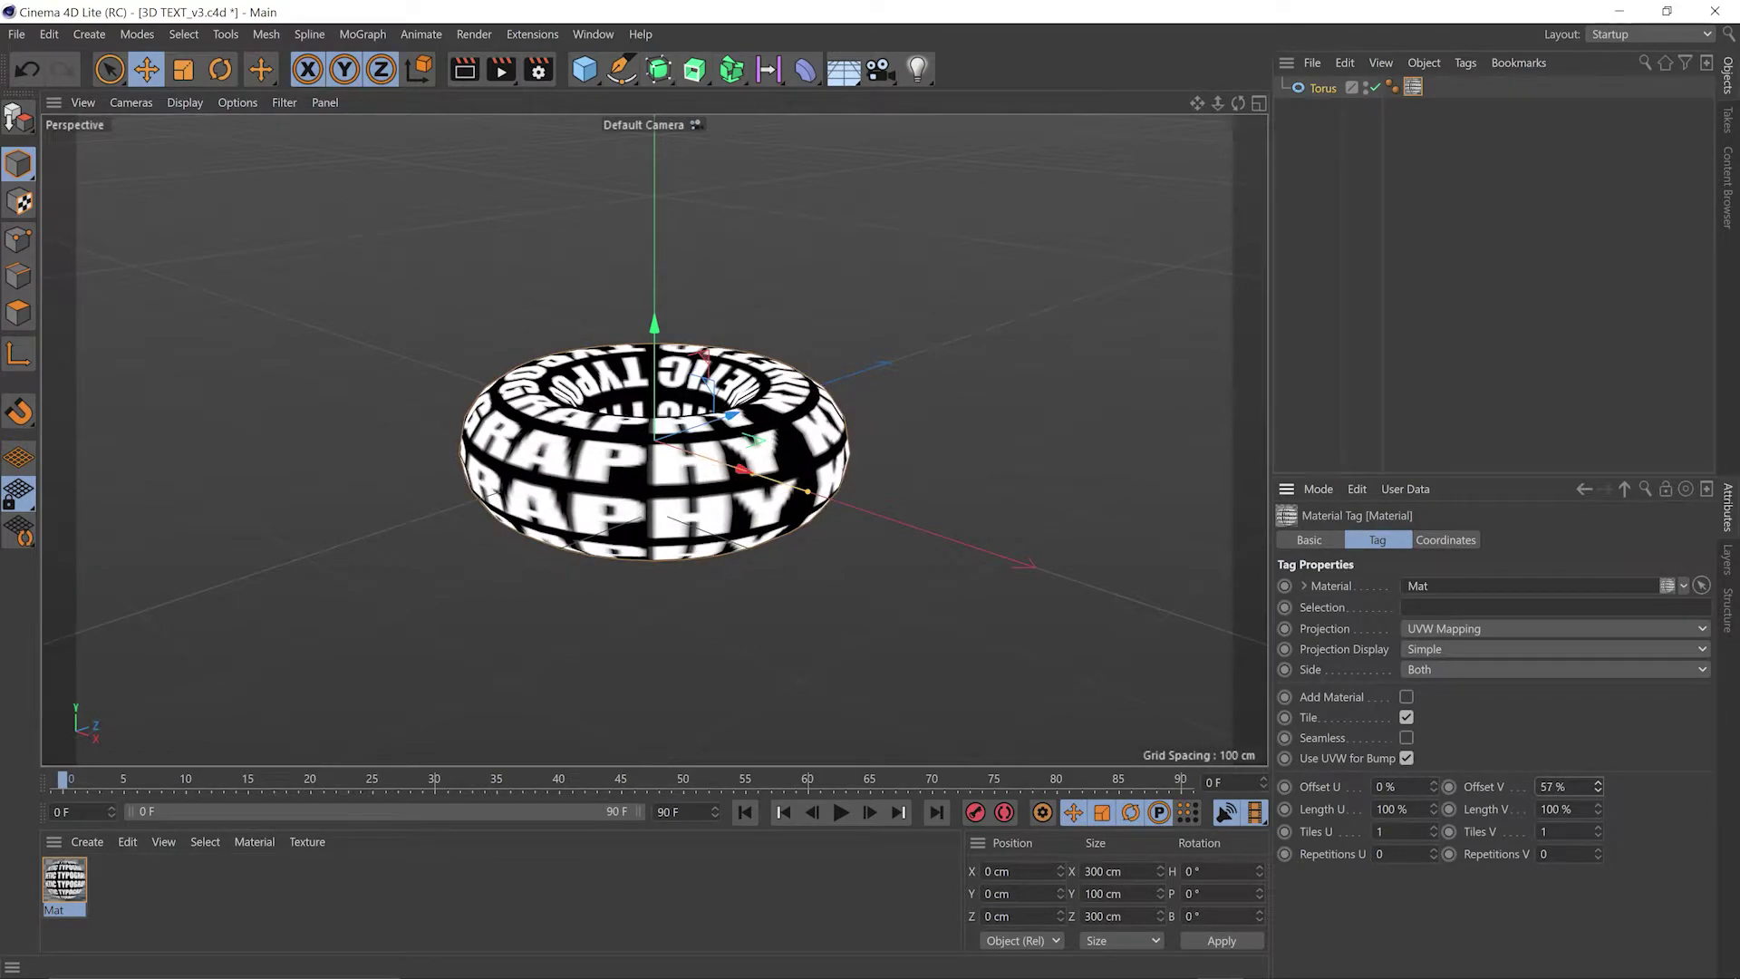
pyautogui.moveTo(81, 782)
pyautogui.mouseDown()
pyautogui.moveTo(119, 787)
pyautogui.moveTo(56, 789)
pyautogui.mouseUp()
pyautogui.moveTo(1570, 787); pyautogui.dragTo(1454, 792)
pyautogui.write('0')
pyautogui.click(1449, 787)
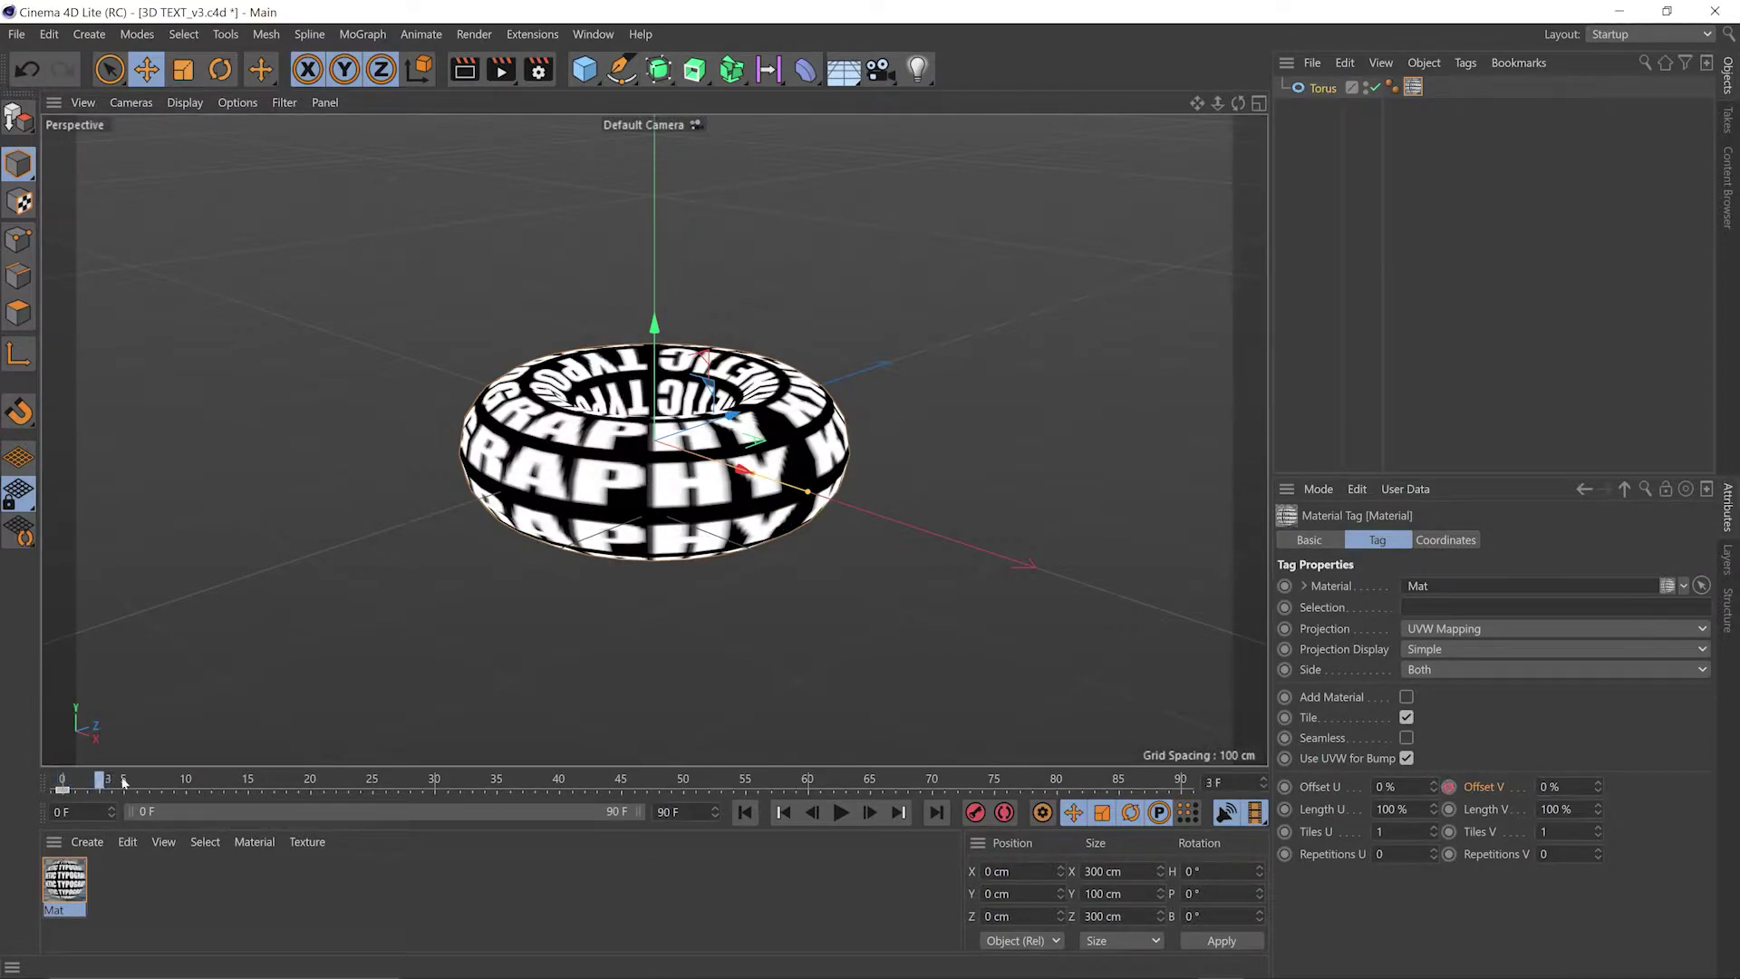
# - Keyframe the material tag's Offset V at 100% on frame 90
pyautogui.moveTo(295, 781); pyautogui.dragTo(1181, 782)
pyautogui.doubleClick(1552, 787)
pyautogui.write('100')
pyautogui.press('Return')
pyautogui.click(1450, 787)
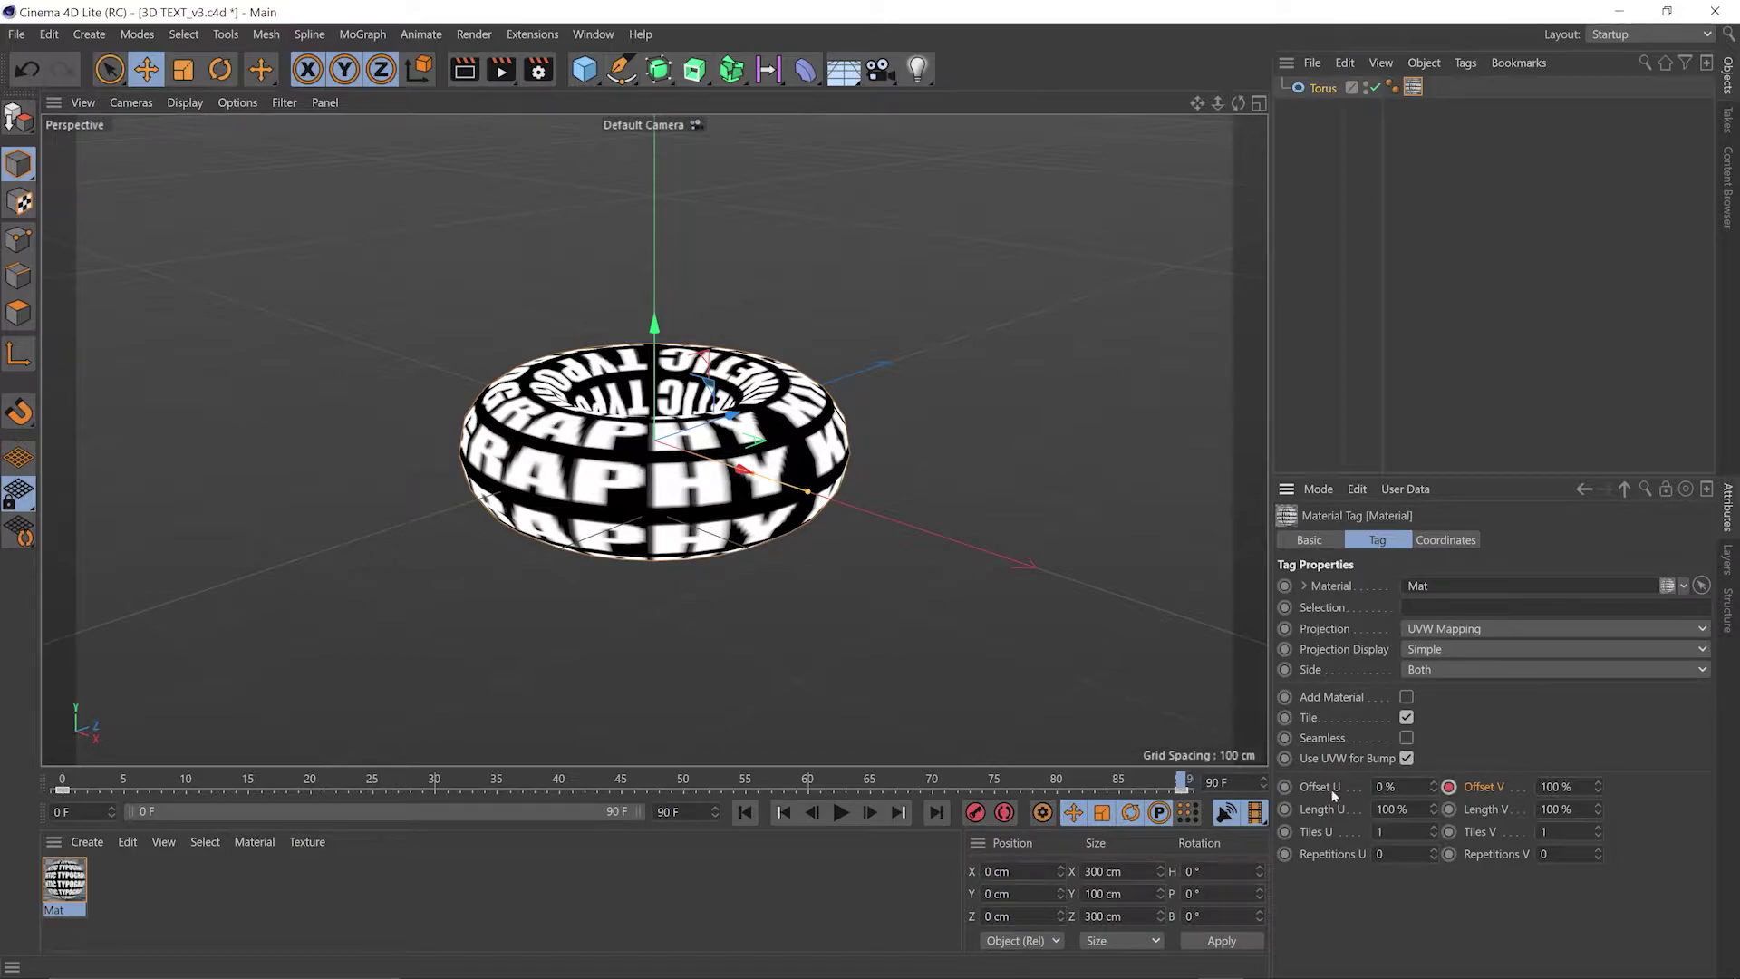
# - Play the animation from frame 0 to check how the text moves around the torus
pyautogui.click(64, 782)
pyautogui.press('F8')
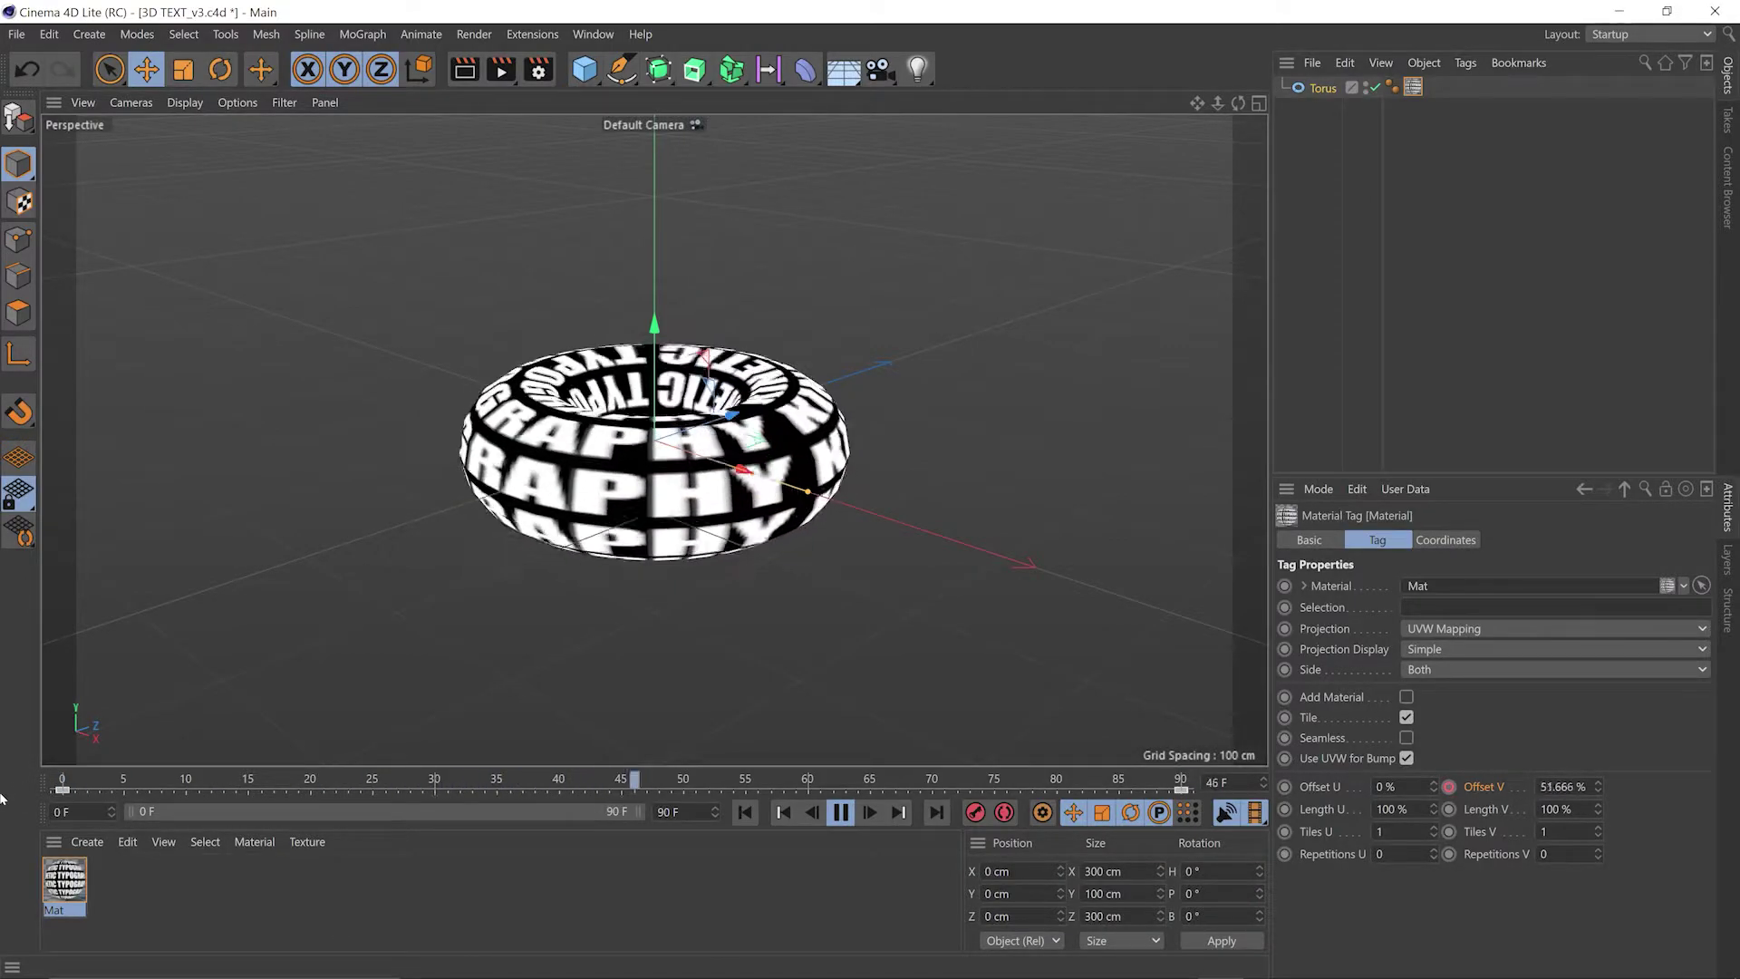
pyautogui.press('F8')
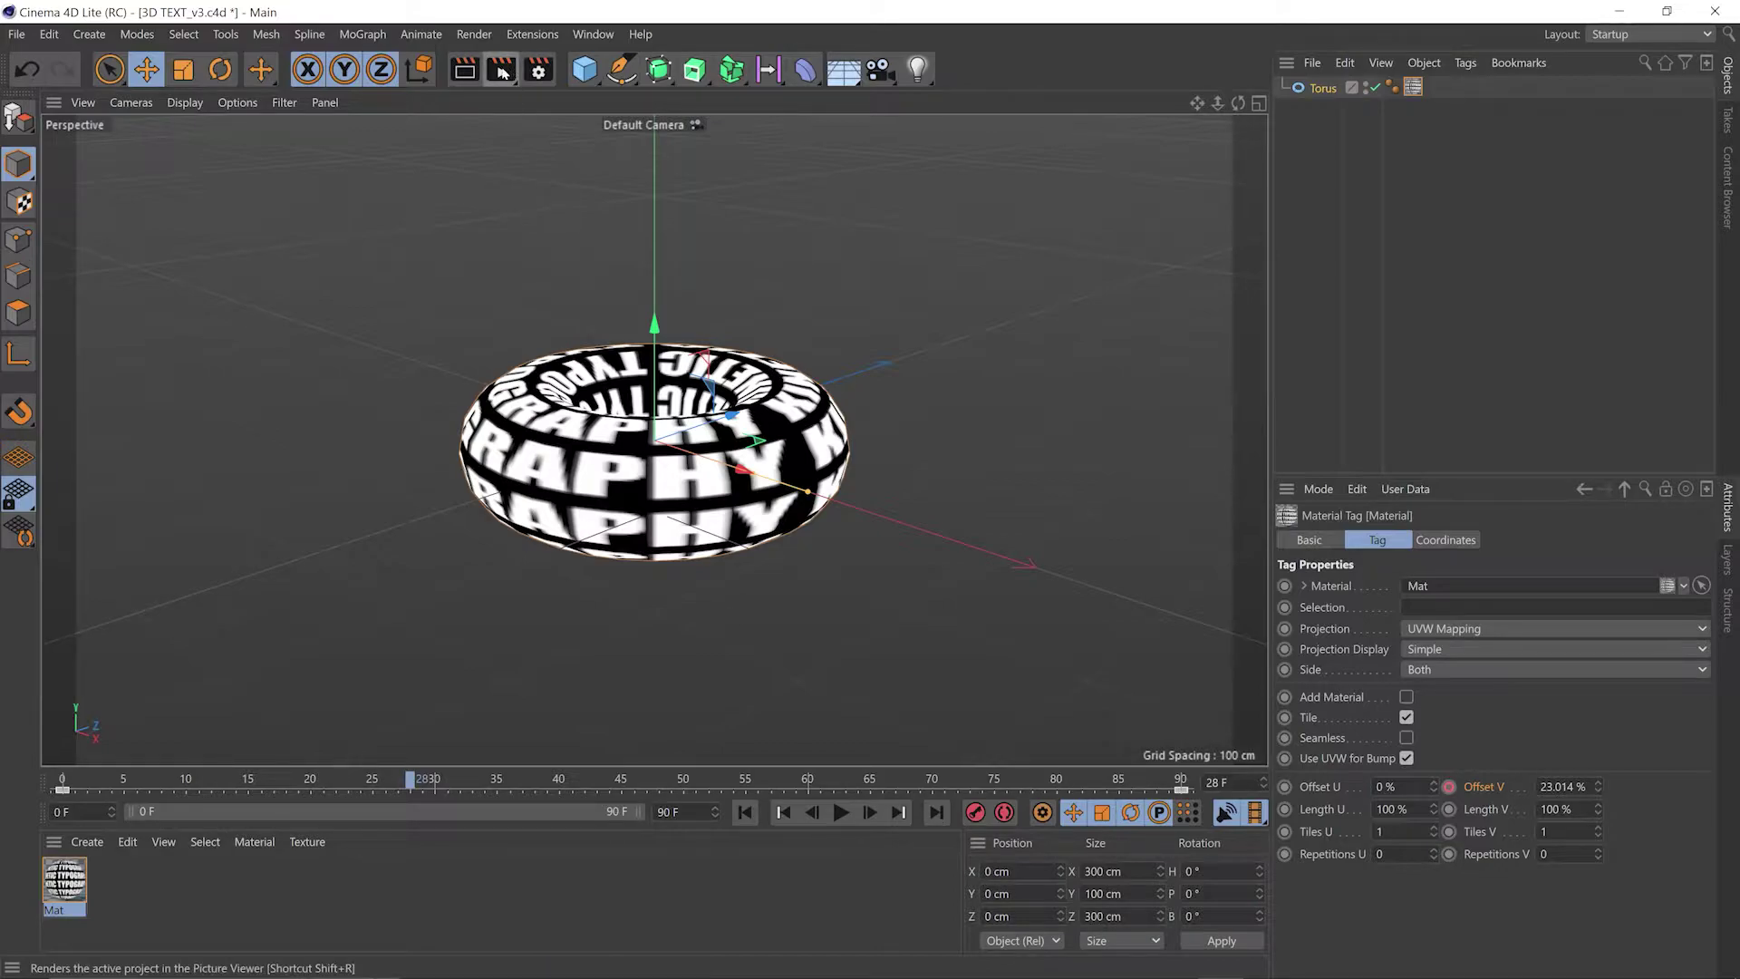
# - Render the current frame to the Picture Viewer, inspect the torus up close, and close the viewer
pyautogui.click(501, 71)
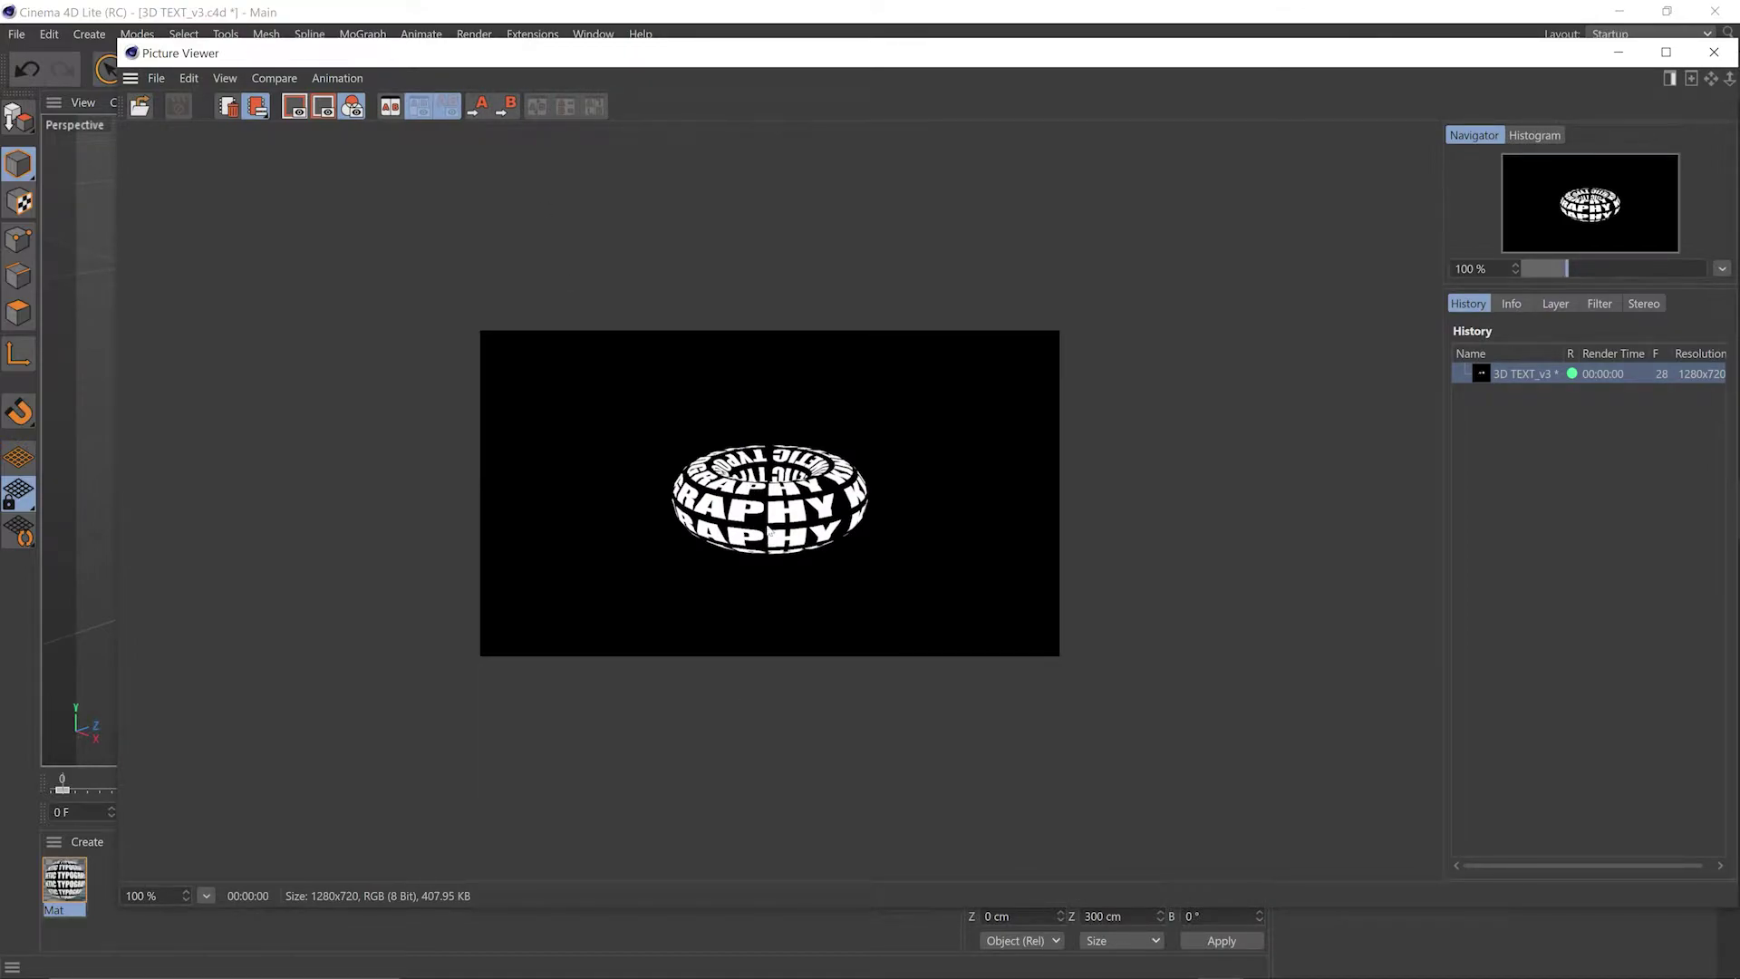
pyautogui.scroll(2, 795, 515)
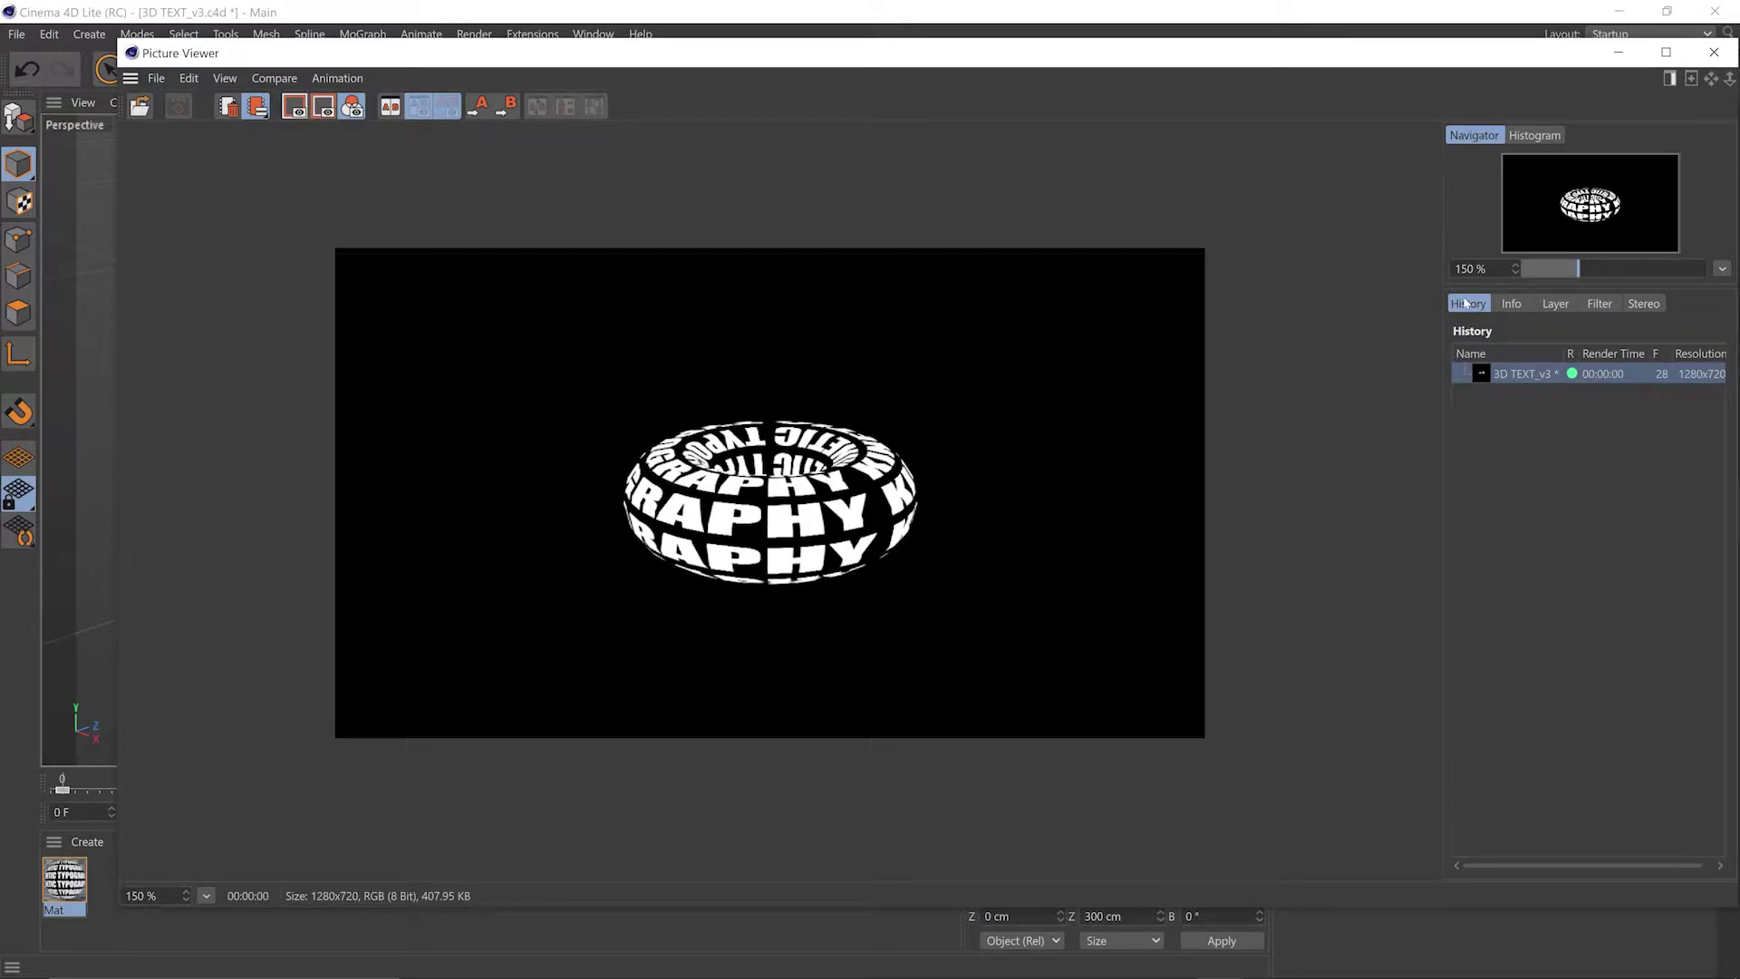
pyautogui.click(1716, 53)
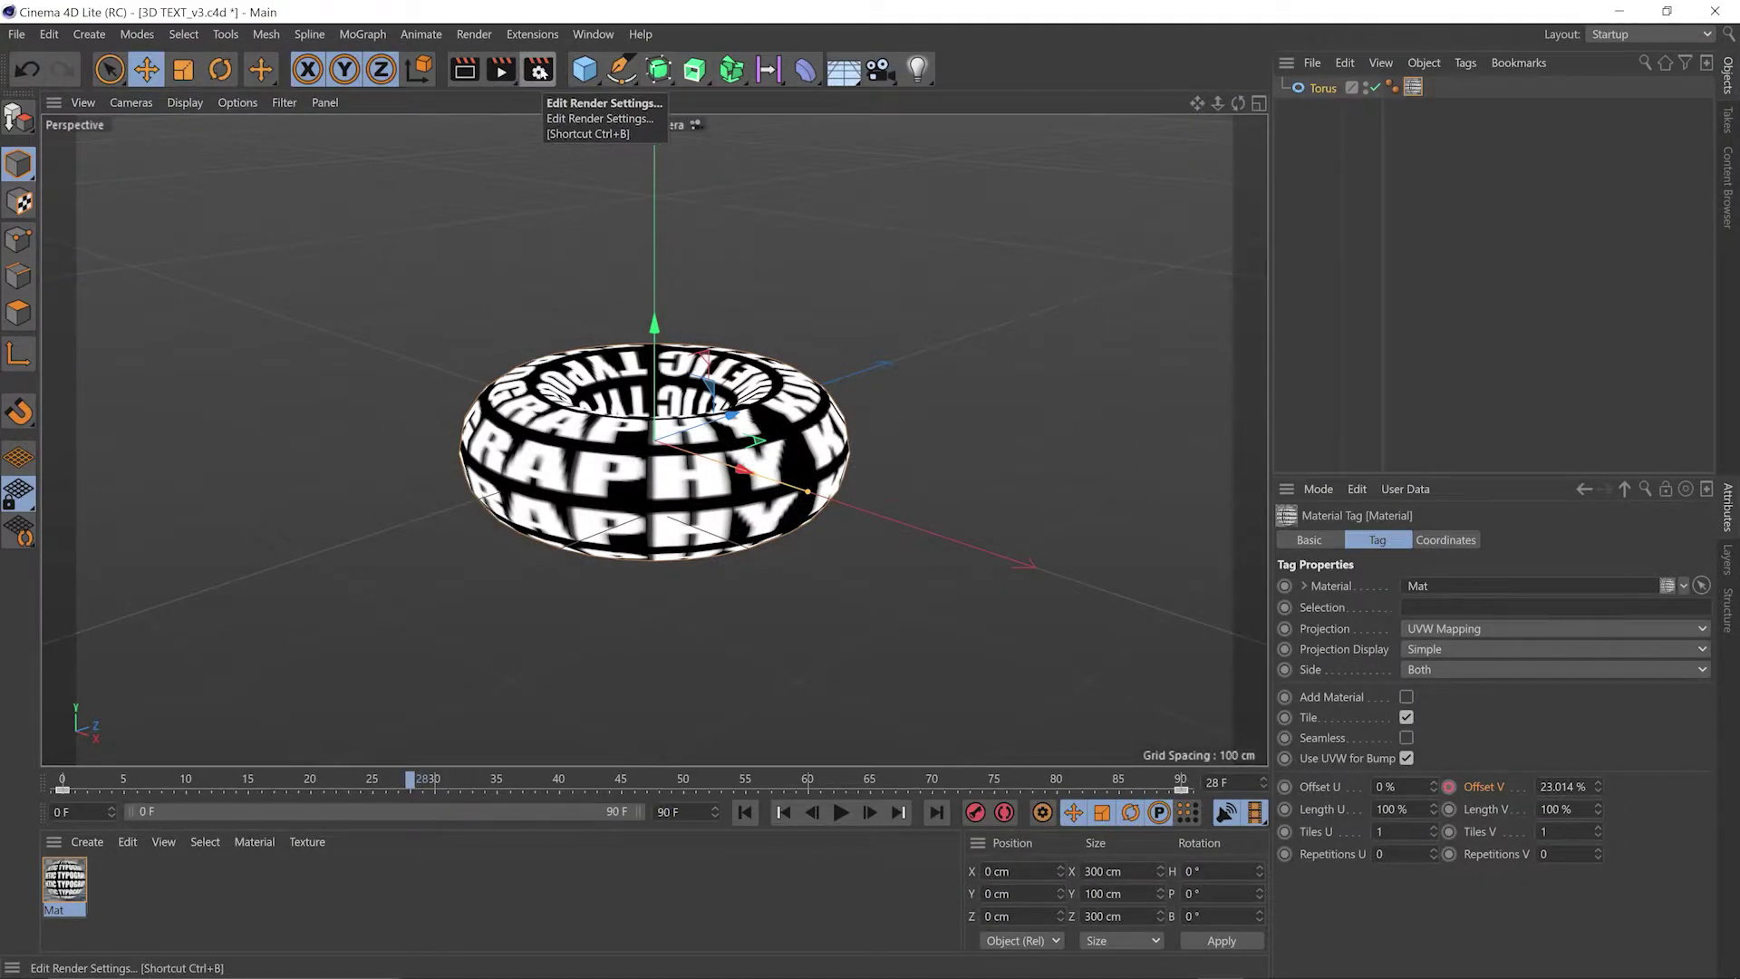
# - Set the render output size to 1920 x 1080 pixels in the render settings
pyautogui.click(539, 69)
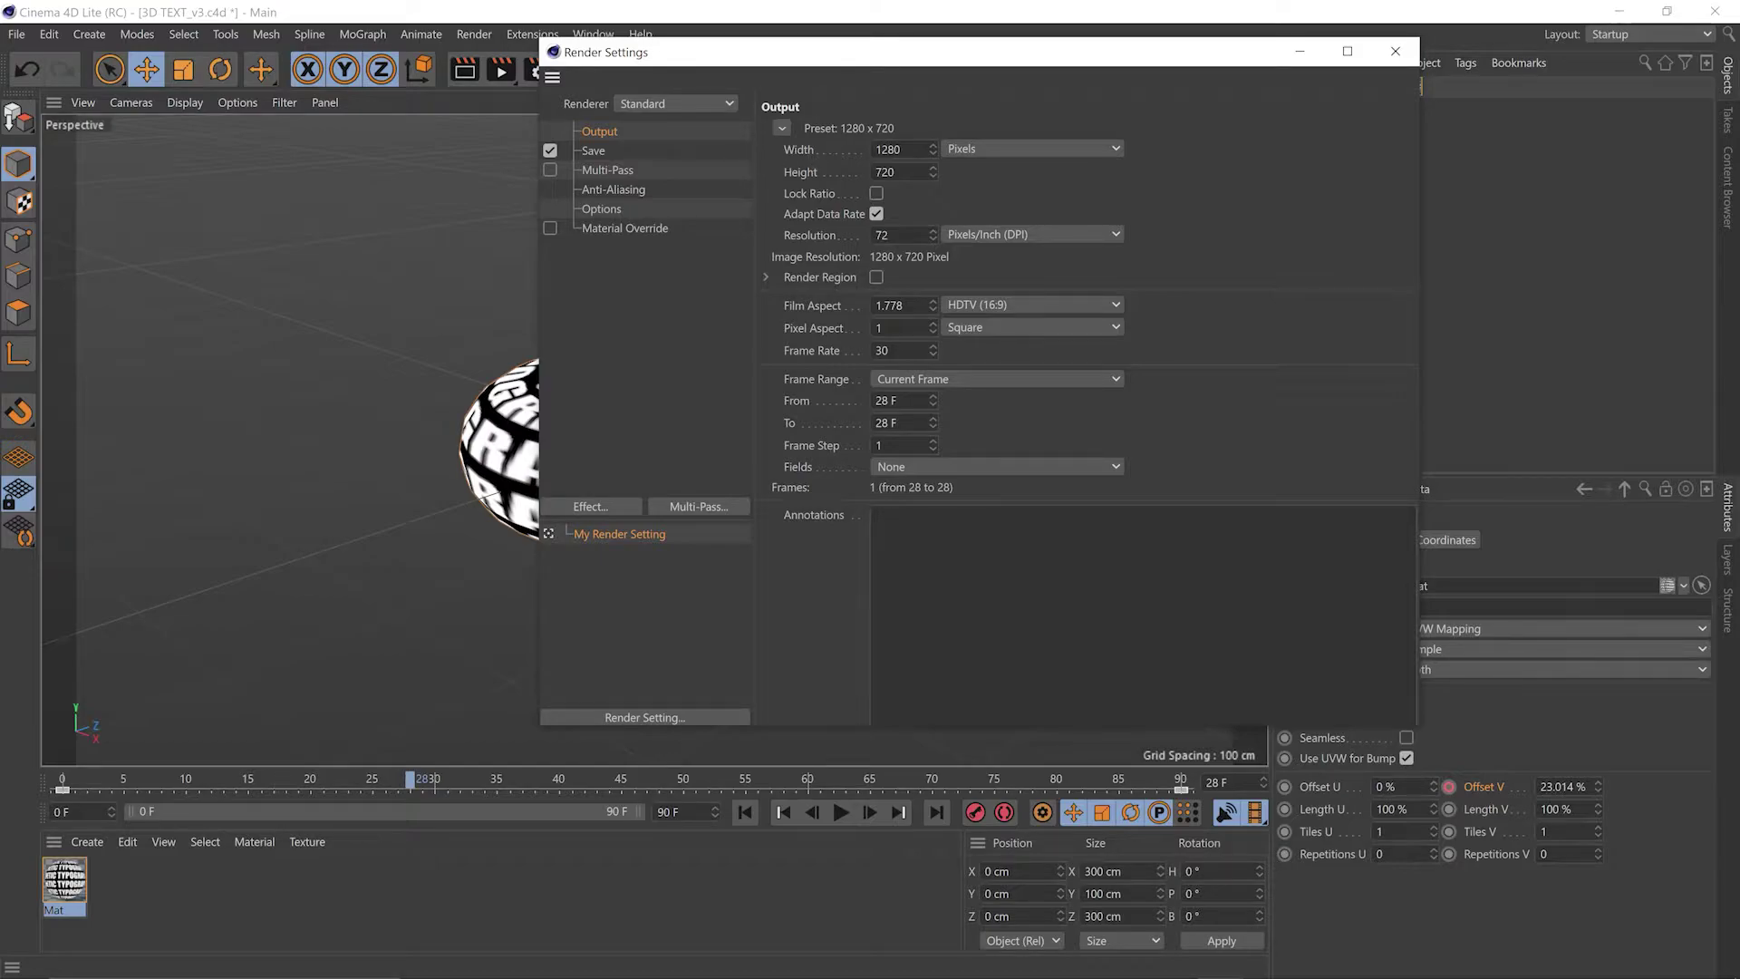
pyautogui.click(876, 149)
pyautogui.write('1920')
pyautogui.press('Tab')
pyautogui.write('1080')
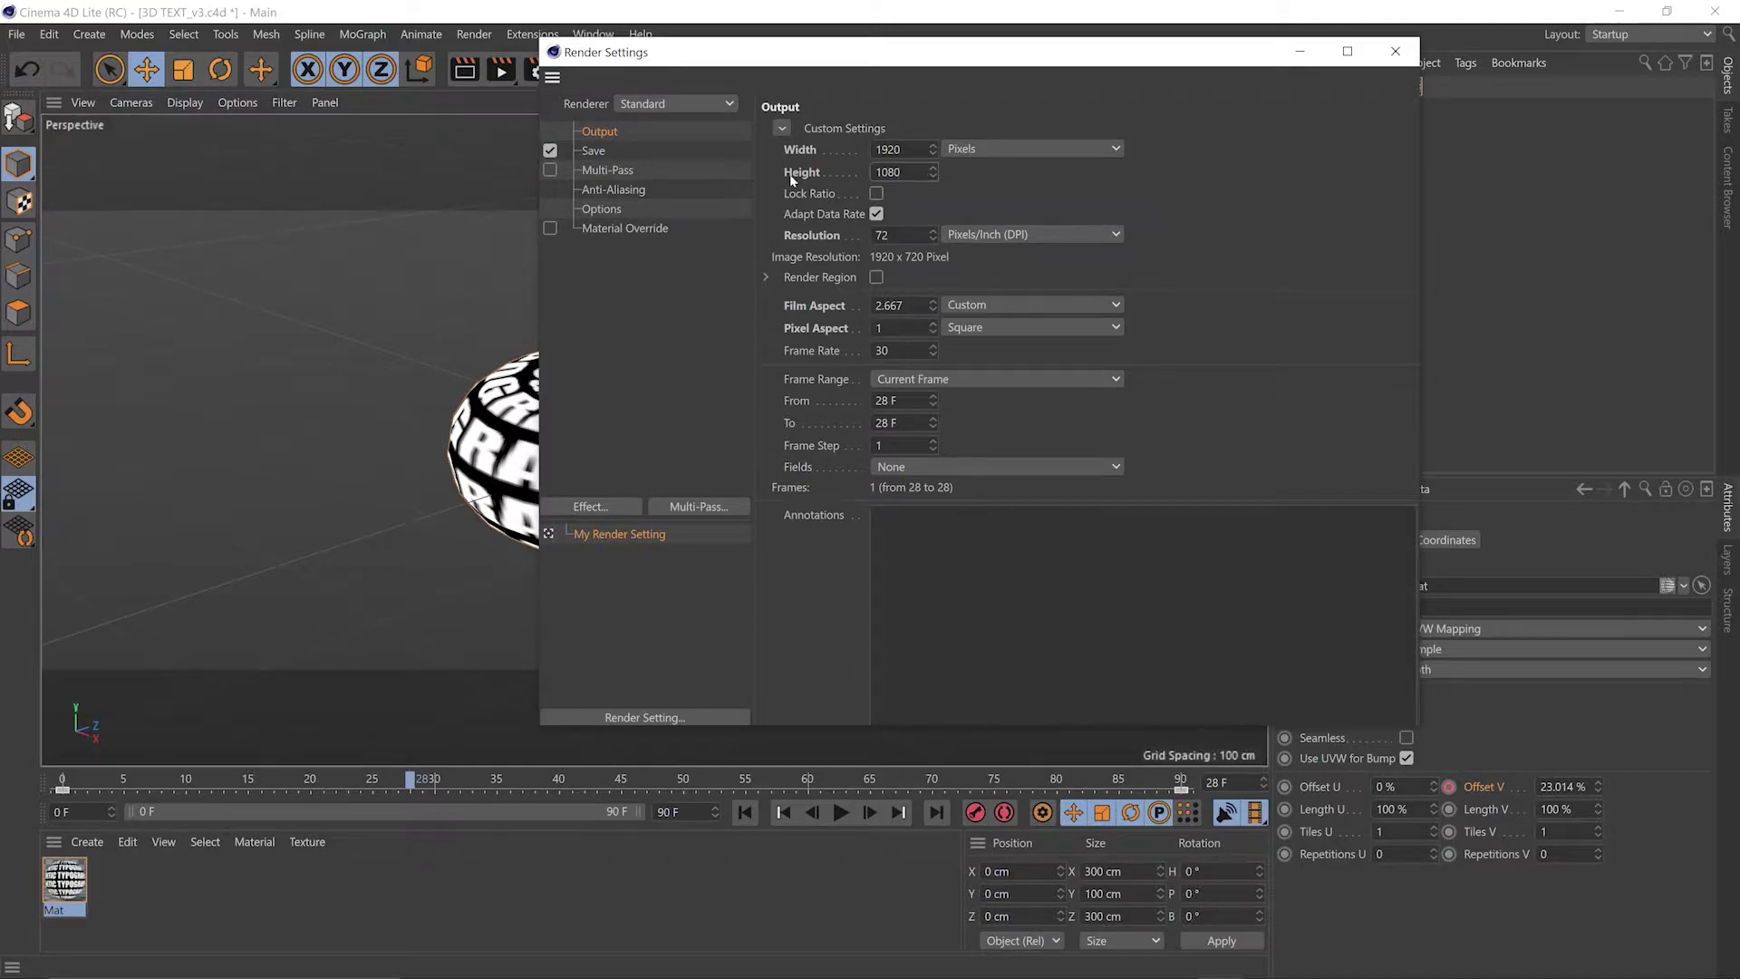
pyautogui.press('Return')
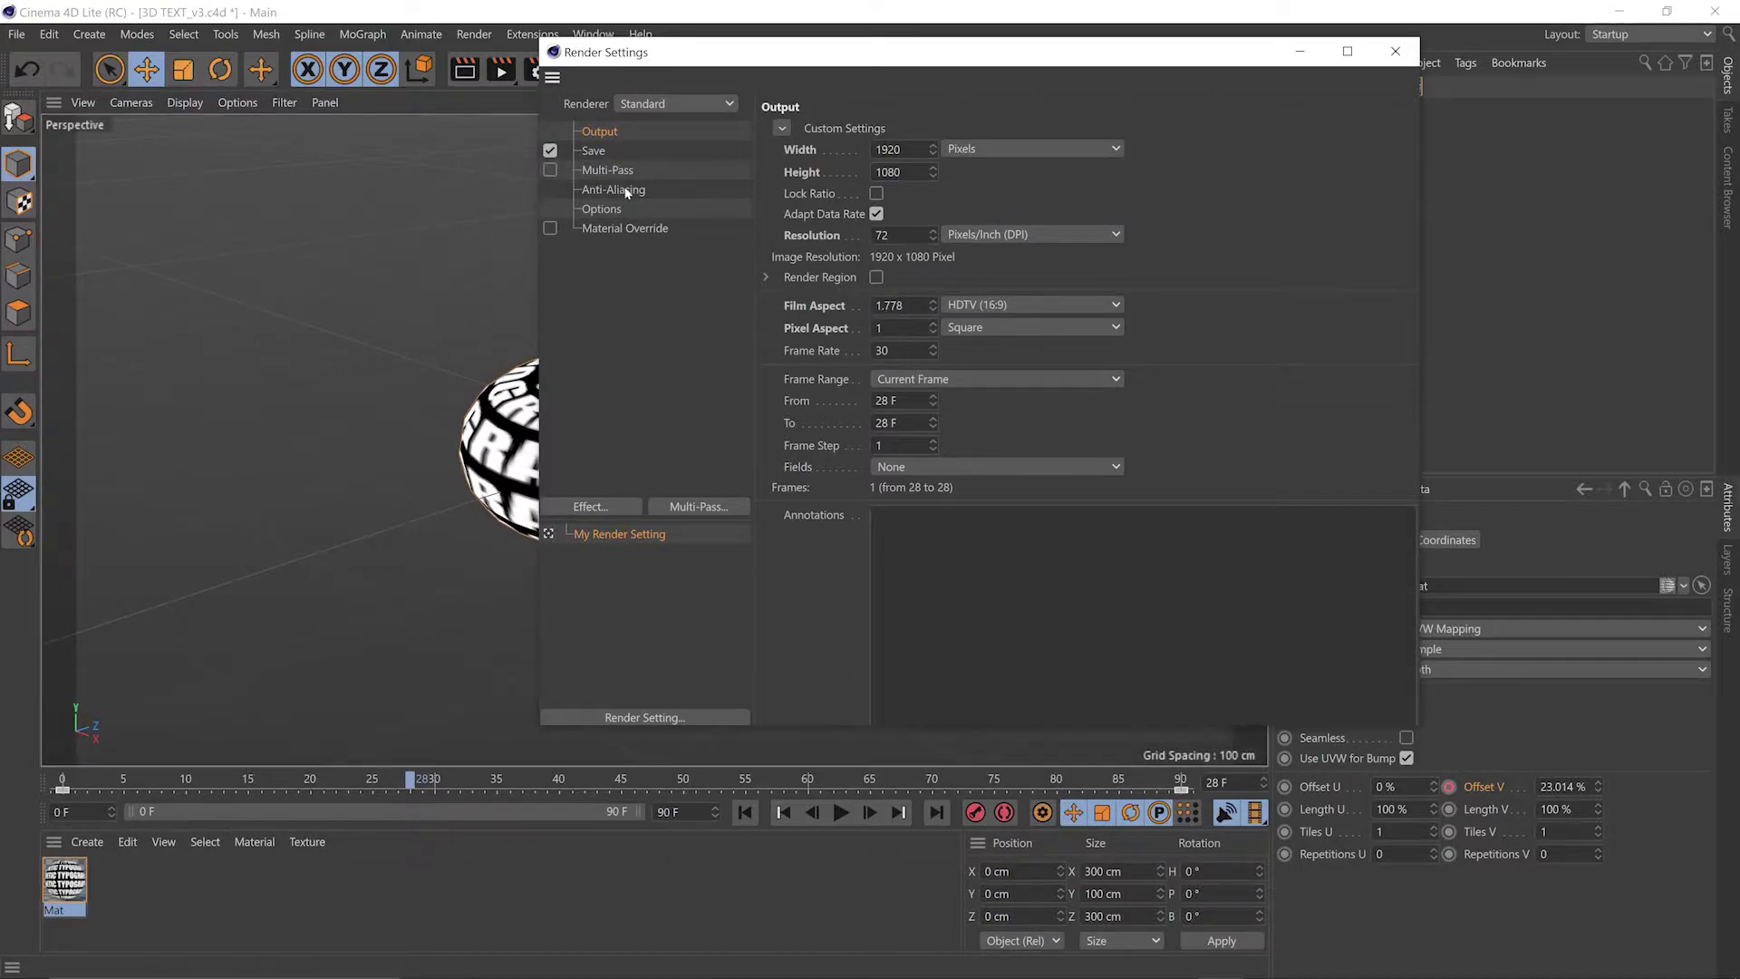
# - Set the render Anti-Aliasing to Best
pyautogui.click(625, 192)
pyautogui.click(977, 128)
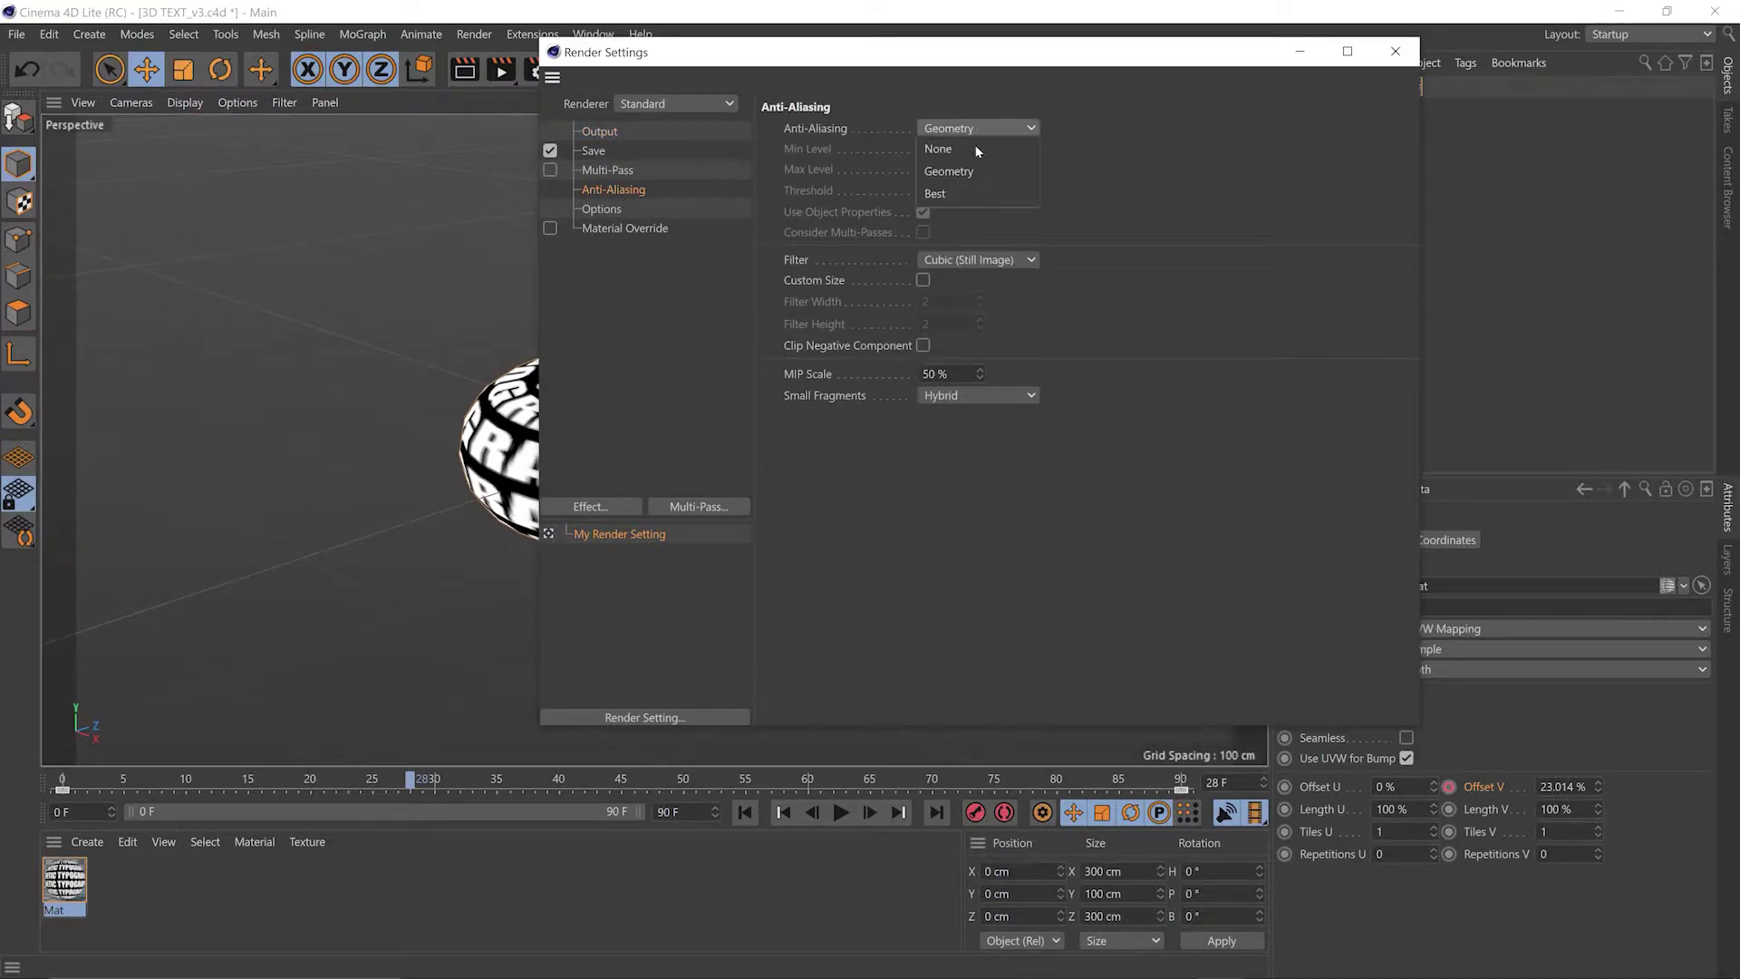
pyautogui.click(963, 189)
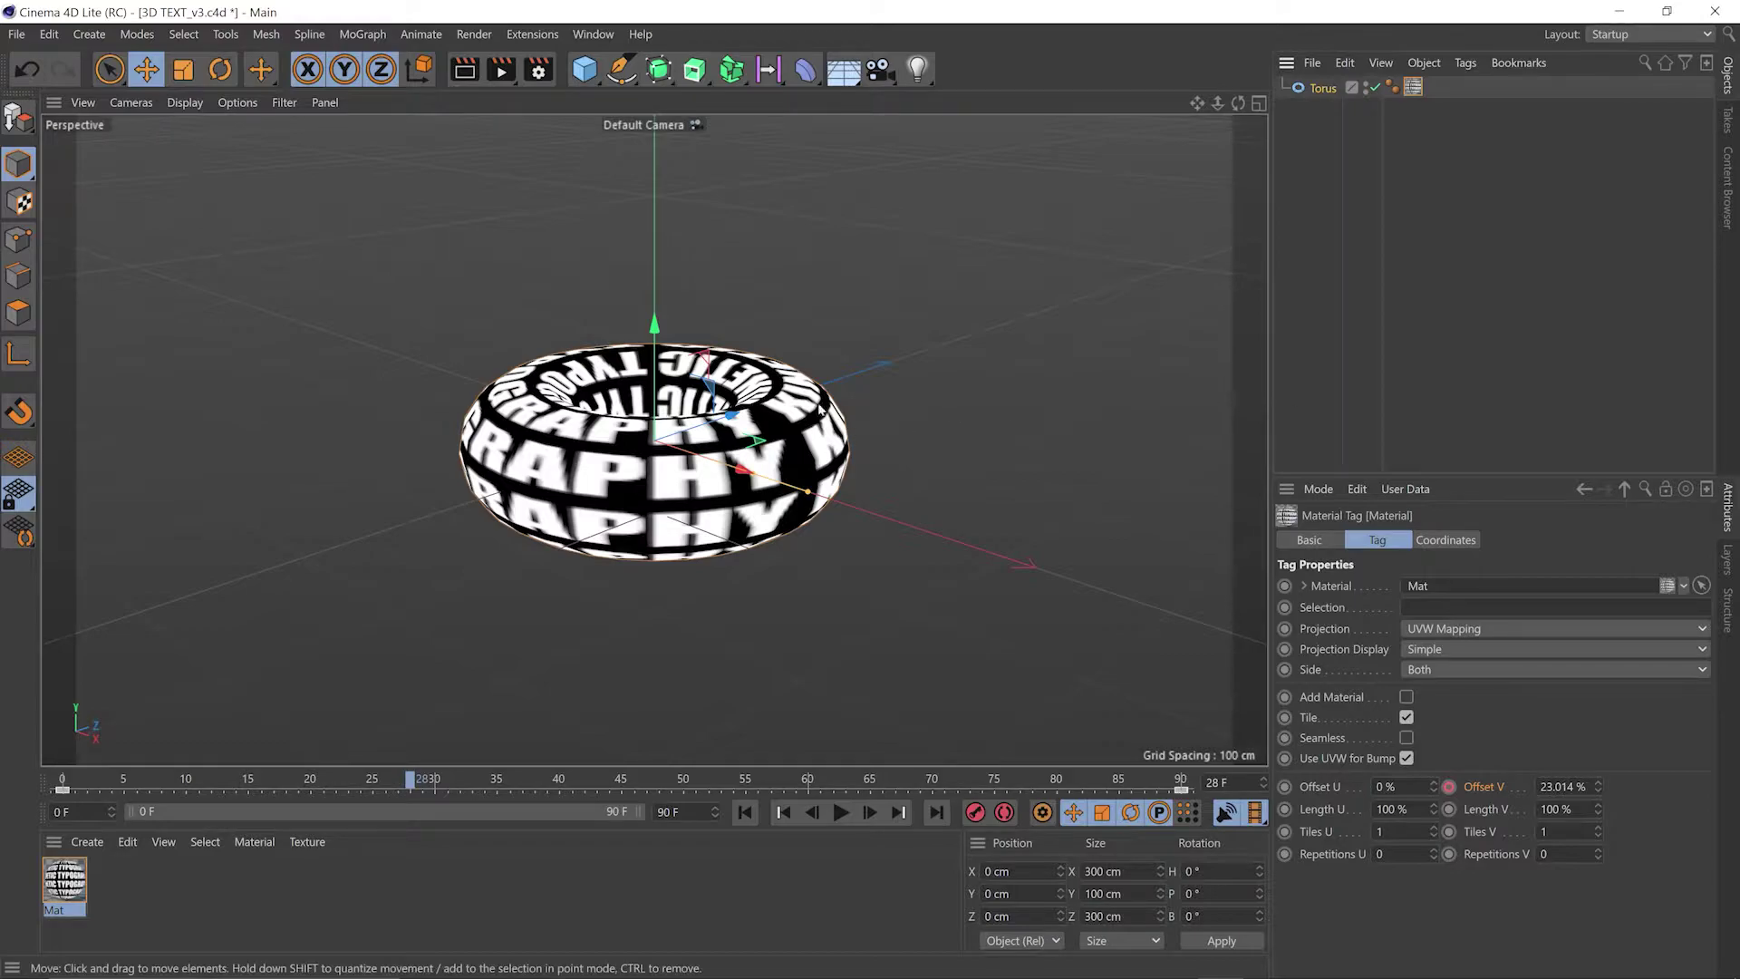
# - Set the torus's Pipe Segments to 40 and render the frame again to compare it with the earlier 1280x720 render
pyautogui.click(1321, 89)
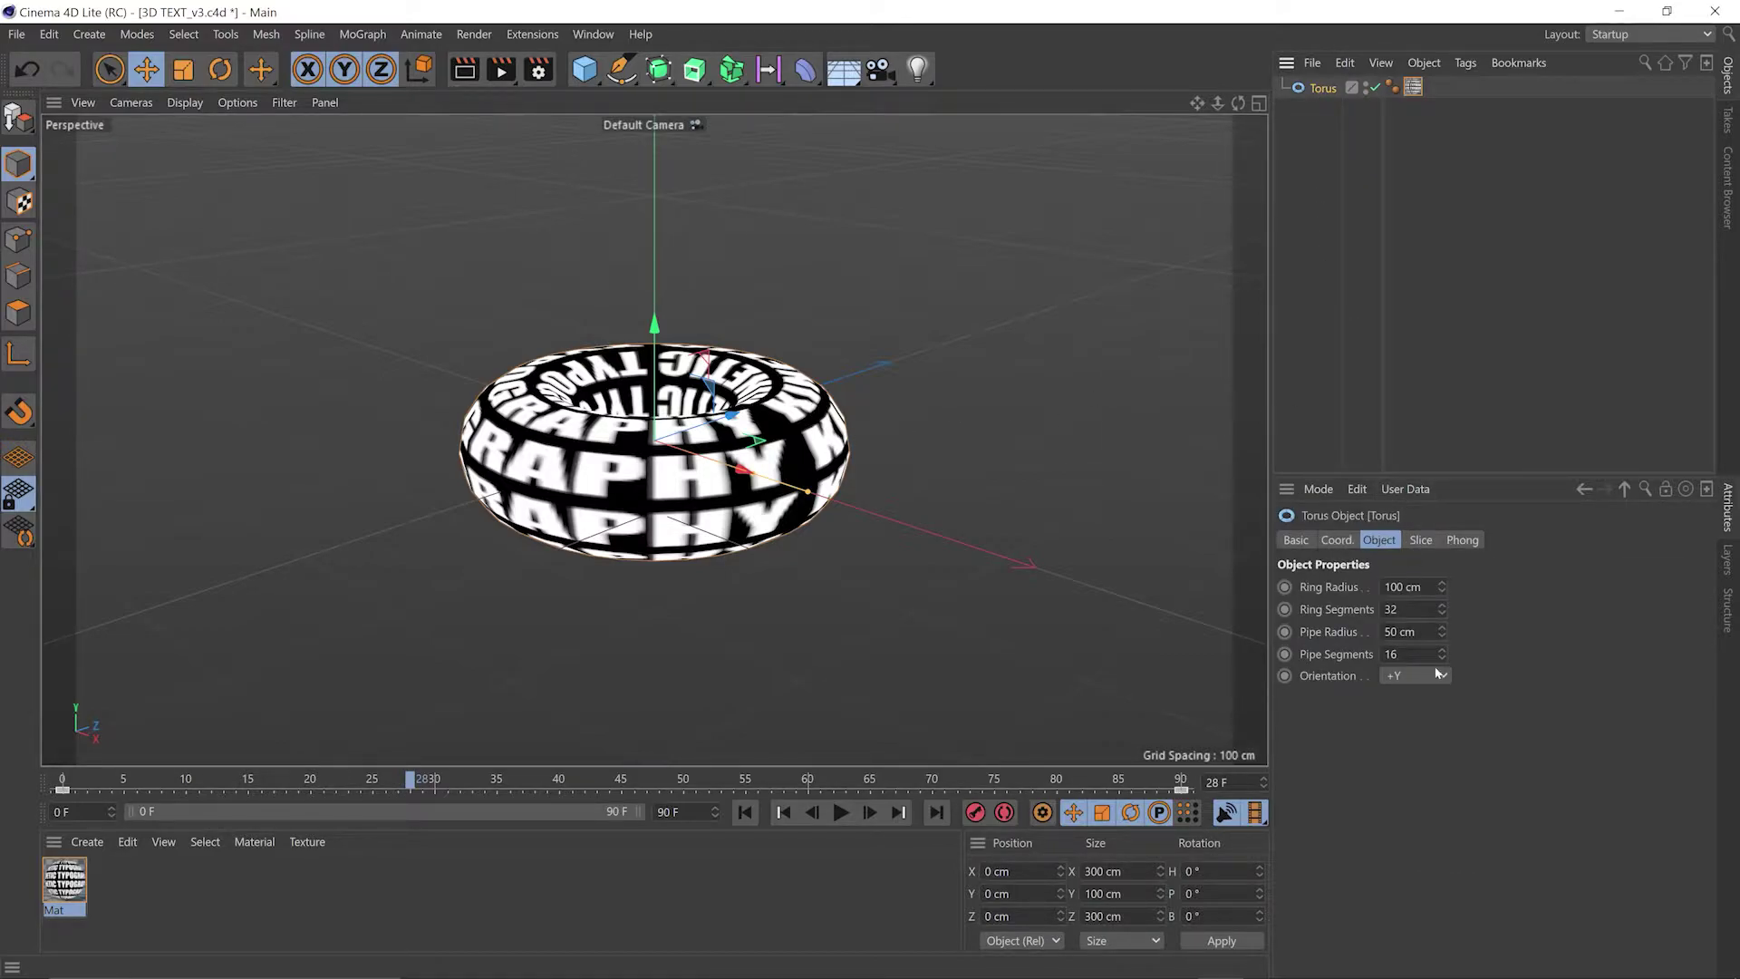
pyautogui.moveTo(1441, 654); pyautogui.dragTo(1441, 626)
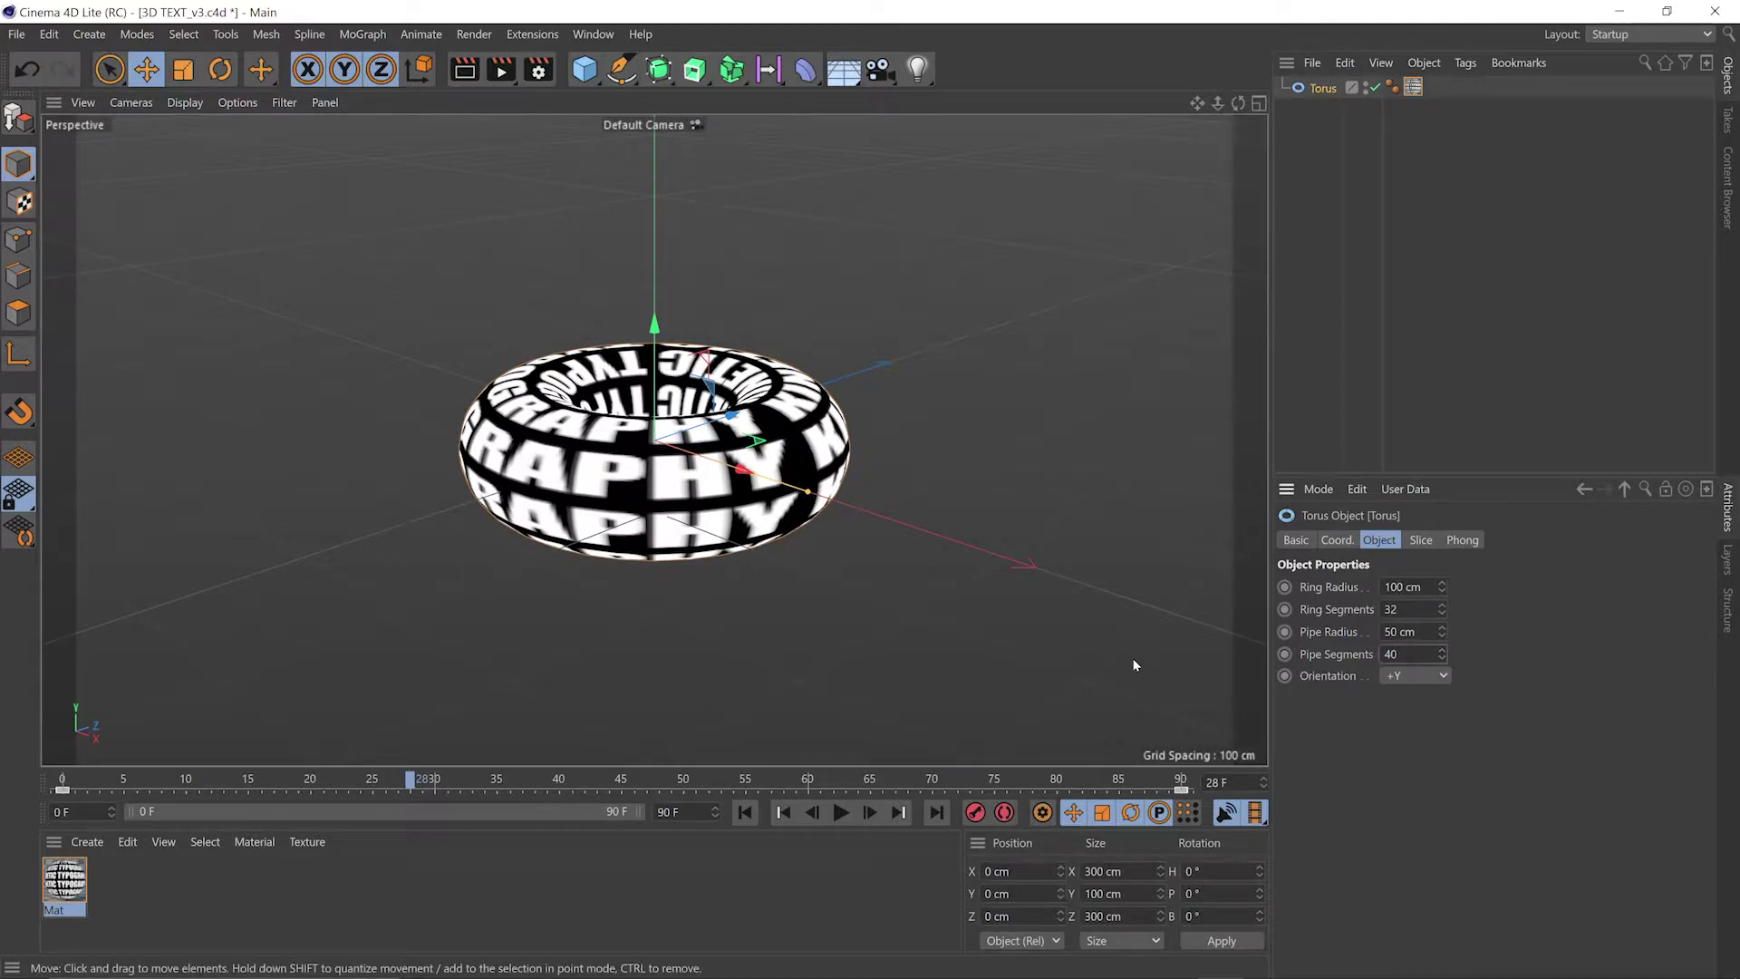
pyautogui.click(501, 68)
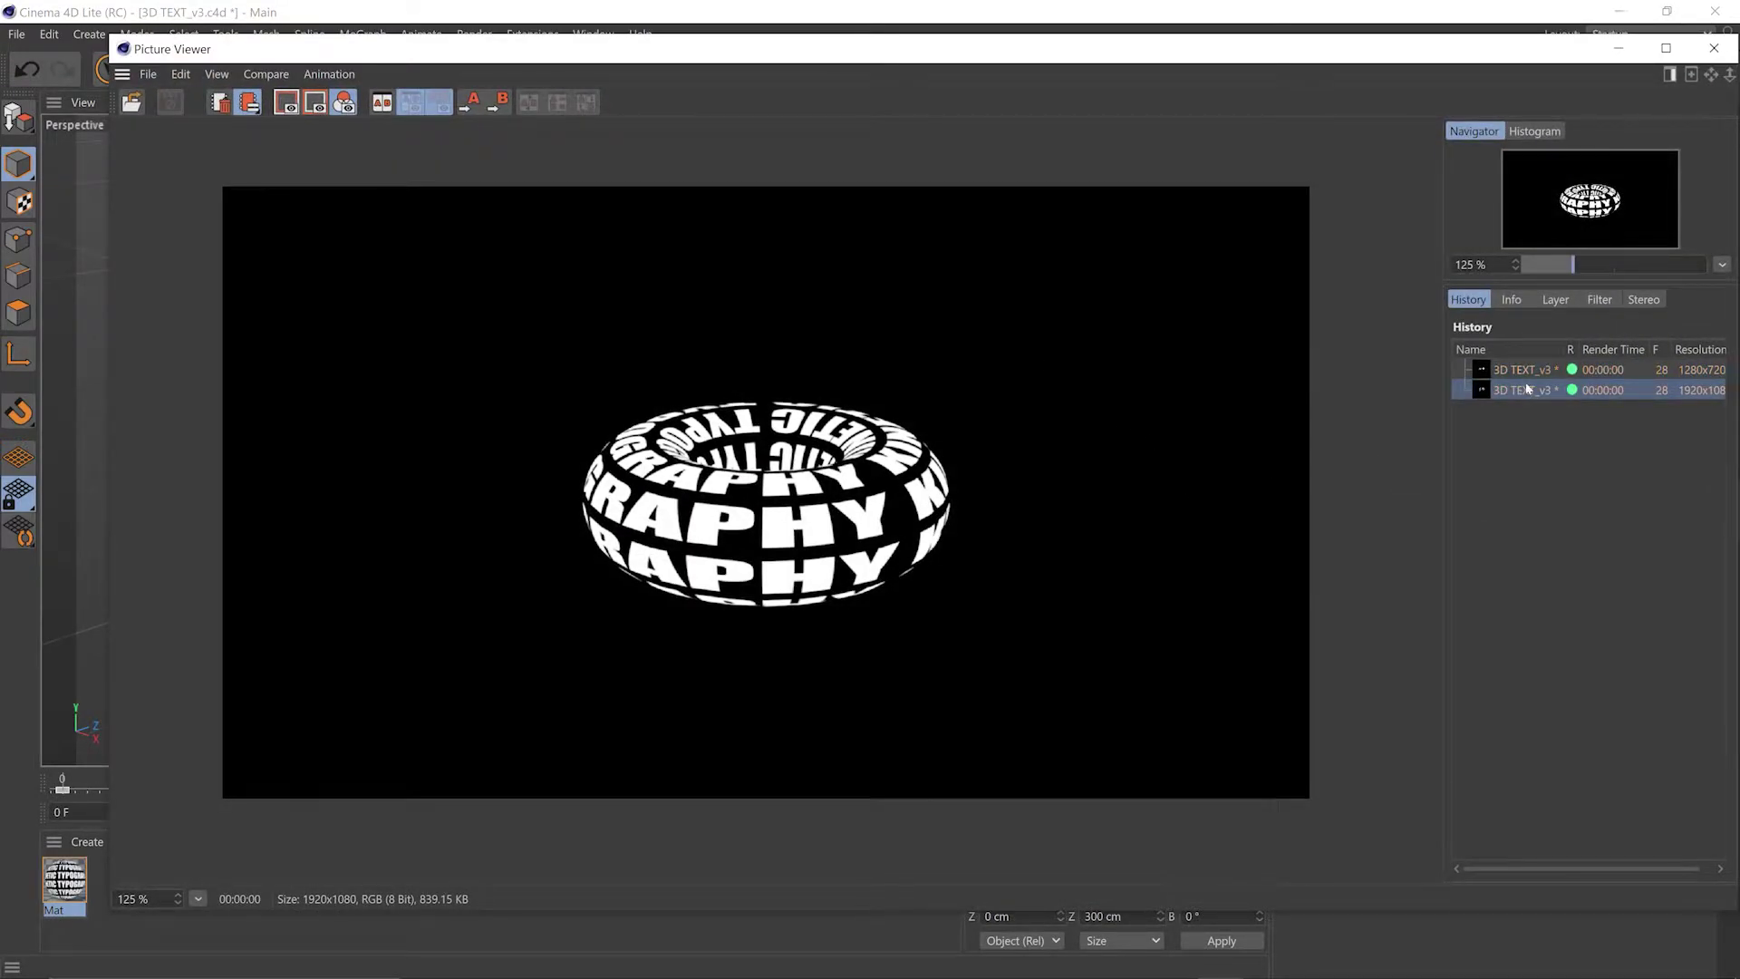
pyautogui.click(1525, 370)
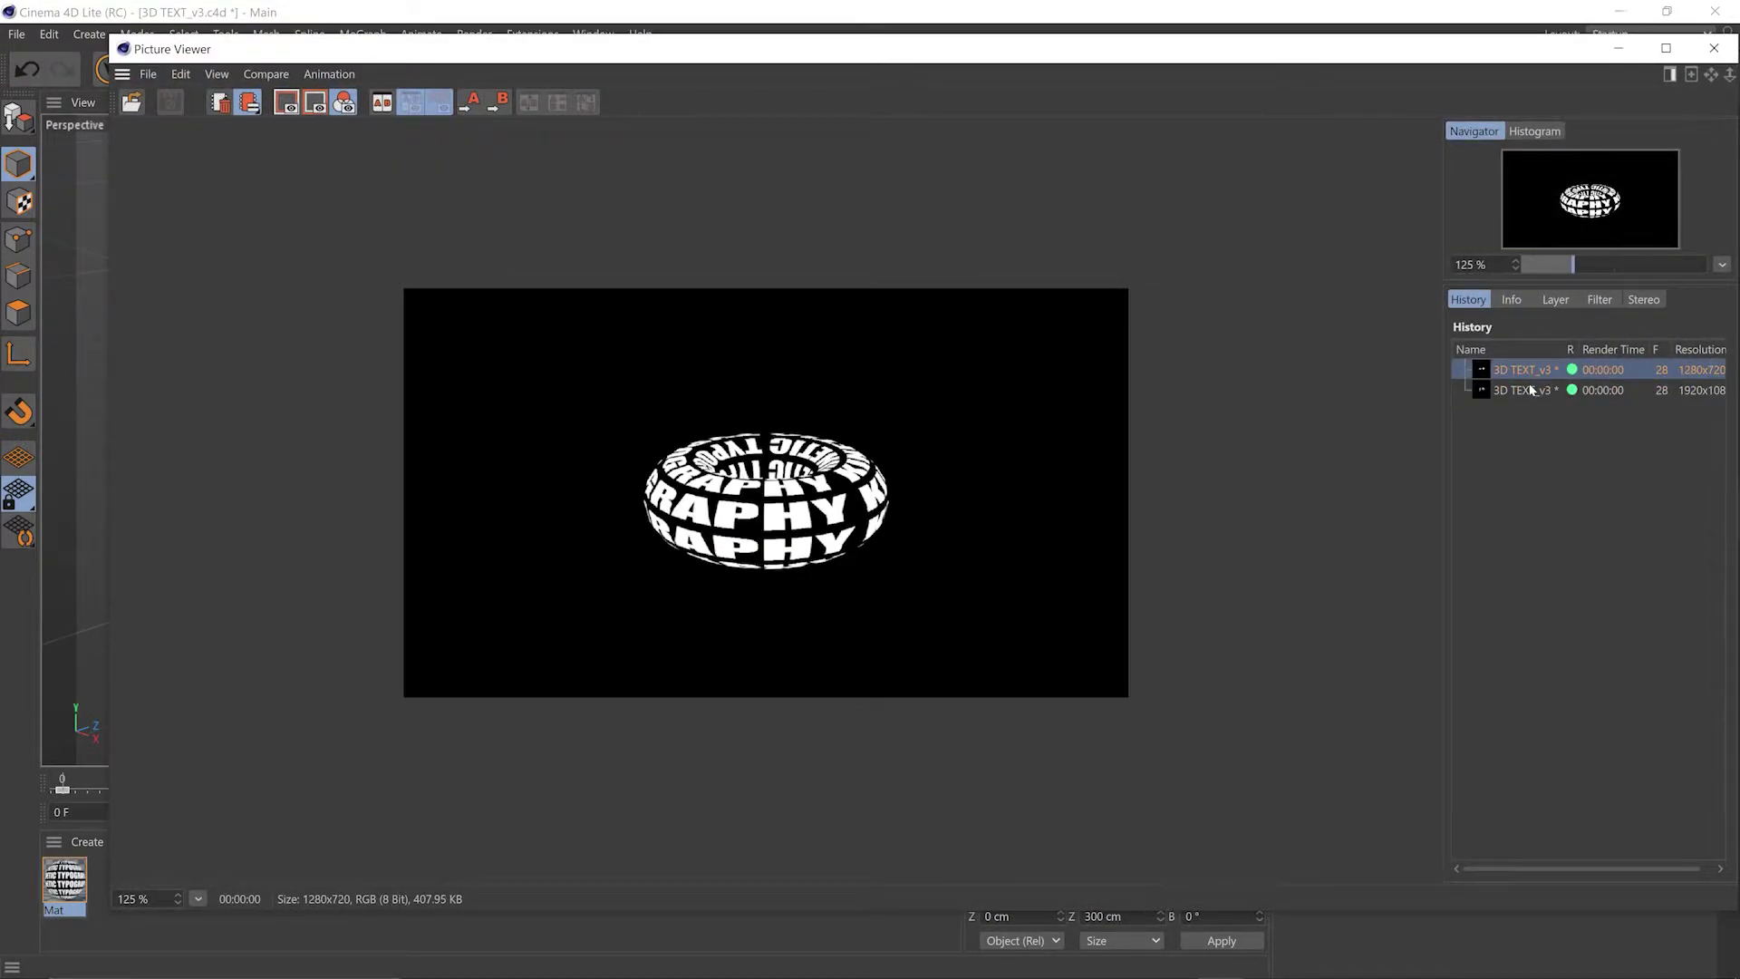
# - Compare the 1920x1080 render with the 1280x720 render once more and close the Picture Viewer
pyautogui.click(1530, 390)
pyautogui.click(1524, 372)
pyautogui.click(1714, 48)
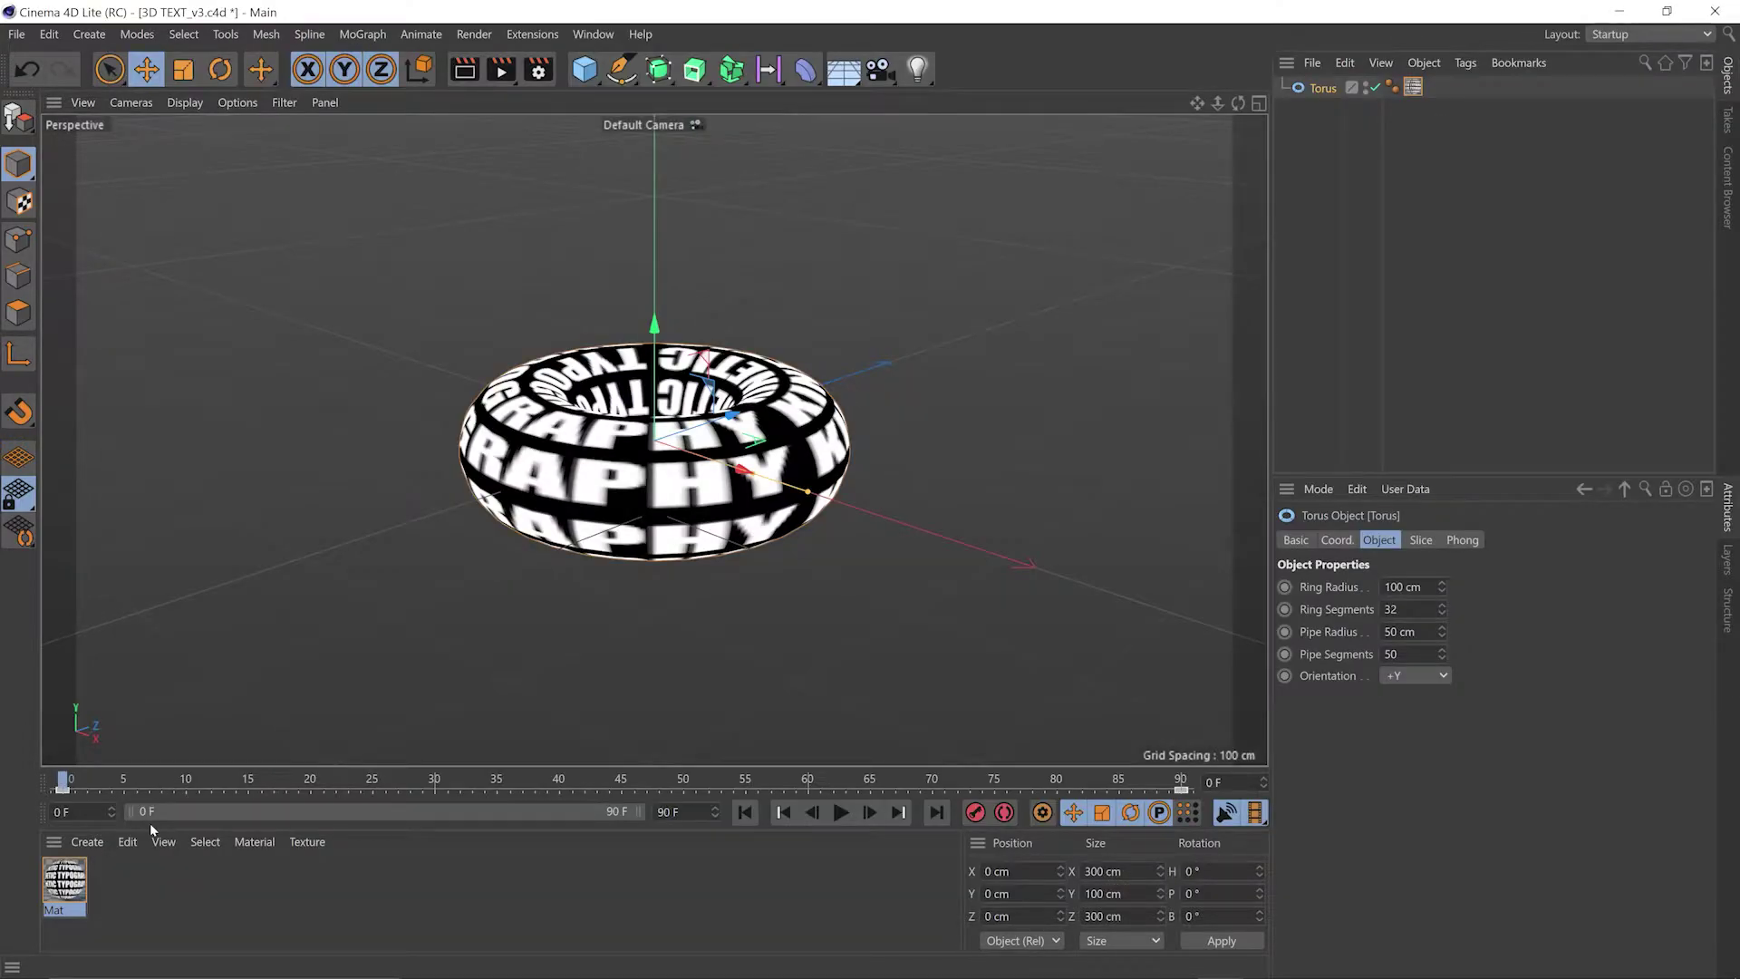
# - Save the Cinema 4D project and switch to After Effects
pyautogui.click(16, 33)
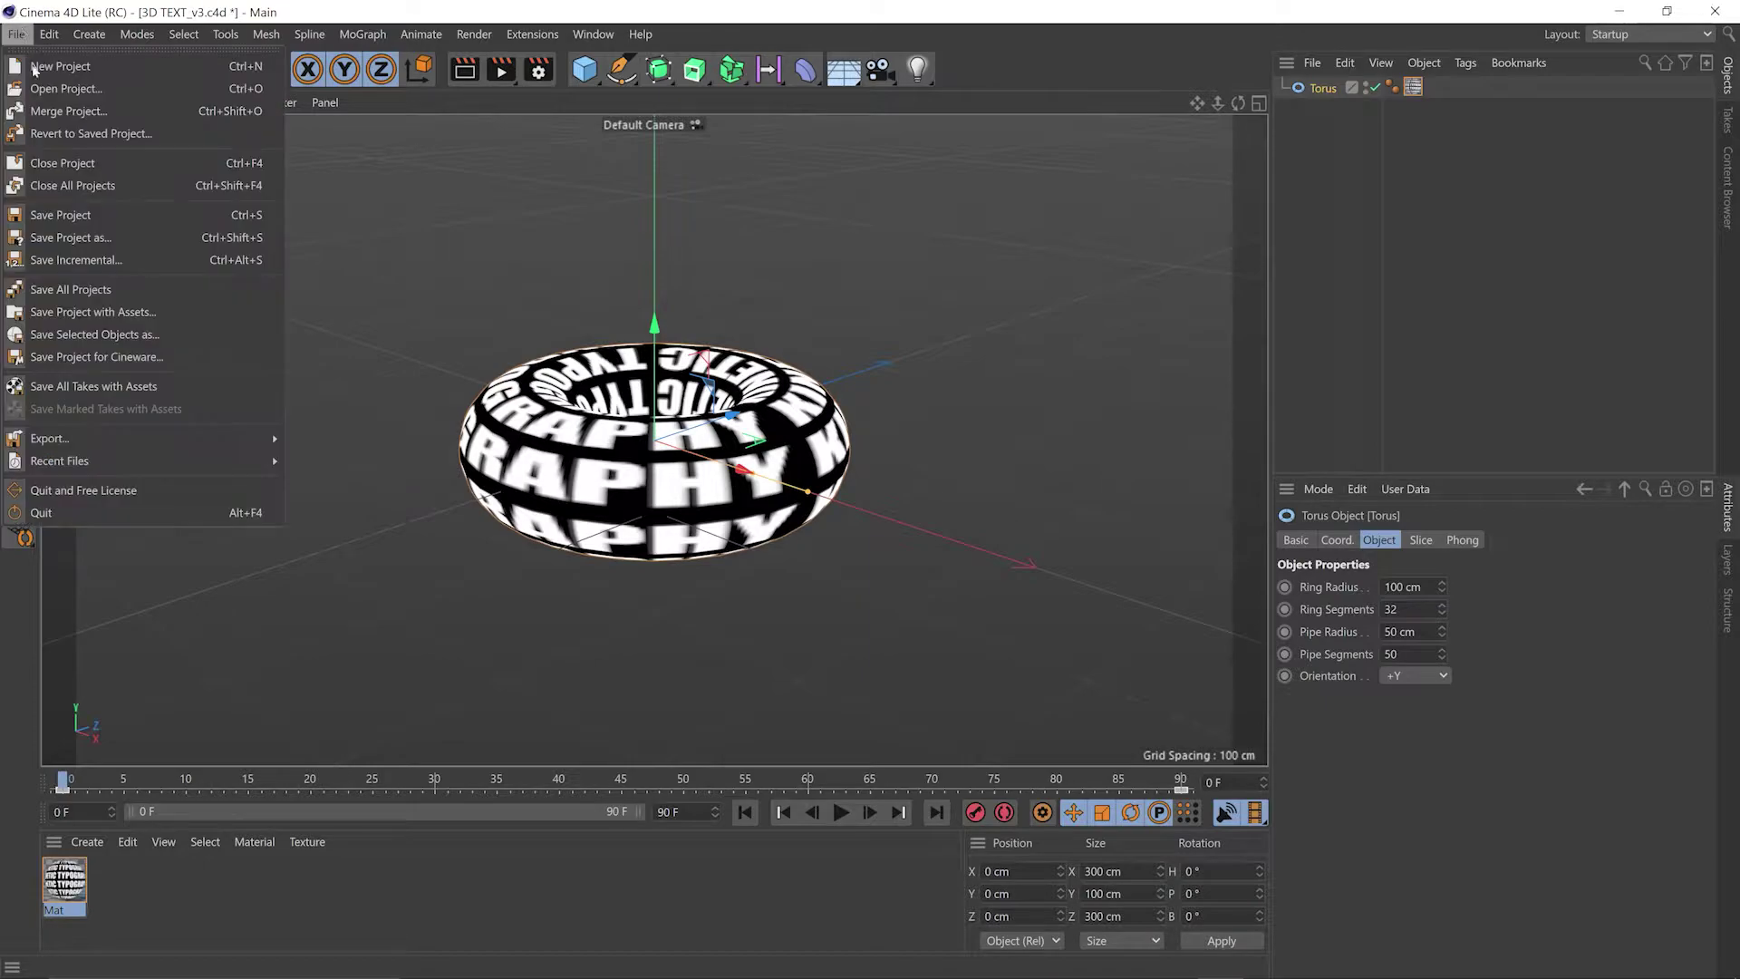
pyautogui.click(126, 221)
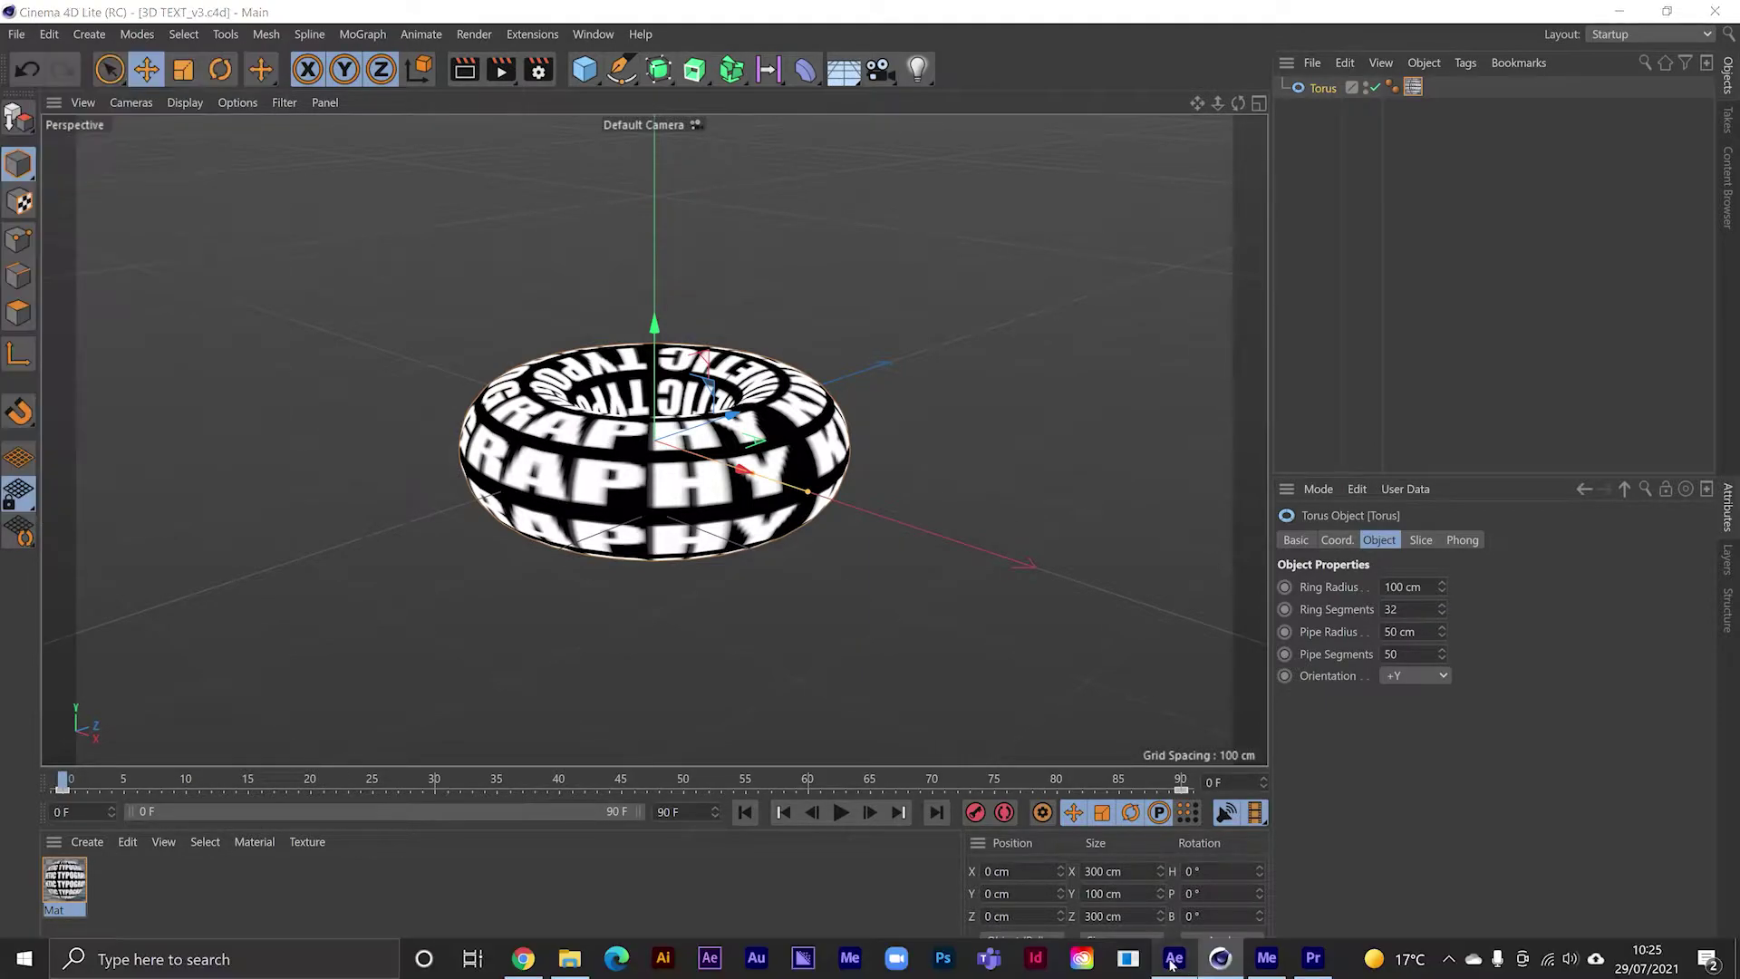
pyautogui.click(1180, 966)
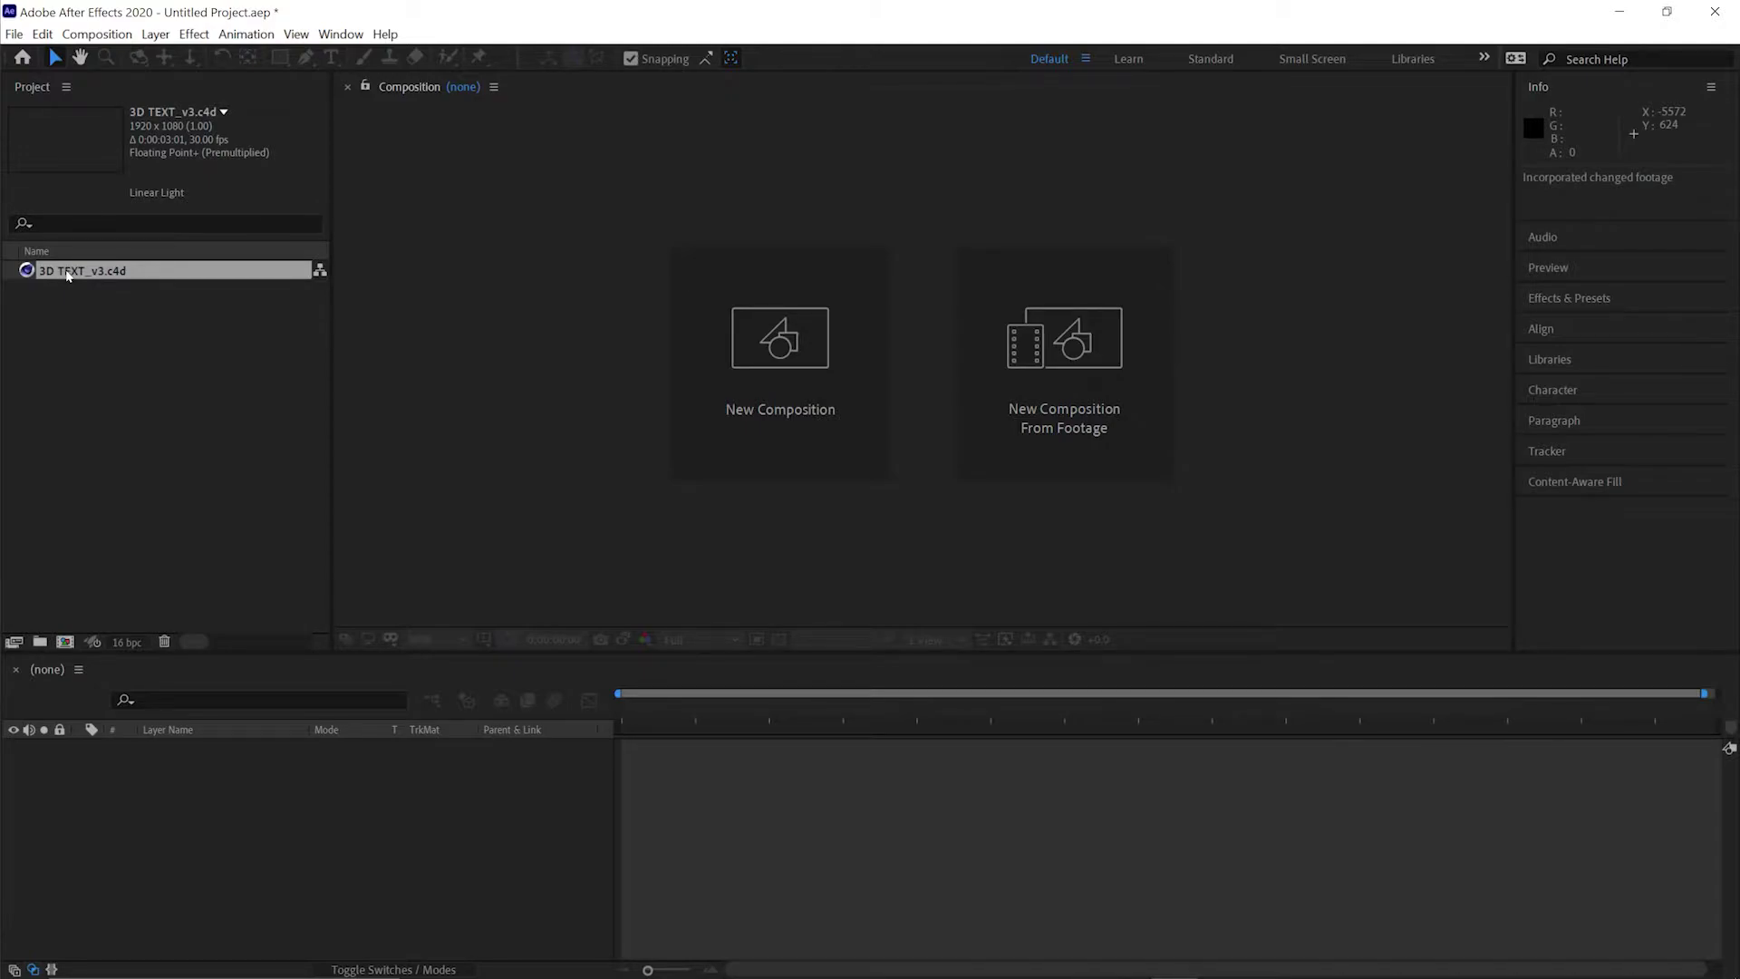
# - Create a composition from the 3D TEXT_v3.c4d footage, turn screen refresh back on, and preview the animation
pyautogui.moveTo(68, 276); pyautogui.dragTo(65, 642)
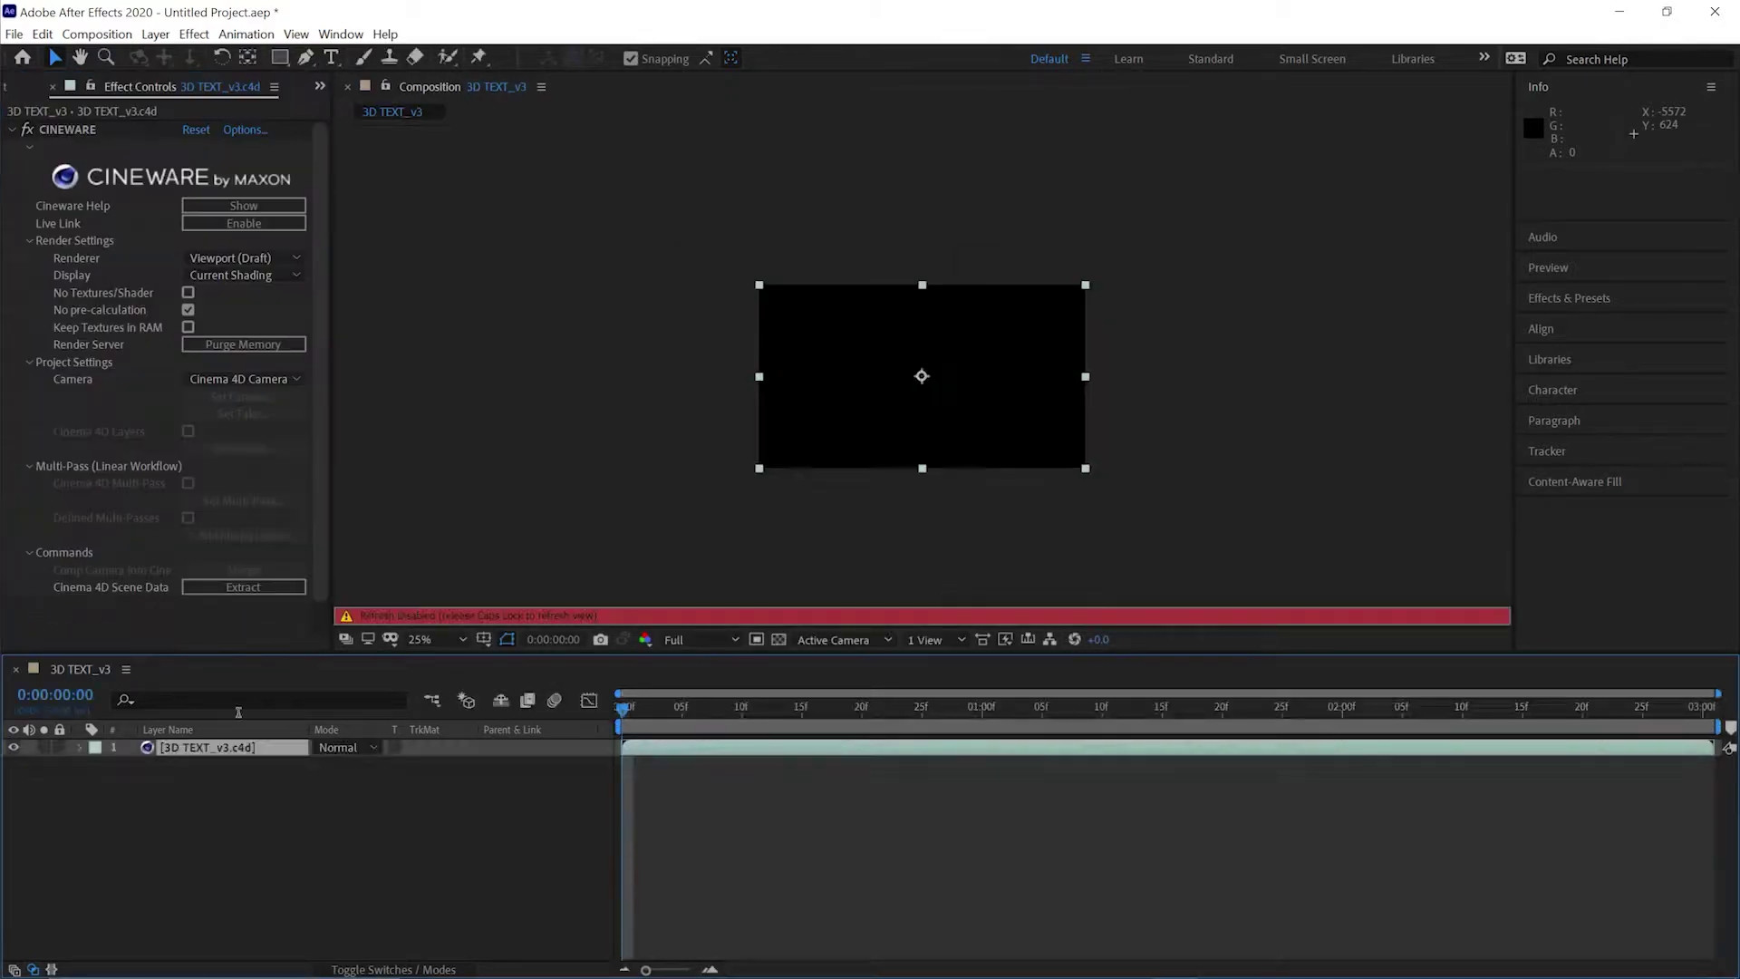
pyautogui.press('capslock')
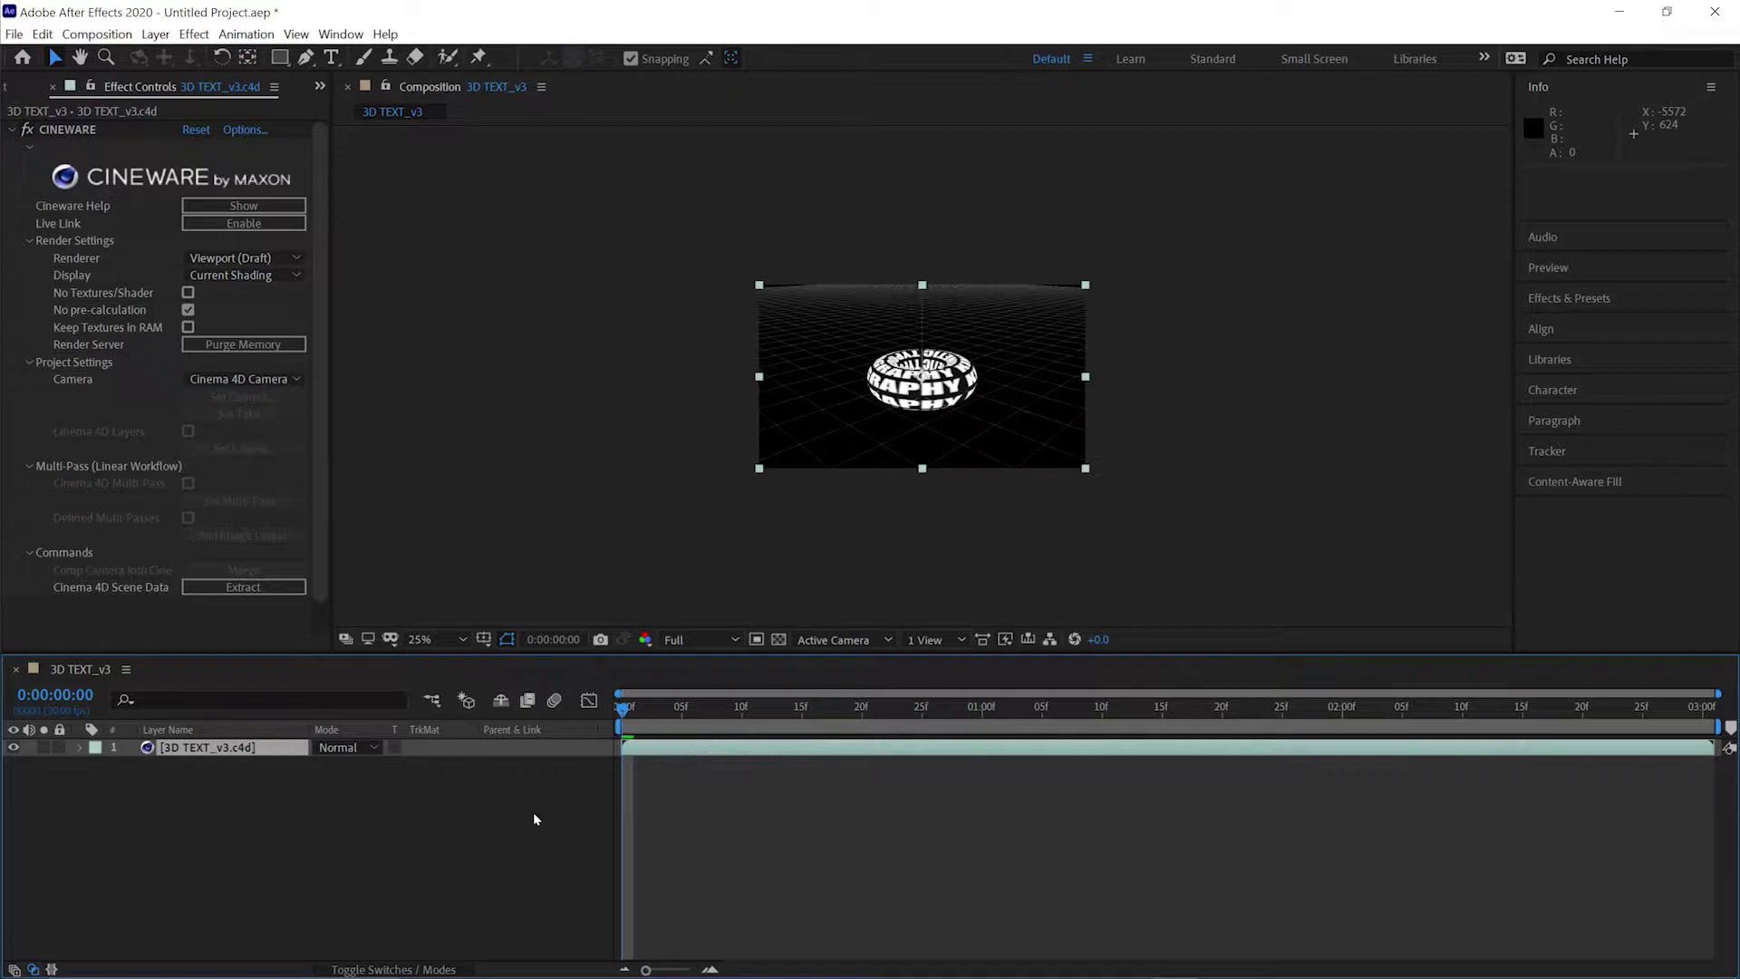
pyautogui.press('space')
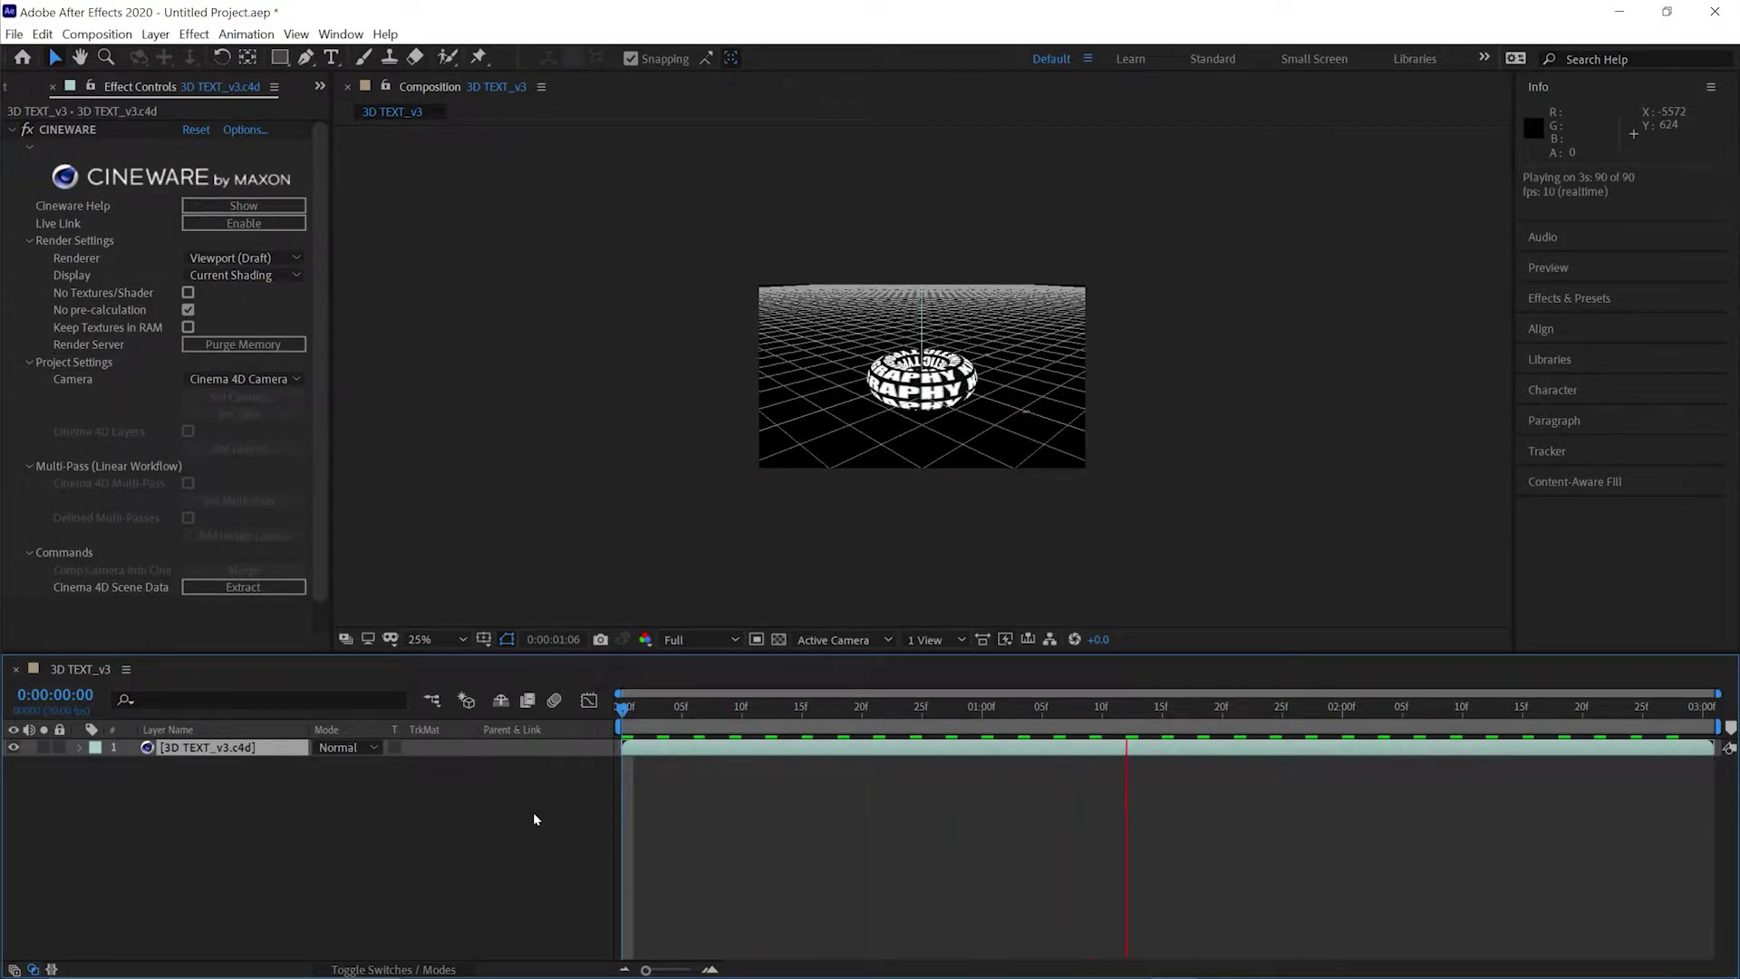
pyautogui.press('space')
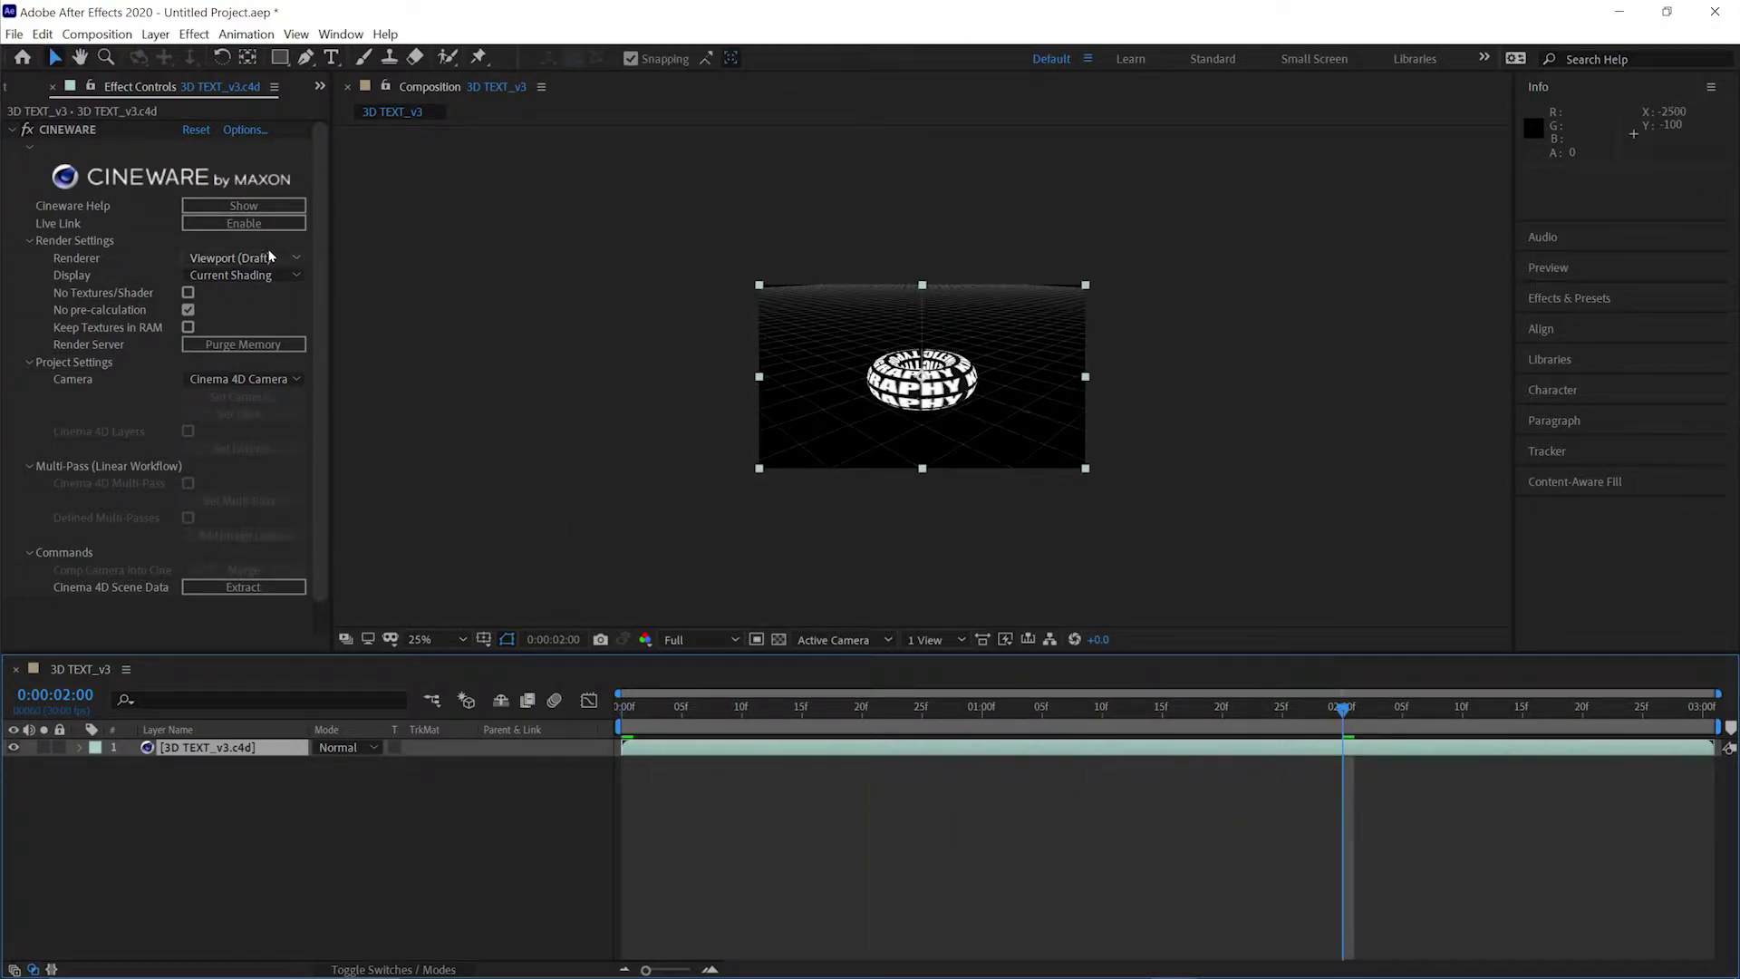
# - Set the Cineware renderer to Current and return to the start of the composition
pyautogui.click(269, 257)
pyautogui.click(266, 251)
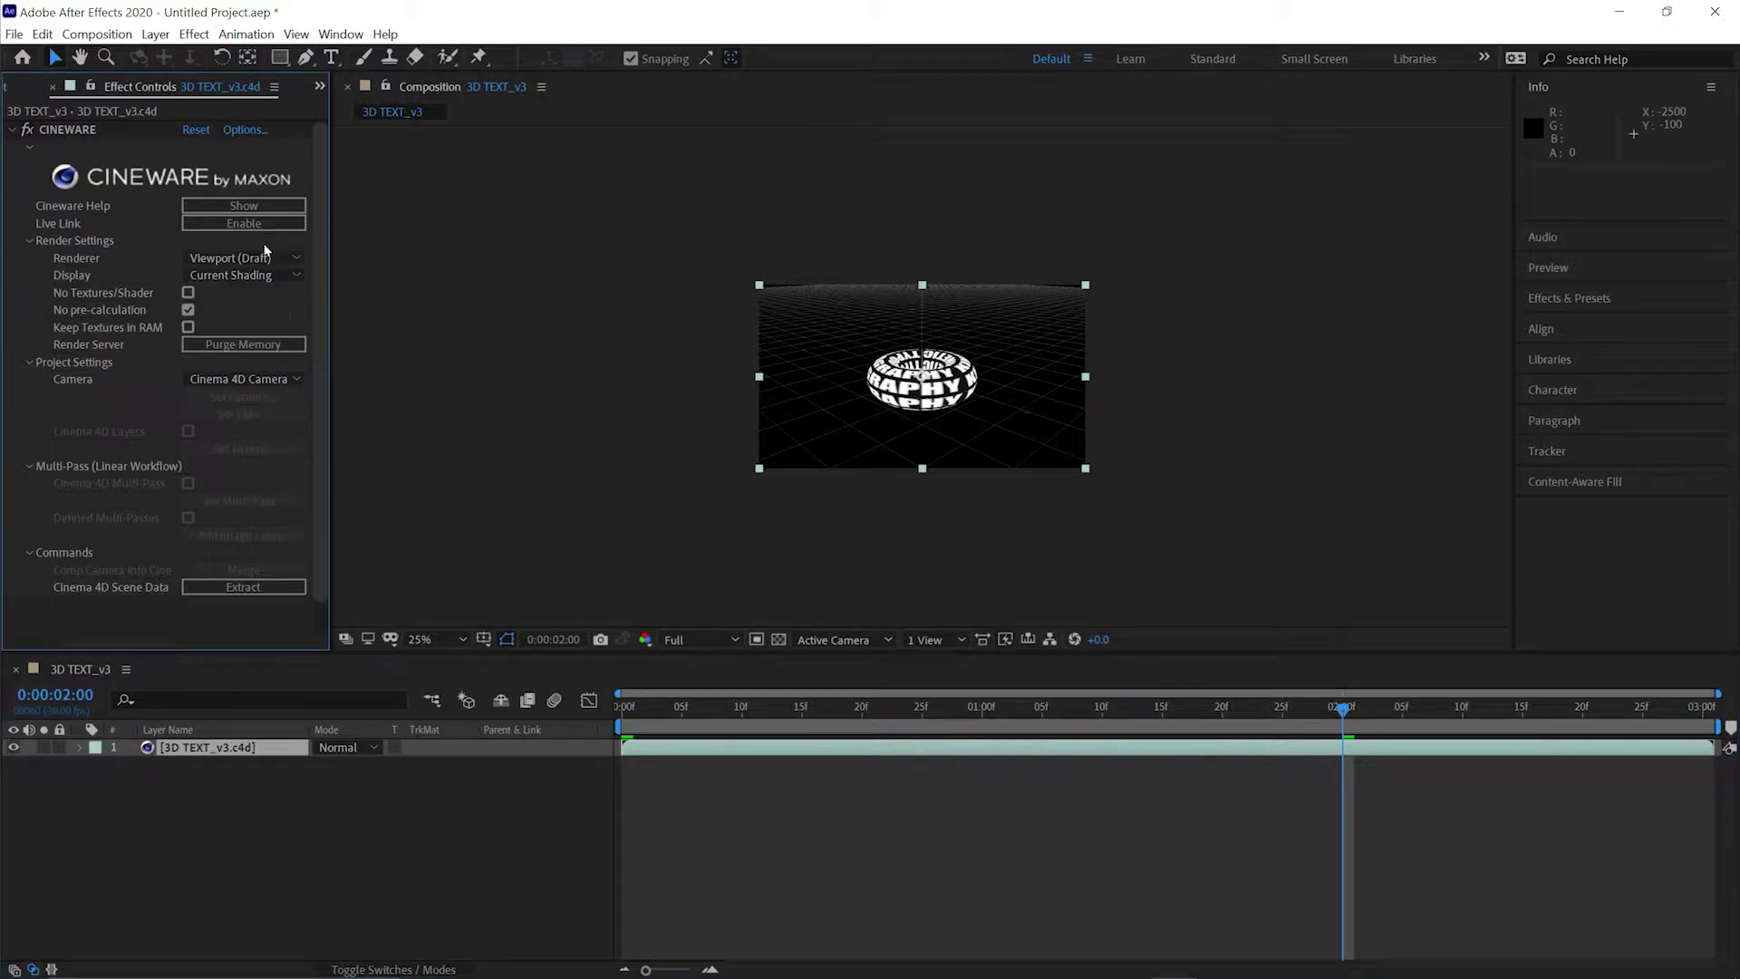
pyautogui.click(249, 258)
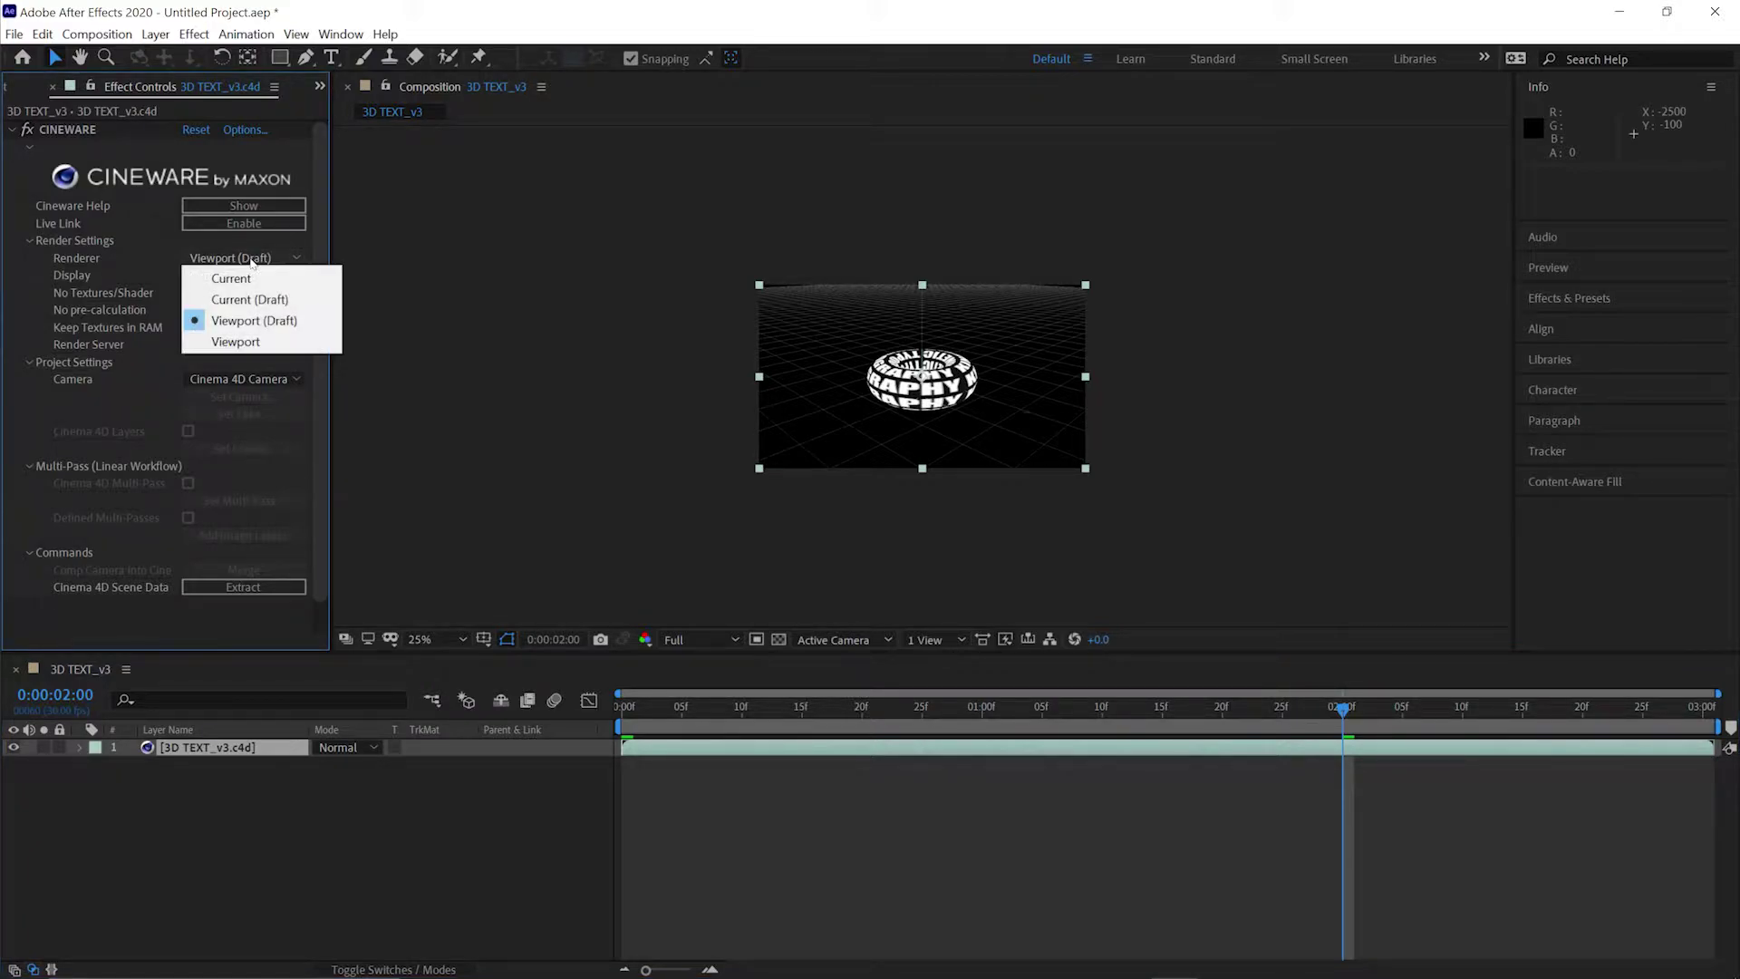
pyautogui.click(253, 279)
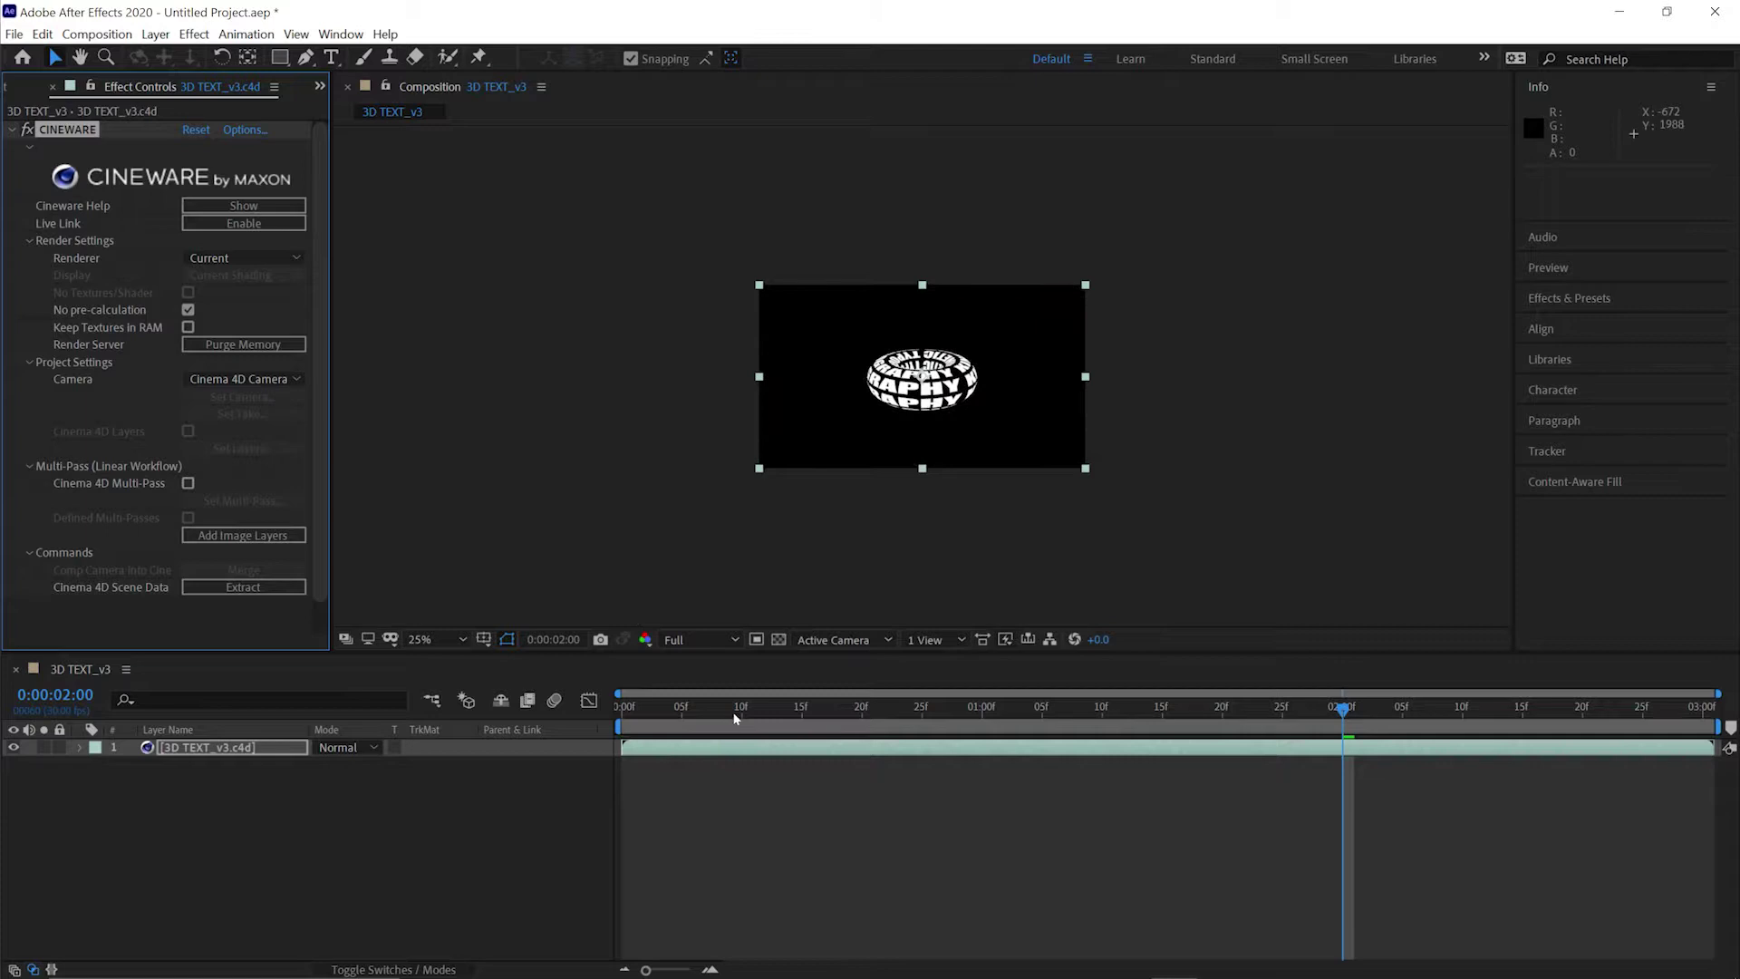
pyautogui.click(409, 722)
pyautogui.press('Home')
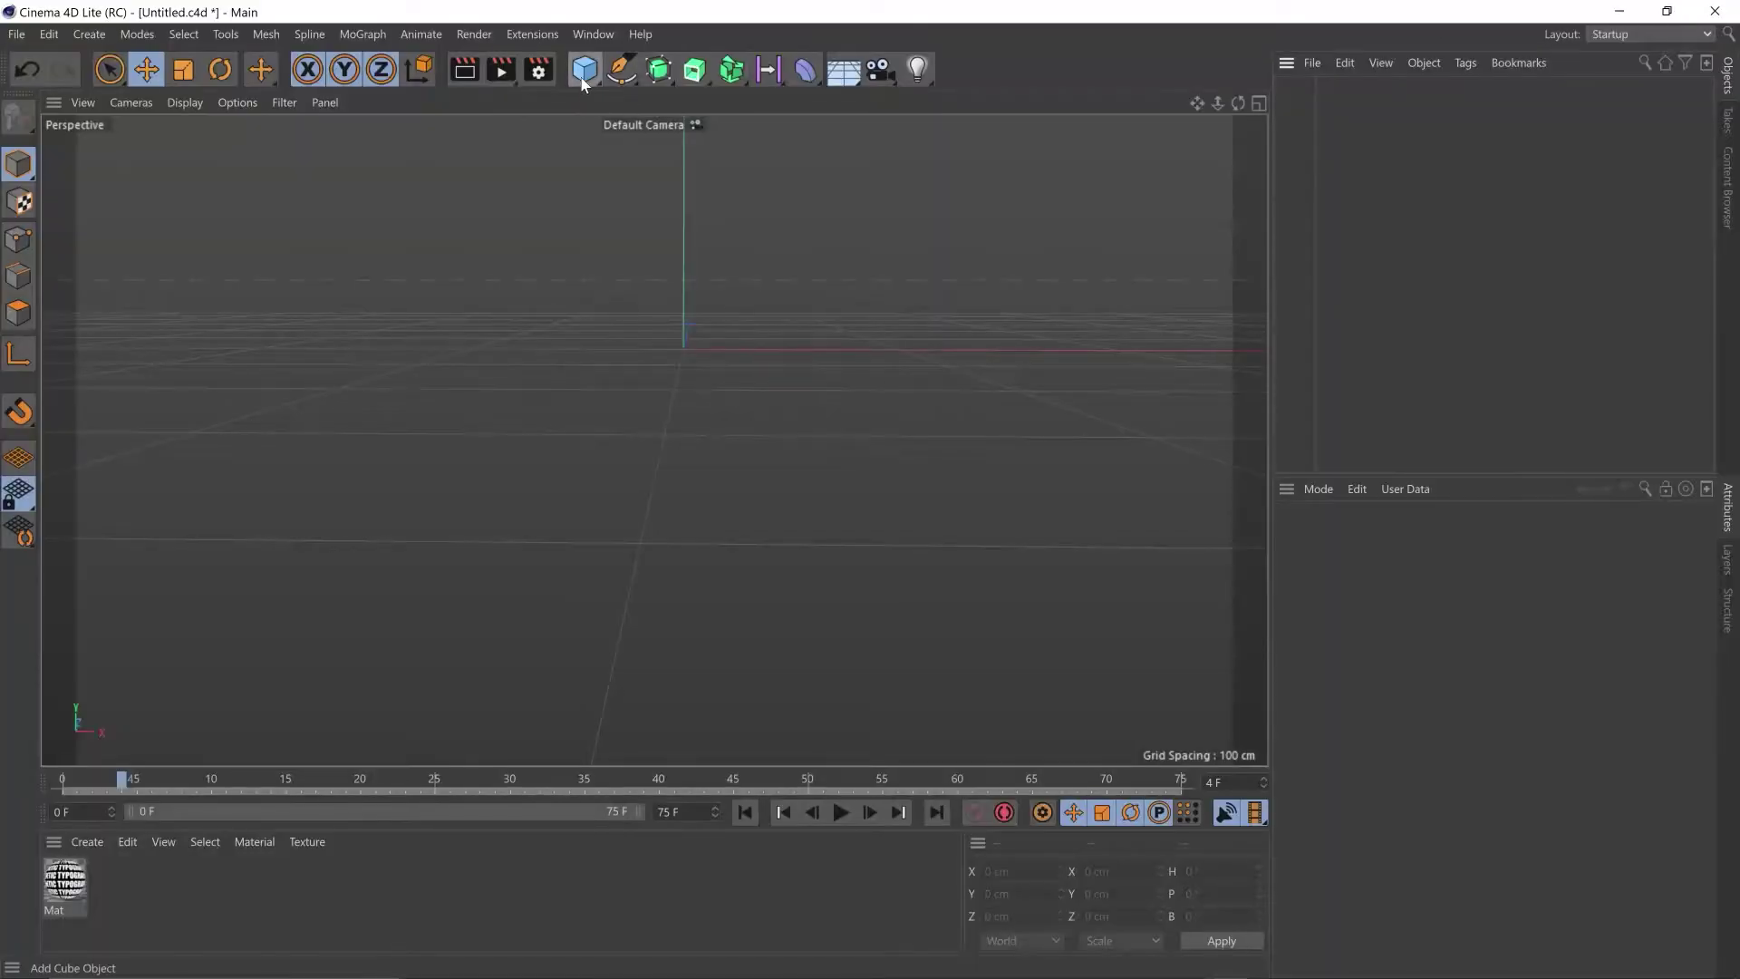
# - Switch to the untitled Cinema 4D project, add a cube, and set its X size to 500 cm
pyautogui.click(584, 69)
pyautogui.keyDown('alt'); pyautogui.moveTo(796, 344); pyautogui.dragTo(666, 463); pyautogui.keyUp('alt')
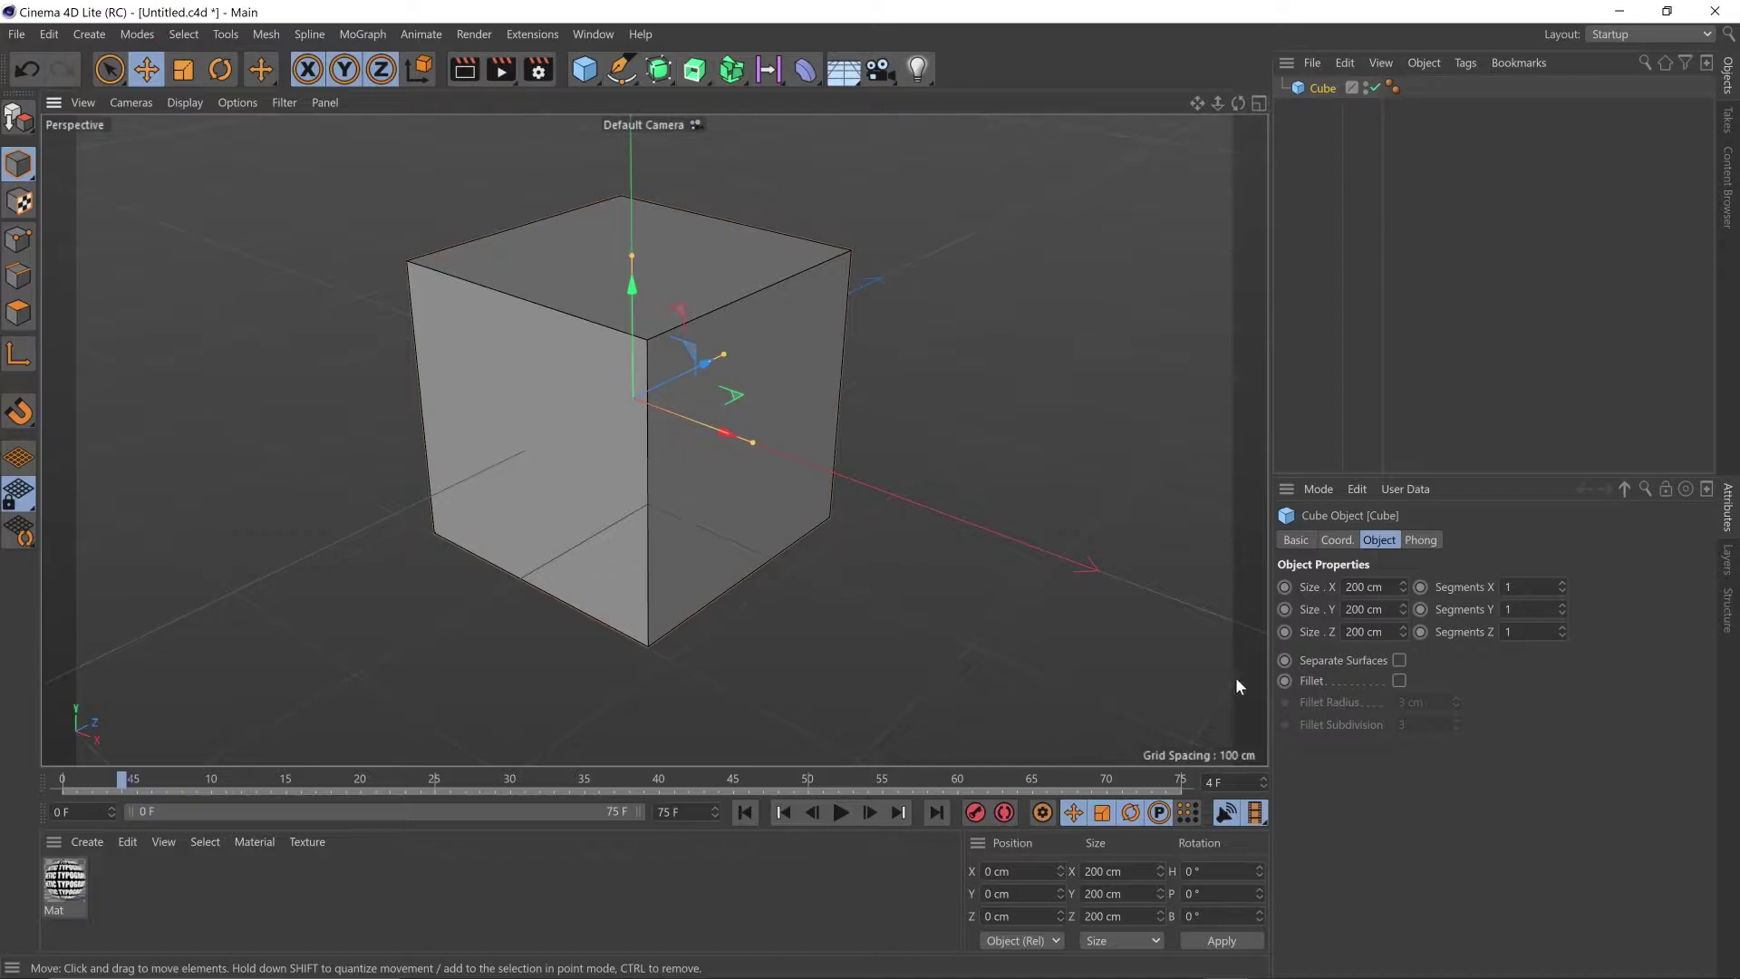
pyautogui.click(1364, 586)
pyautogui.write('500')
pyautogui.press('Return')
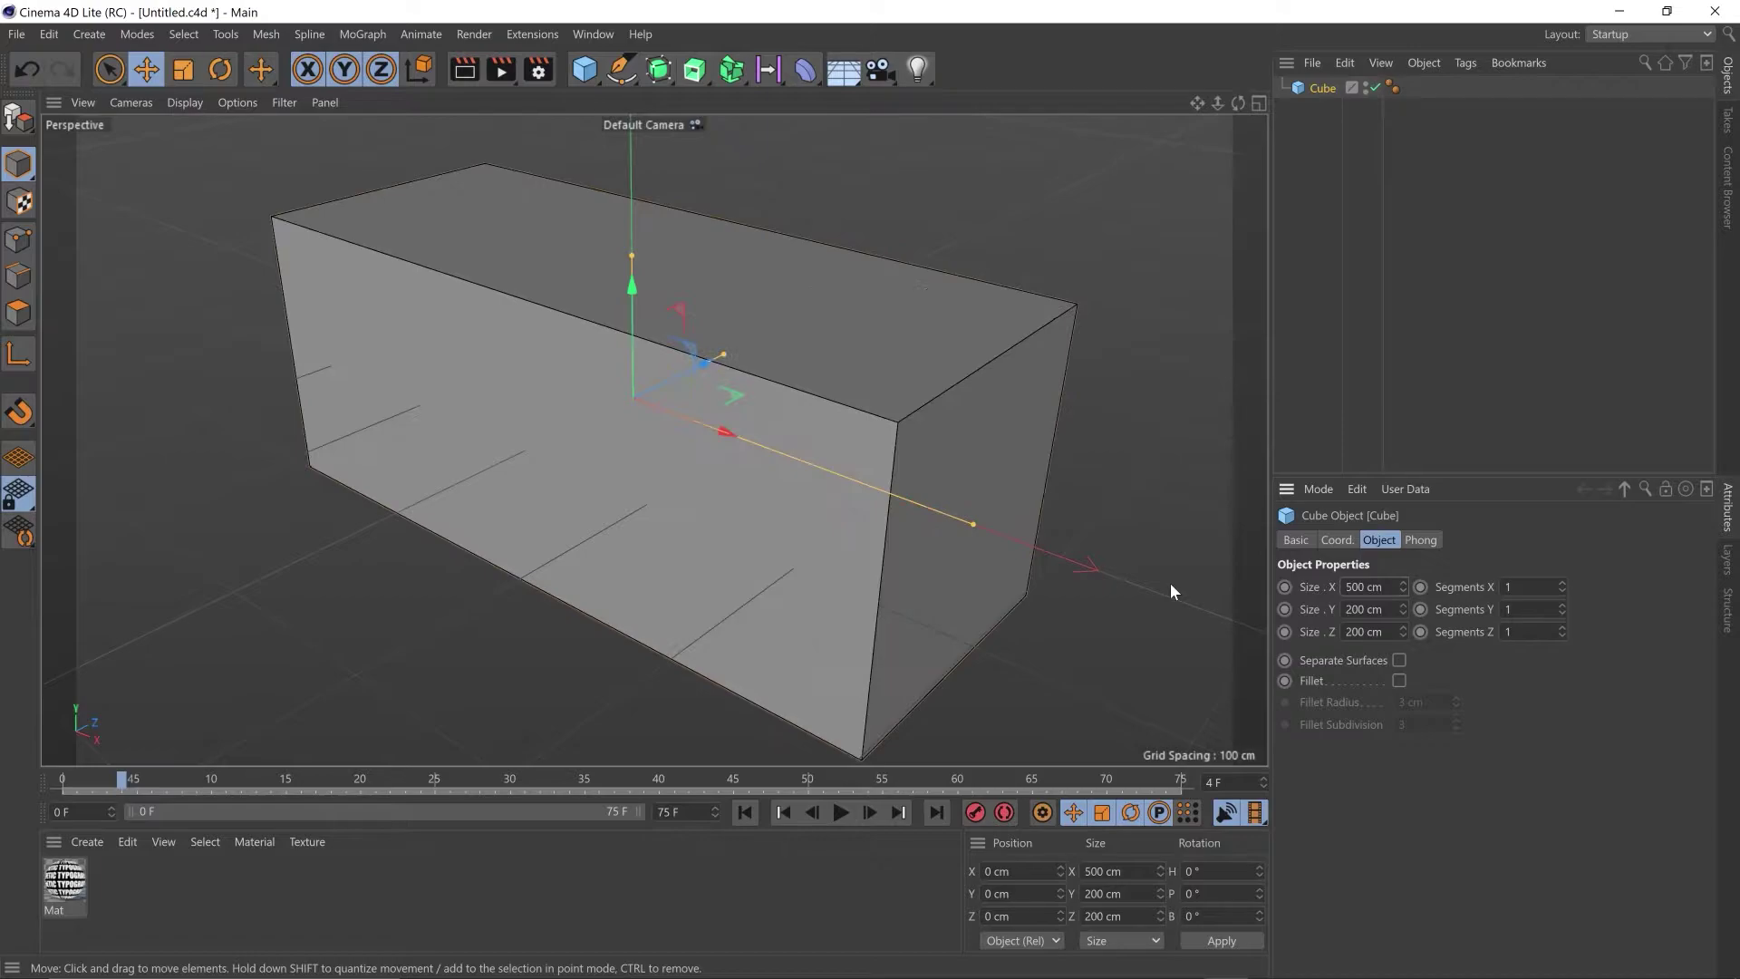
# - Set the cube's X, Y and Z segments to 100 each
pyautogui.write('00')
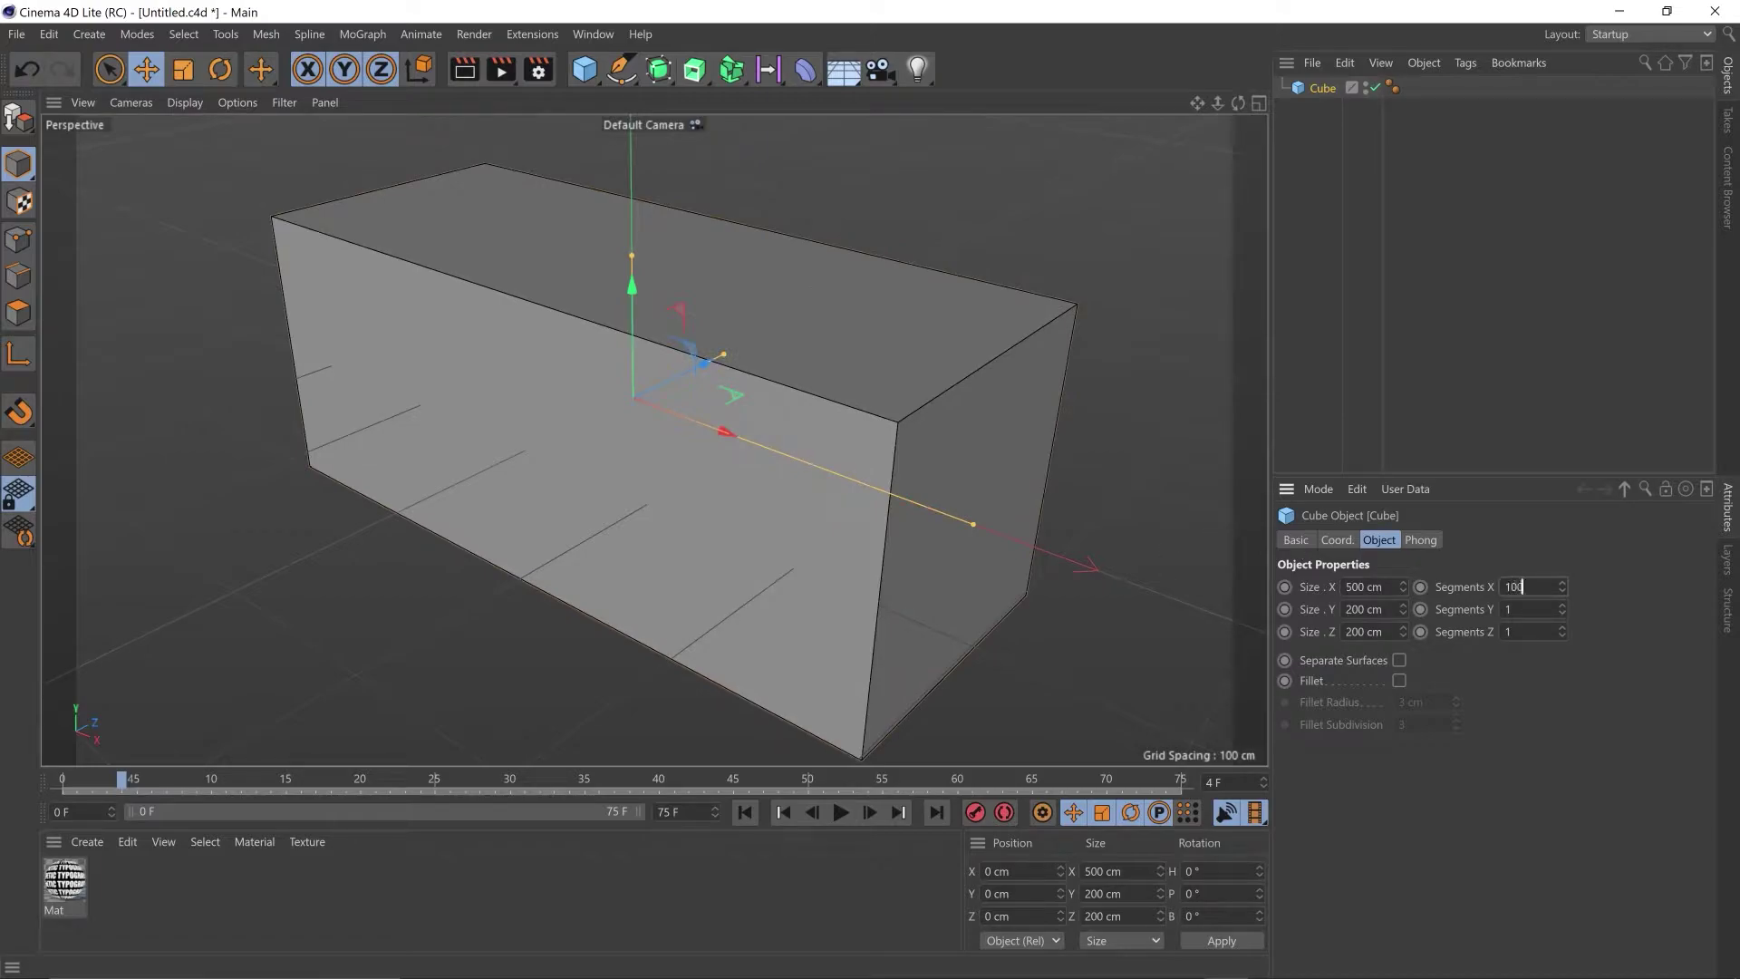
pyautogui.press('Tab')
pyautogui.press('Tab')
pyautogui.write('100')
pyautogui.press('Tab')
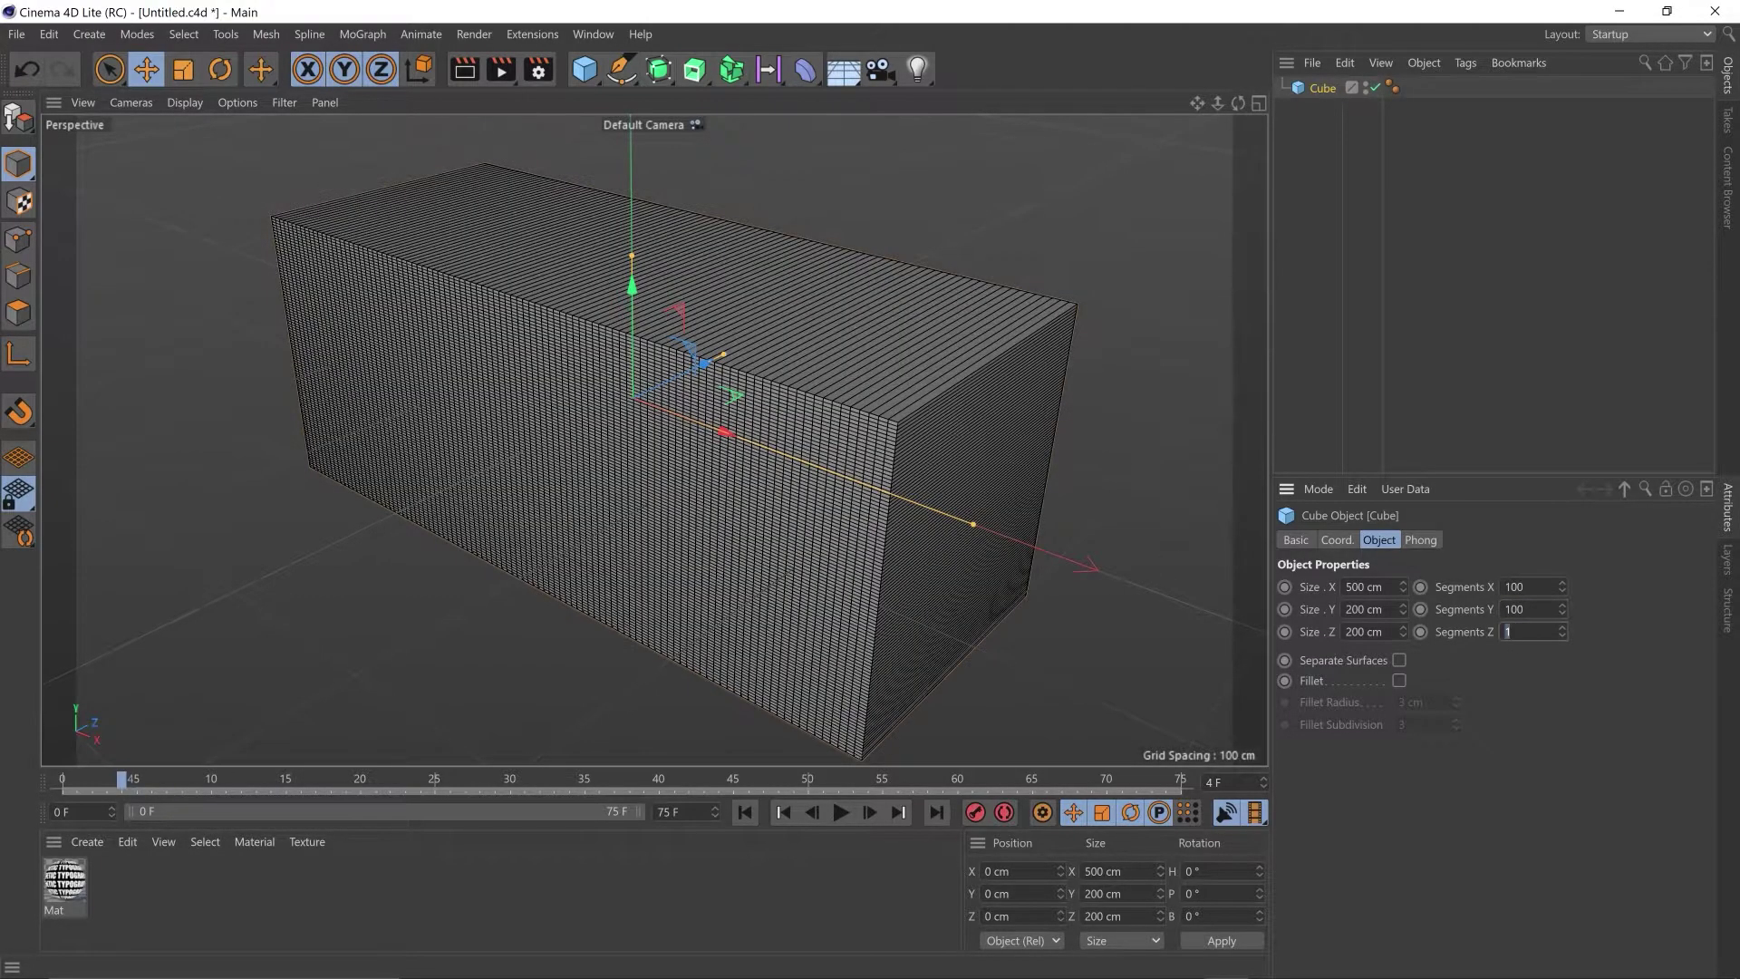
pyautogui.write('100')
pyautogui.press('Return')
# - Add a Bend deformer and make it a child of the cube
pyautogui.moveTo(810, 54); pyautogui.dragTo(876, 87)
pyautogui.scroll(-3, 693, 343)
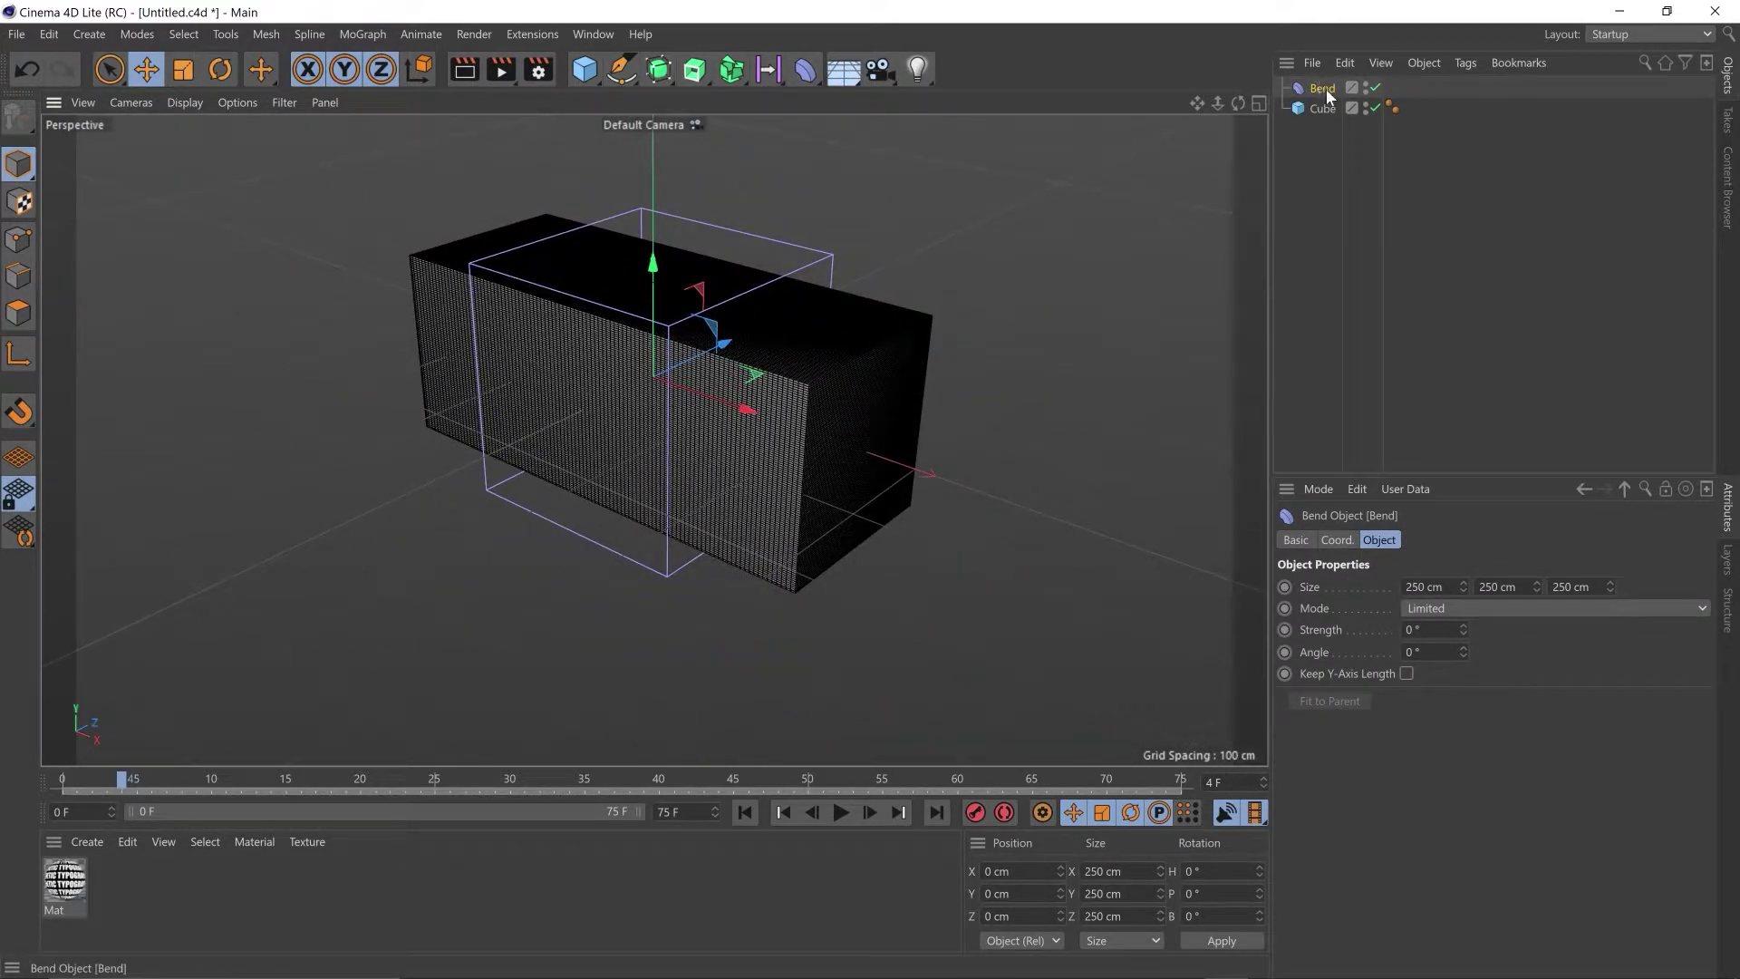
pyautogui.moveTo(1325, 89); pyautogui.dragTo(1318, 108)
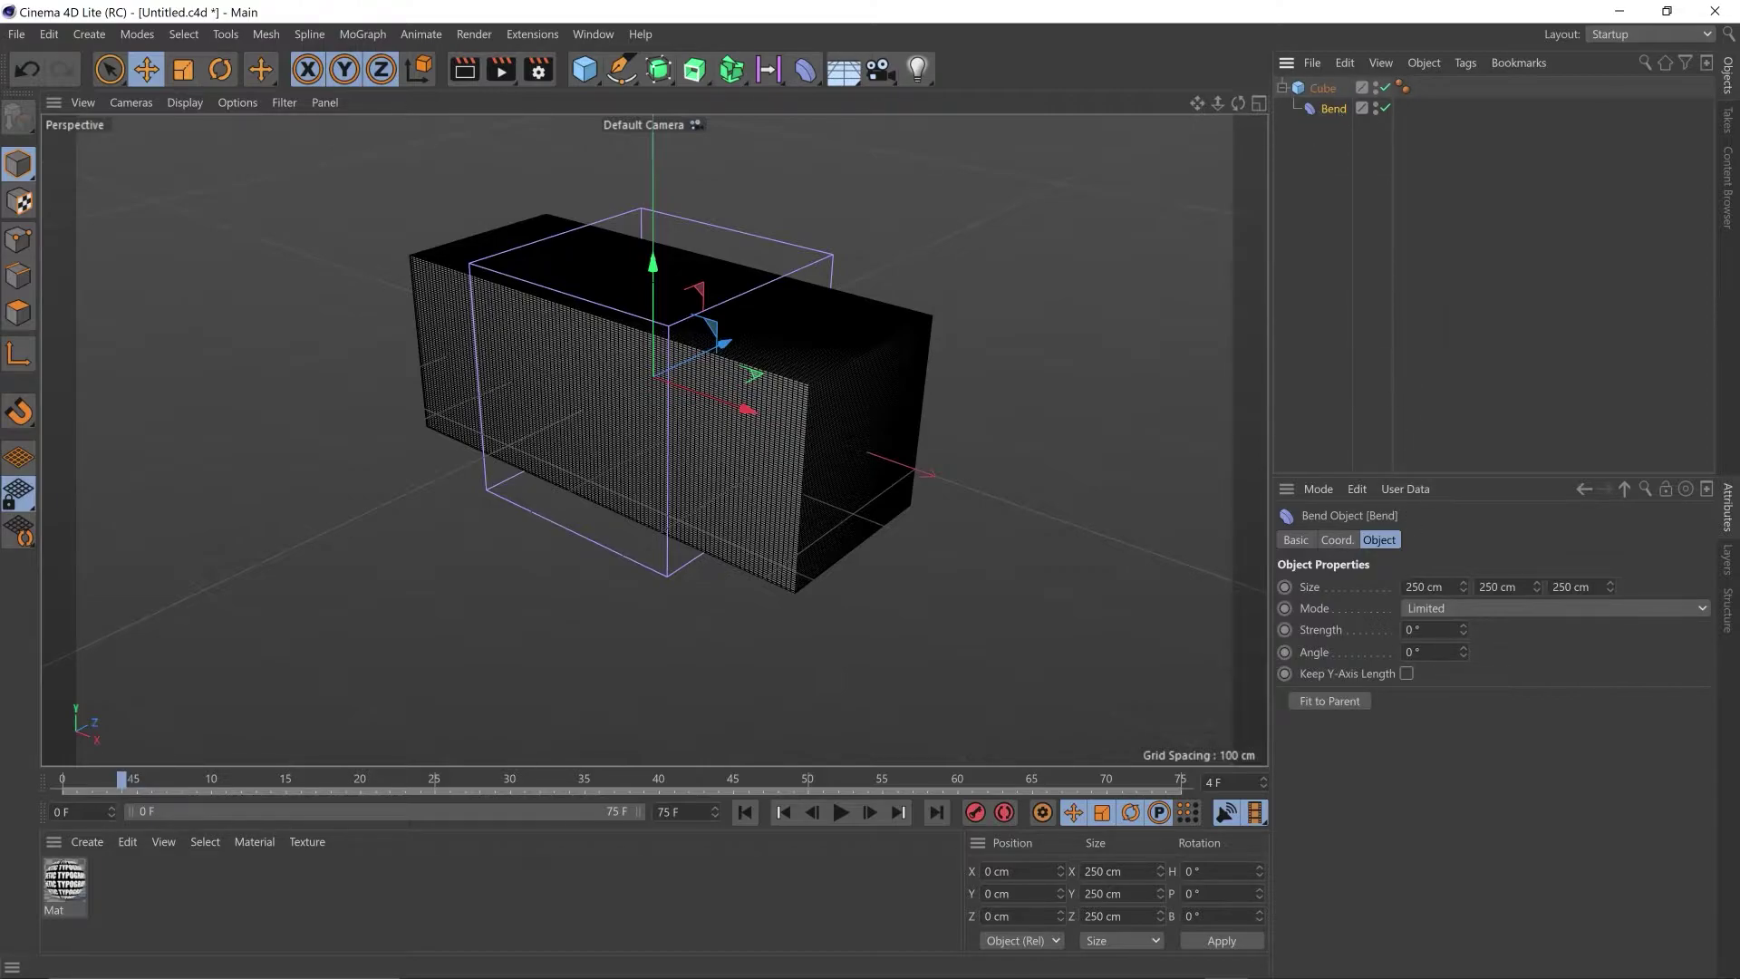
# - Set the Bend's R.B rotation to -90° and fit the deformer to the parent cube
pyautogui.click(1351, 541)
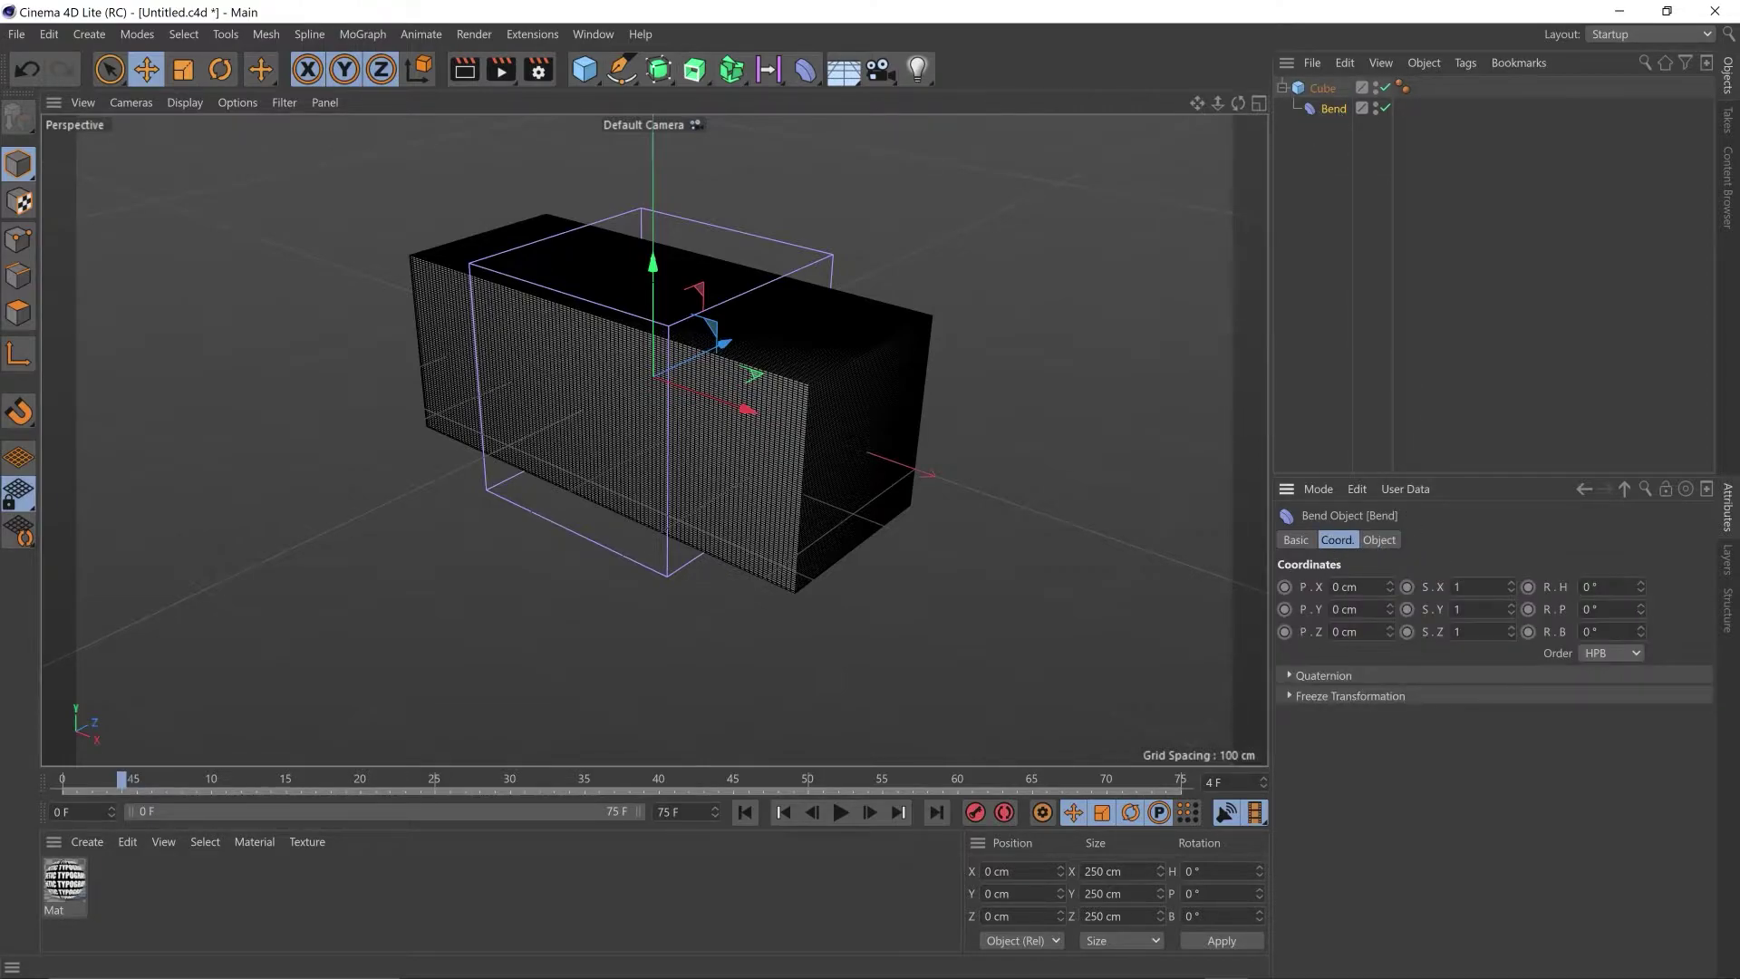
pyautogui.moveTo(1596, 632); pyautogui.dragTo(1431, 613)
pyautogui.write('-90')
pyautogui.press('Return')
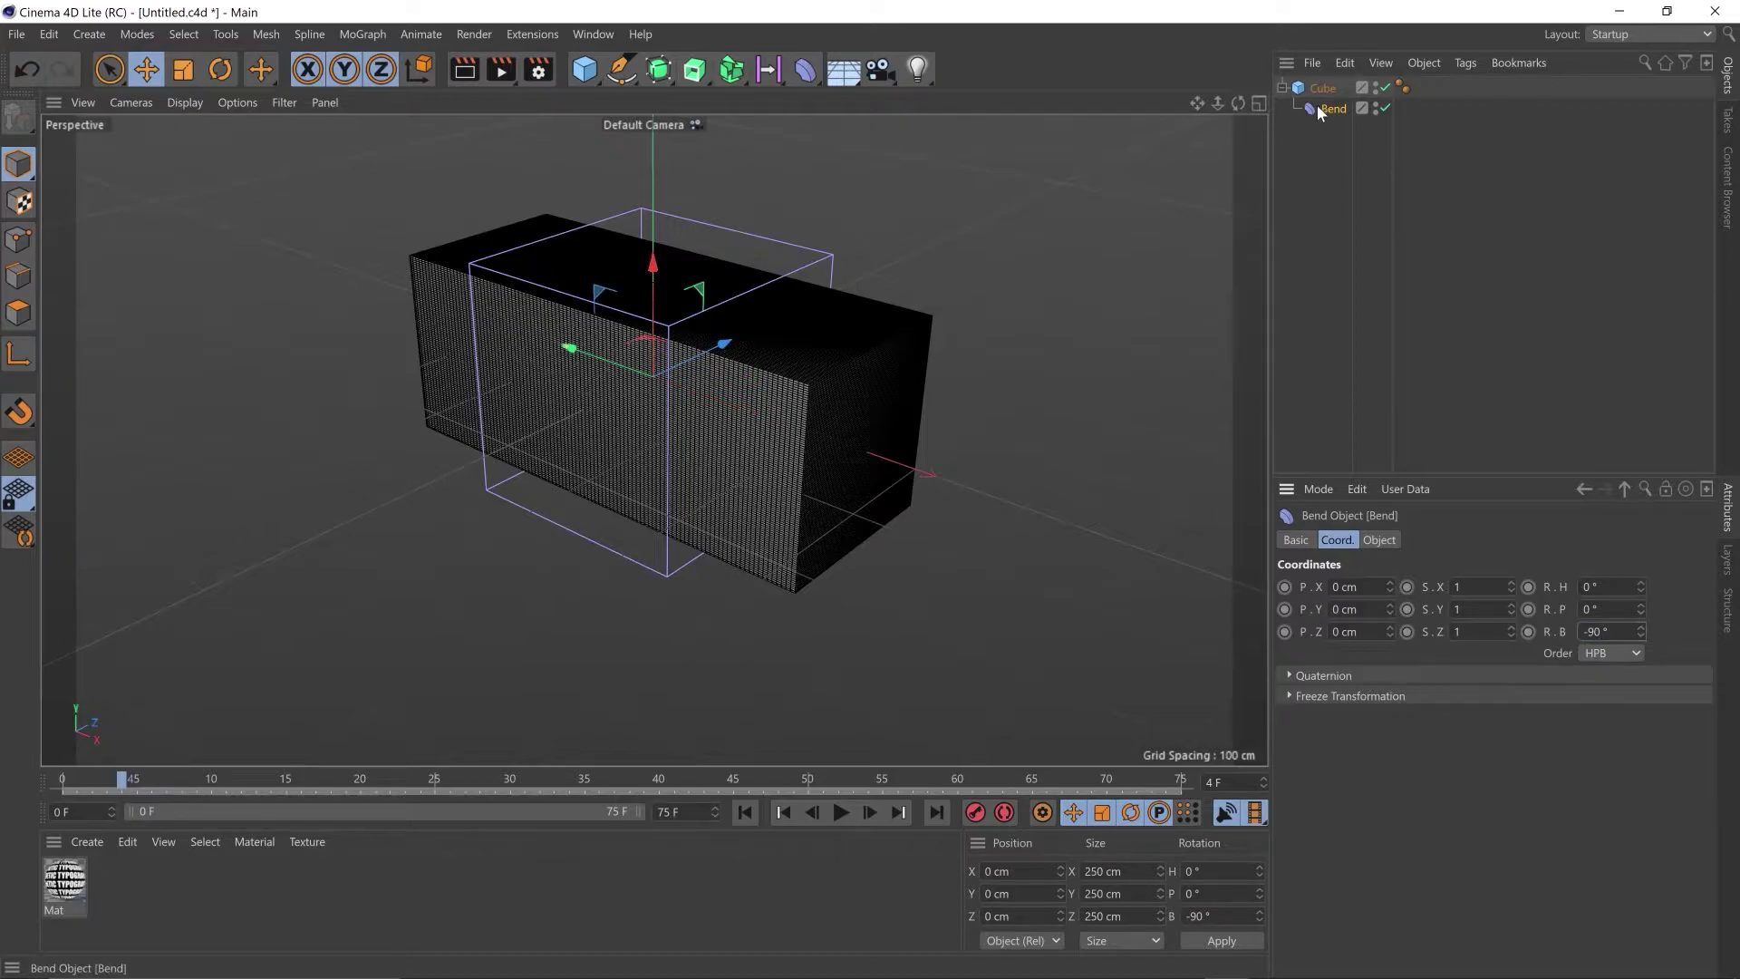
pyautogui.click(1378, 541)
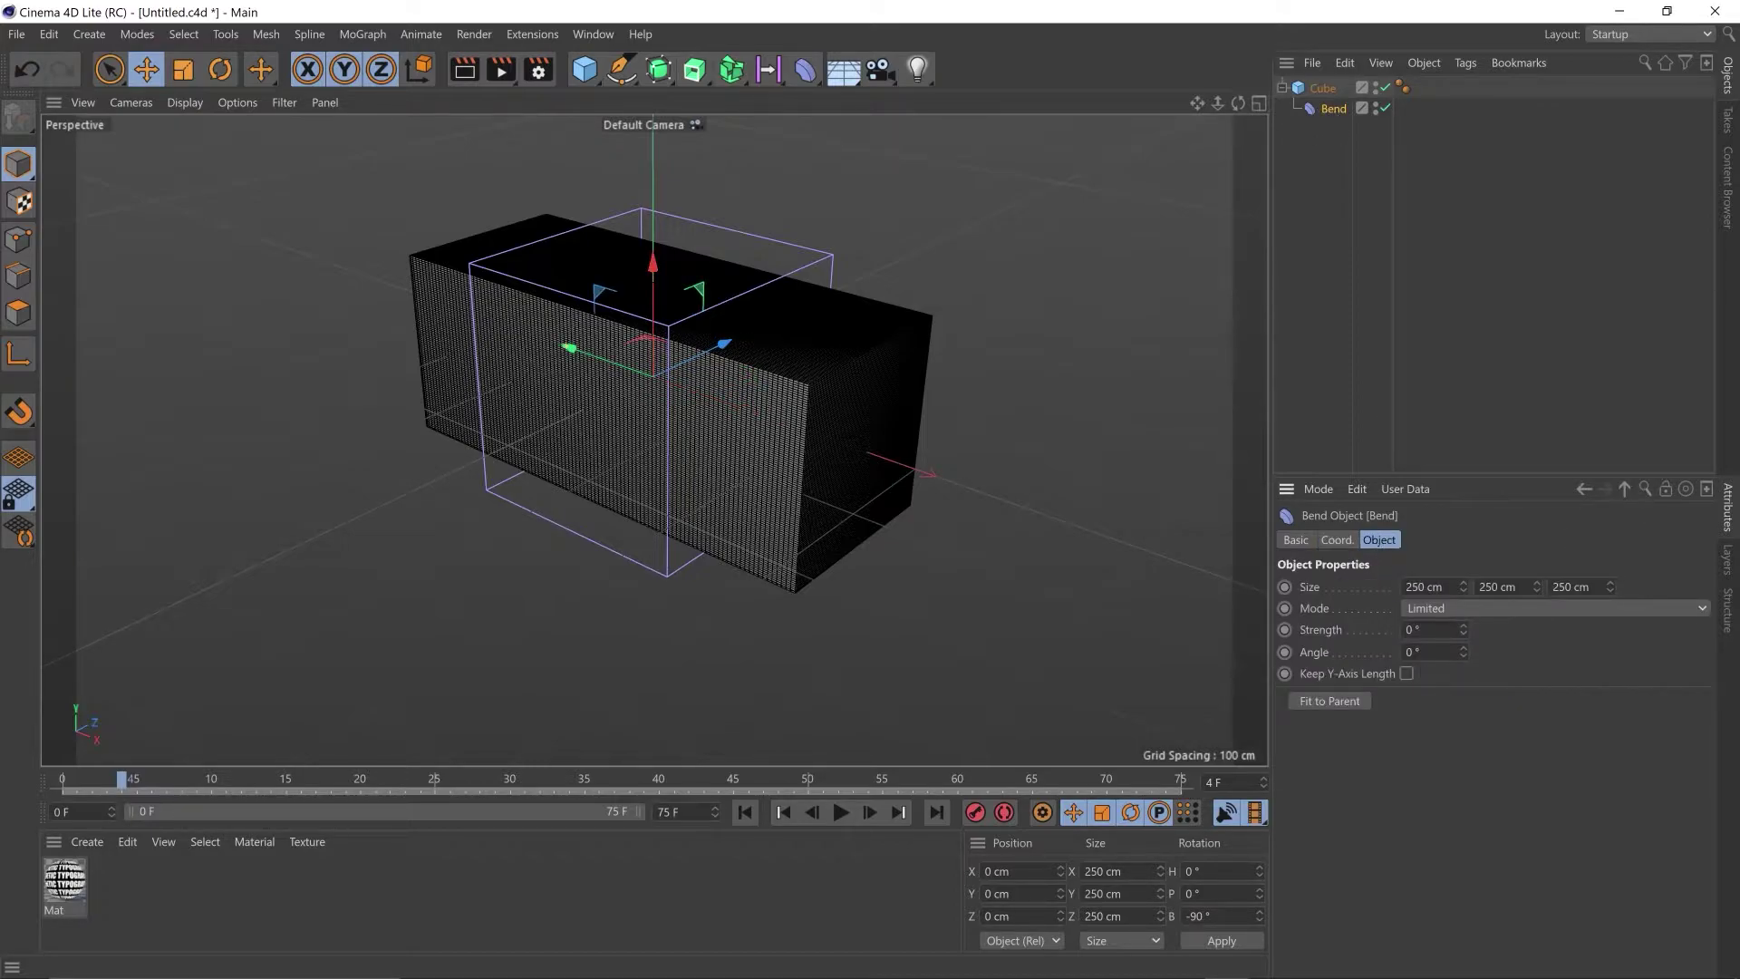
pyautogui.click(1330, 702)
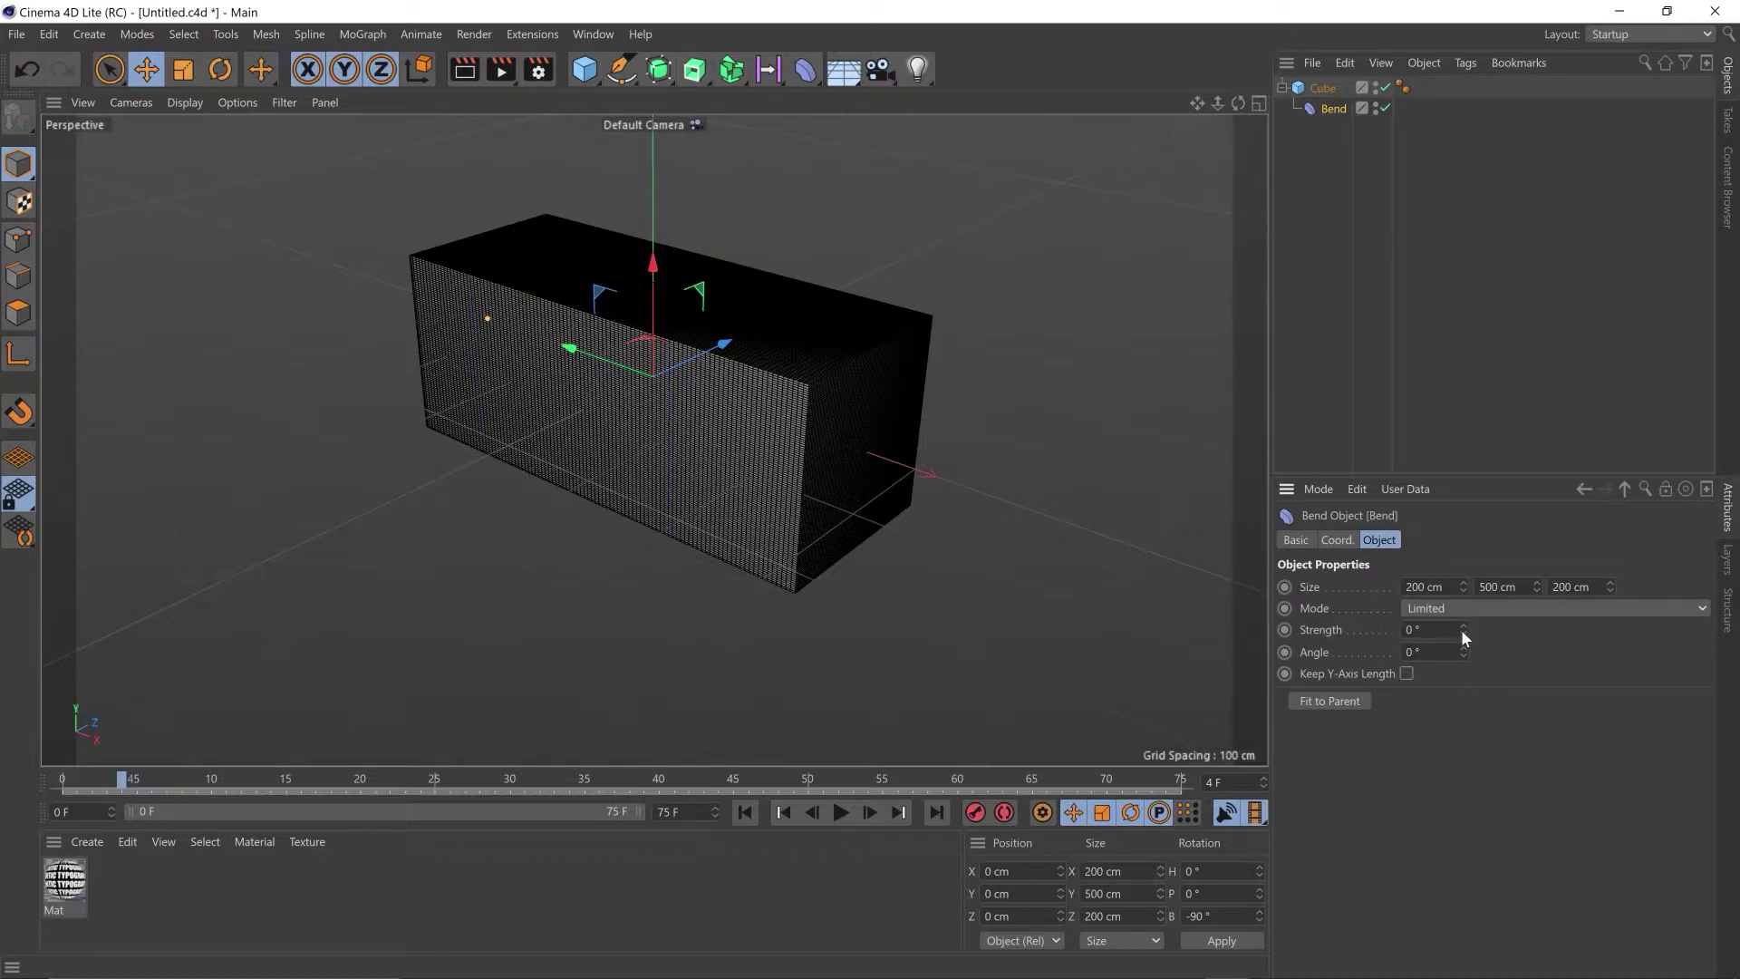
# - Set the Bend's strength to 360° to curl the cube into a closed ring, and view it from an angle
pyautogui.moveTo(1461, 629); pyautogui.dragTo(1542, 629)
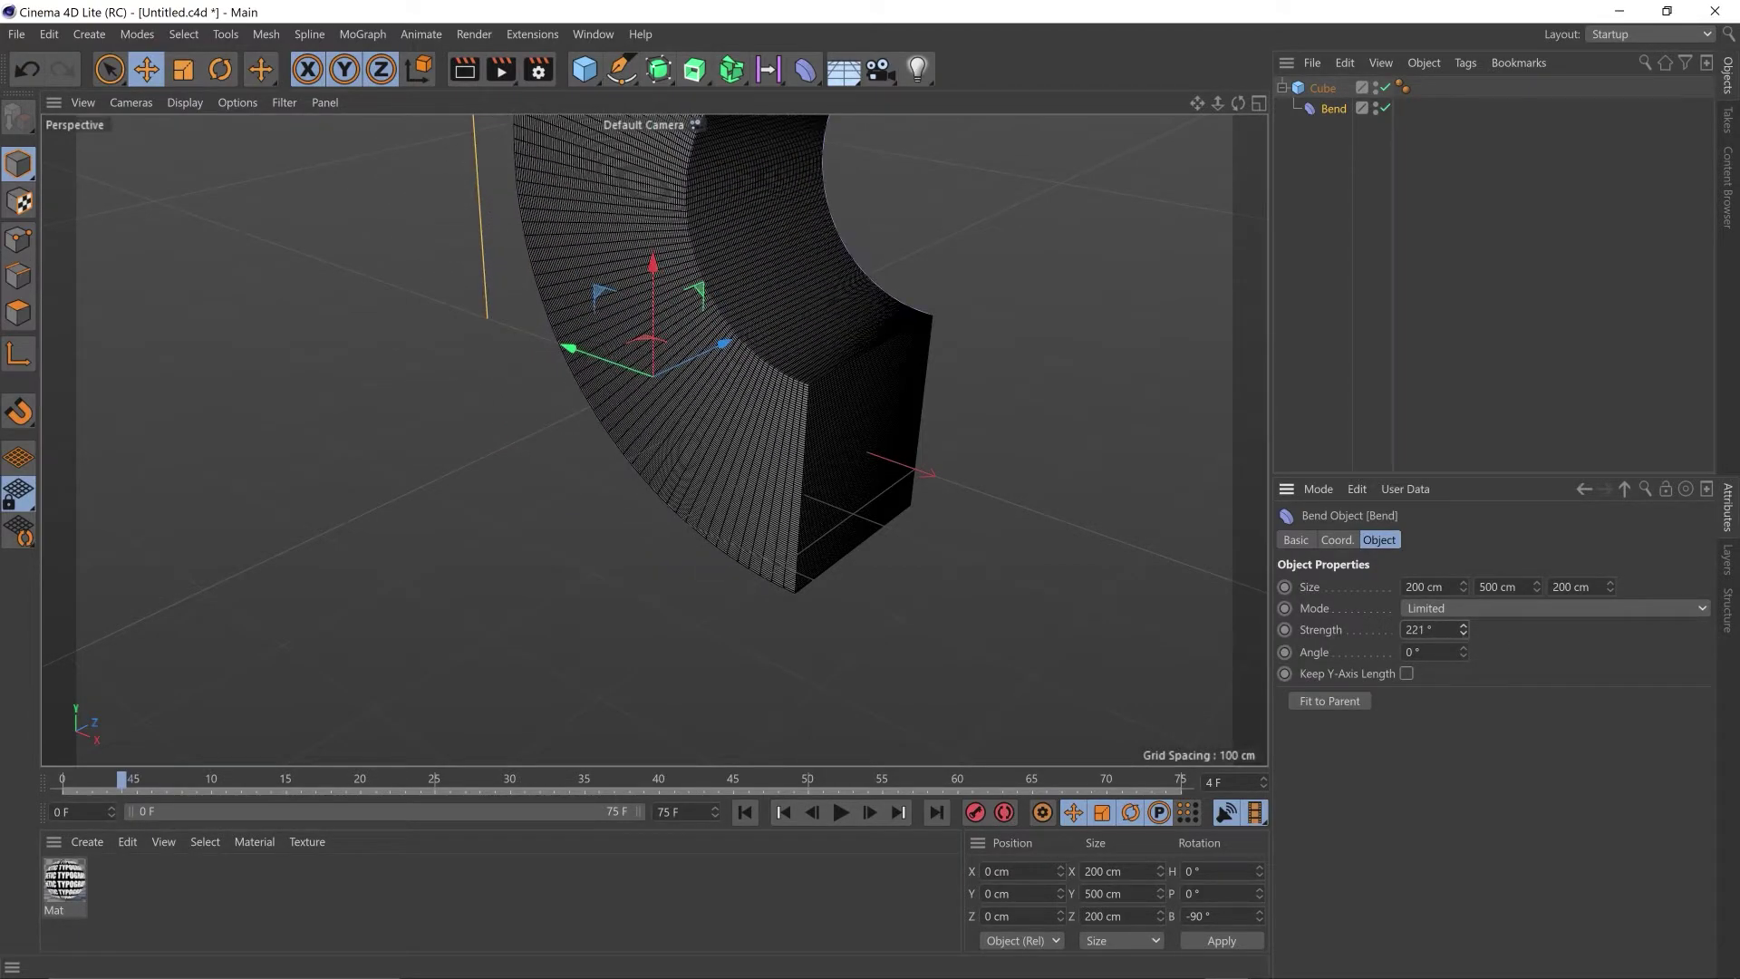
pyautogui.moveTo(1436, 629); pyautogui.dragTo(1248, 629)
pyautogui.write('360')
pyautogui.press('Return')
pyautogui.keyDown('alt'); pyautogui.moveTo(944, 250); pyautogui.dragTo(694, 397, button='middle'); pyautogui.keyUp('alt')
pyautogui.keyDown('alt'); pyautogui.moveTo(694, 397); pyautogui.dragTo(678, 513, button='right'); pyautogui.keyUp('alt')
pyautogui.keyDown('alt'); pyautogui.moveTo(693, 471); pyautogui.dragTo(760, 453); pyautogui.keyUp('alt')
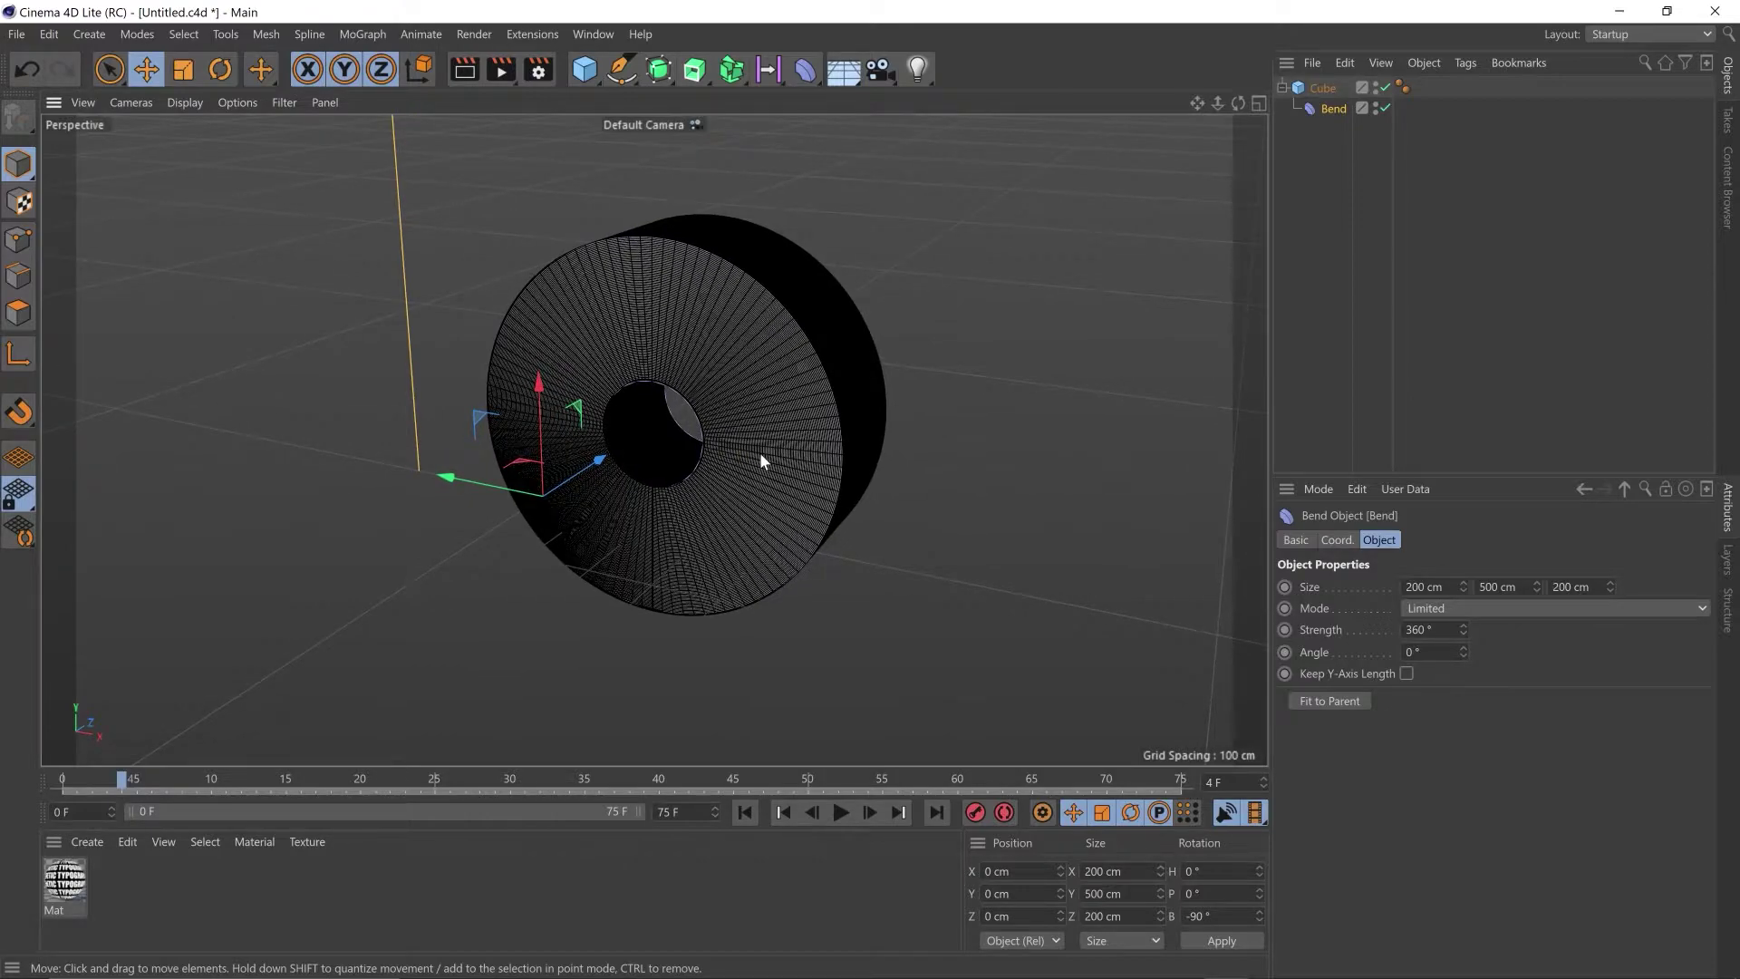
# - Move the Bend out of the cube's hierarchy and group the cube and the Bend together in a null
pyautogui.moveTo(1325, 107); pyautogui.dragTo(1323, 170)
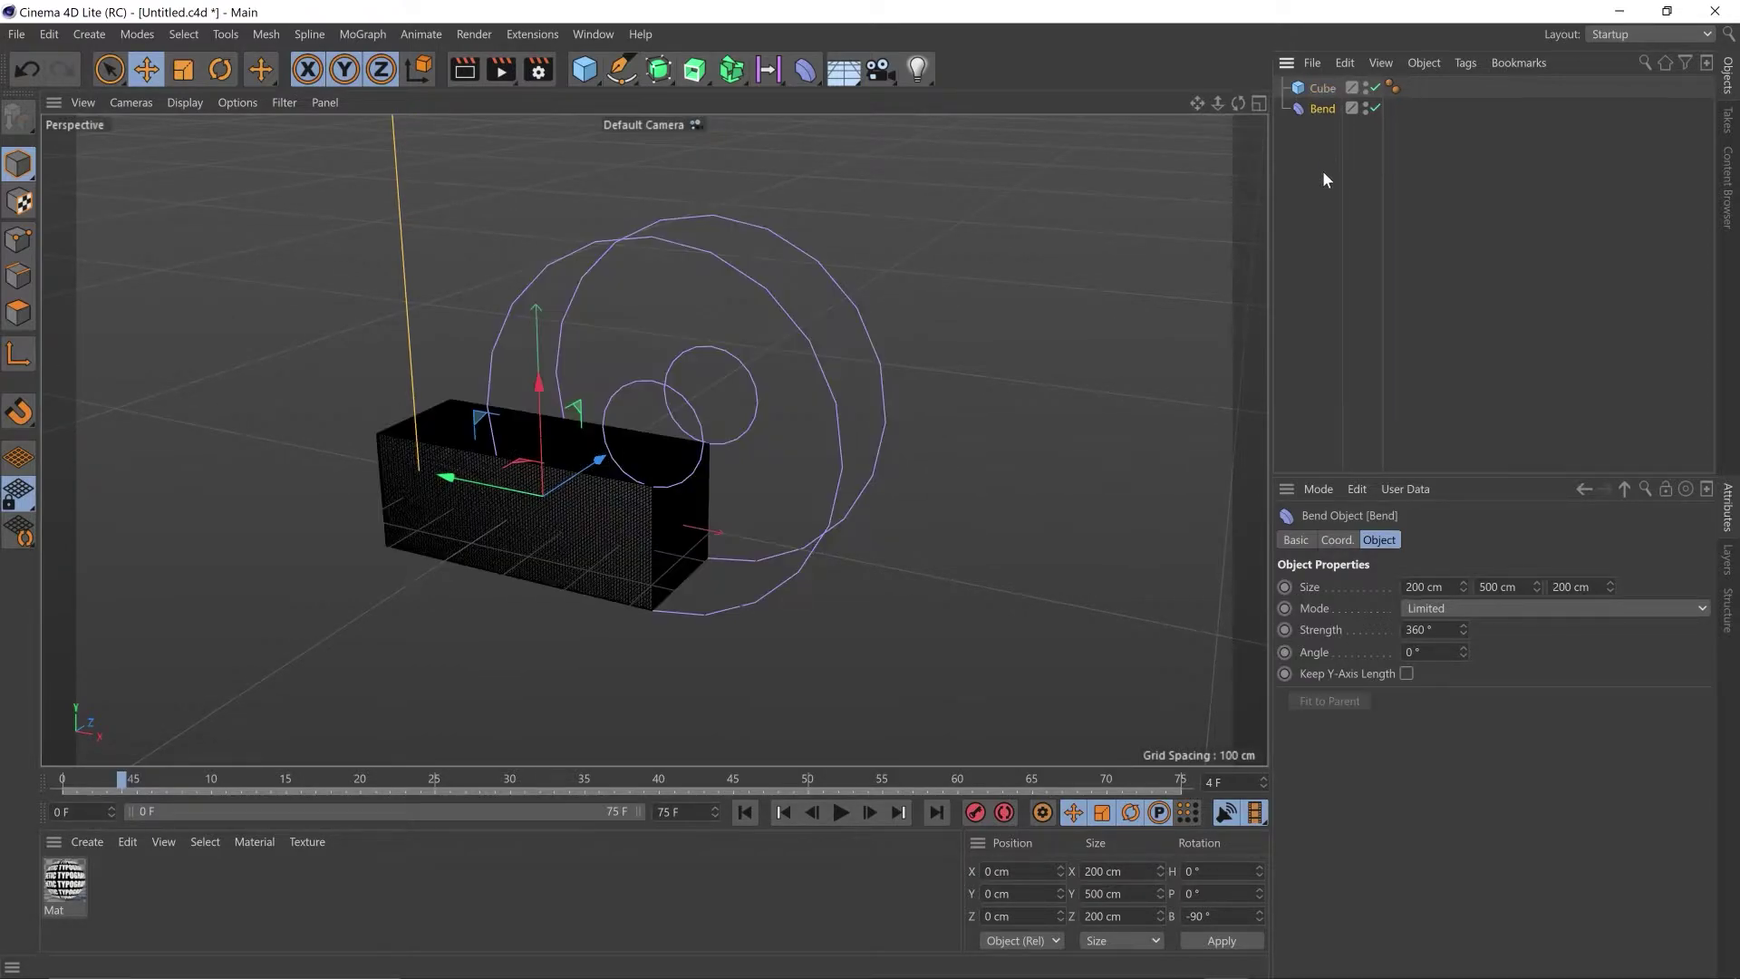
pyautogui.click(1324, 87)
pyautogui.keyDown('ctrl'); pyautogui.click(1325, 105); pyautogui.keyUp('ctrl')
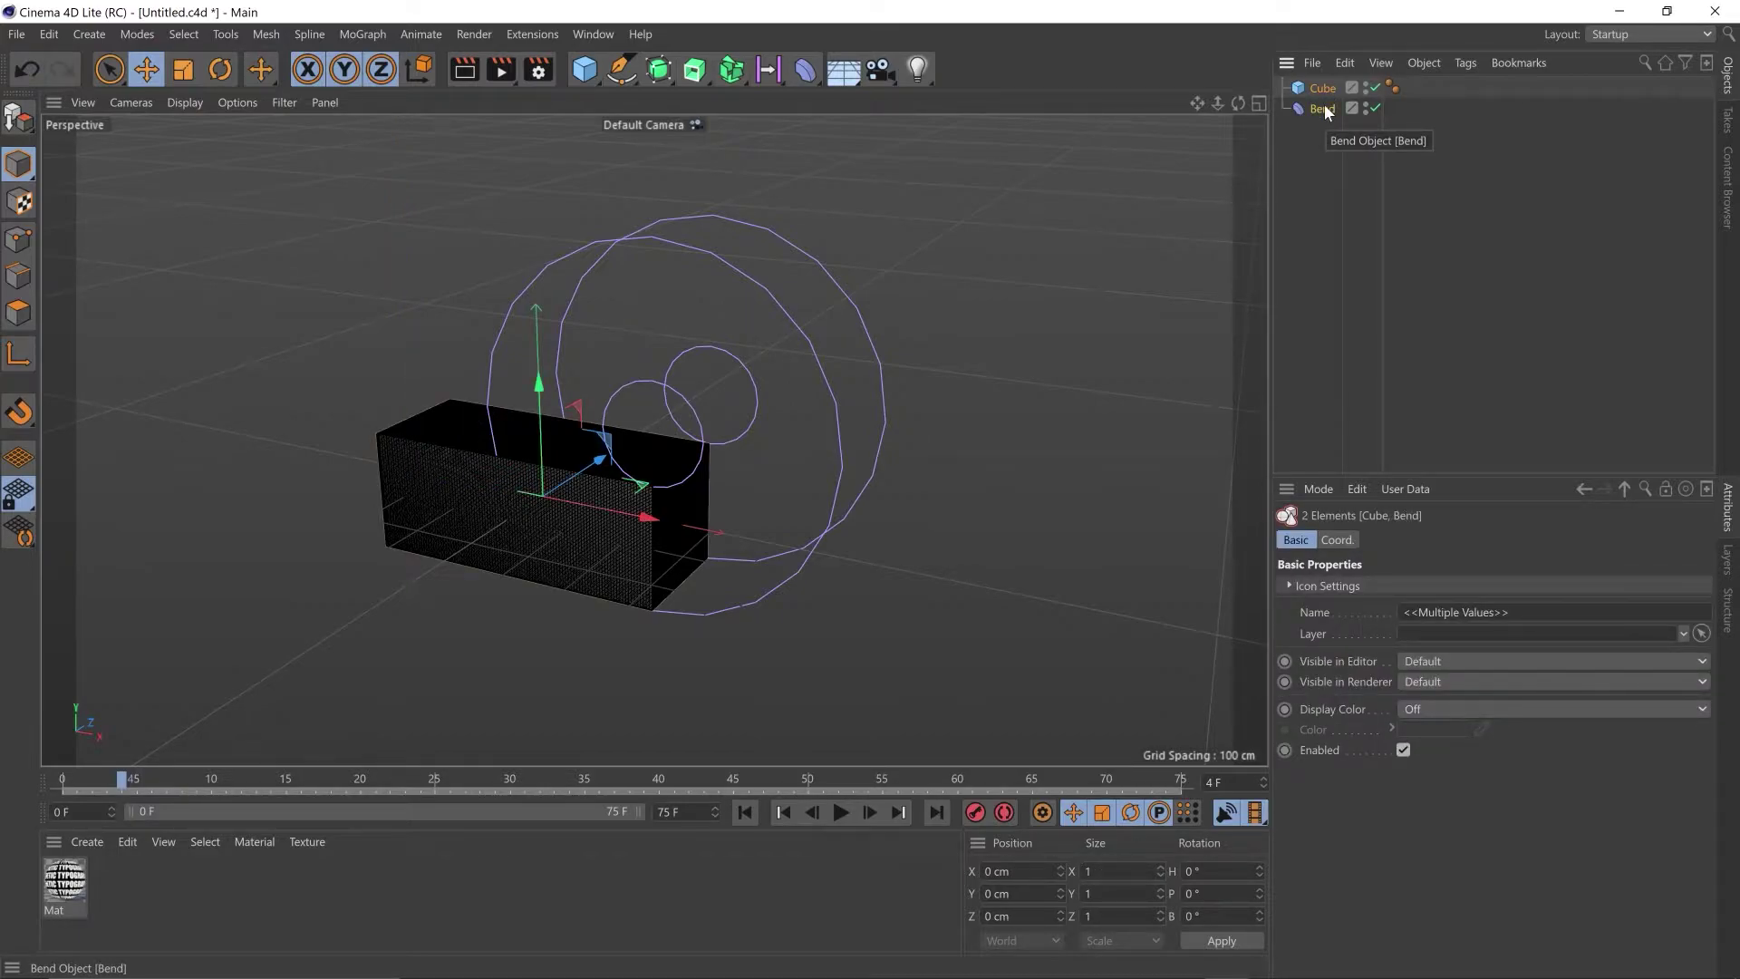
pyautogui.hotkey('alt', 'g')
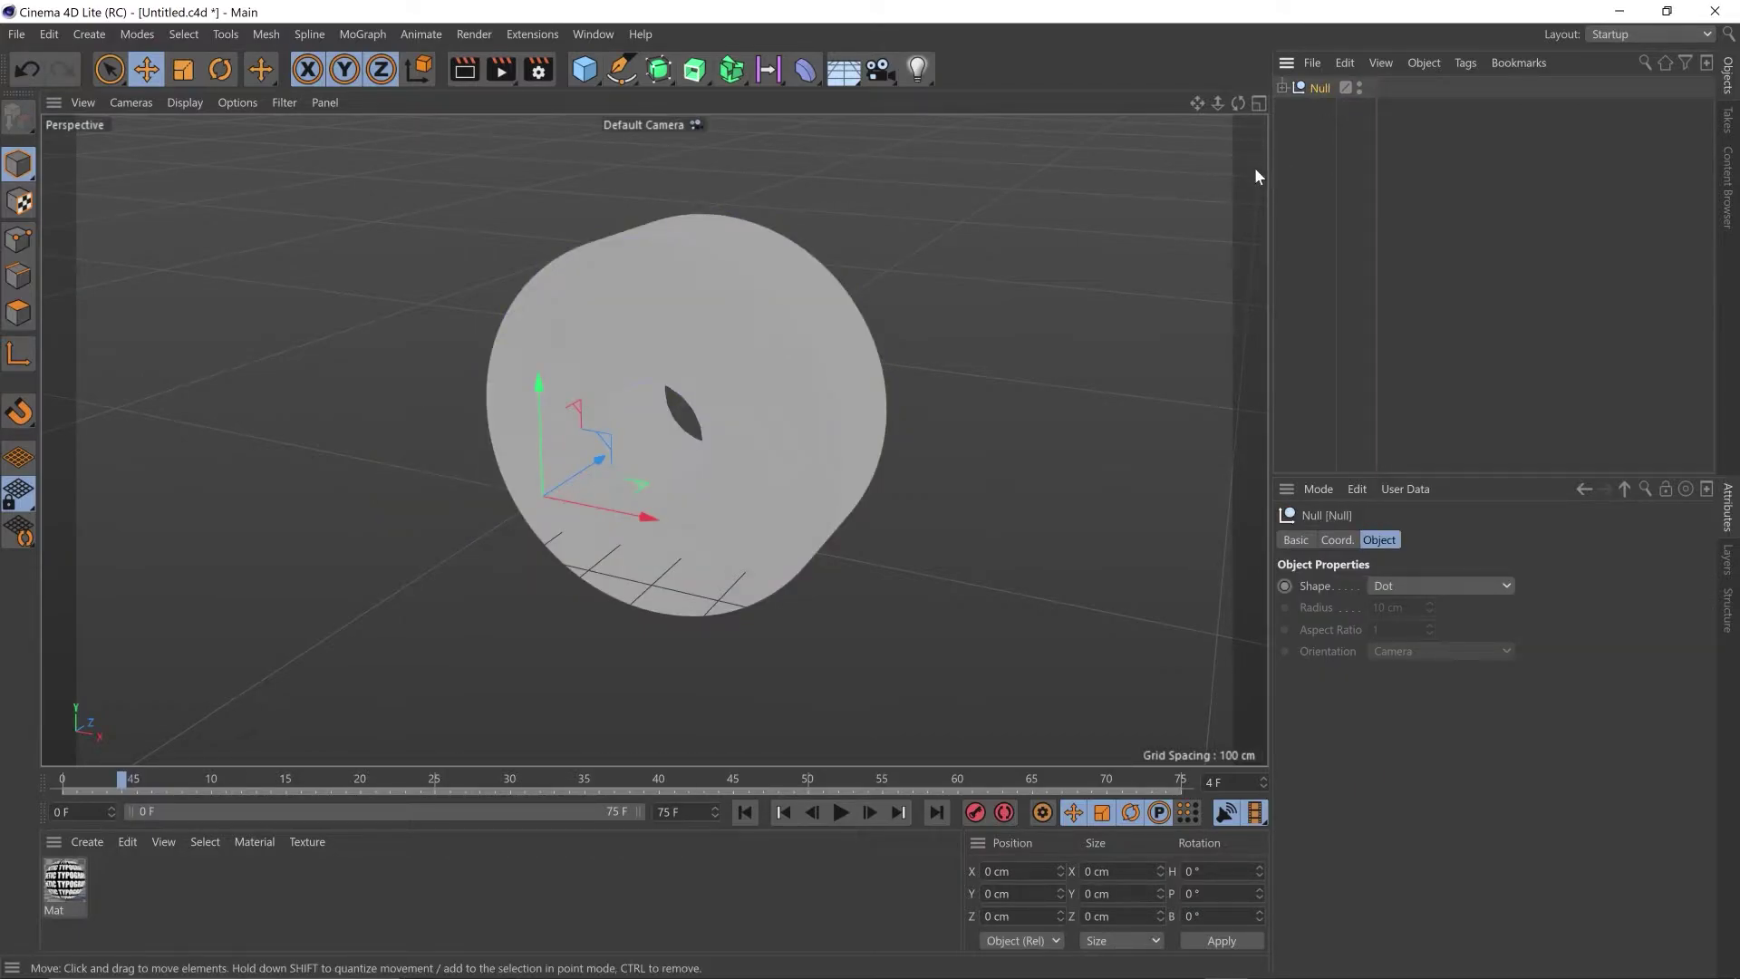
# - Switch the viewport to shaded display without wireframe lines and apply the Mat material to the bent cube
pyautogui.click(183, 101)
pyautogui.click(218, 136)
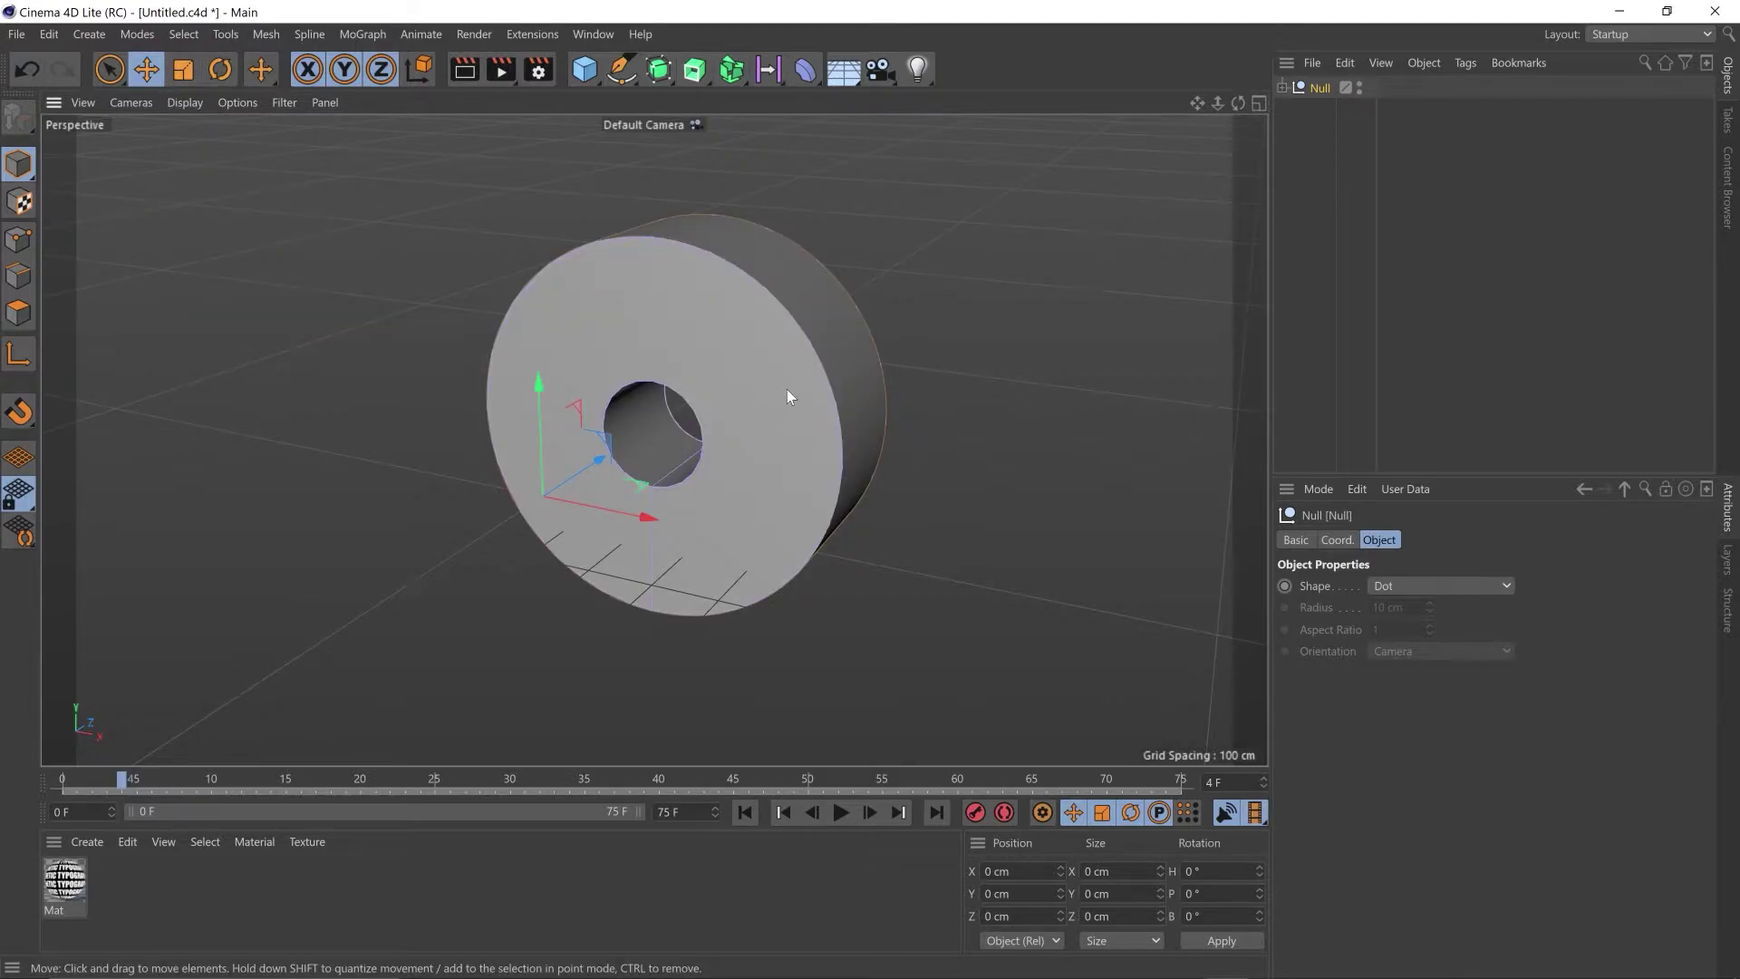
pyautogui.moveTo(66, 881); pyautogui.dragTo(694, 324)
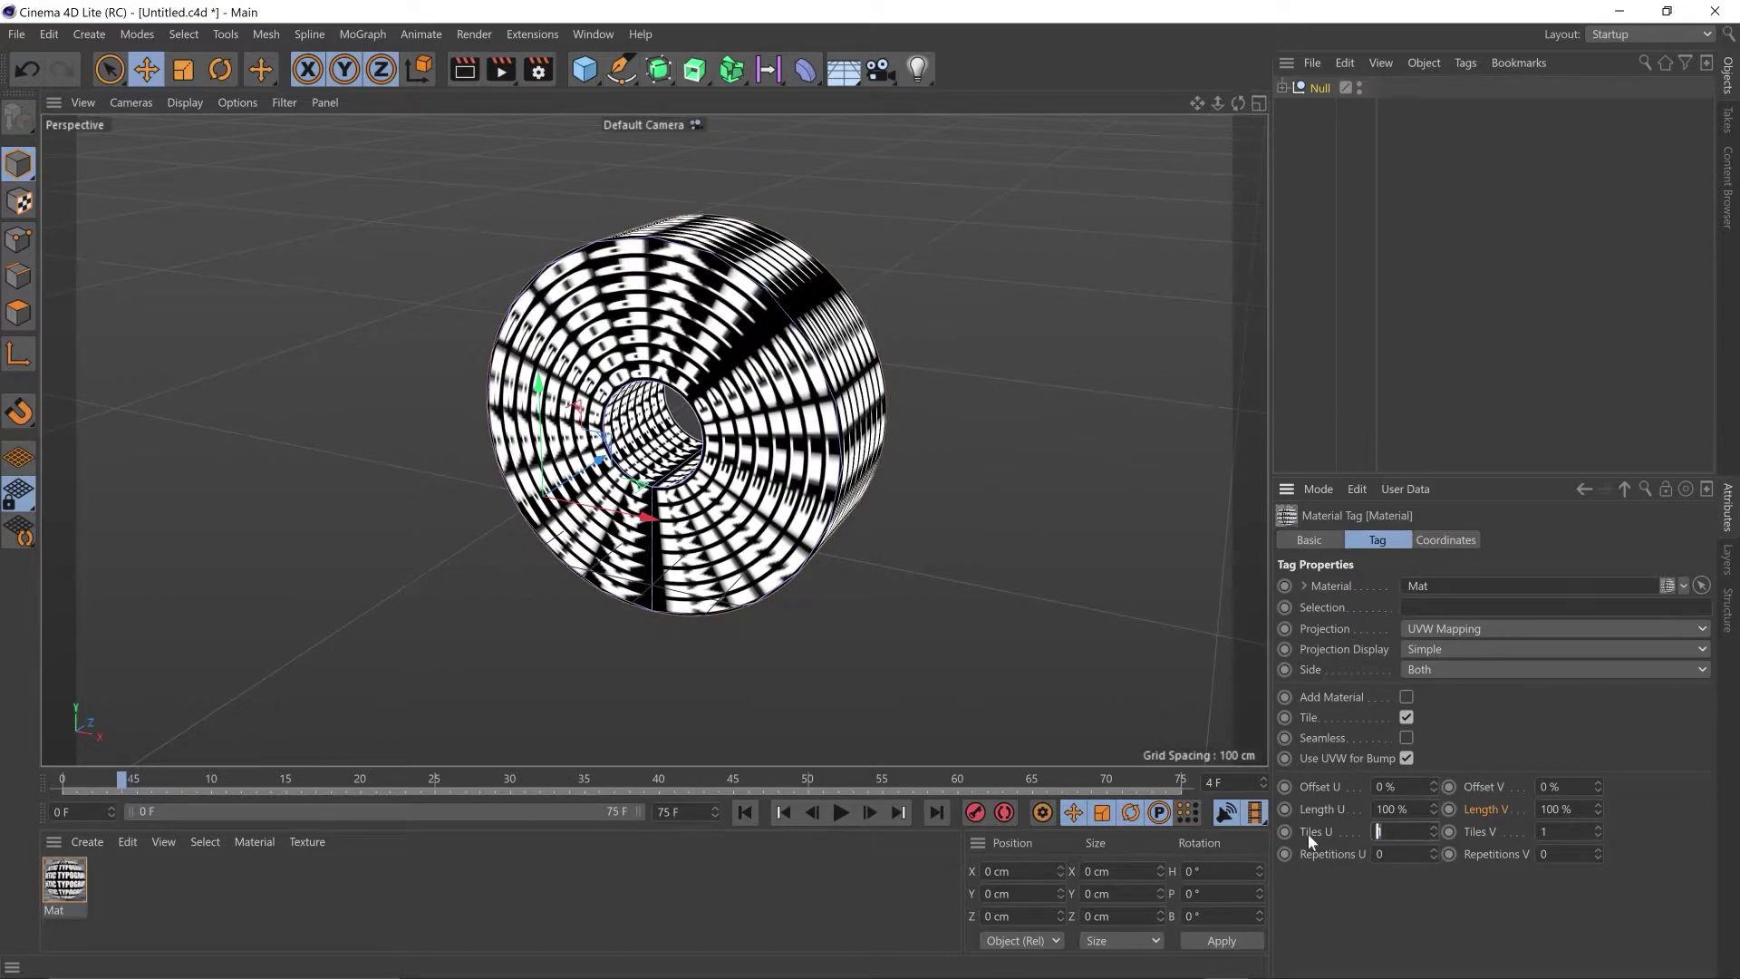
# - Set the material tag's Tiles U and Tiles V to 2
pyautogui.press('BackSpace')
pyautogui.write('2')
pyautogui.press('Tab')
pyautogui.write('2')
pyautogui.press('Return')
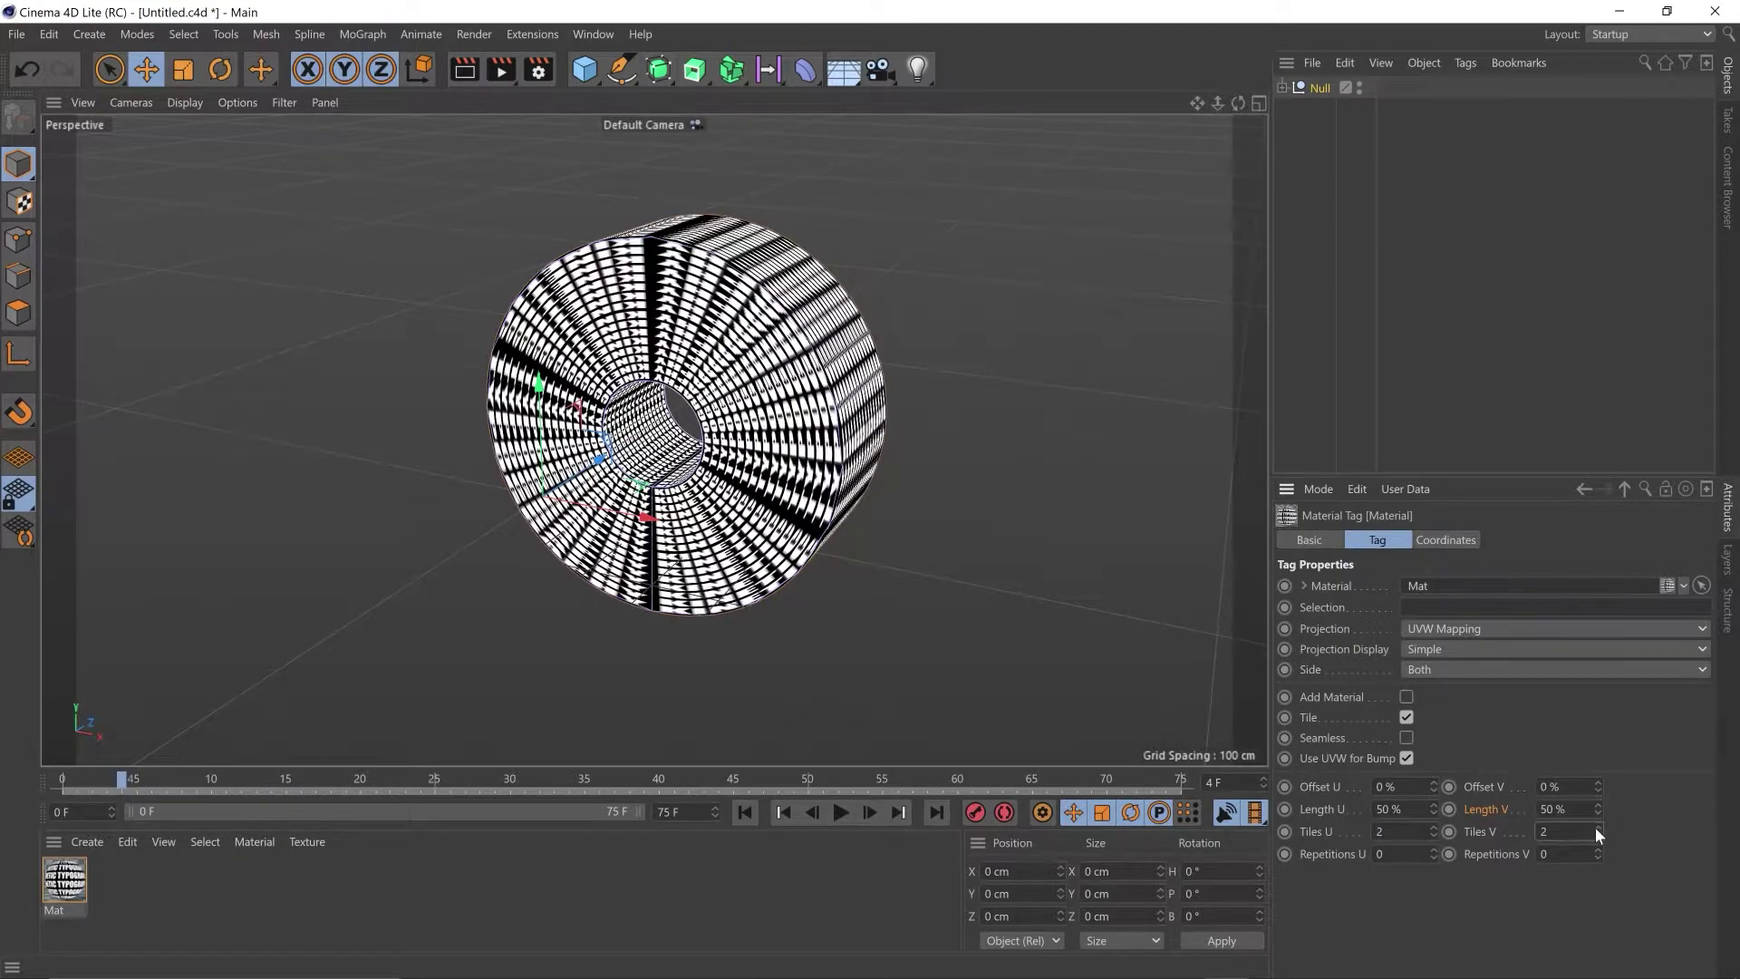
# - Try rotating the cube inside the null to an R.P value of about 309°
pyautogui.click(1329, 85)
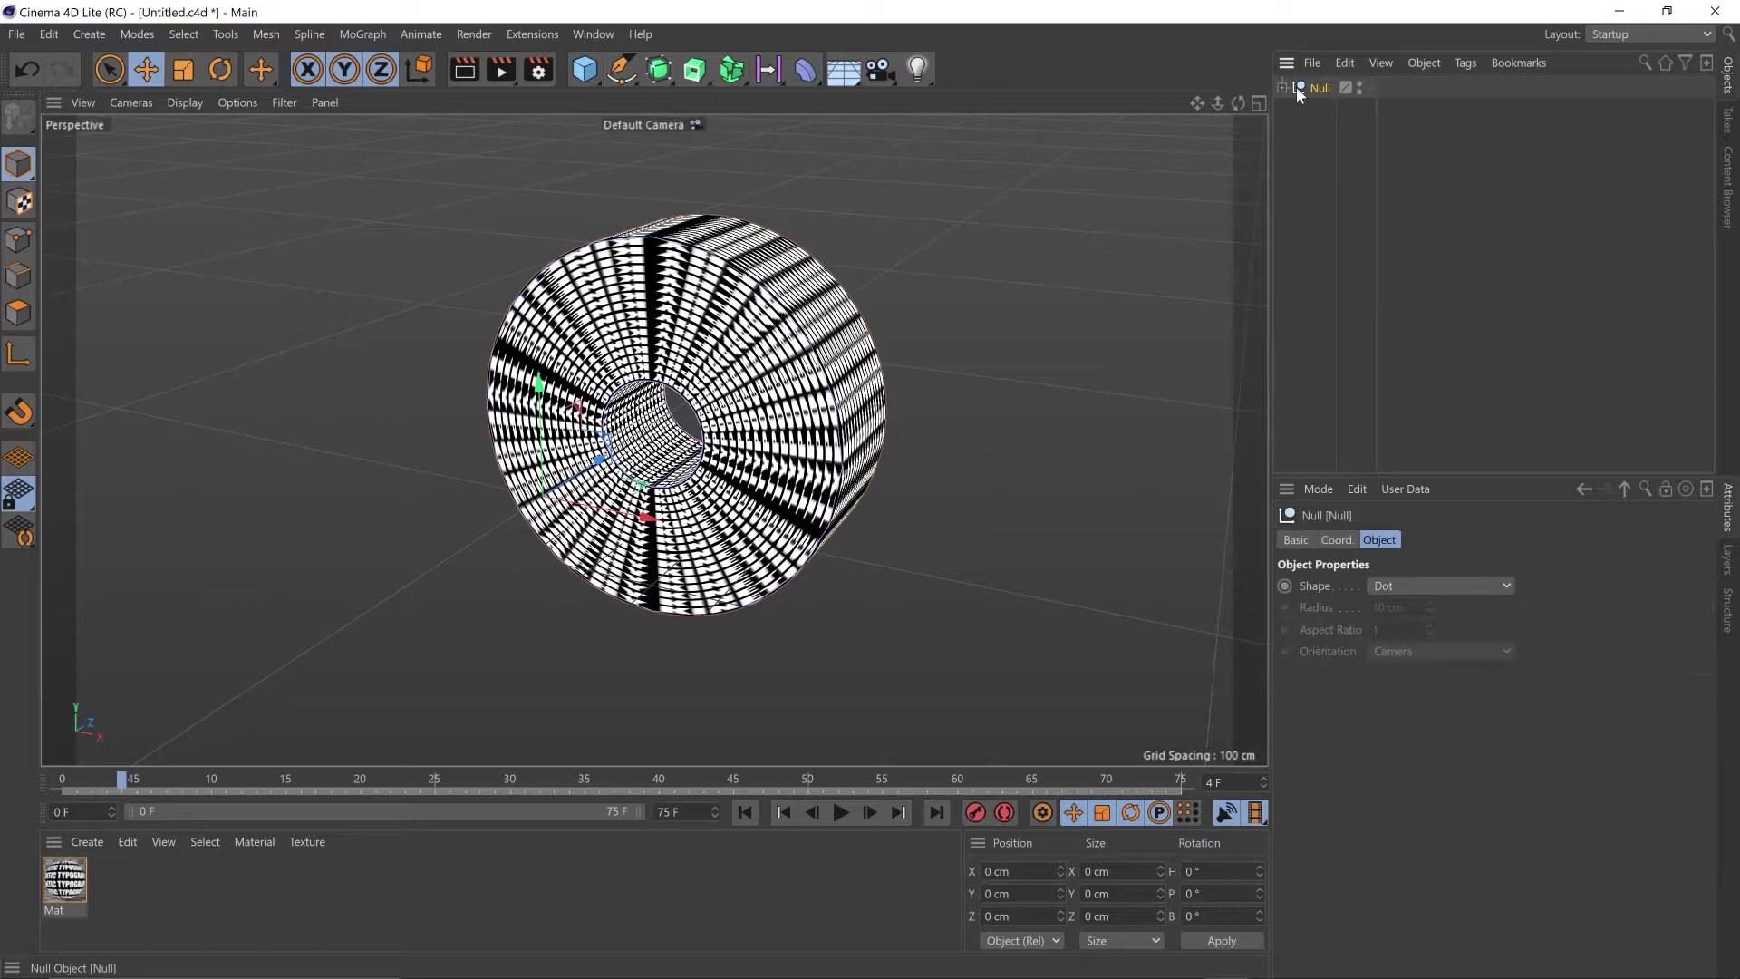
pyautogui.click(1282, 87)
pyautogui.click(1333, 107)
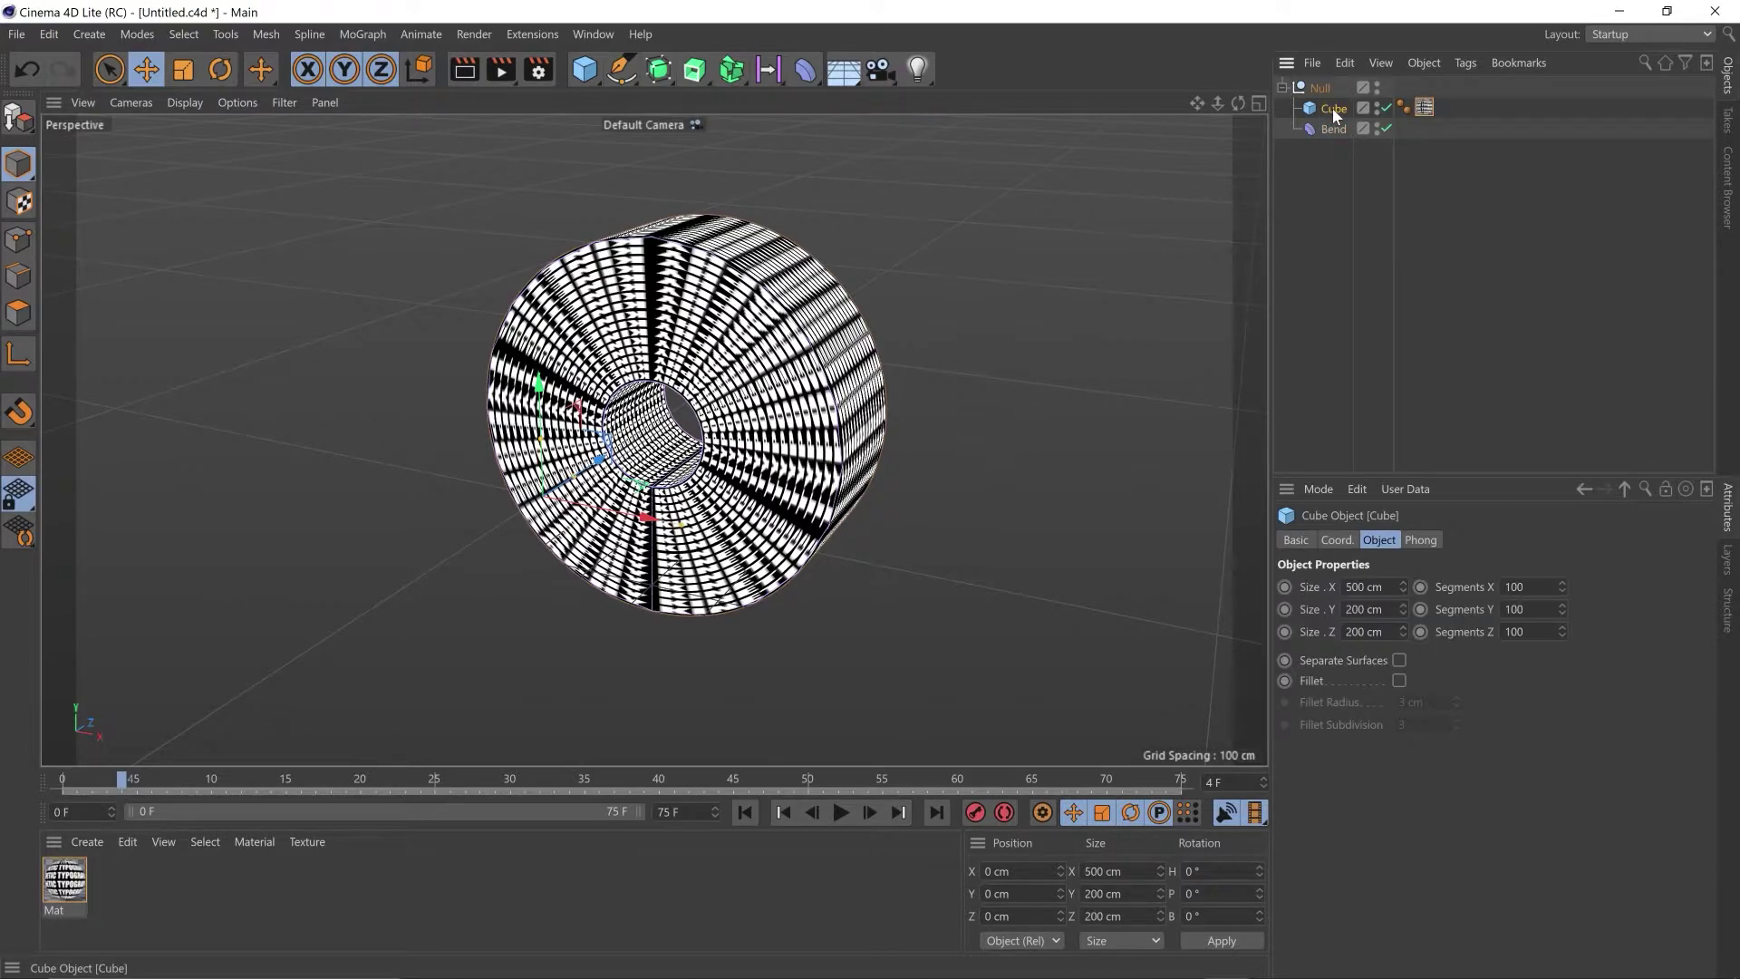
pyautogui.click(1338, 539)
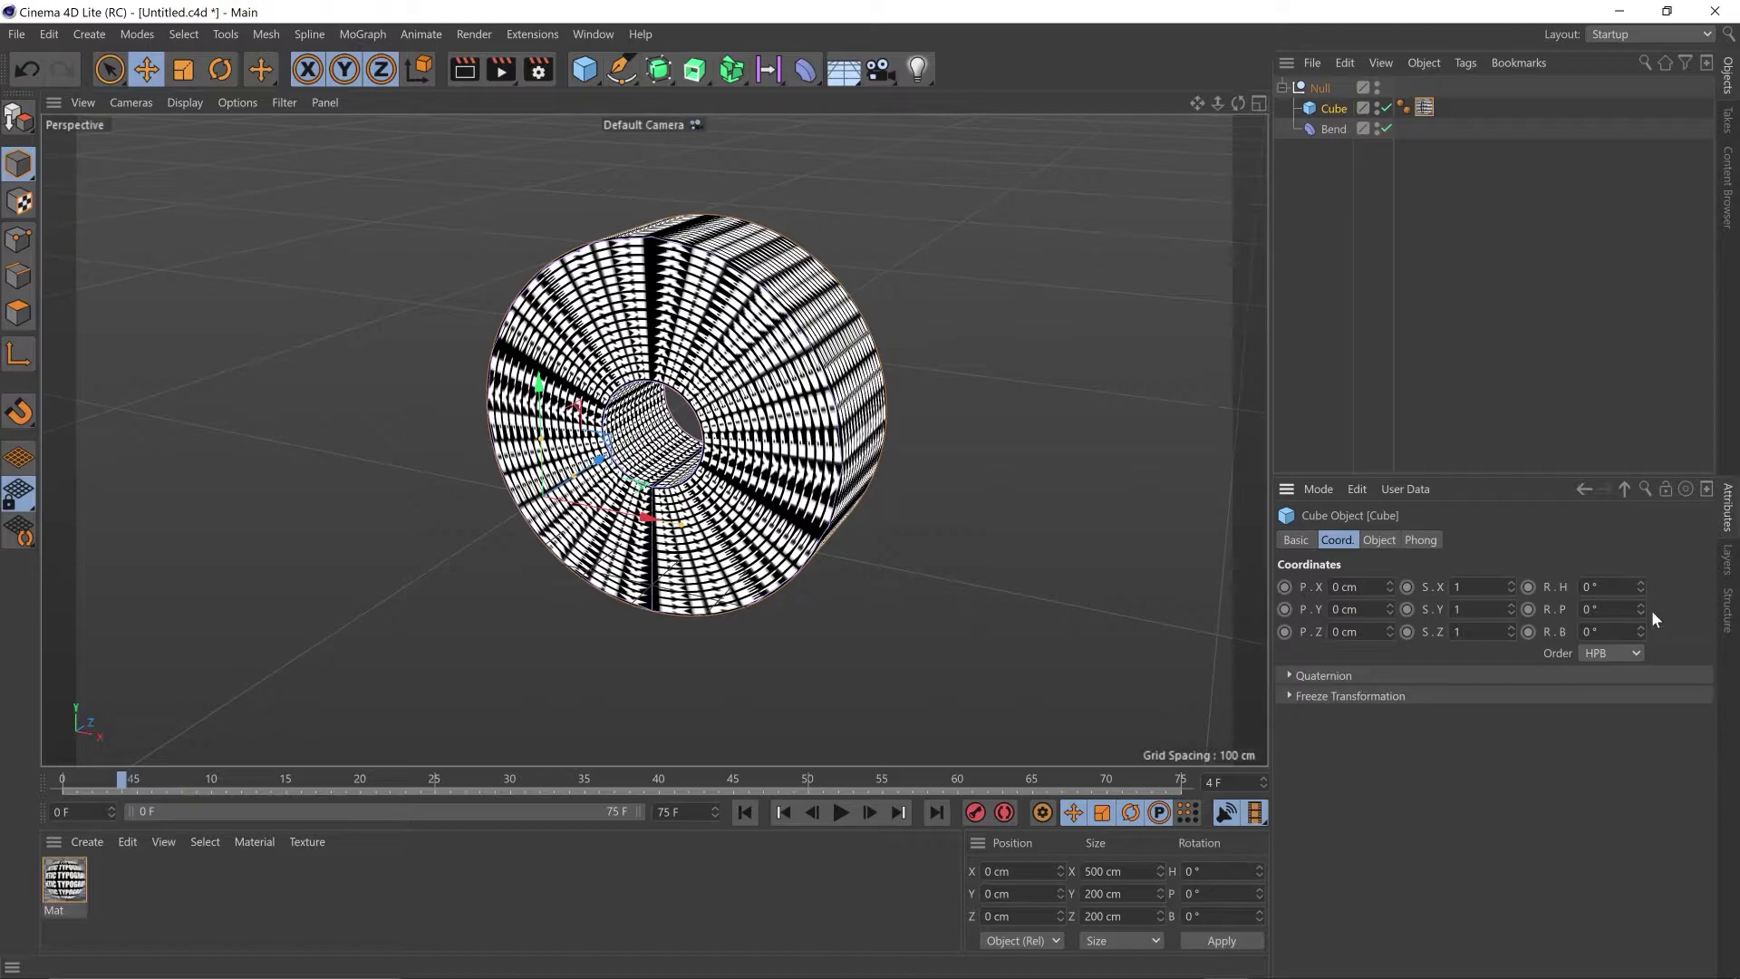
pyautogui.moveTo(1640, 611); pyautogui.dragTo(1640, 535)
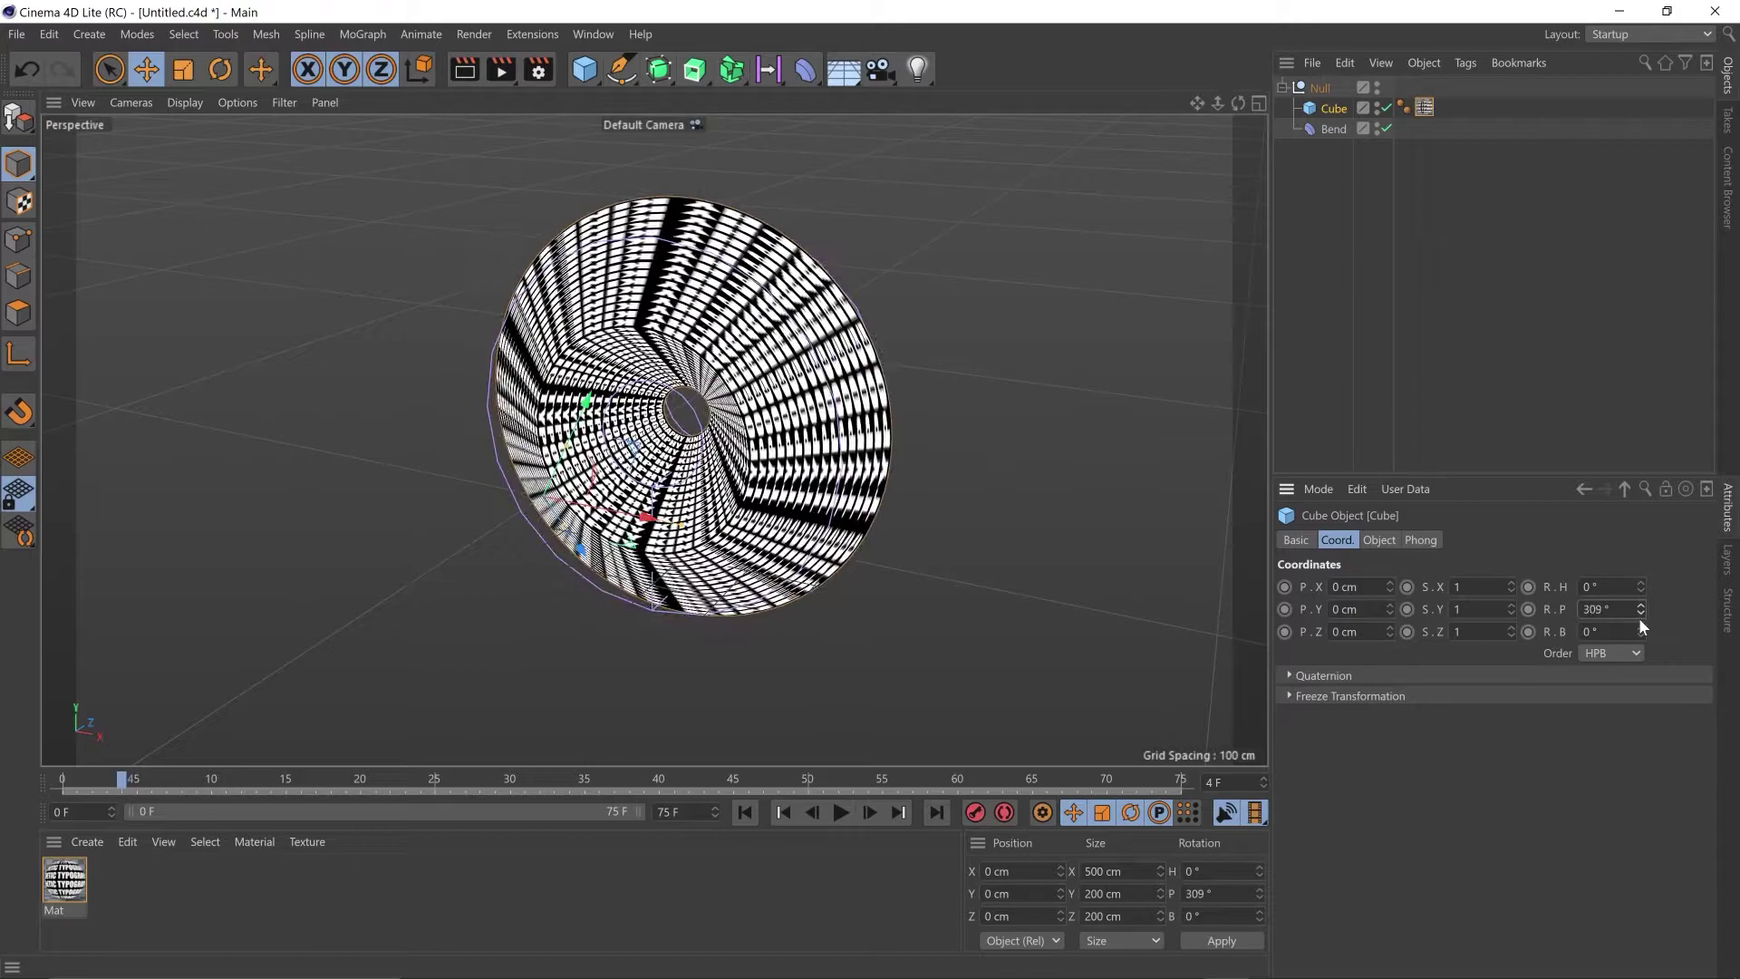
# - Reset the cube's R.P rotation to 0° and keyframe it at frame 0
pyautogui.write('0')
pyautogui.moveTo(120, 779); pyautogui.dragTo(38, 778)
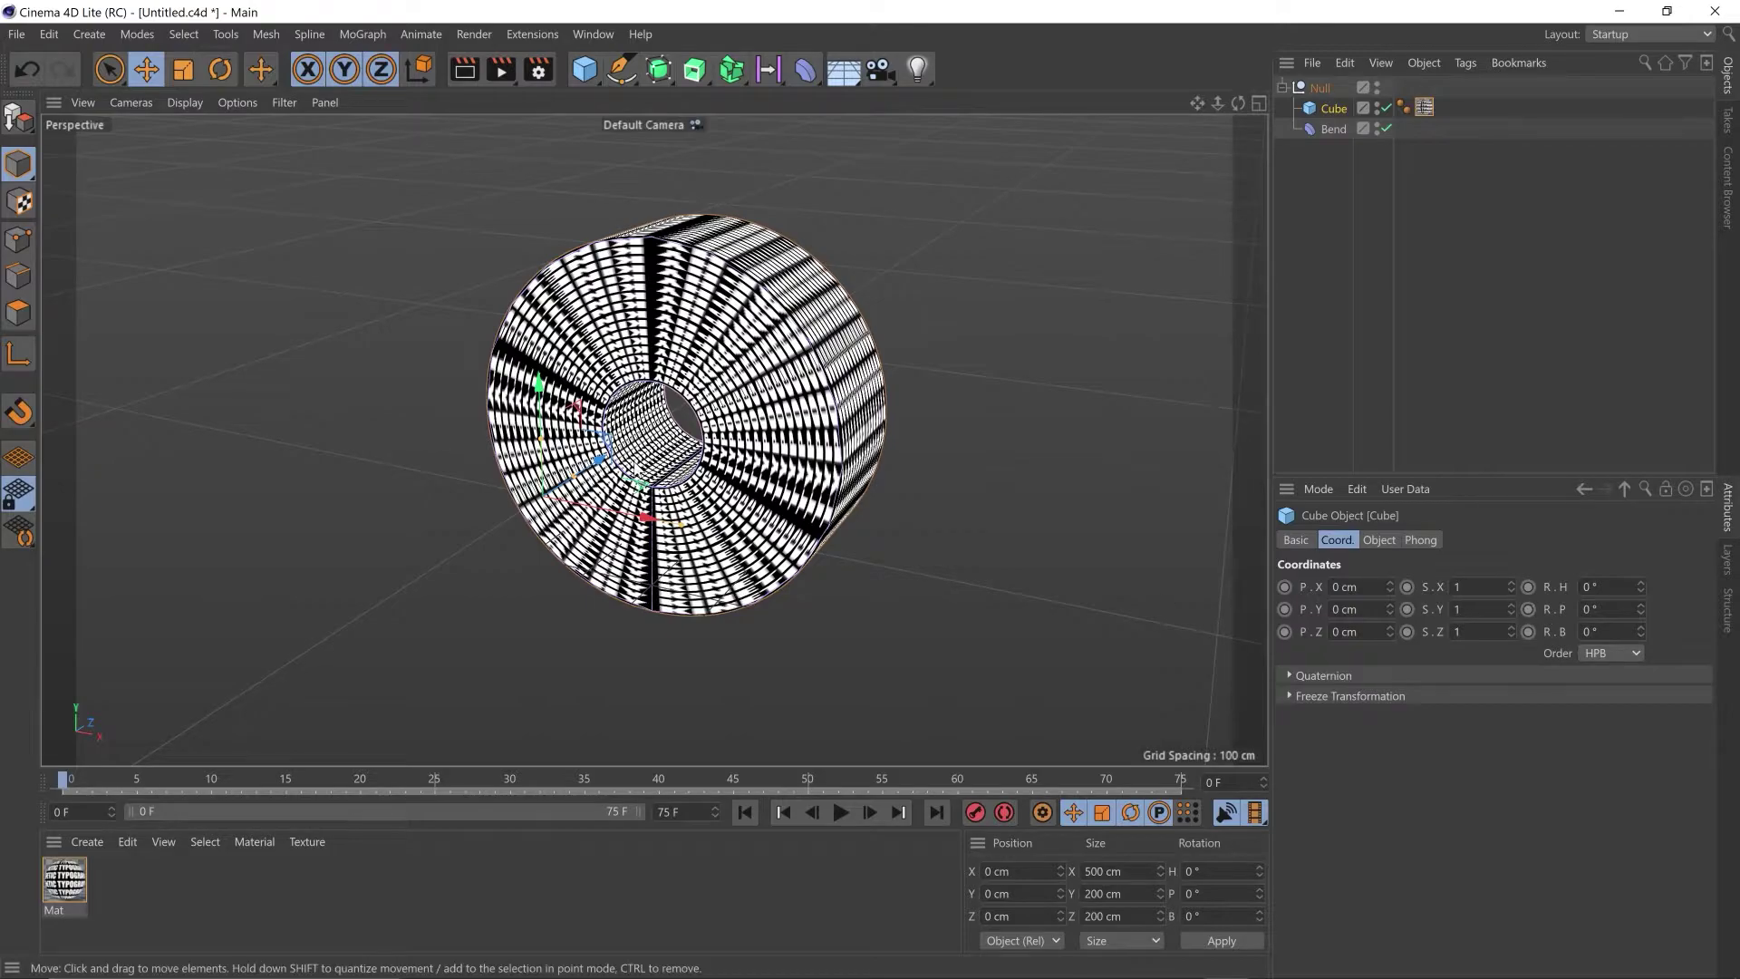
pyautogui.keyDown('alt'); pyautogui.moveTo(657, 429); pyautogui.dragTo(740, 422); pyautogui.keyUp('alt')
pyautogui.scroll(10, 743, 422)
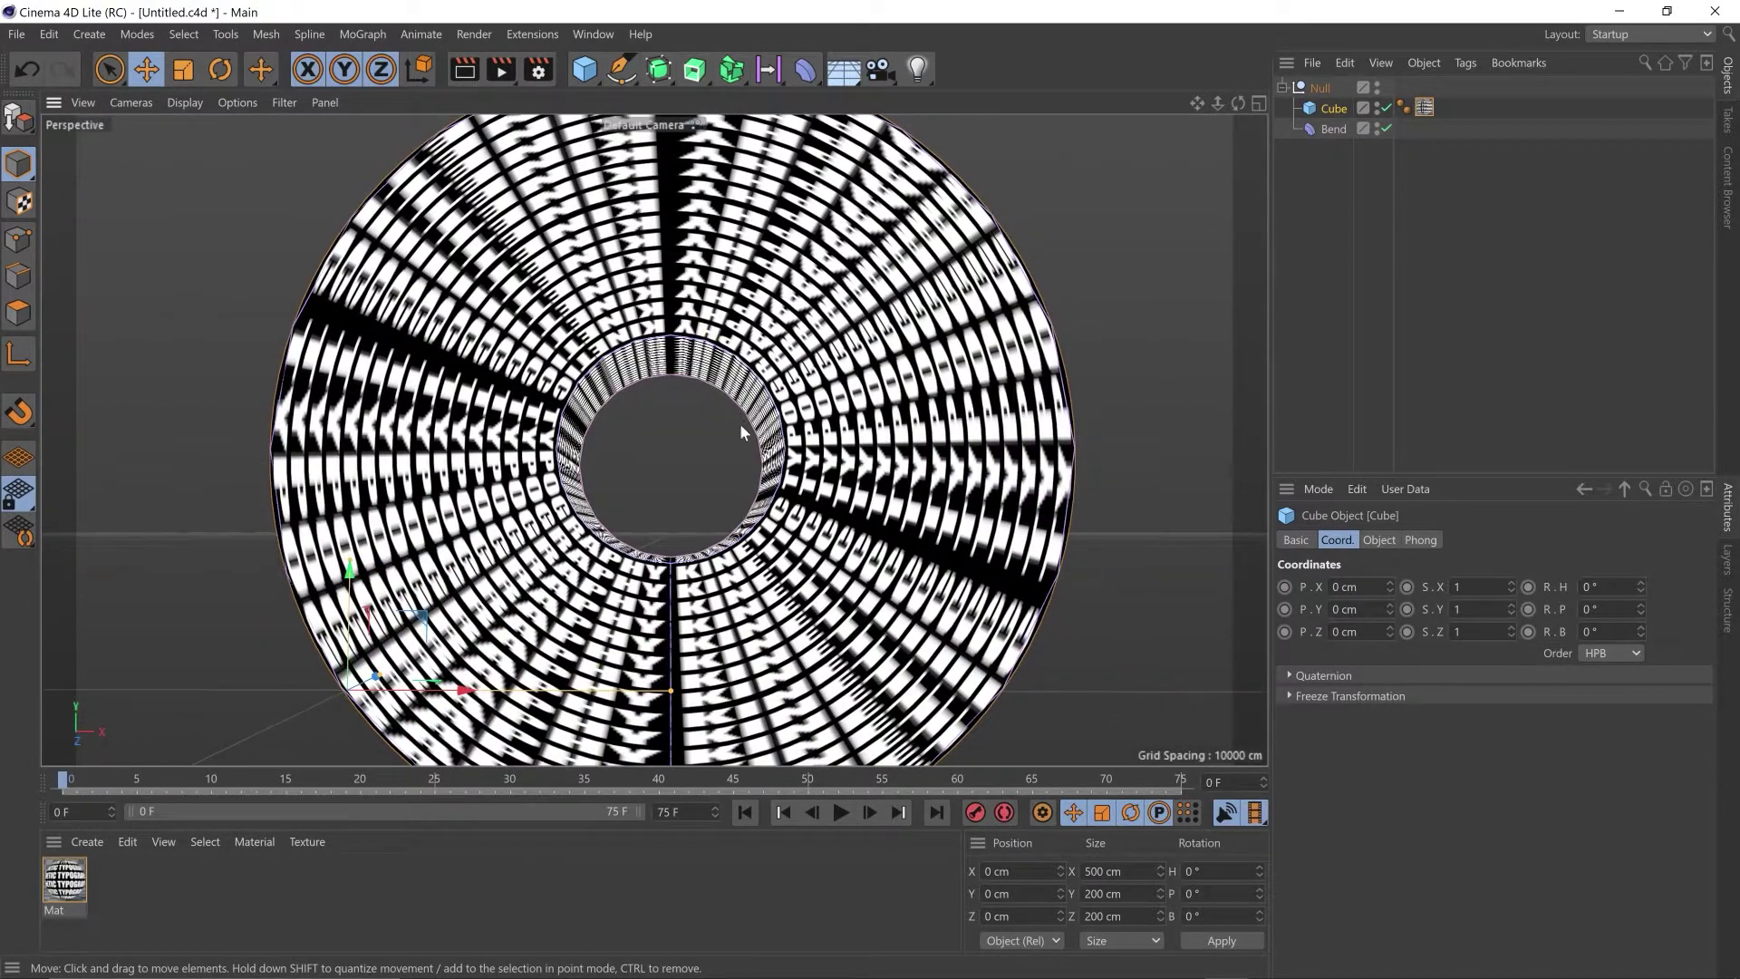
pyautogui.keyDown('alt'); pyautogui.moveTo(740, 423); pyautogui.dragTo(706, 383, button='middle'); pyautogui.keyUp('alt')
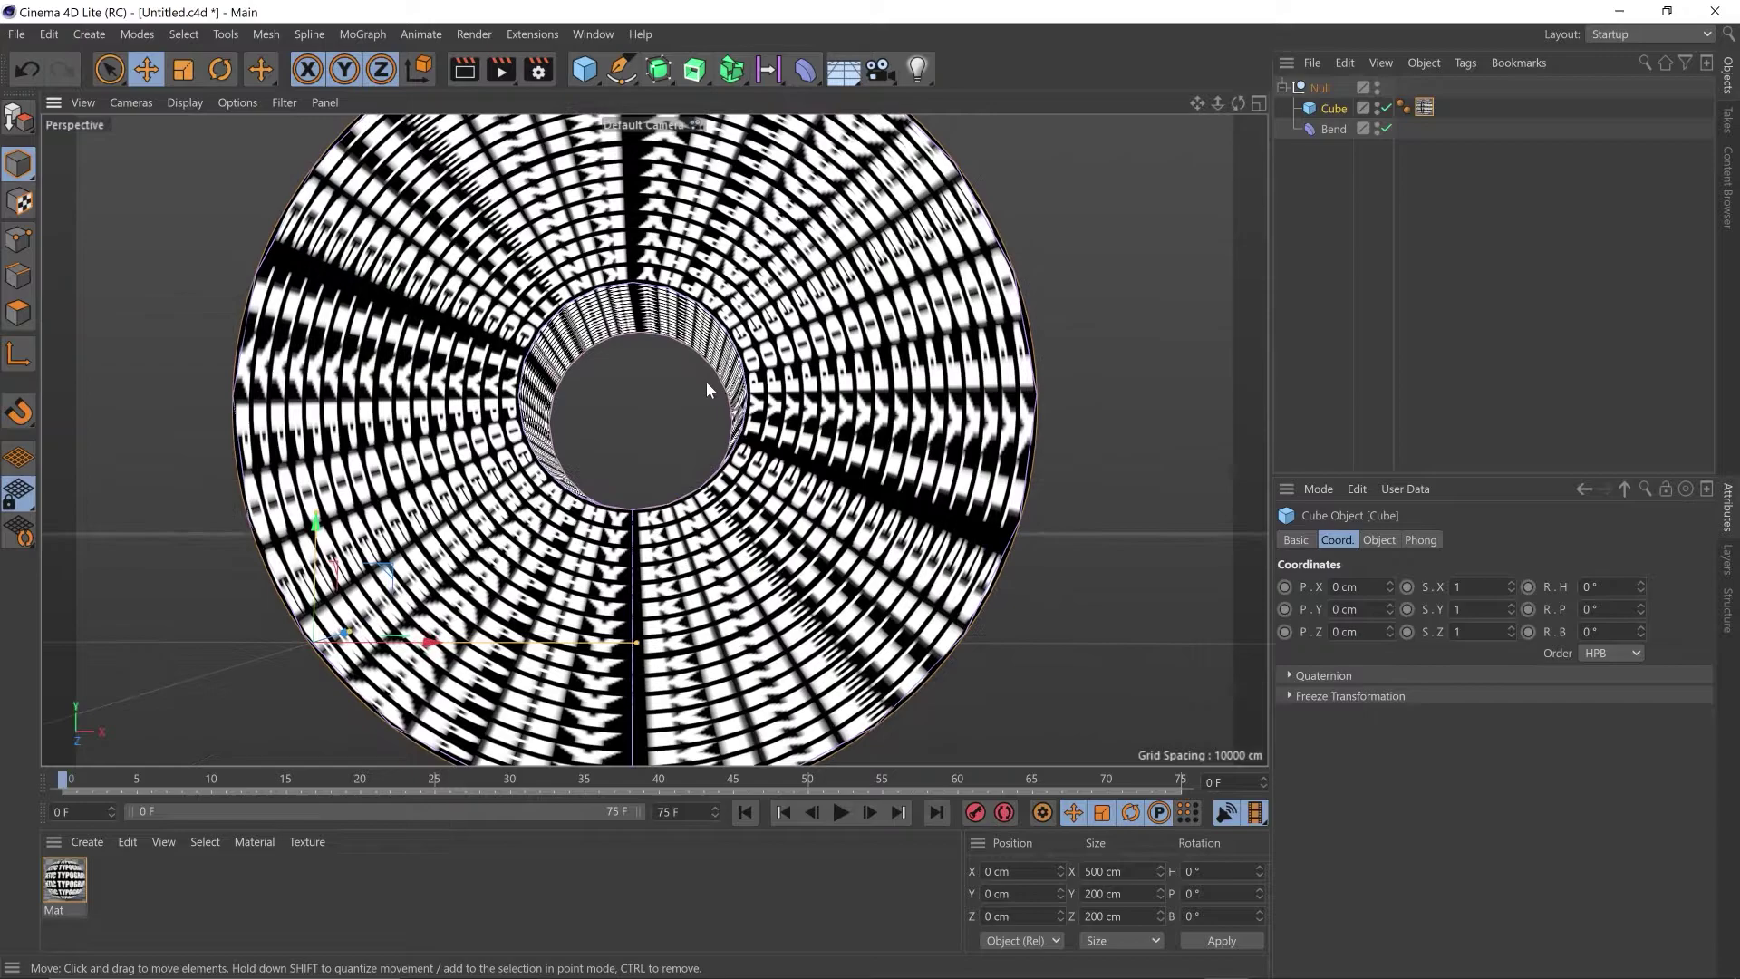
pyautogui.keyDown('alt'); pyautogui.moveTo(705, 382); pyautogui.dragTo(711, 399); pyautogui.keyUp('alt')
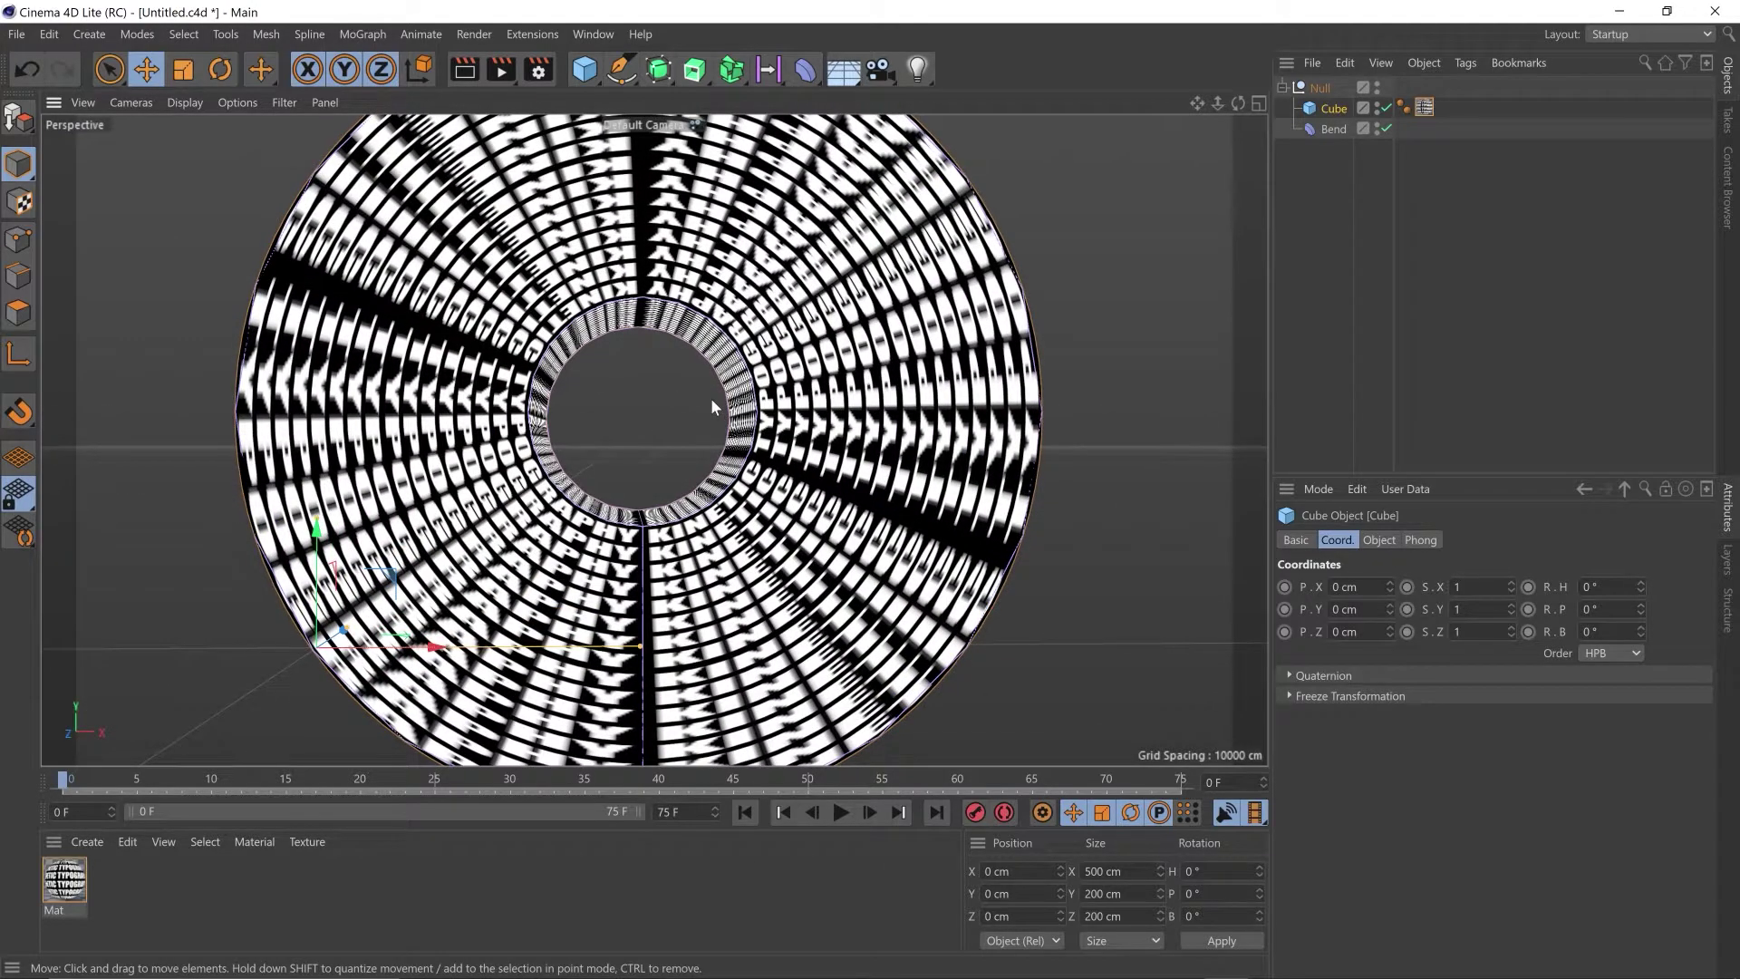
pyautogui.click(1529, 609)
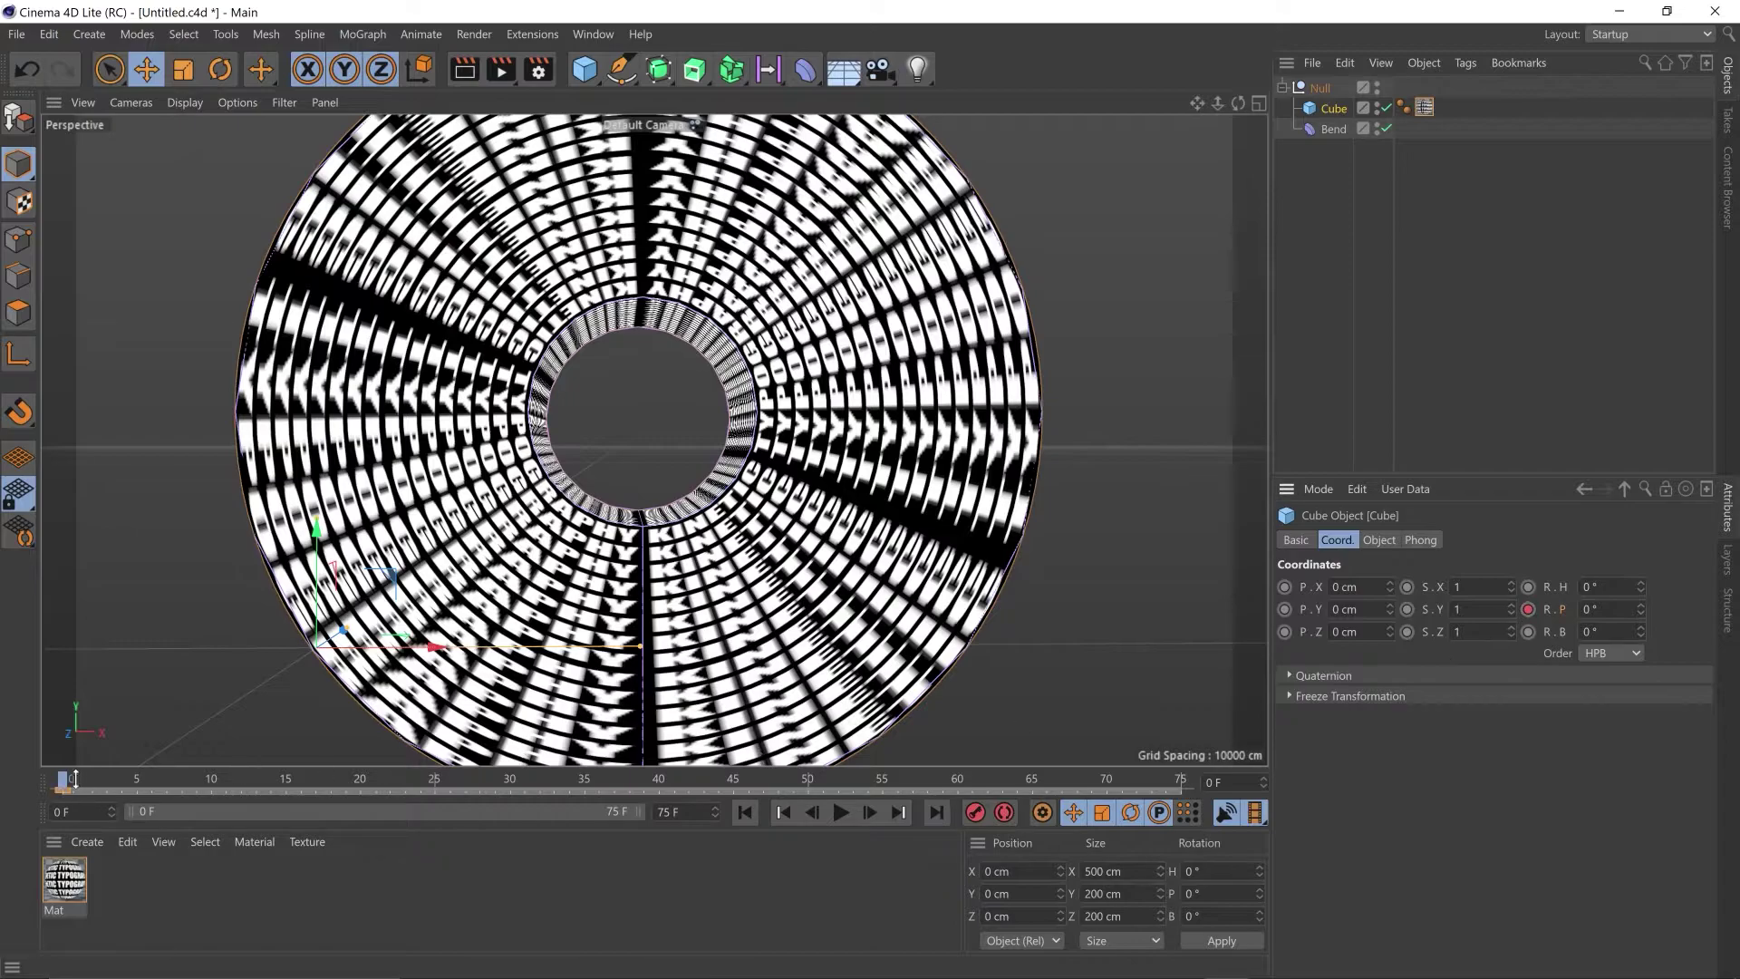
# - Set the cube's R.P rotation to 360° at frame 75 and keyframe it
pyautogui.moveTo(75, 785); pyautogui.dragTo(1181, 781)
pyautogui.doubleClick(1586, 609)
pyautogui.write('360')
pyautogui.press('Return')
pyautogui.click(1529, 610)
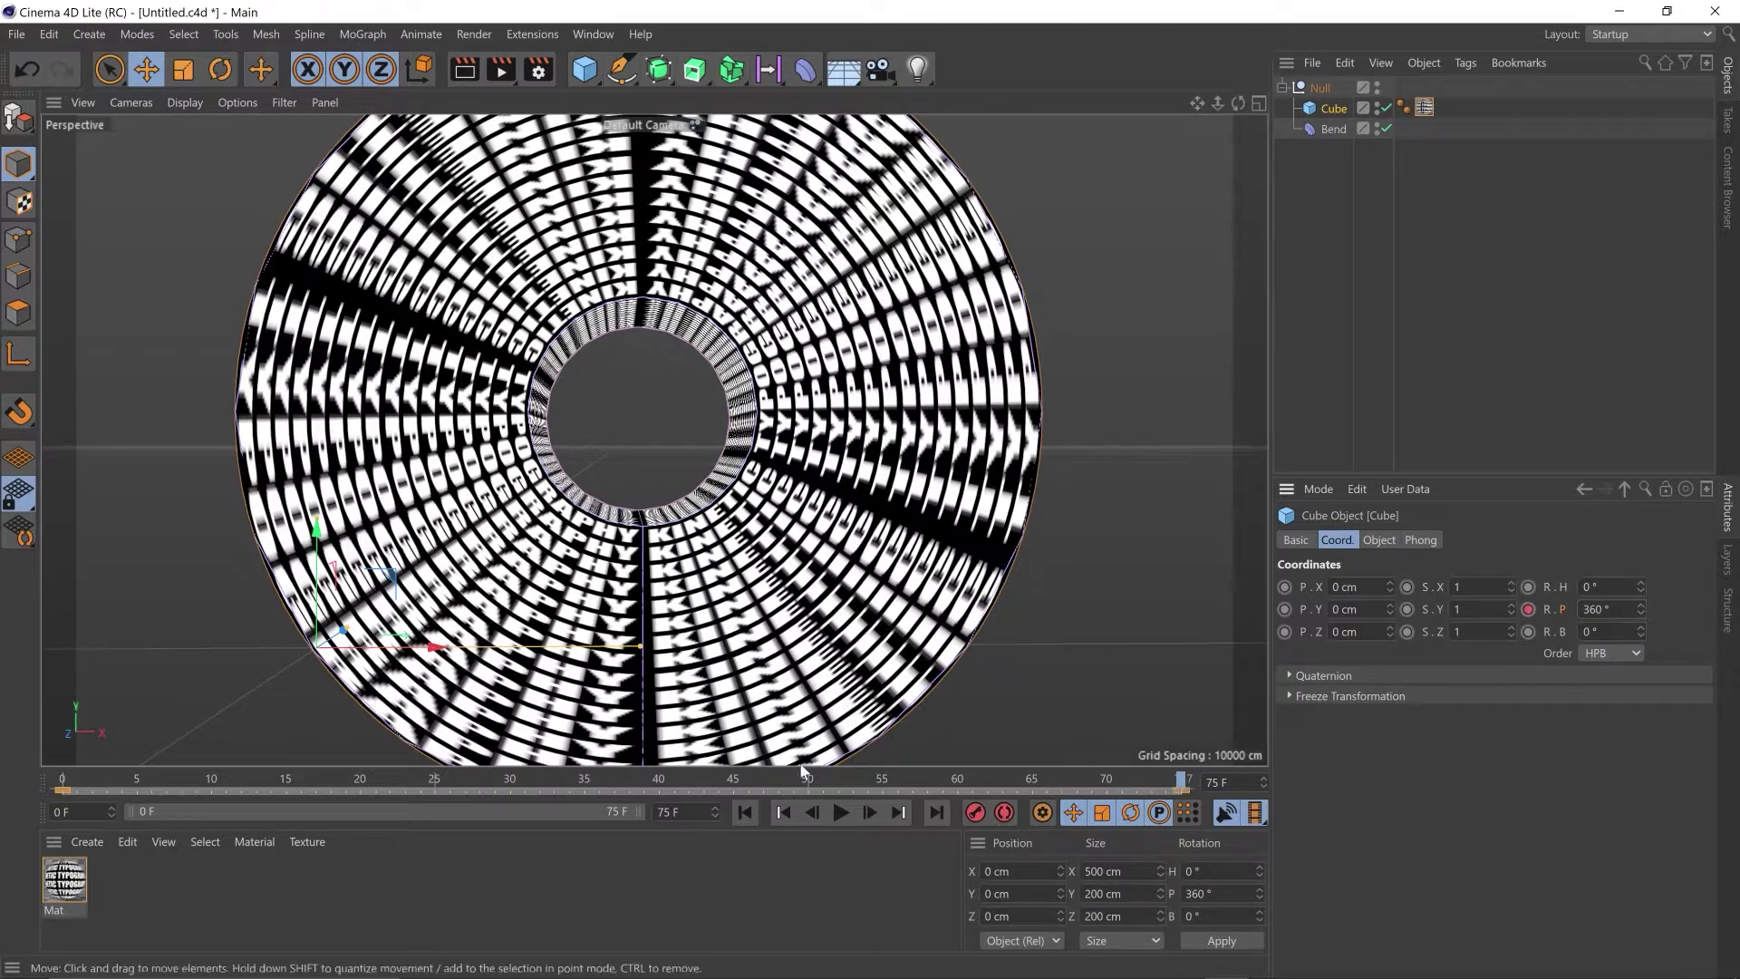
# - Play back the cube's rotation animation from the first frame and stop it partway
pyautogui.moveTo(435, 787); pyautogui.dragTo(1, 798)
pyautogui.press('F8')
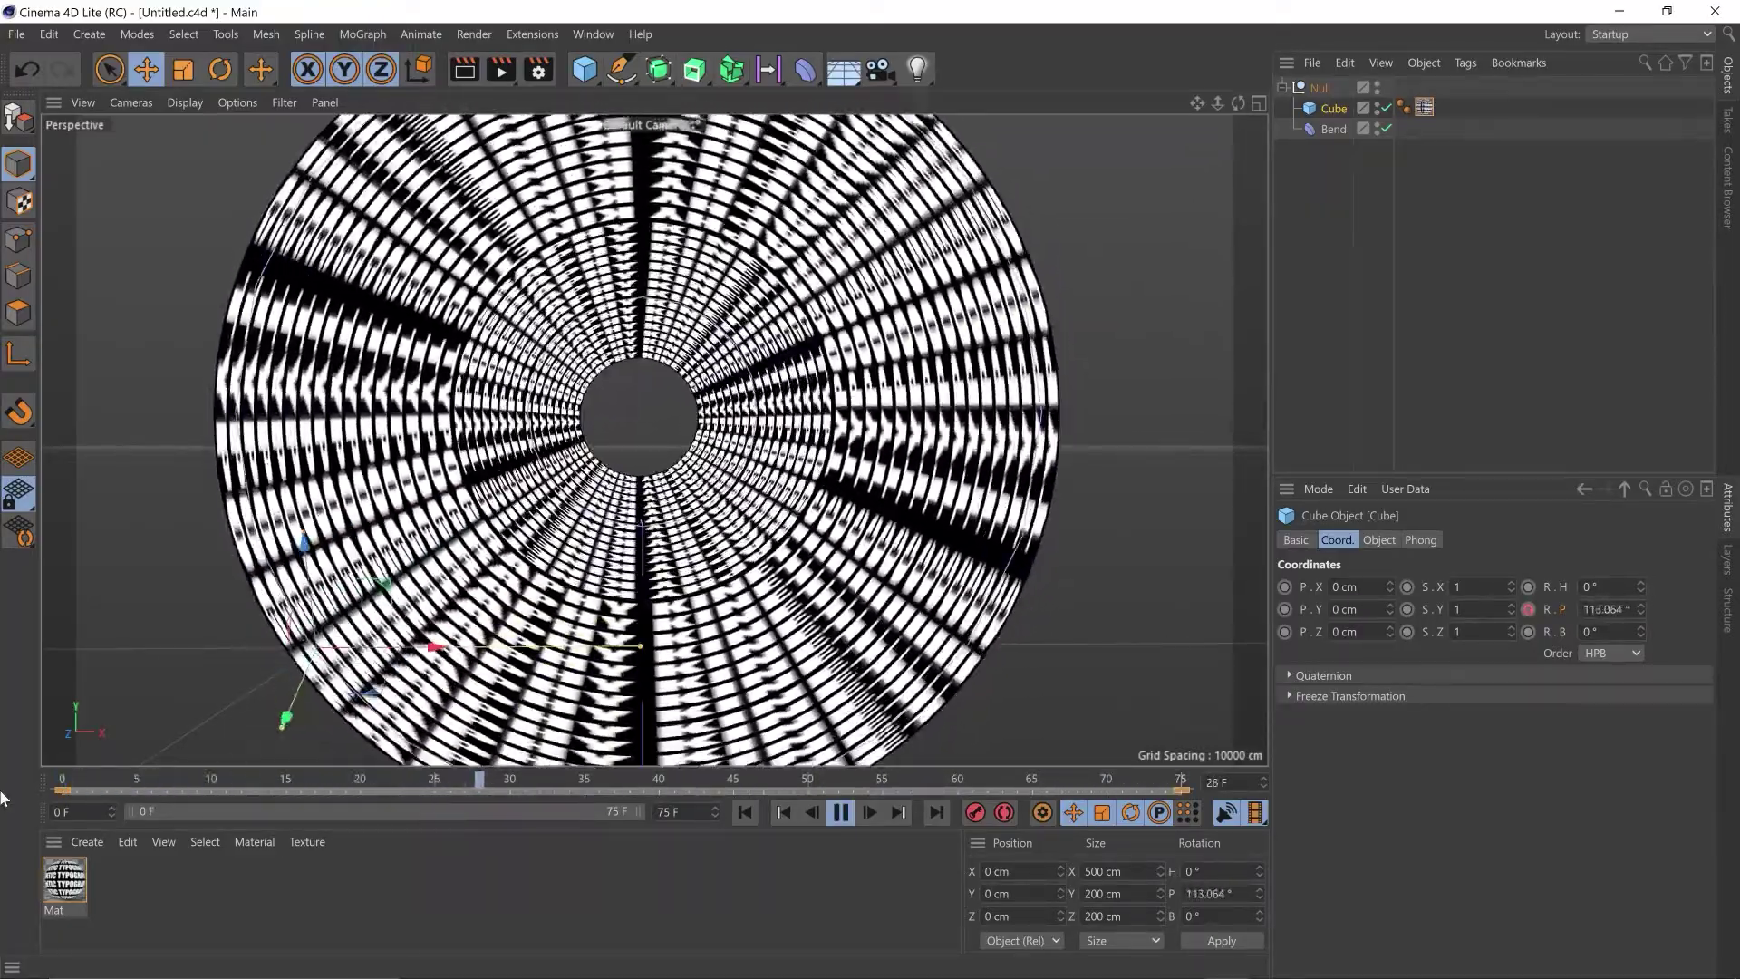
pyautogui.click(888, 821)
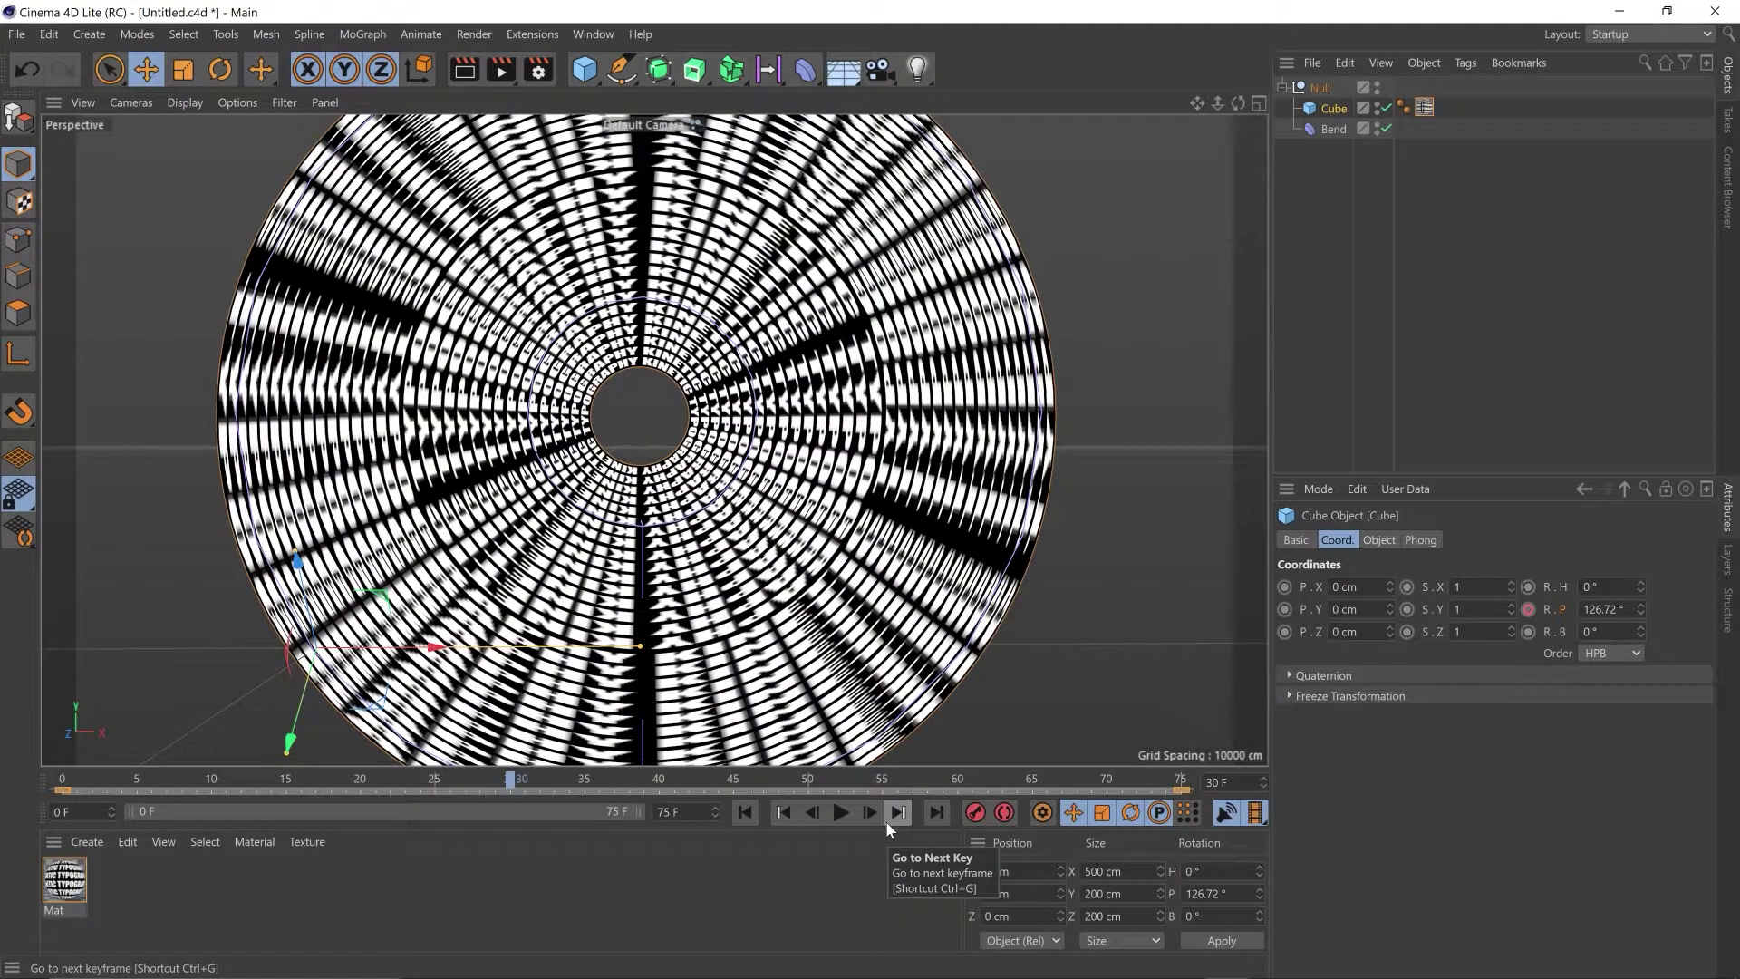
# - Save the ring scene and switch to After Effects
pyautogui.hotkey('ctrl', 's')
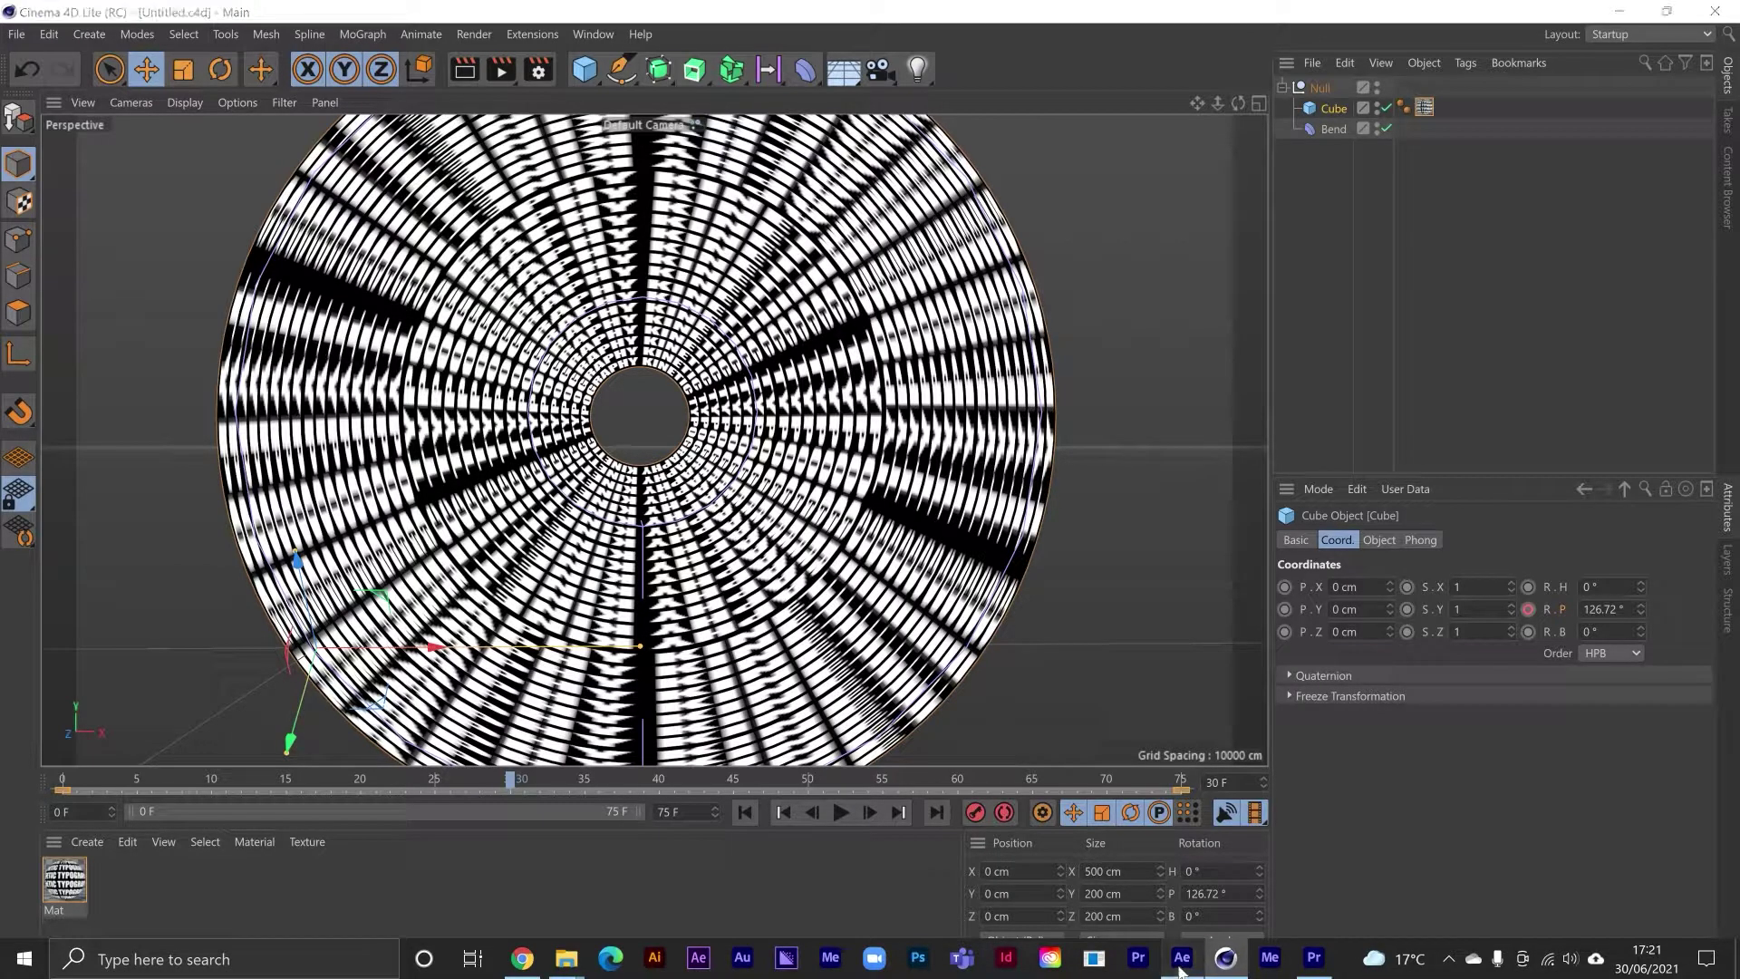
pyautogui.click(1182, 960)
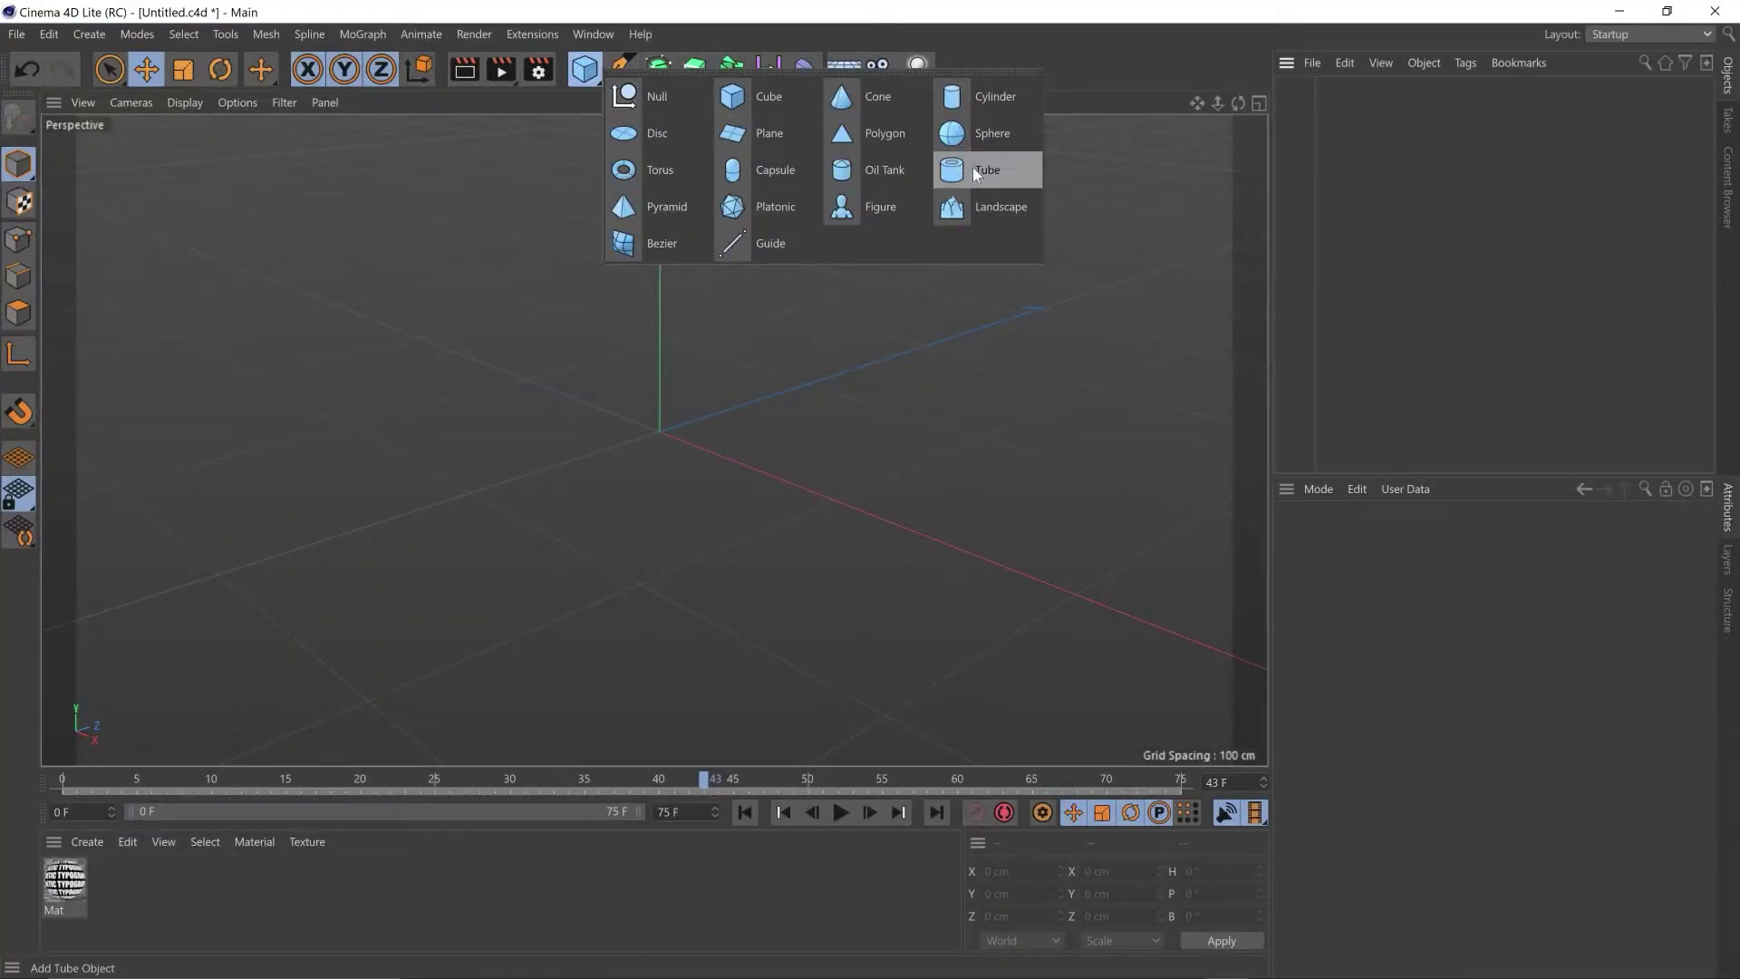
# - Add a Tube primitive to the empty scene and set its orientation to -Z
pyautogui.click(981, 172)
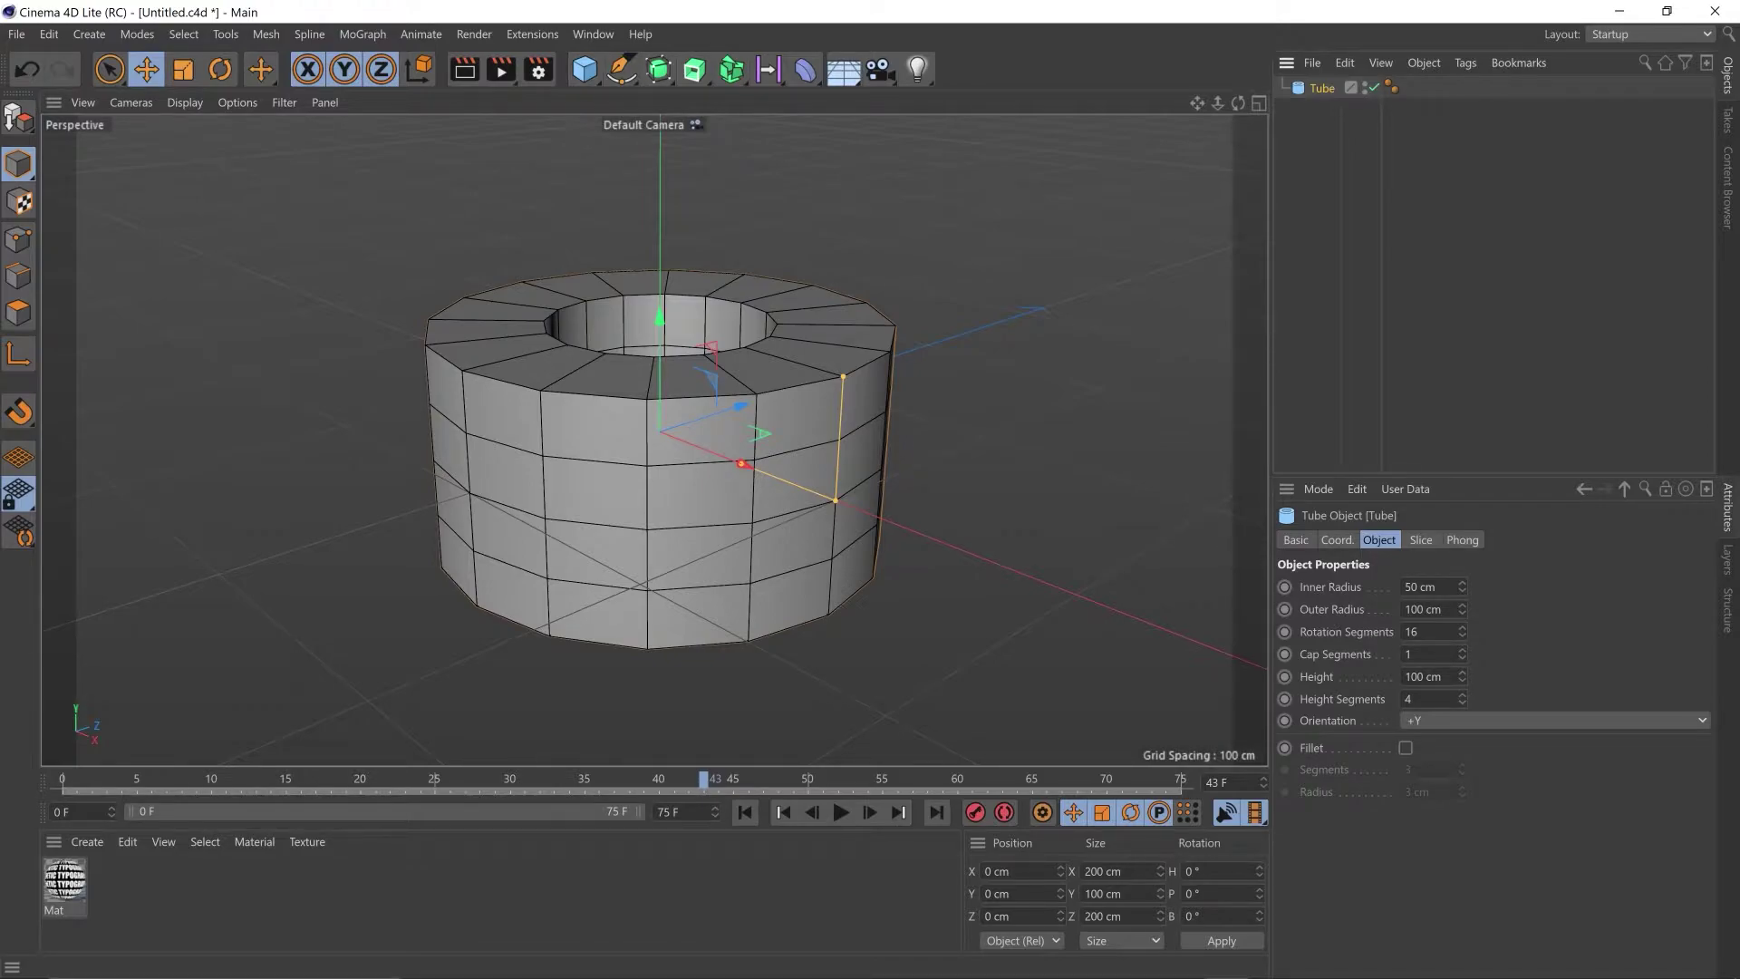
pyautogui.click(1459, 721)
pyautogui.click(1472, 852)
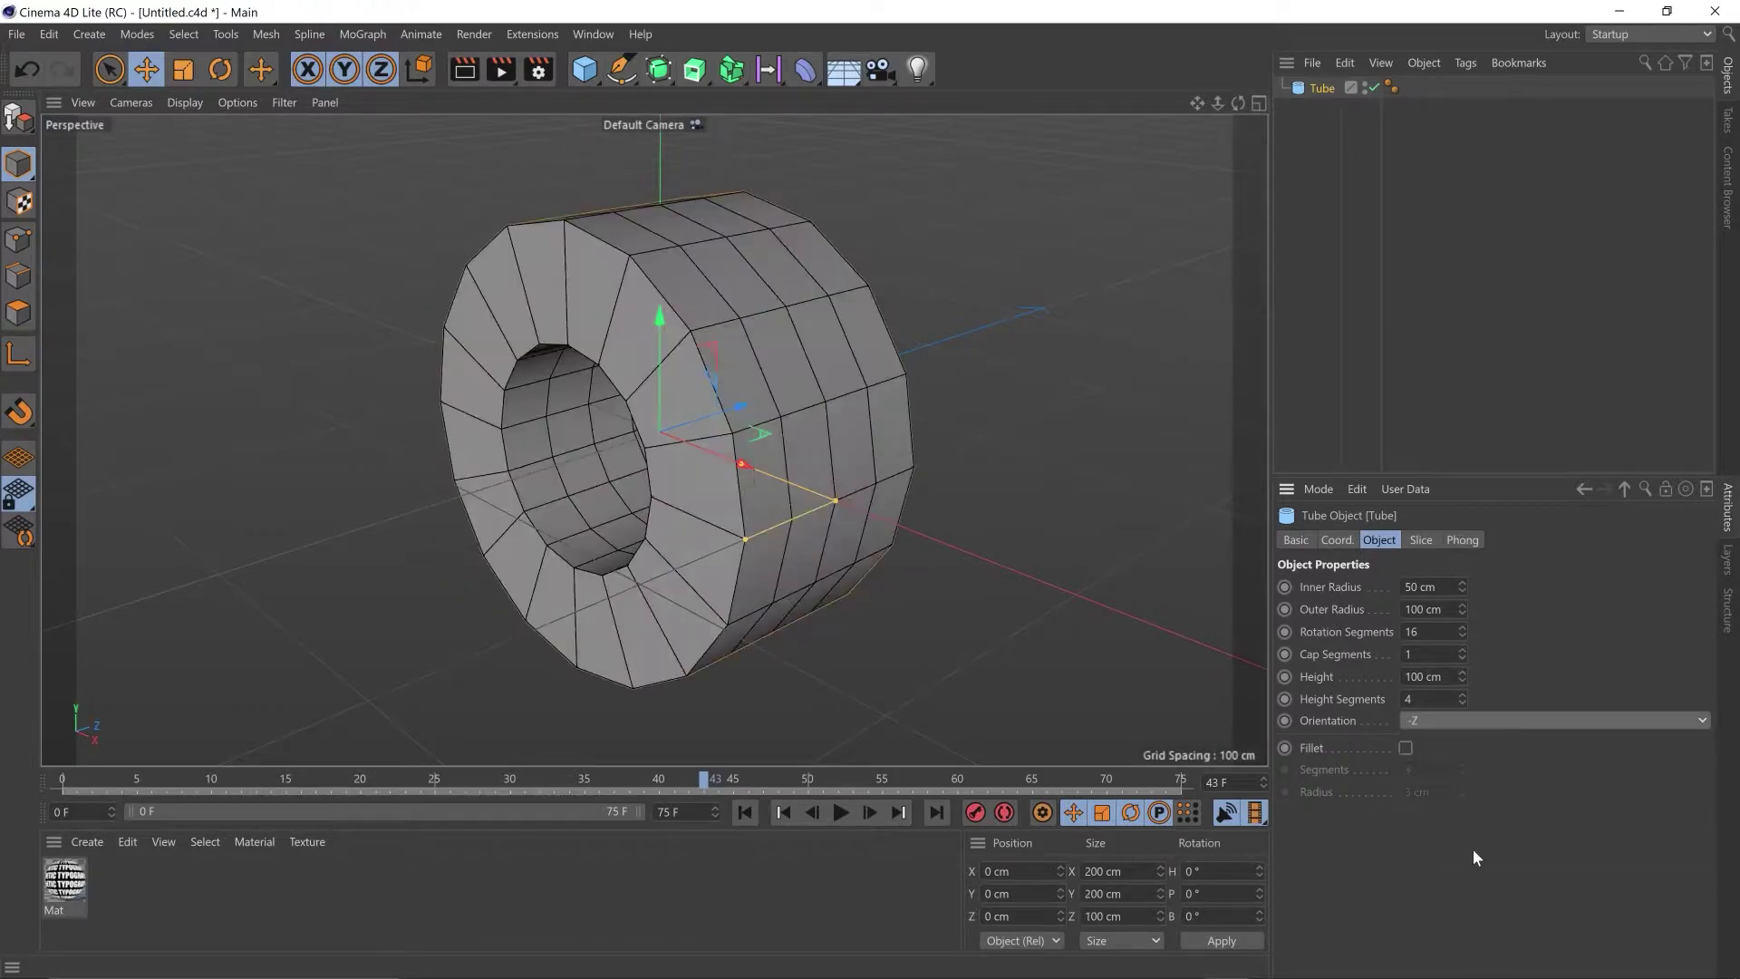
# - Size the tube with a height of 500 cm, an outer radius of 200 cm and an inner radius of 190 cm
pyautogui.moveTo(1445, 676); pyautogui.dragTo(1254, 673)
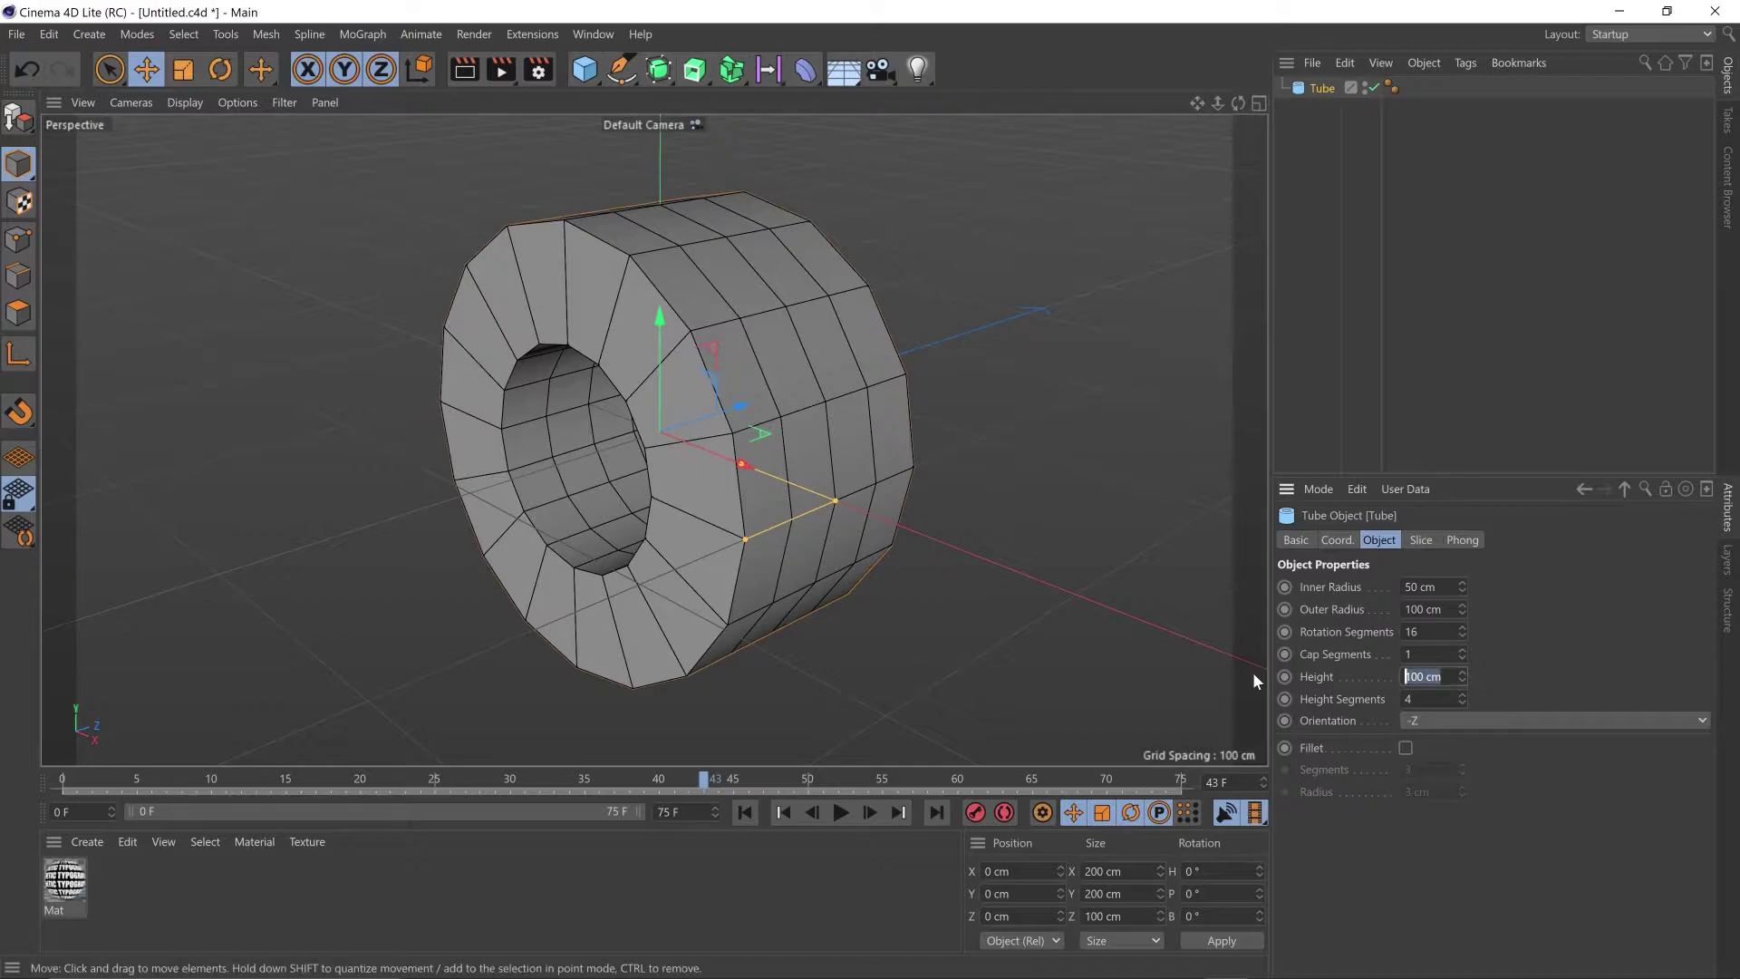
pyautogui.write('500')
pyautogui.press('Return')
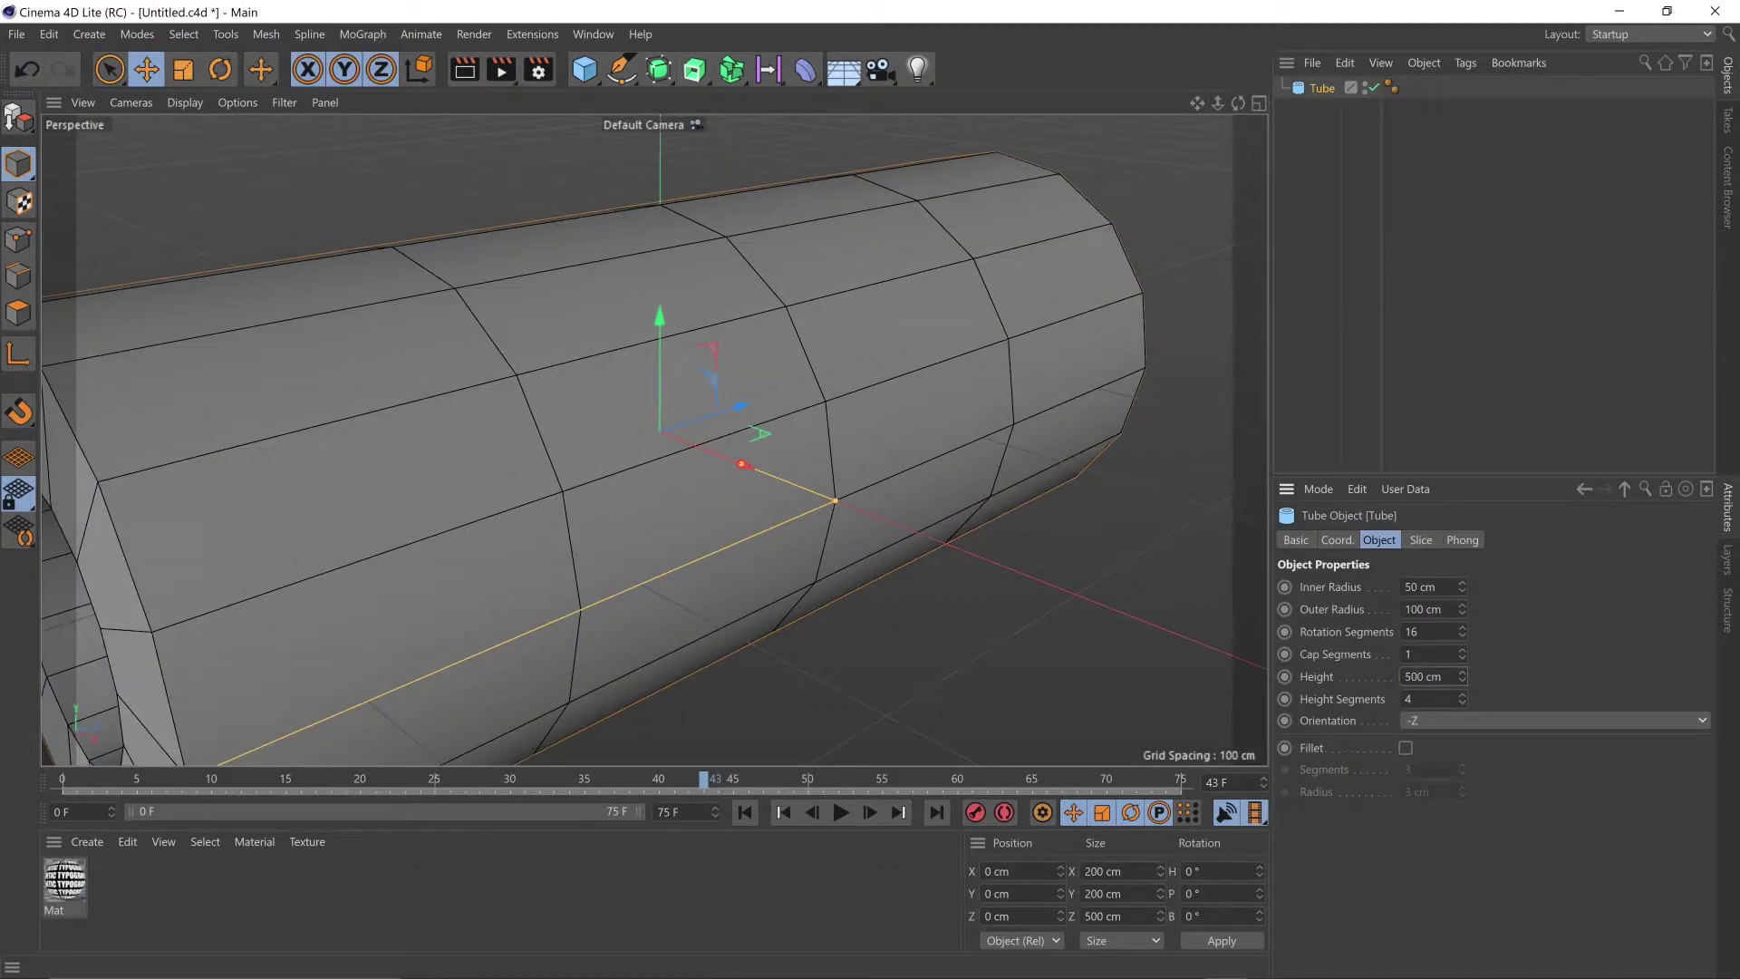
pyautogui.click(1427, 609)
pyautogui.write('200')
pyautogui.press('Return')
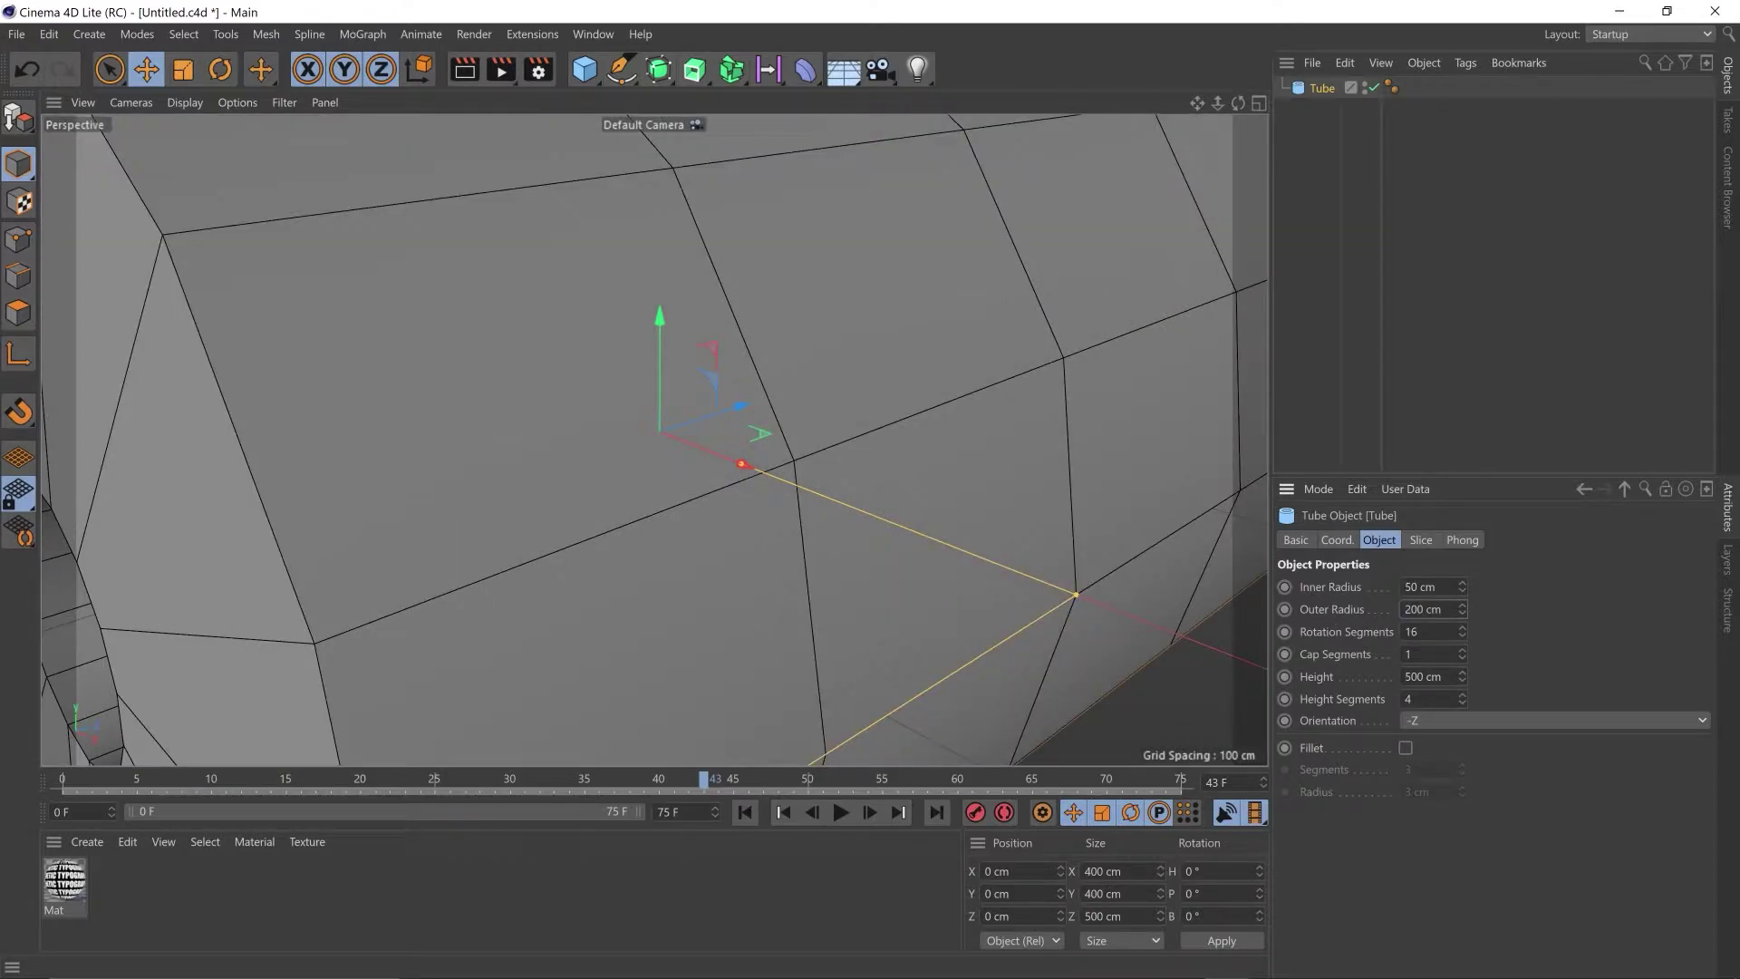
pyautogui.moveTo(1441, 586); pyautogui.dragTo(1302, 600)
pyautogui.write('190')
pyautogui.press('Return')
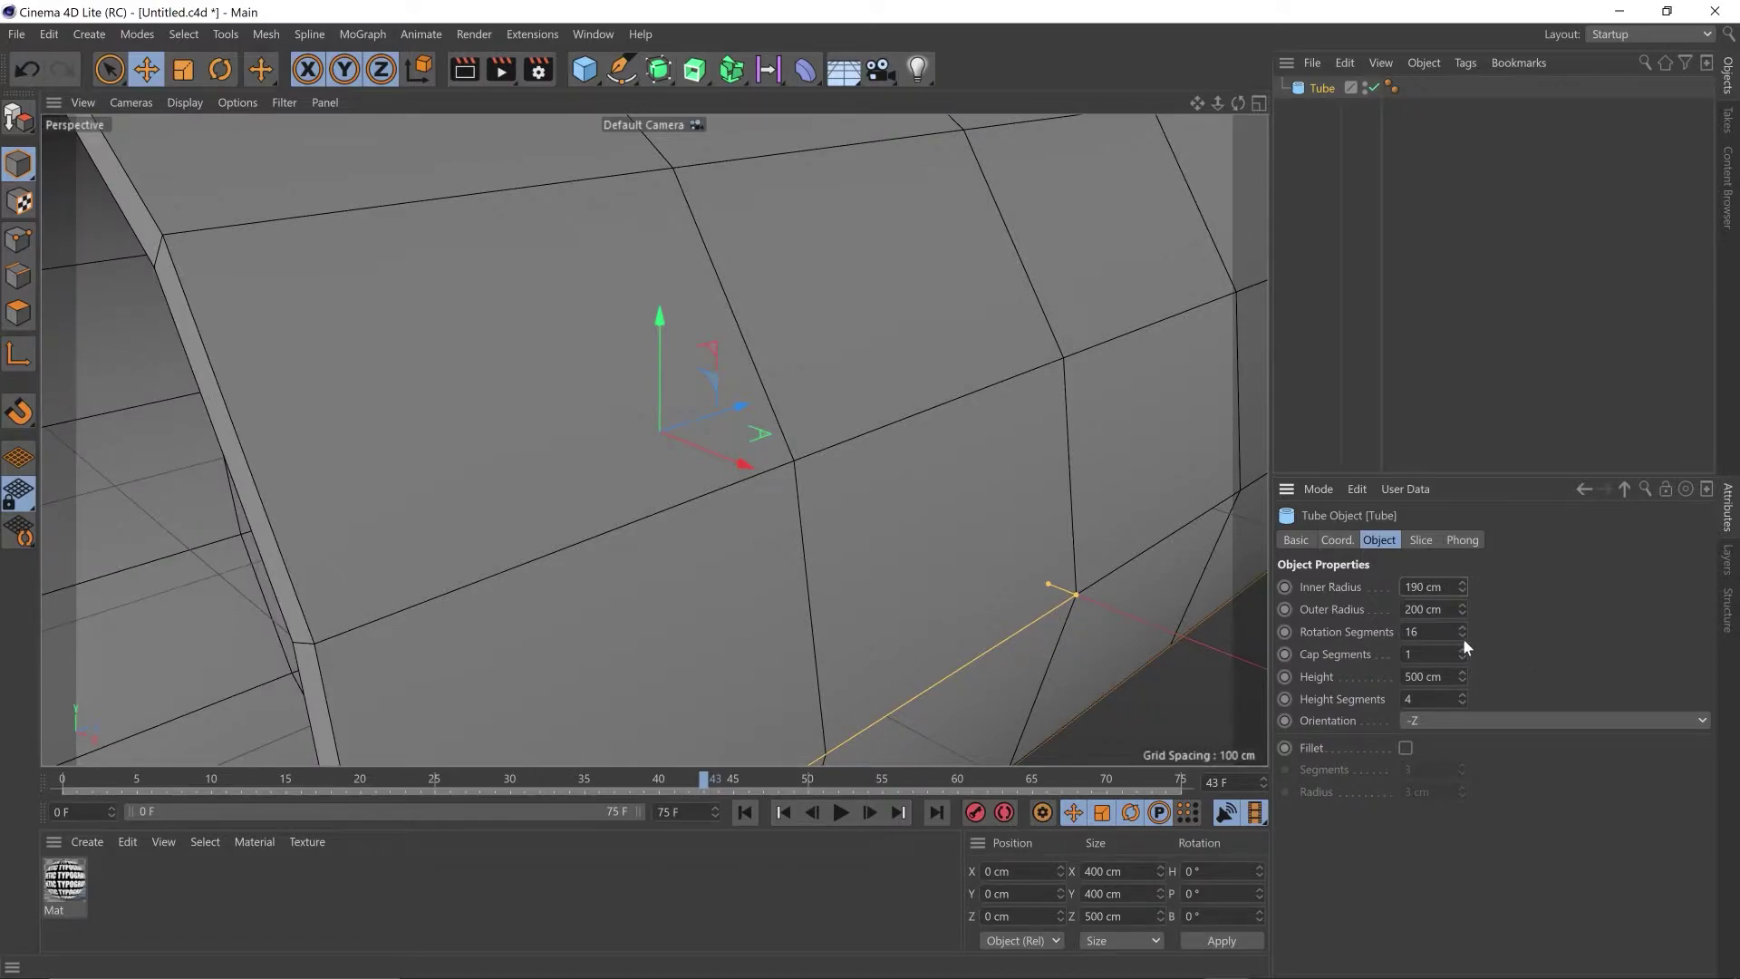
# - Set the tube's rotation segments to 170 and its height segments to 70
pyautogui.moveTo(1463, 633); pyautogui.dragTo(1568, 633)
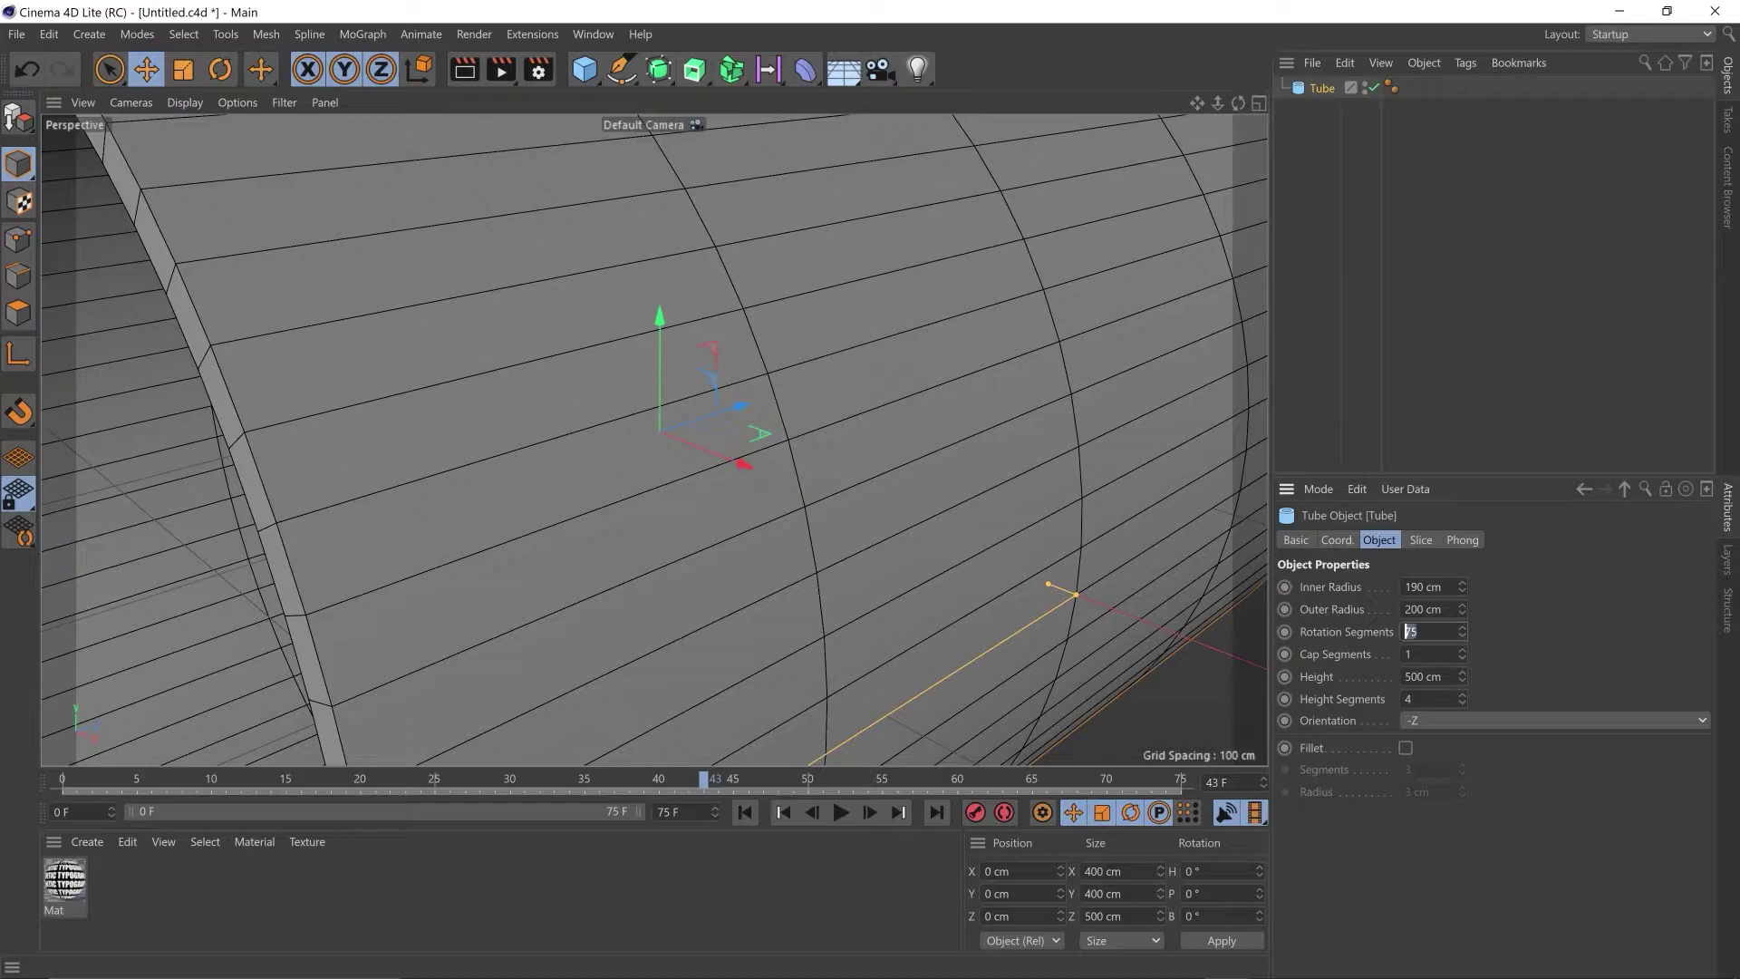
pyautogui.write('170')
pyautogui.press('Return')
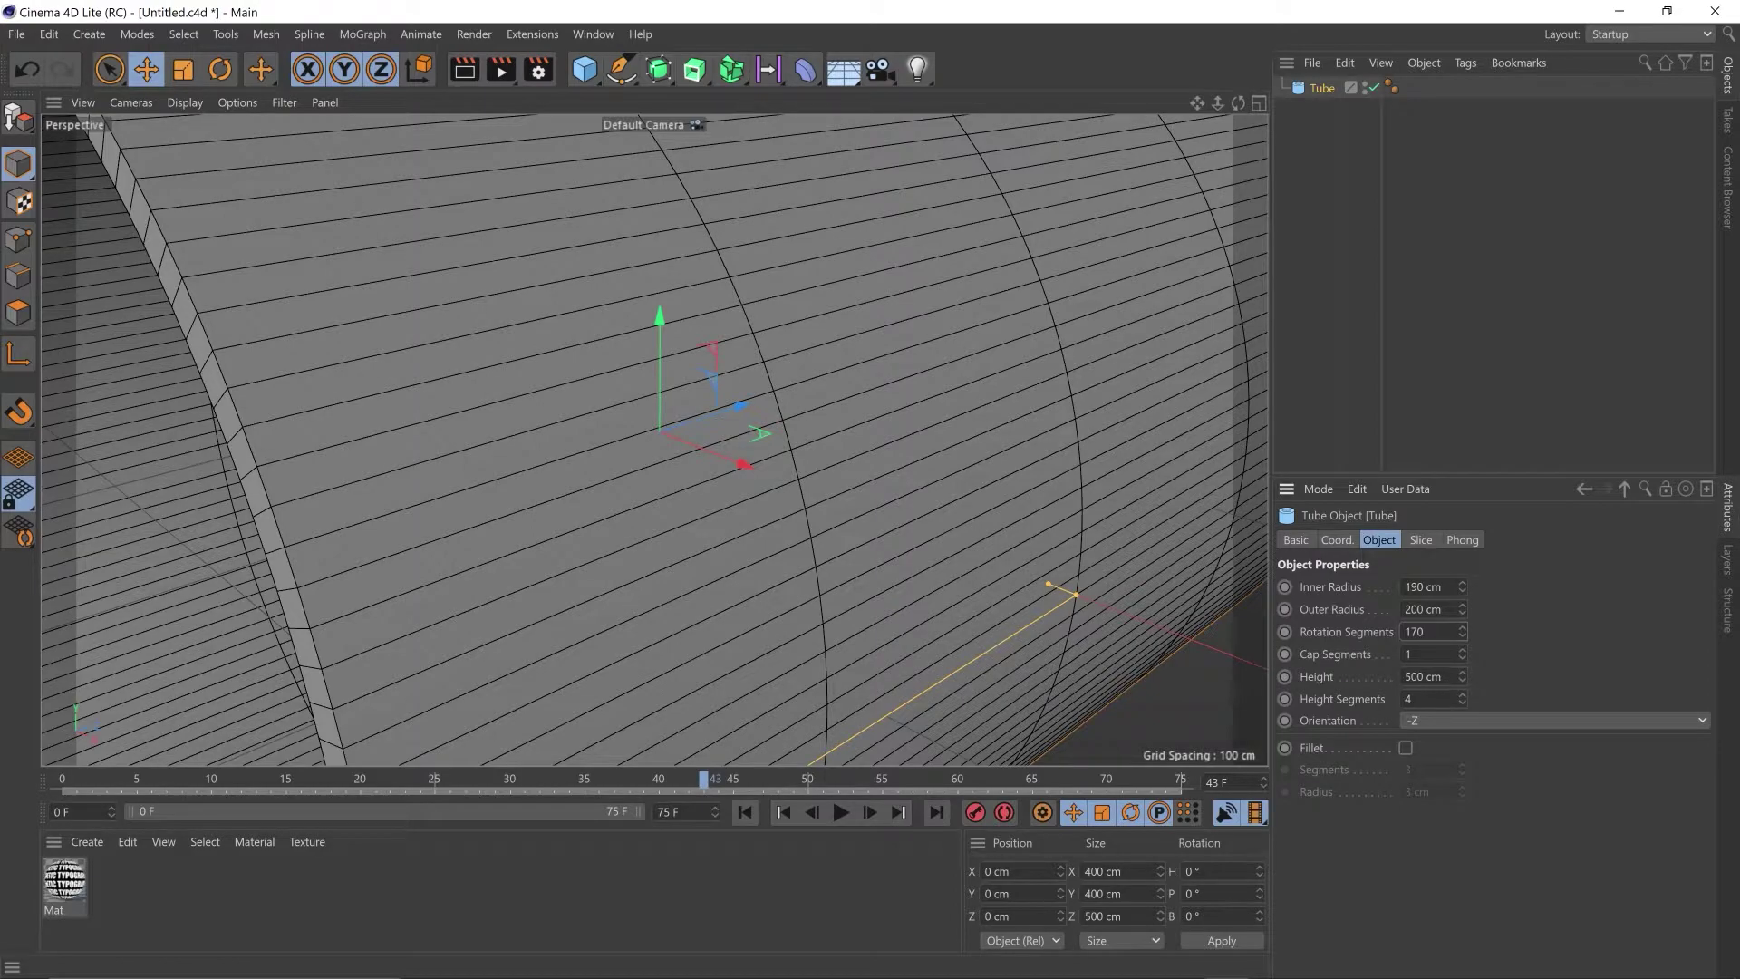
pyautogui.moveTo(1425, 699); pyautogui.dragTo(1255, 714)
pyautogui.write('70')
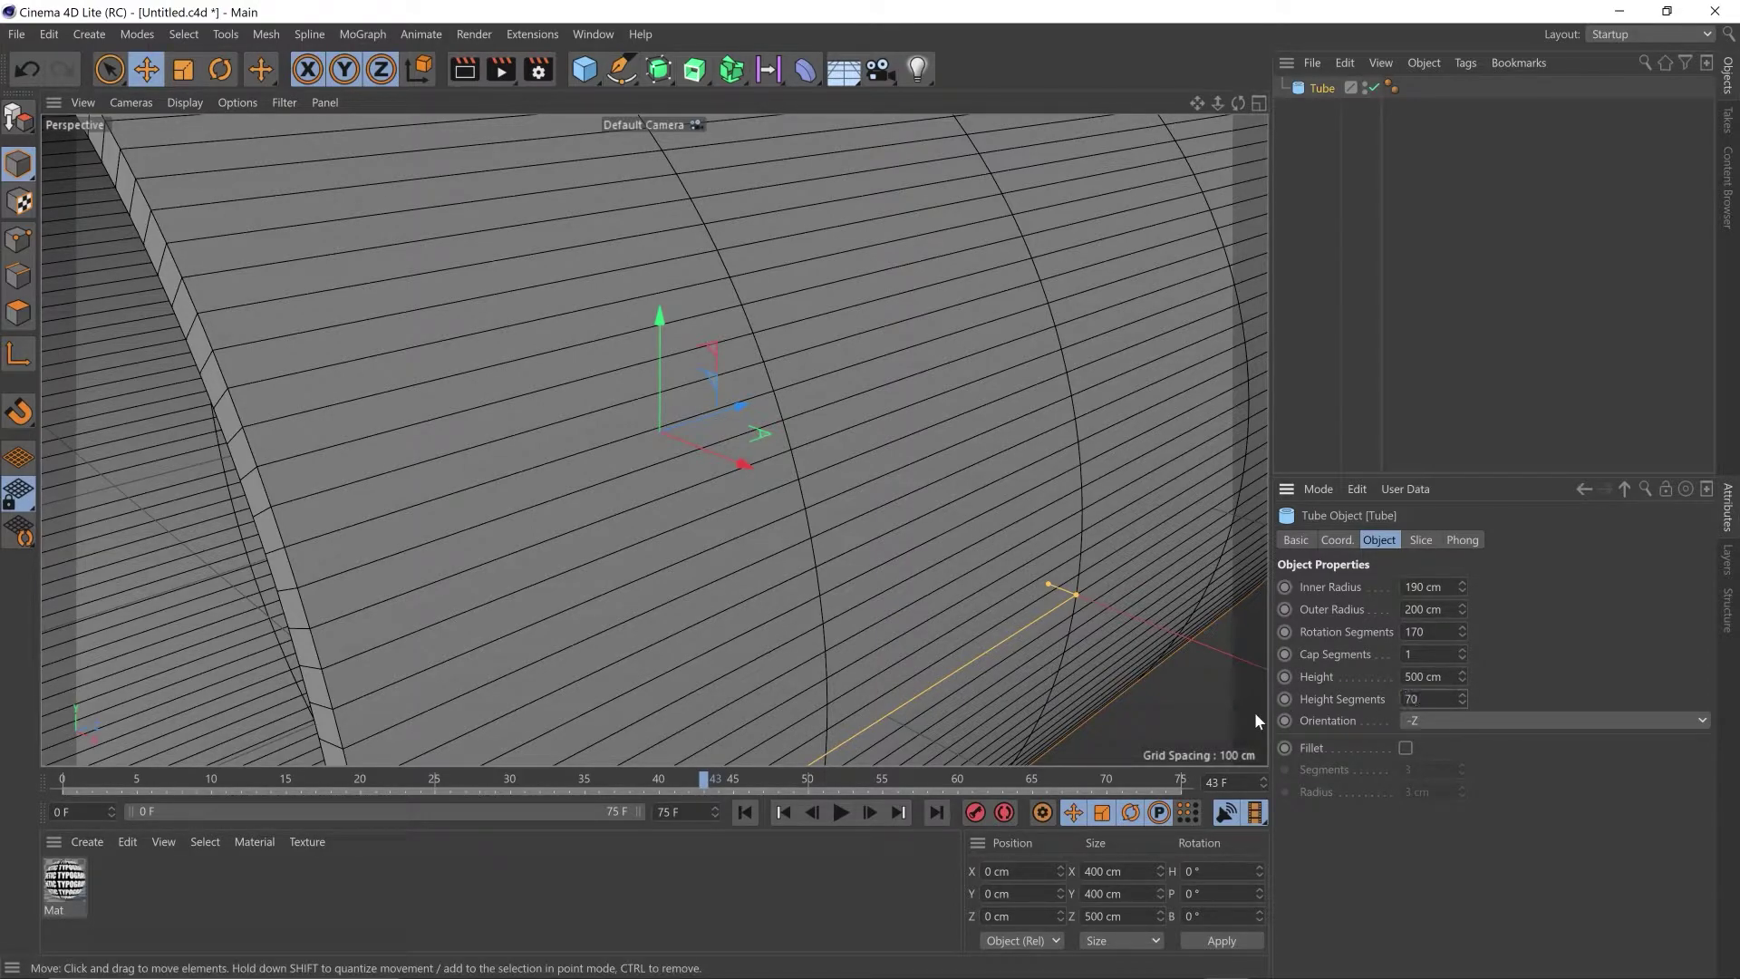
pyautogui.press('Return')
# - Add a Taper deformer and set its R.P rotation to -90°
pyautogui.keyDown('alt'); pyautogui.moveTo(537, 394); pyautogui.dragTo(519, 544, button='right'); pyautogui.keyUp('alt')
pyautogui.keyDown('alt'); pyautogui.moveTo(541, 487); pyautogui.dragTo(596, 494, button='middle'); pyautogui.keyUp('alt')
pyautogui.keyDown('alt'); pyautogui.moveTo(574, 454); pyautogui.dragTo(571, 542, button='right'); pyautogui.keyUp('alt')
pyautogui.keyDown('alt'); pyautogui.moveTo(560, 520); pyautogui.dragTo(593, 497); pyautogui.keyUp('alt')
pyautogui.keyDown('alt'); pyautogui.moveTo(593, 496); pyautogui.dragTo(628, 453, button='middle'); pyautogui.keyUp('alt')
pyautogui.keyDown('alt'); pyautogui.moveTo(627, 451); pyautogui.dragTo(545, 425); pyautogui.keyUp('alt')
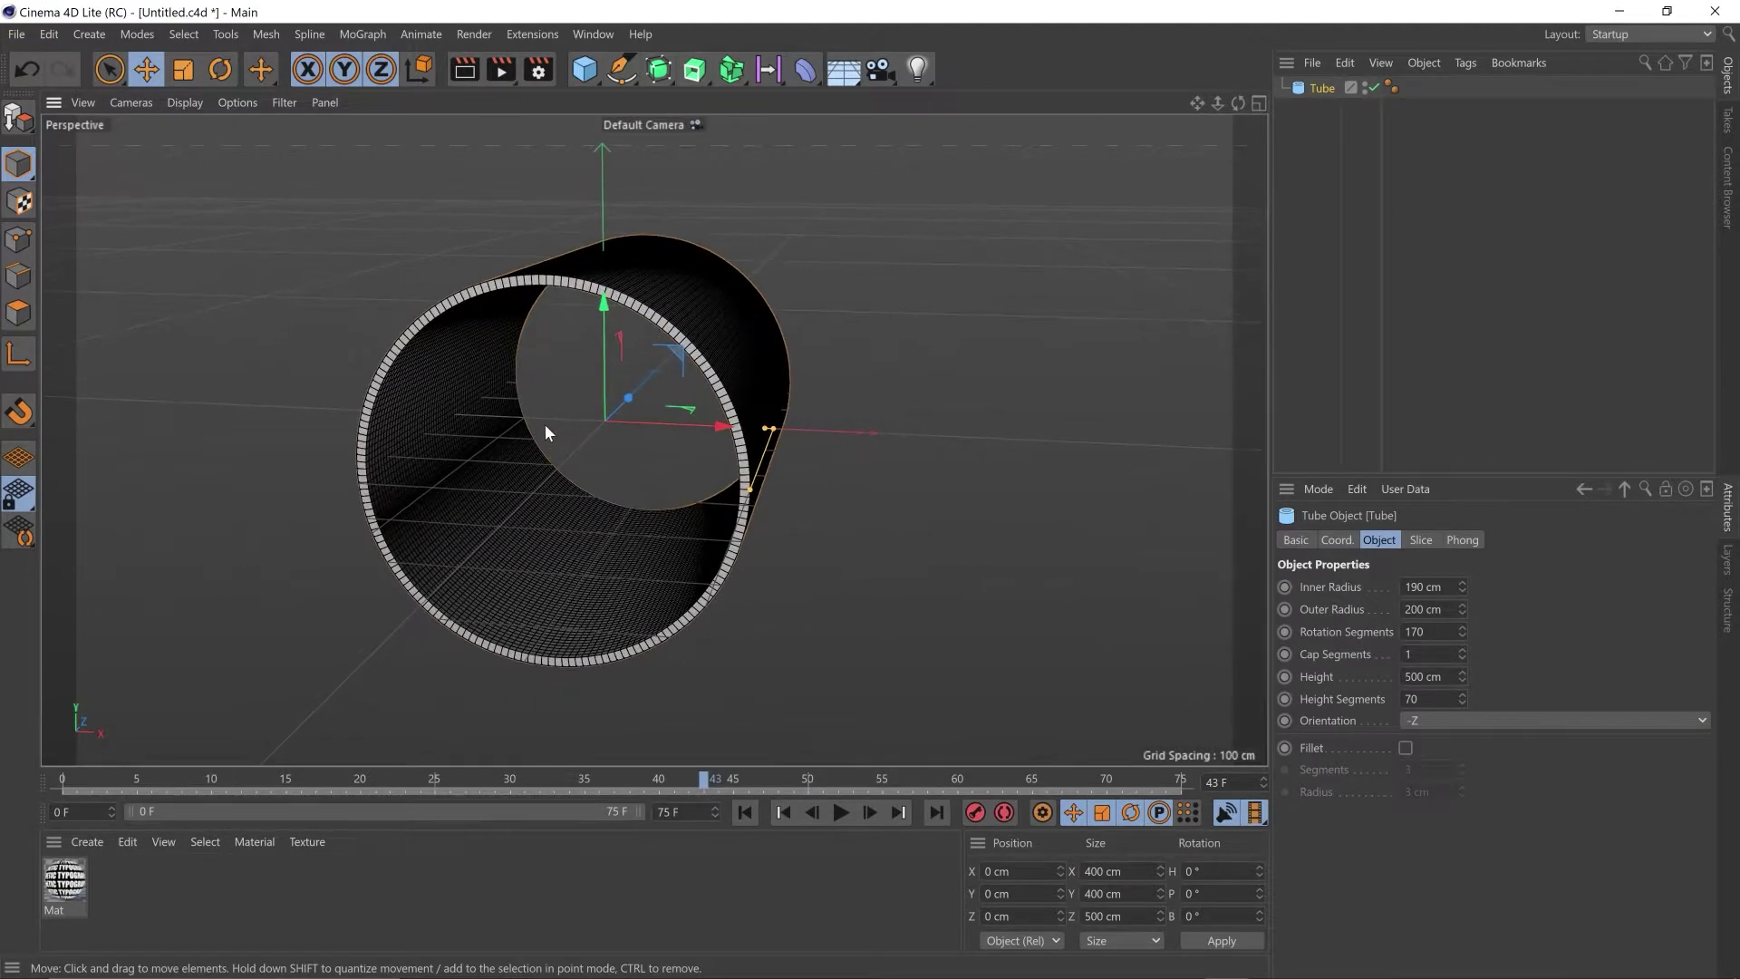
pyautogui.click(806, 70)
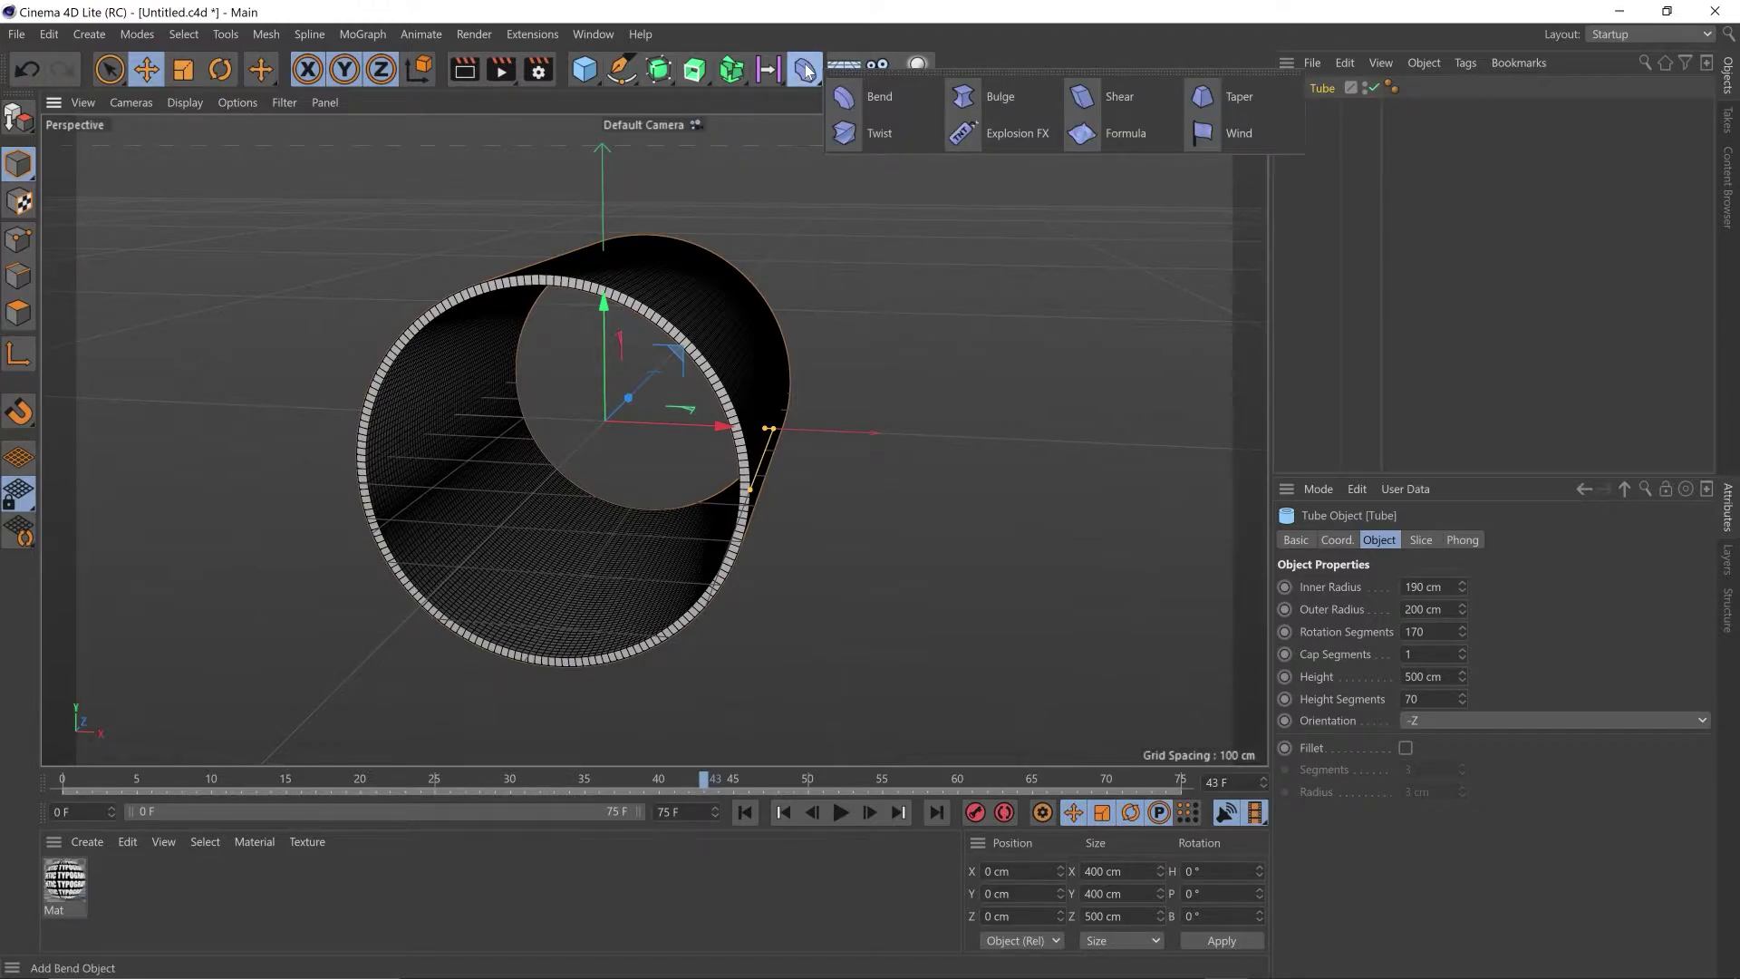
pyautogui.click(1266, 90)
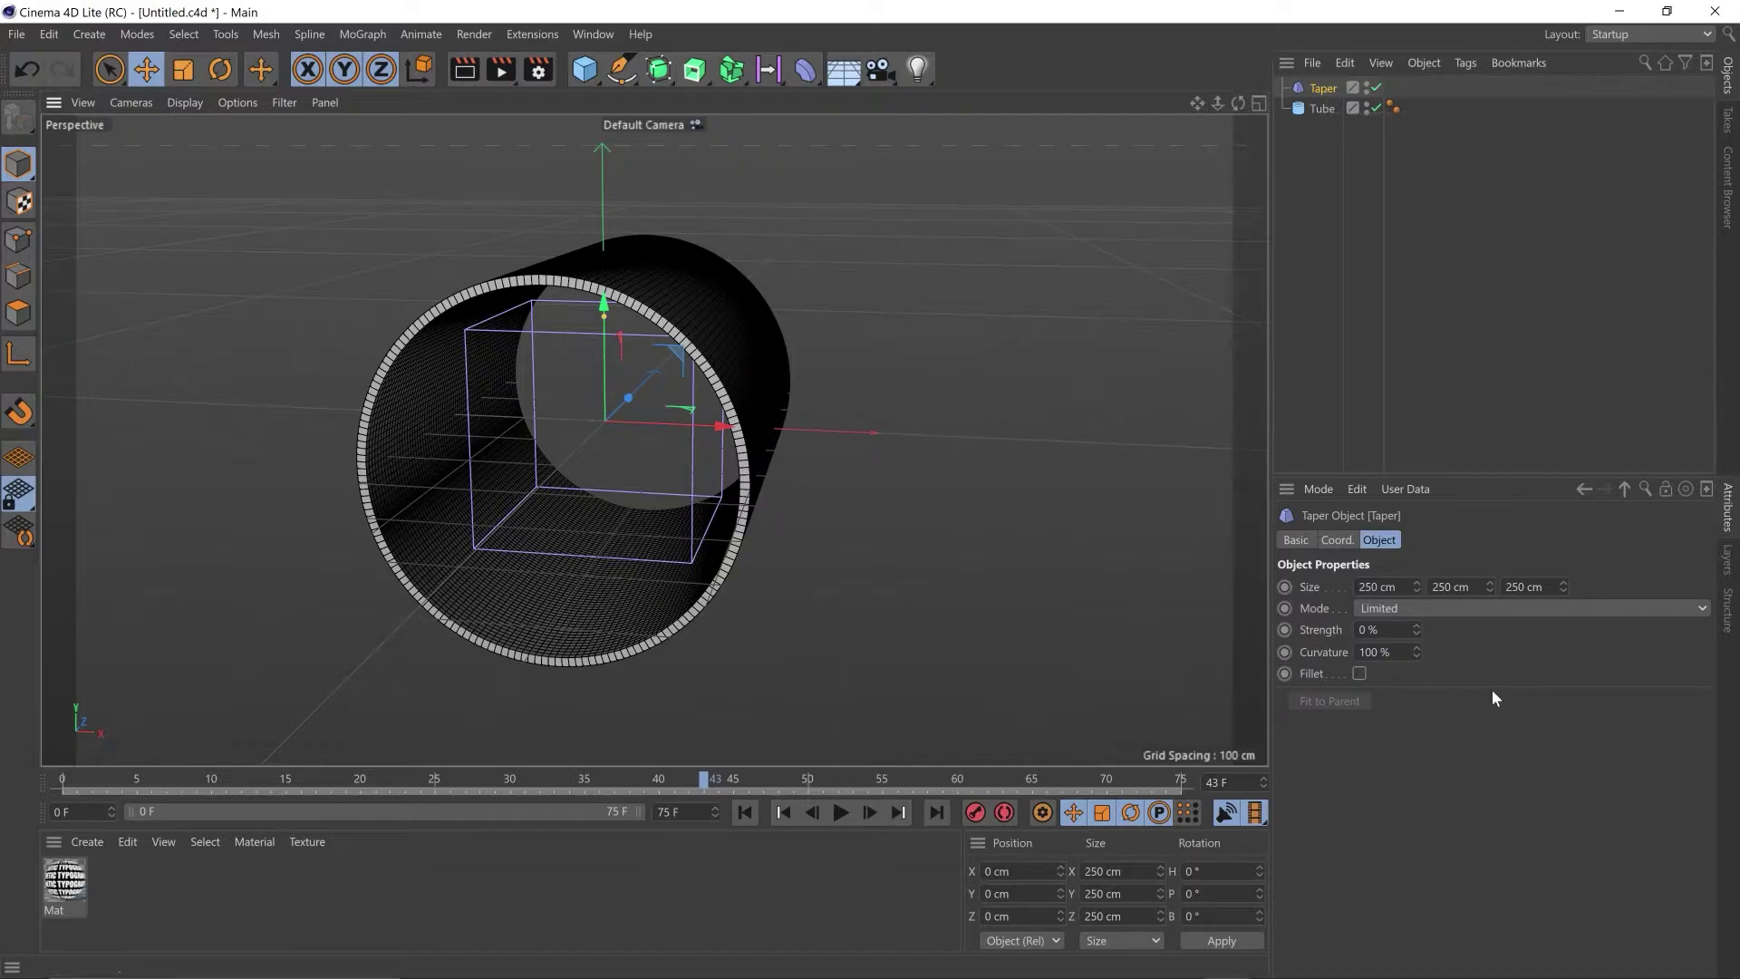
pyautogui.click(1337, 540)
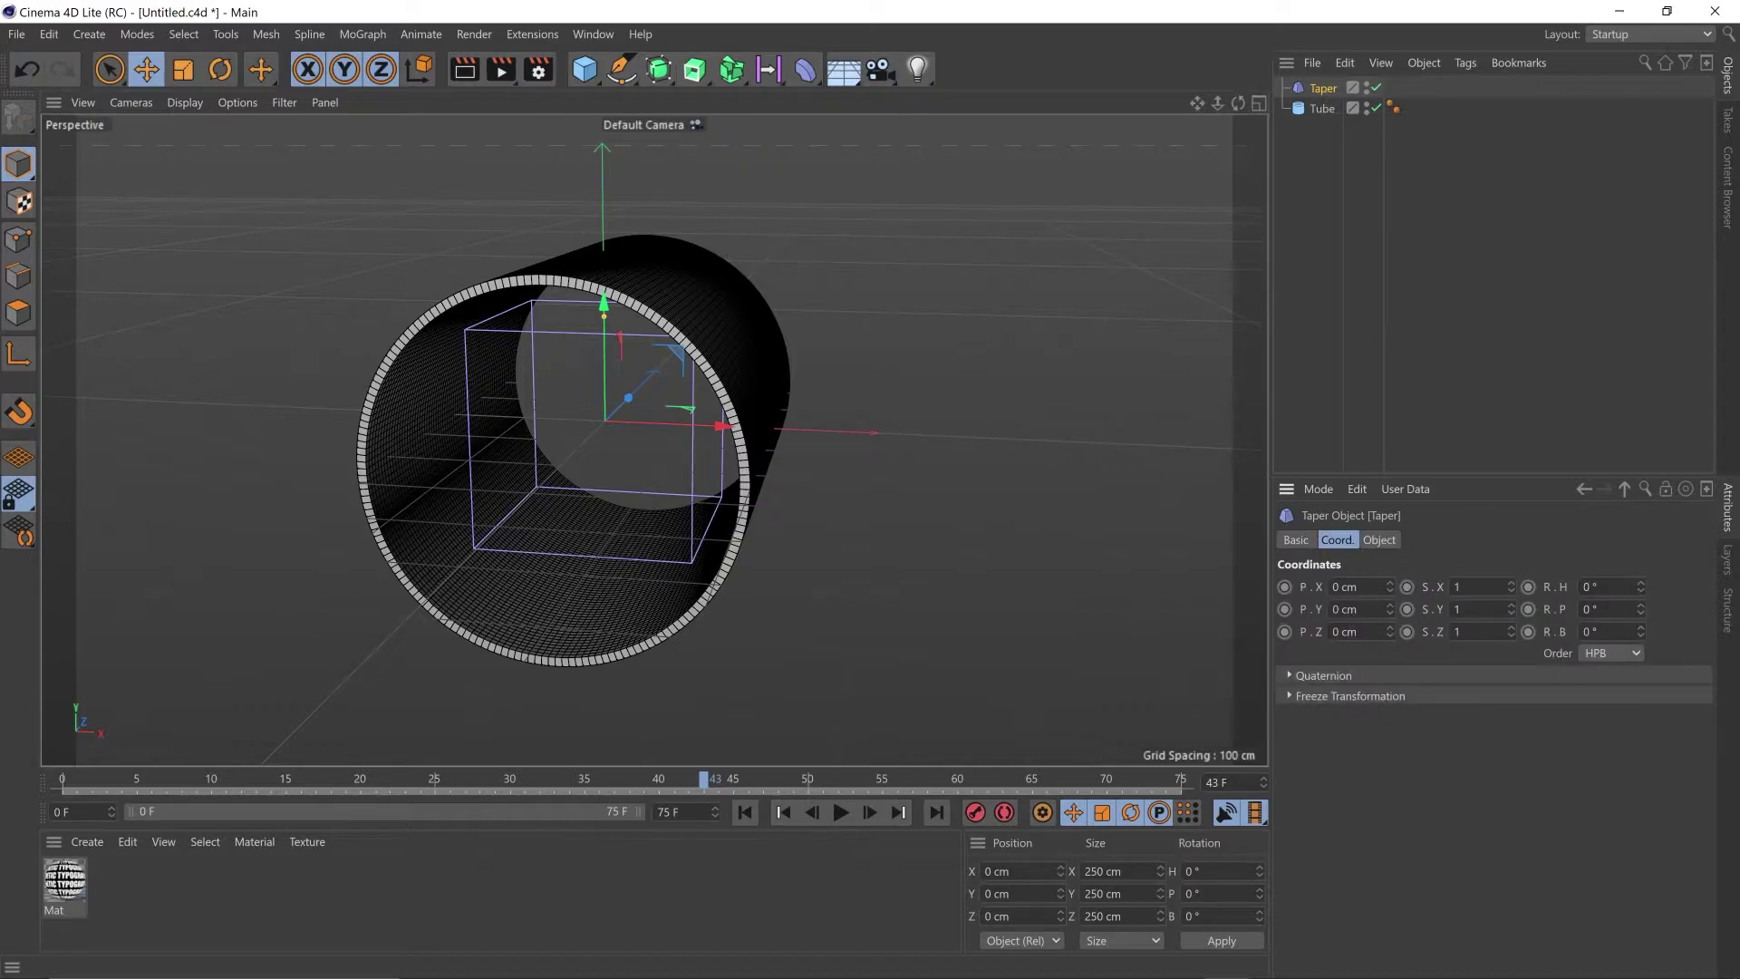
pyautogui.click(1597, 609)
pyautogui.write('-90')
pyautogui.press('Return')
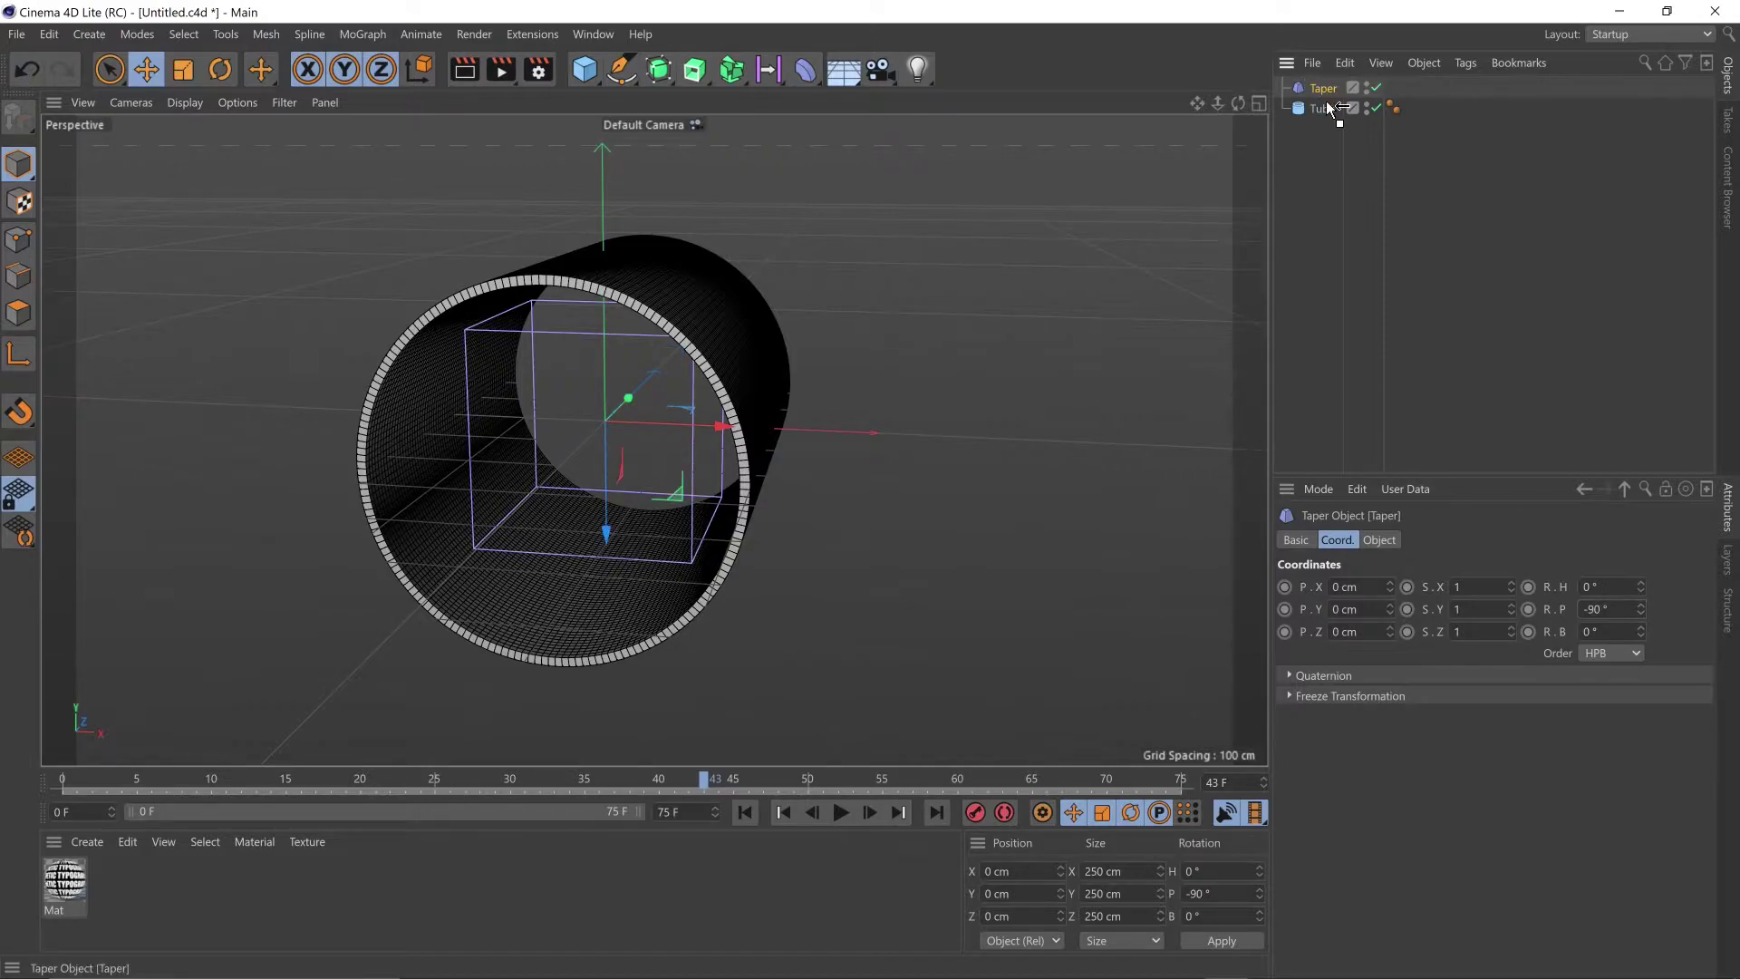
# - Make the Taper a child of the Tube, fit it to its parent and set its strength to 99%
pyautogui.moveTo(1324, 105); pyautogui.dragTo(1321, 105)
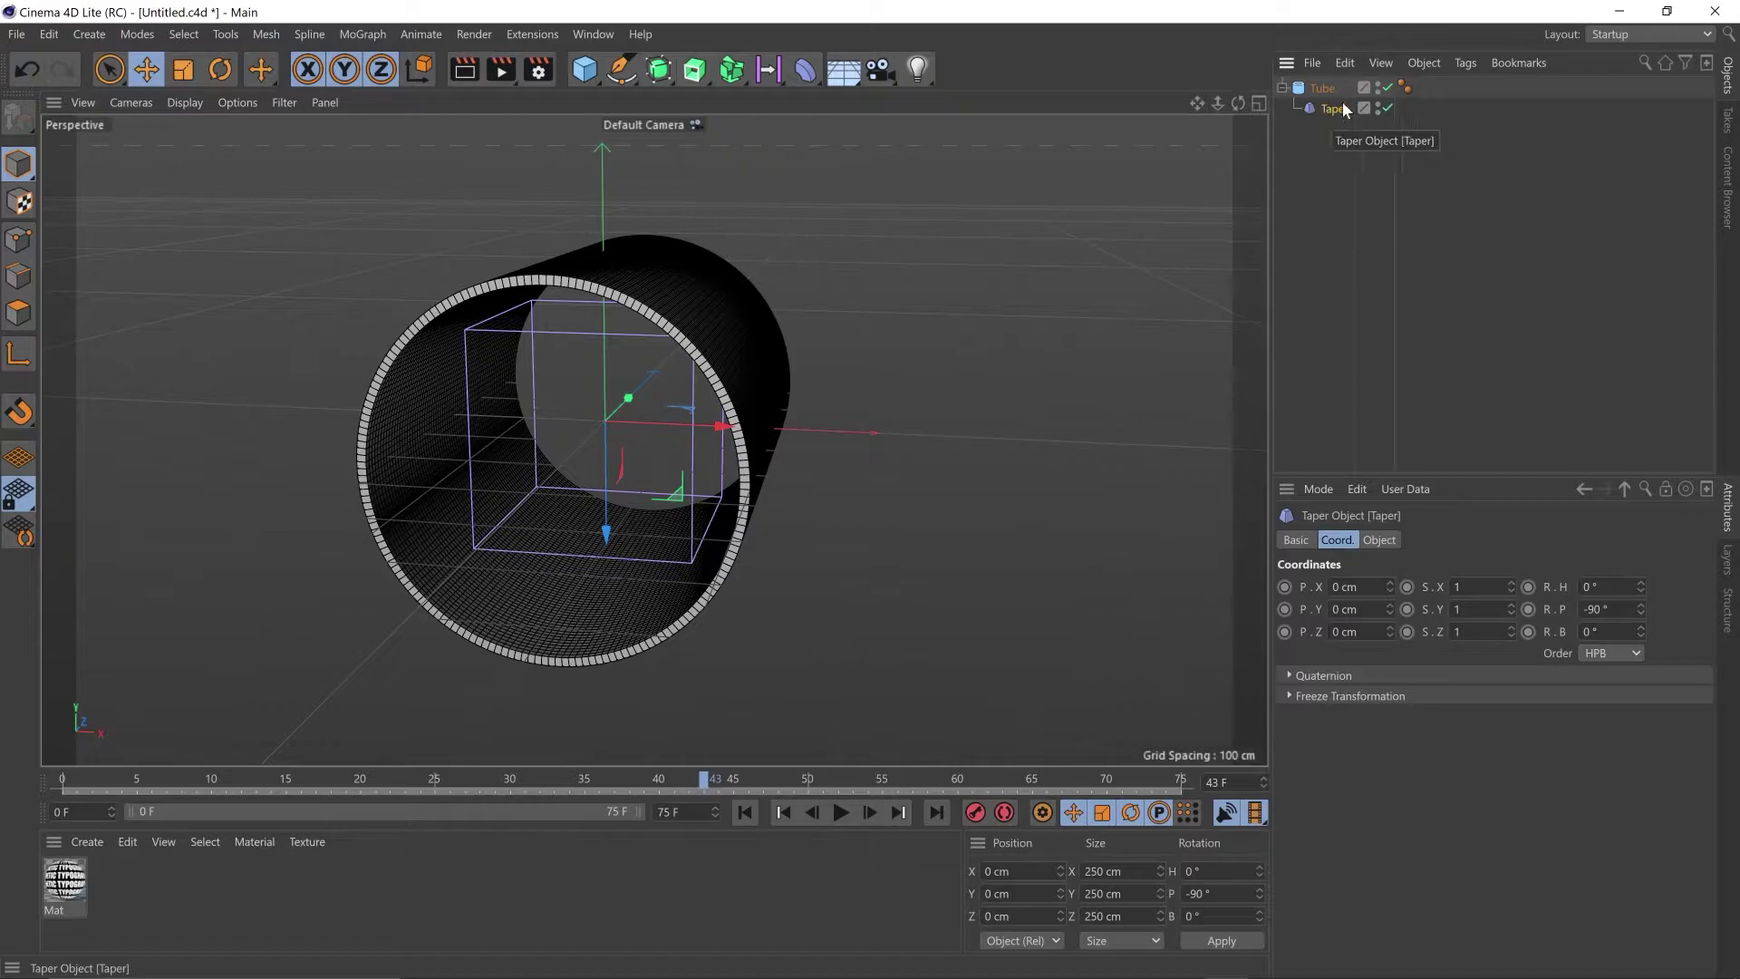
pyautogui.click(1389, 540)
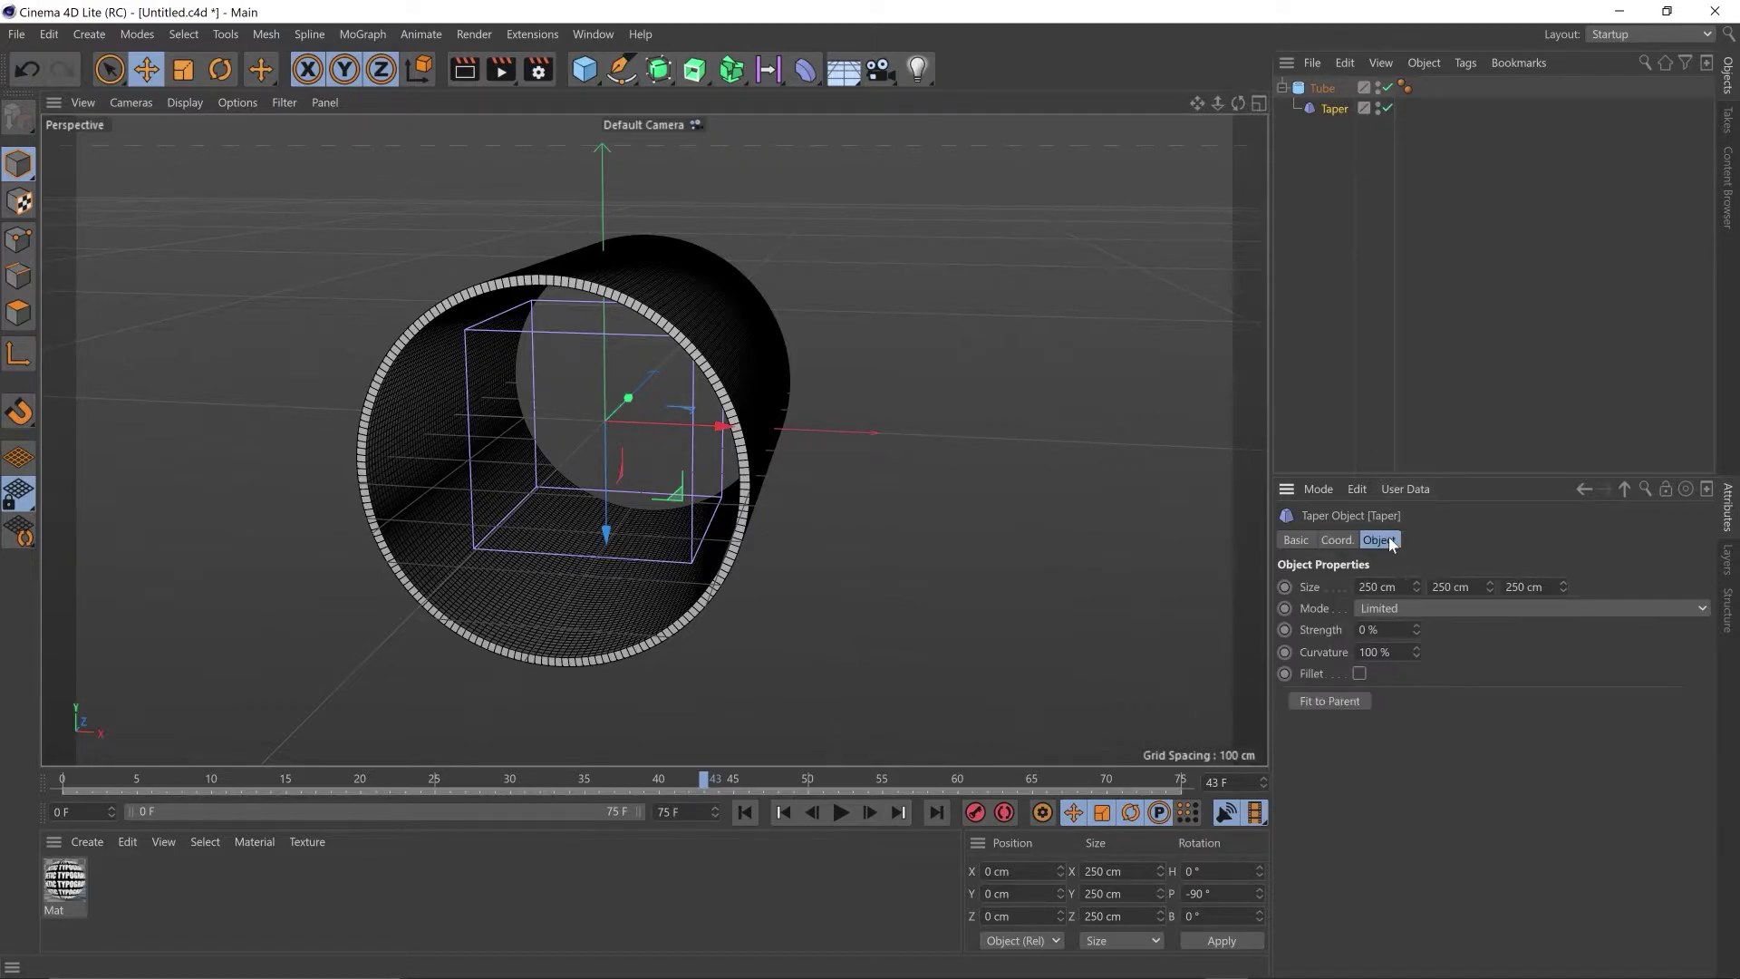
pyautogui.click(1329, 701)
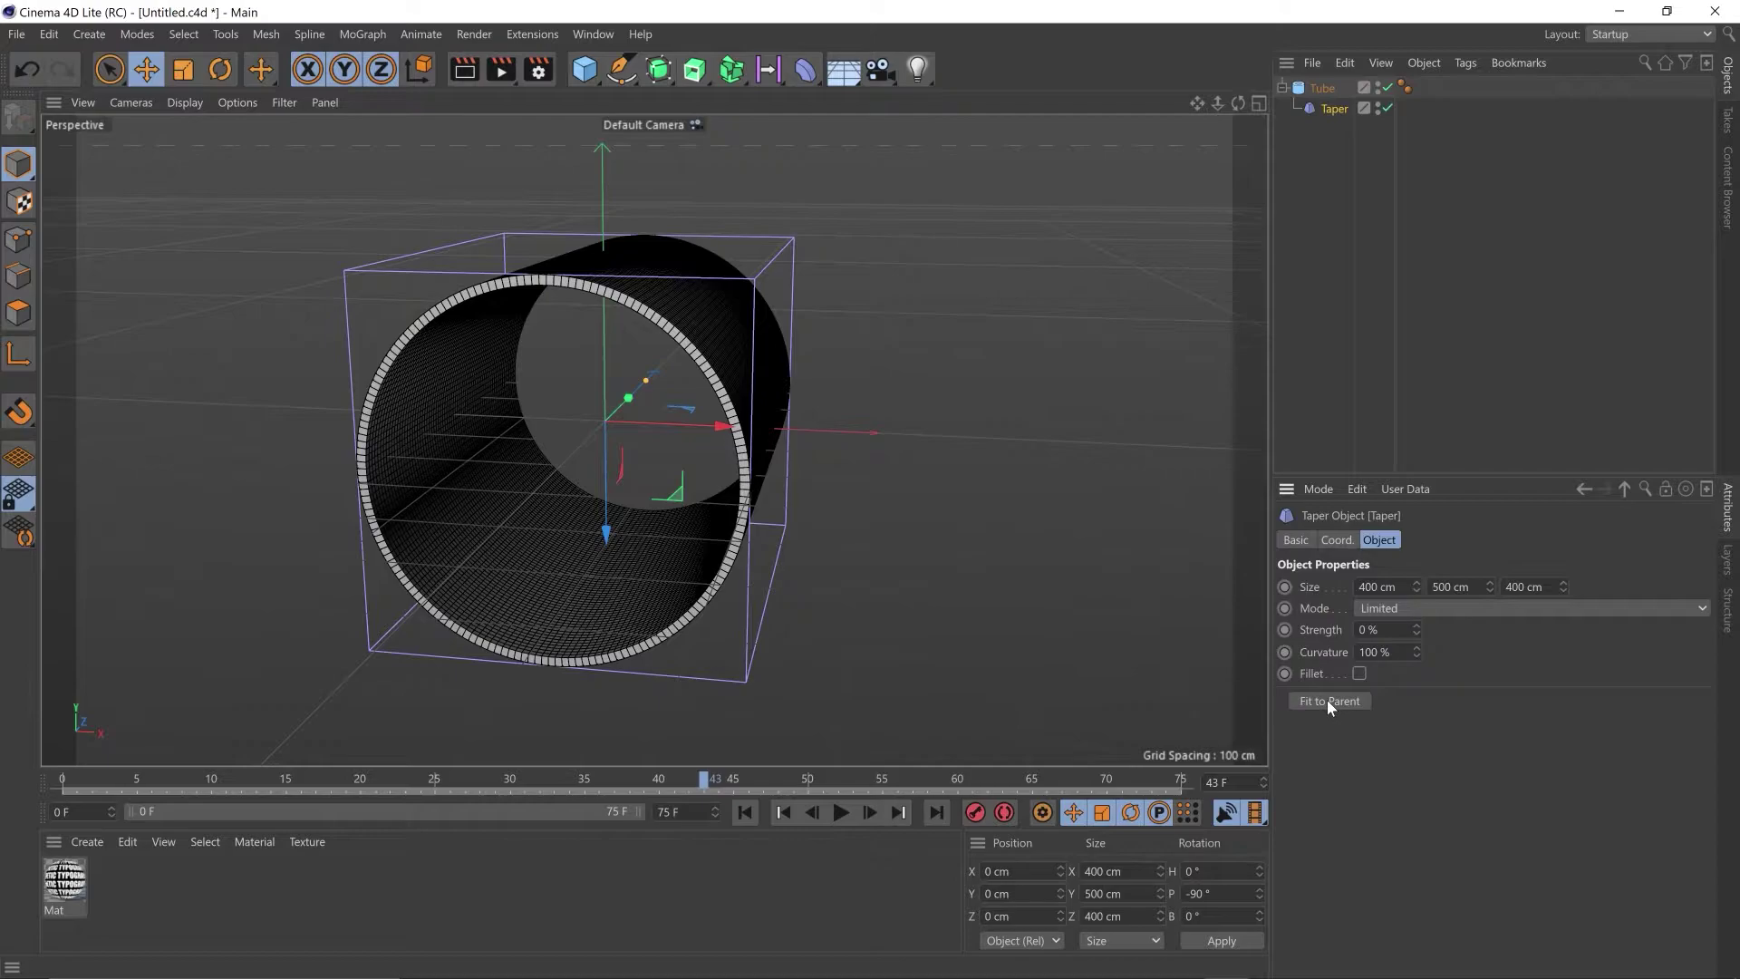
pyautogui.moveTo(1418, 629); pyautogui.dragTo(1509, 629)
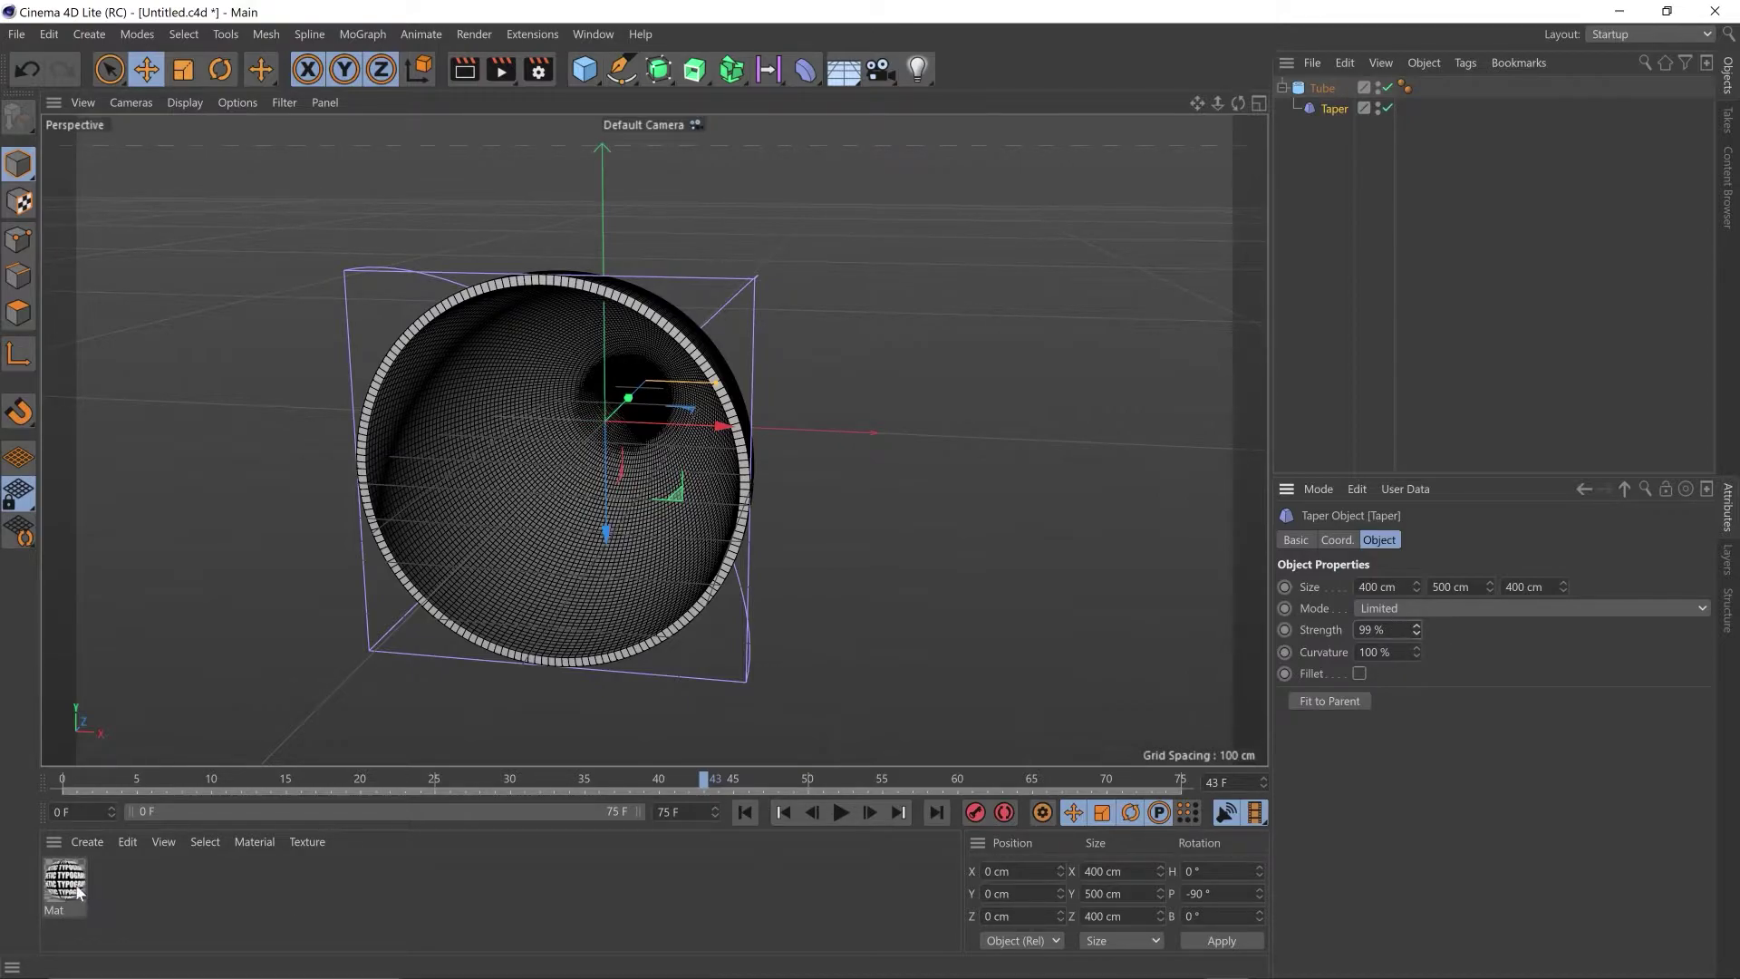
# - Apply the Mat material to the tube and set the material tag's Tiles U and Tiles V to 3
pyautogui.moveTo(66, 886); pyautogui.dragTo(535, 516)
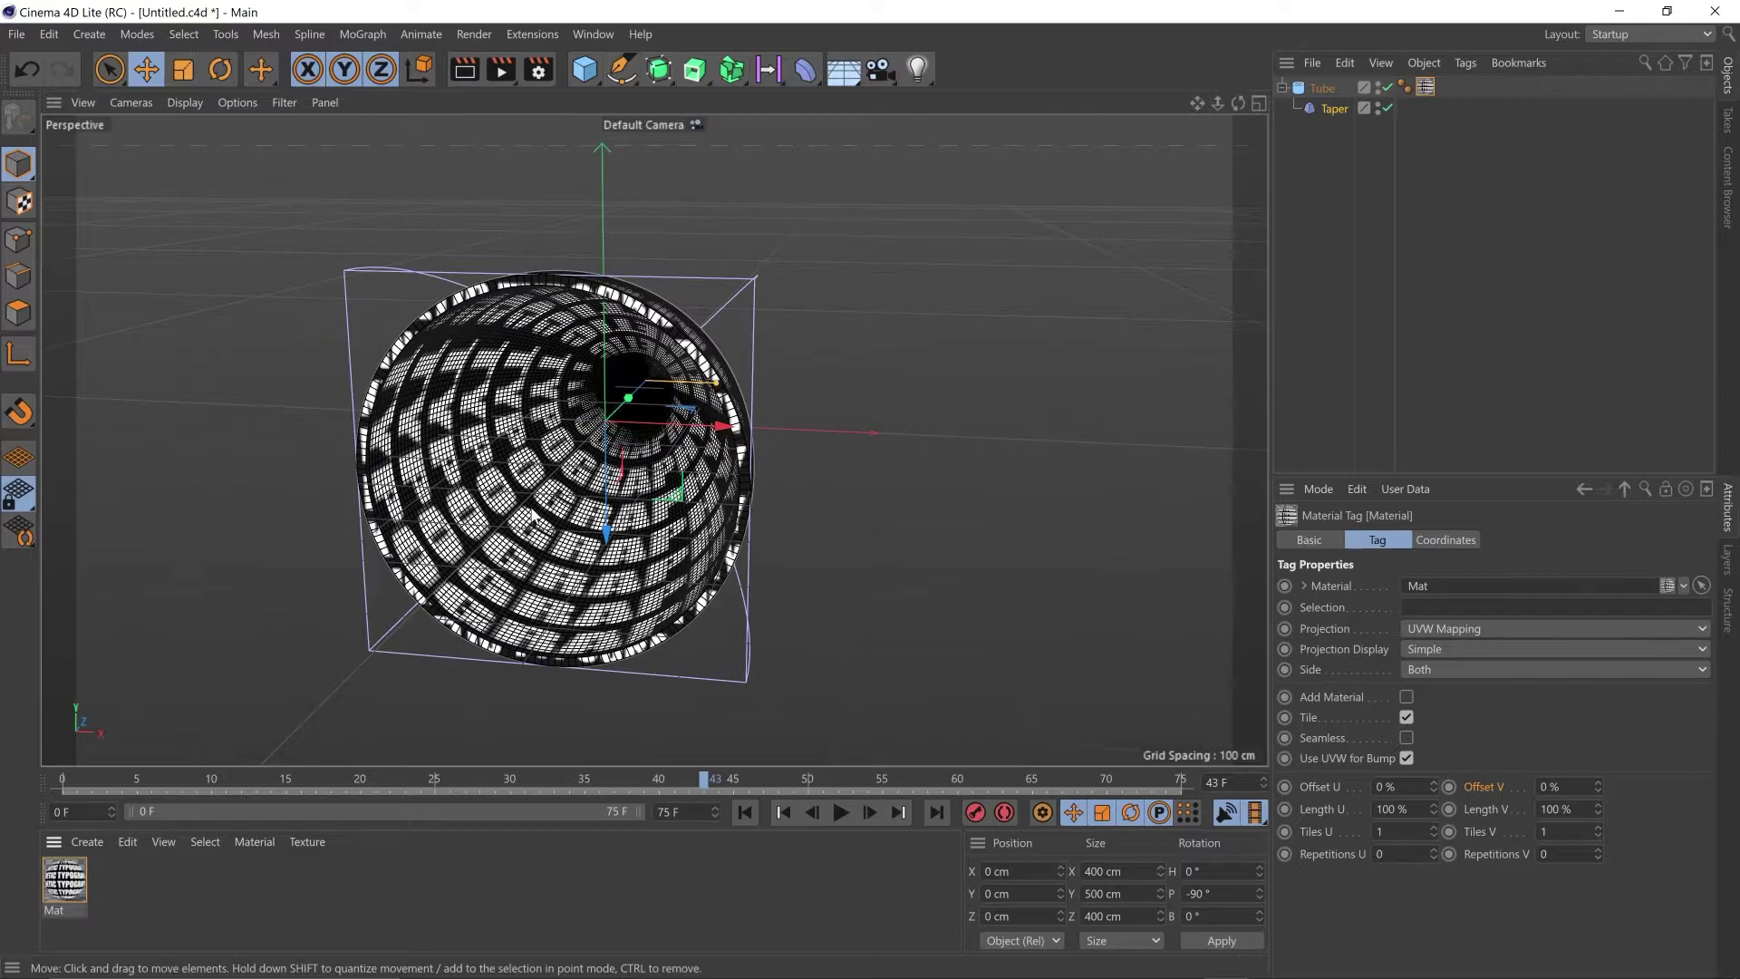
pyautogui.click(1405, 87)
pyautogui.click(1427, 88)
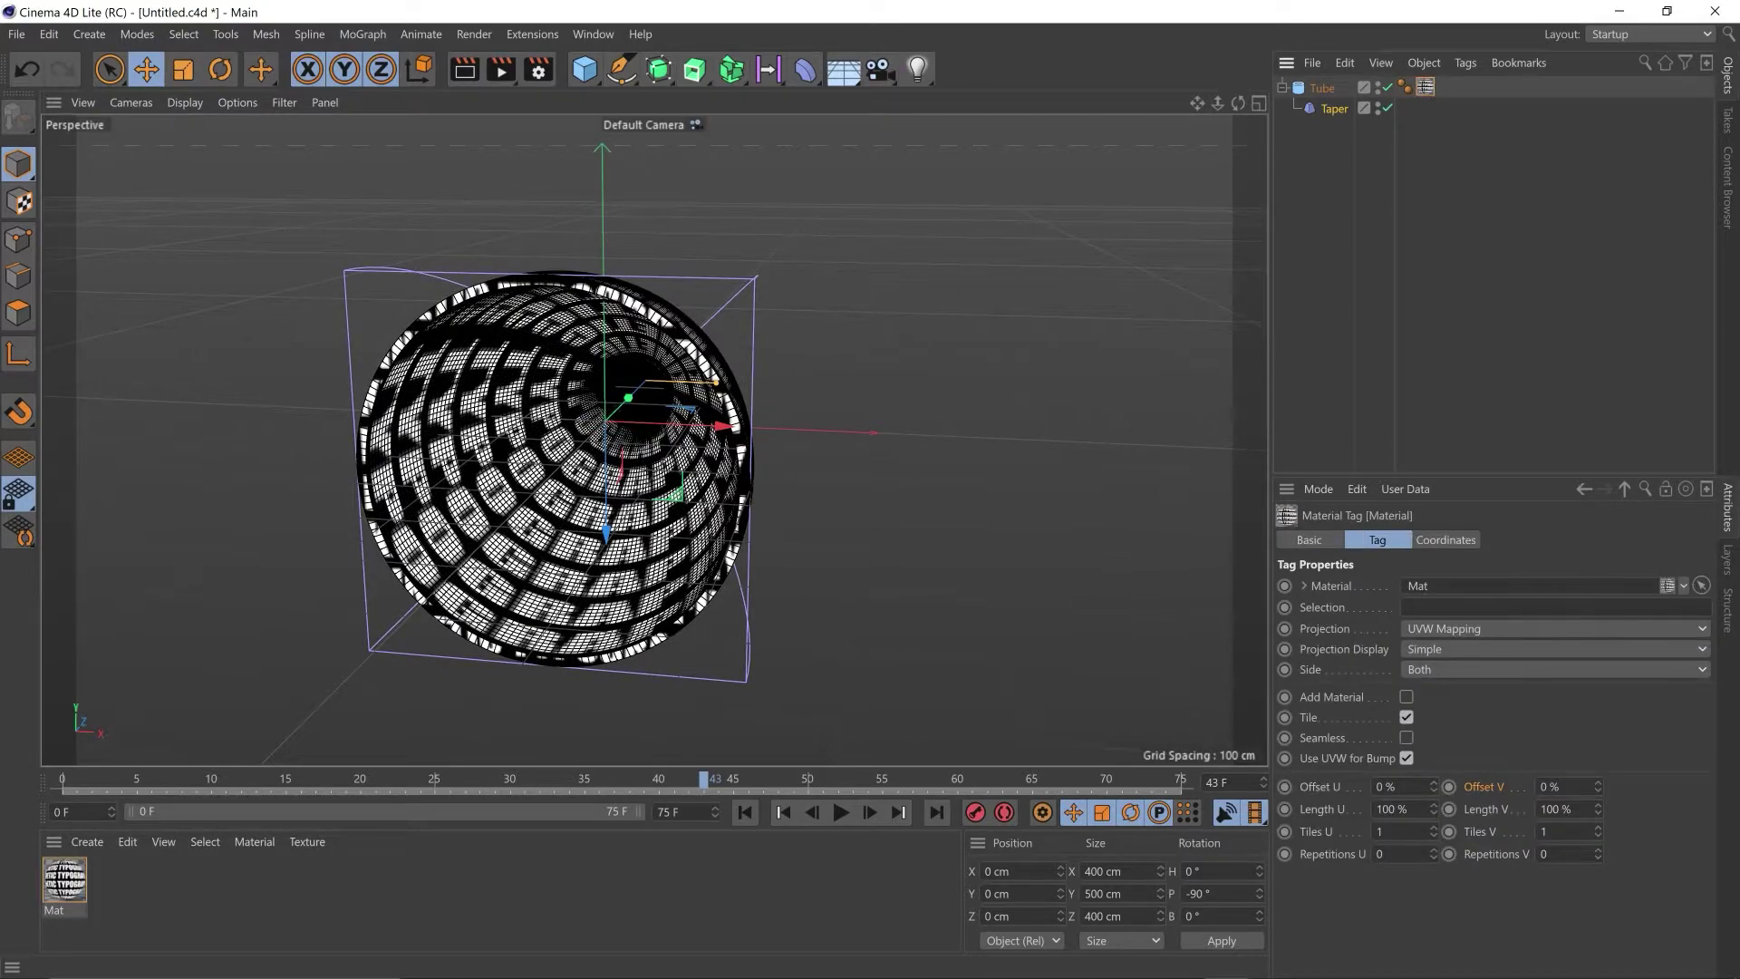
pyautogui.moveTo(1391, 832); pyautogui.dragTo(1236, 834)
pyautogui.write('3')
pyautogui.moveTo(1552, 832); pyautogui.dragTo(1540, 831)
pyautogui.write('3')
pyautogui.press('Return')
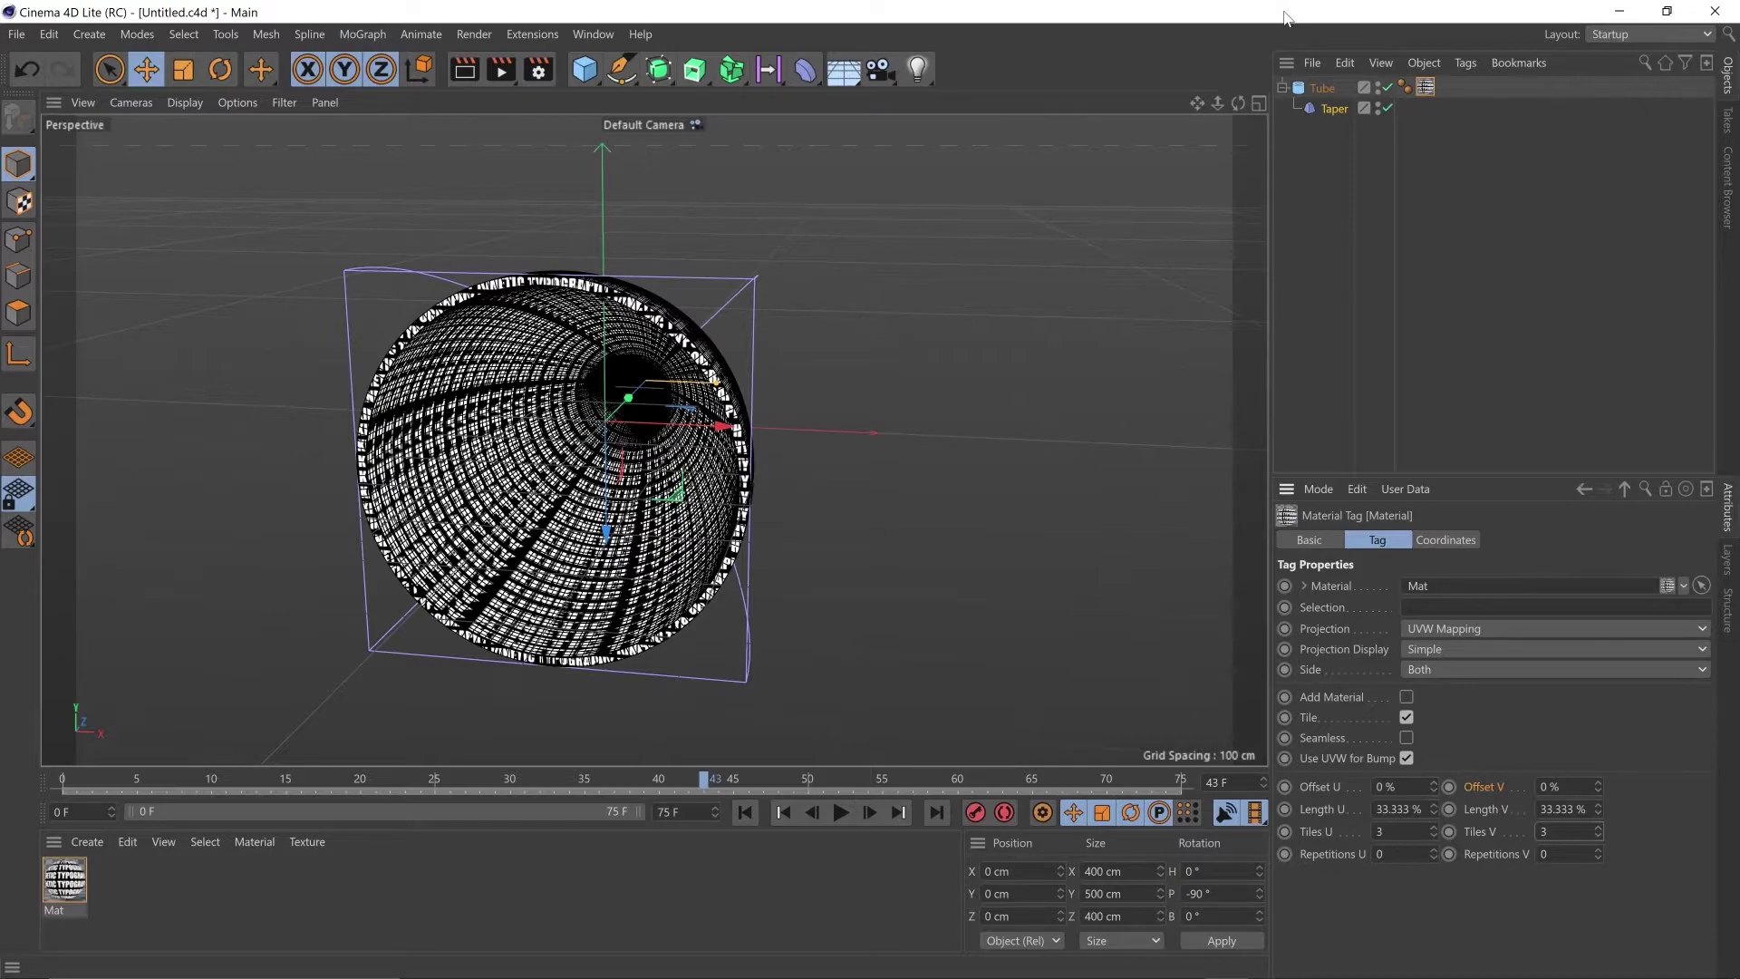
# - Add a Wind deformer and make it a child of the Tube, placed below the Taper
pyautogui.click(810, 72)
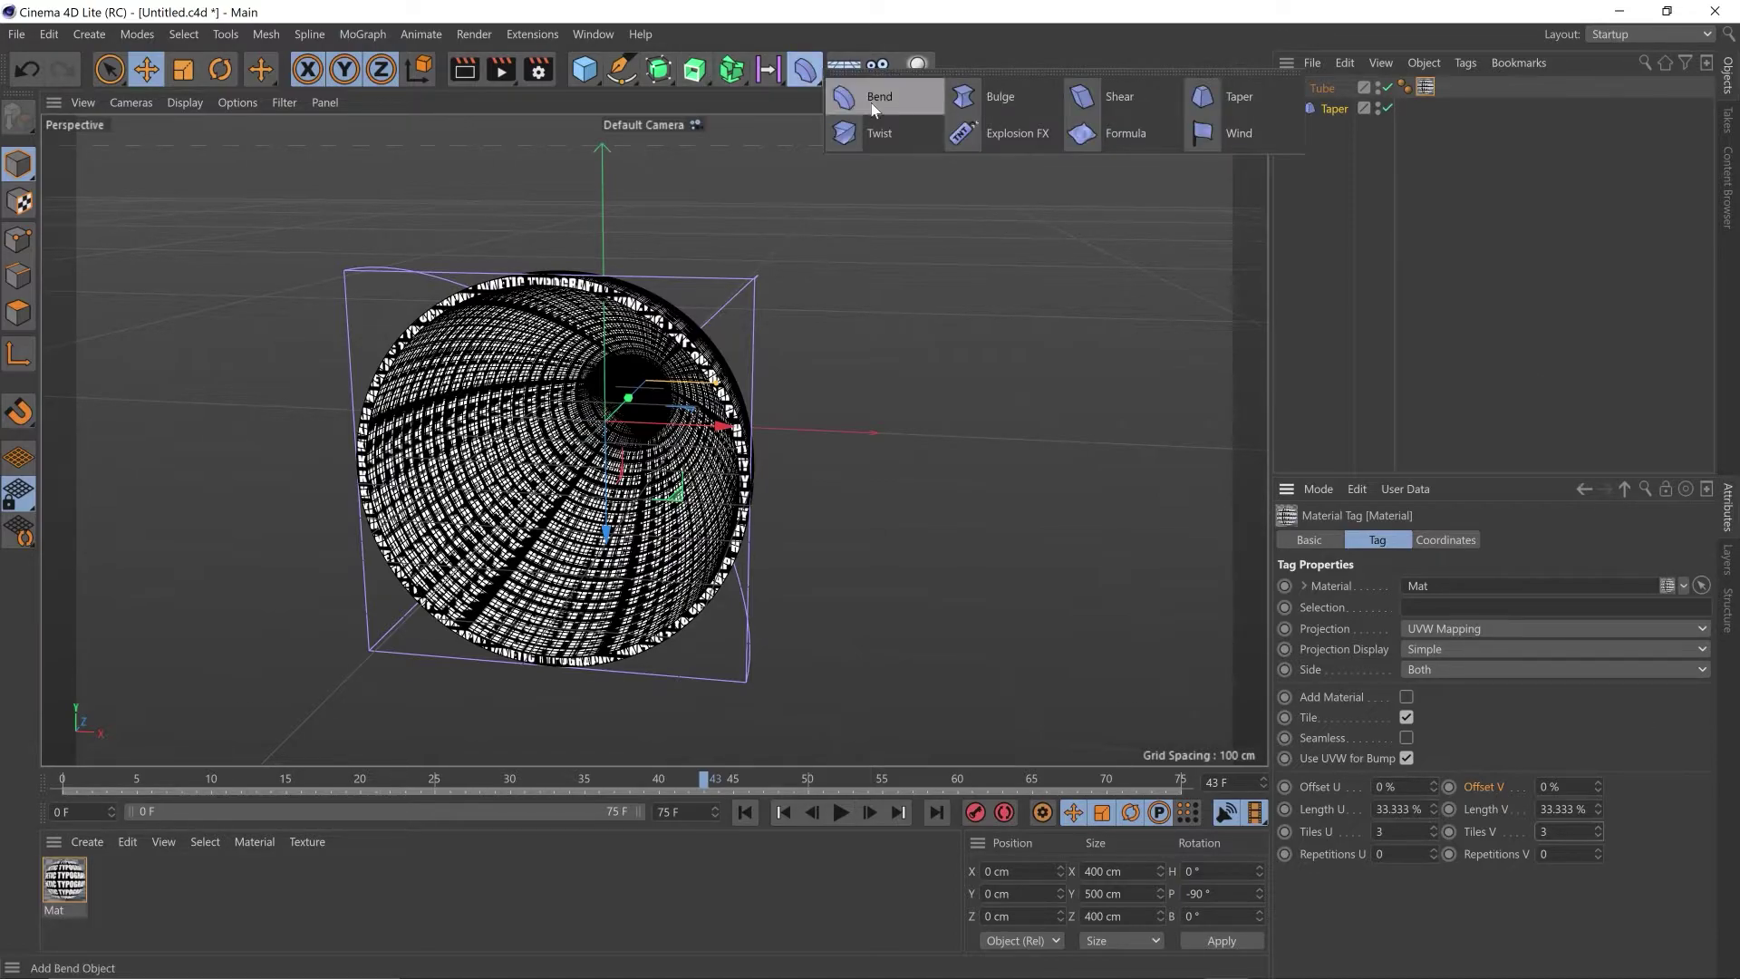
pyautogui.click(1202, 140)
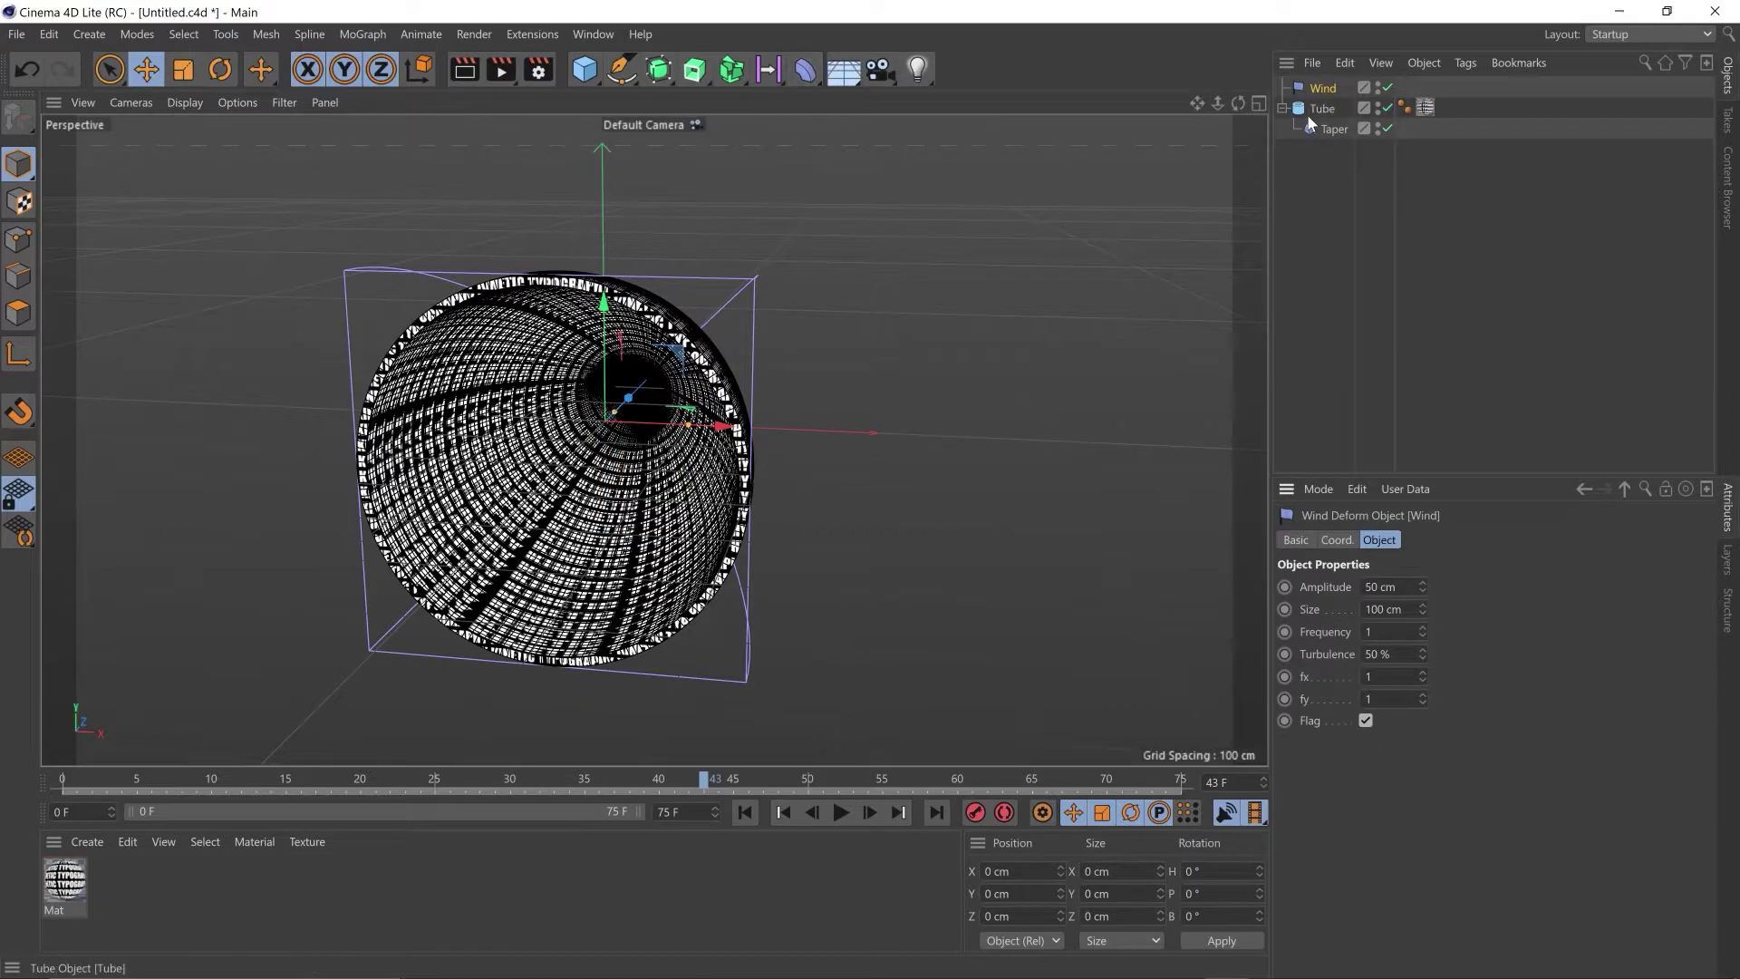
pyautogui.moveTo(1343, 88); pyautogui.dragTo(1325, 108)
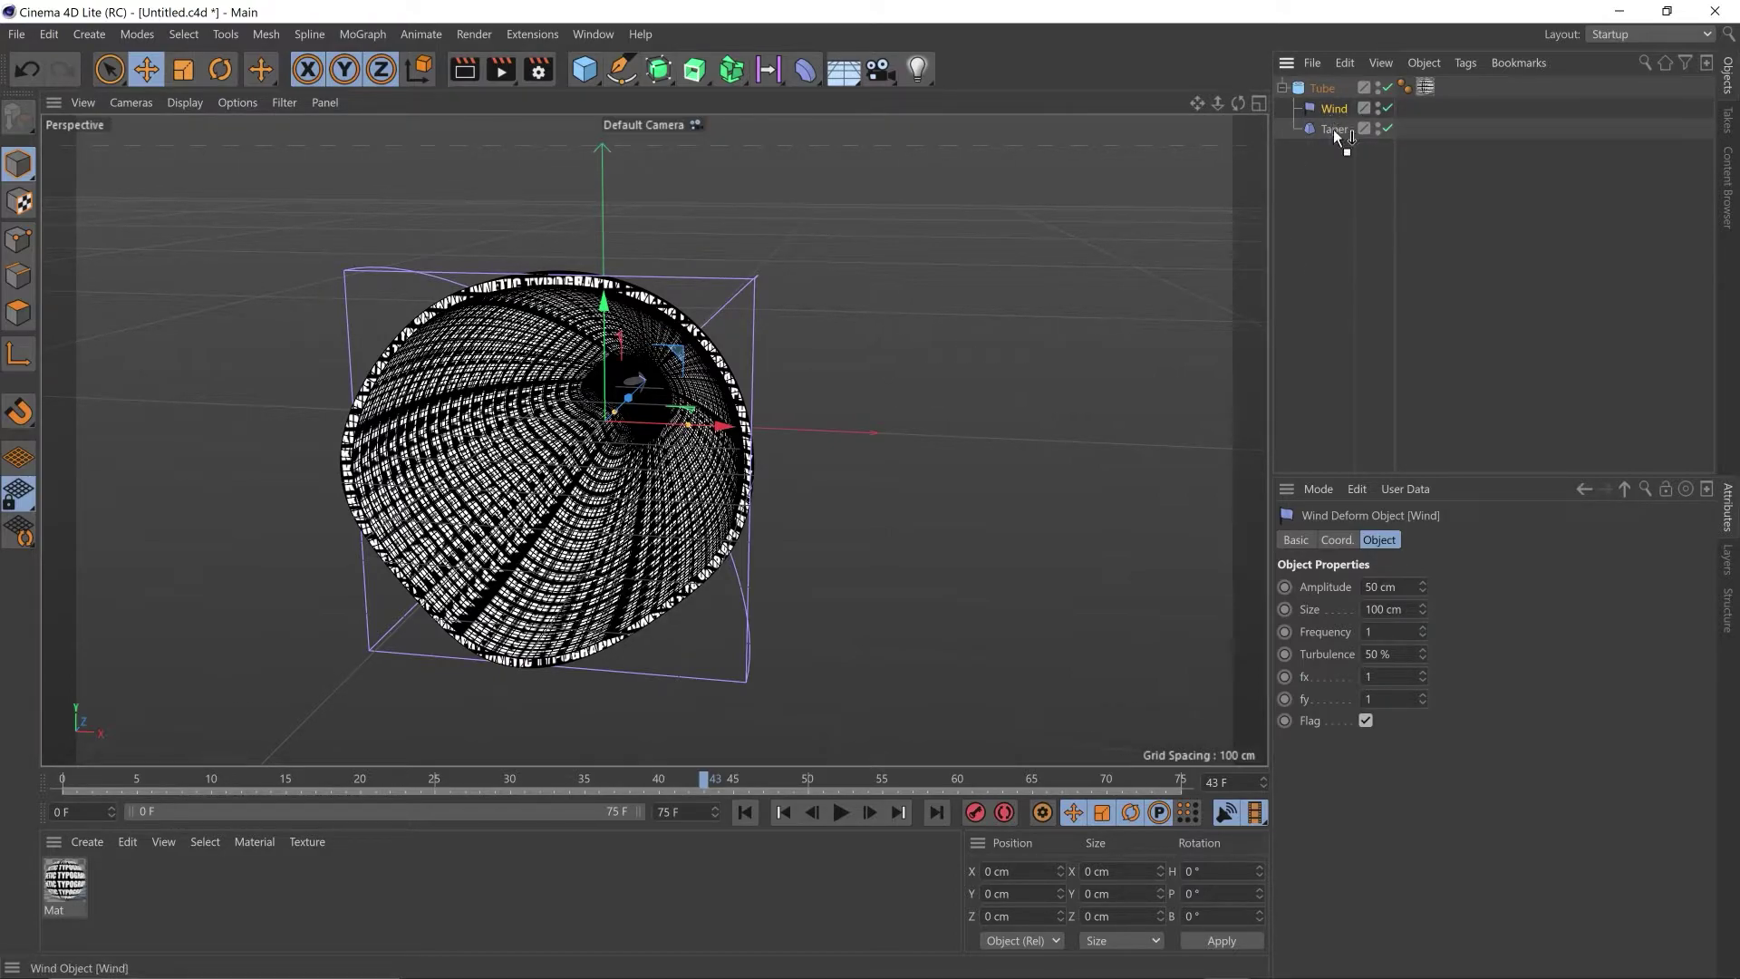
pyautogui.moveTo(1337, 137); pyautogui.dragTo(1335, 134)
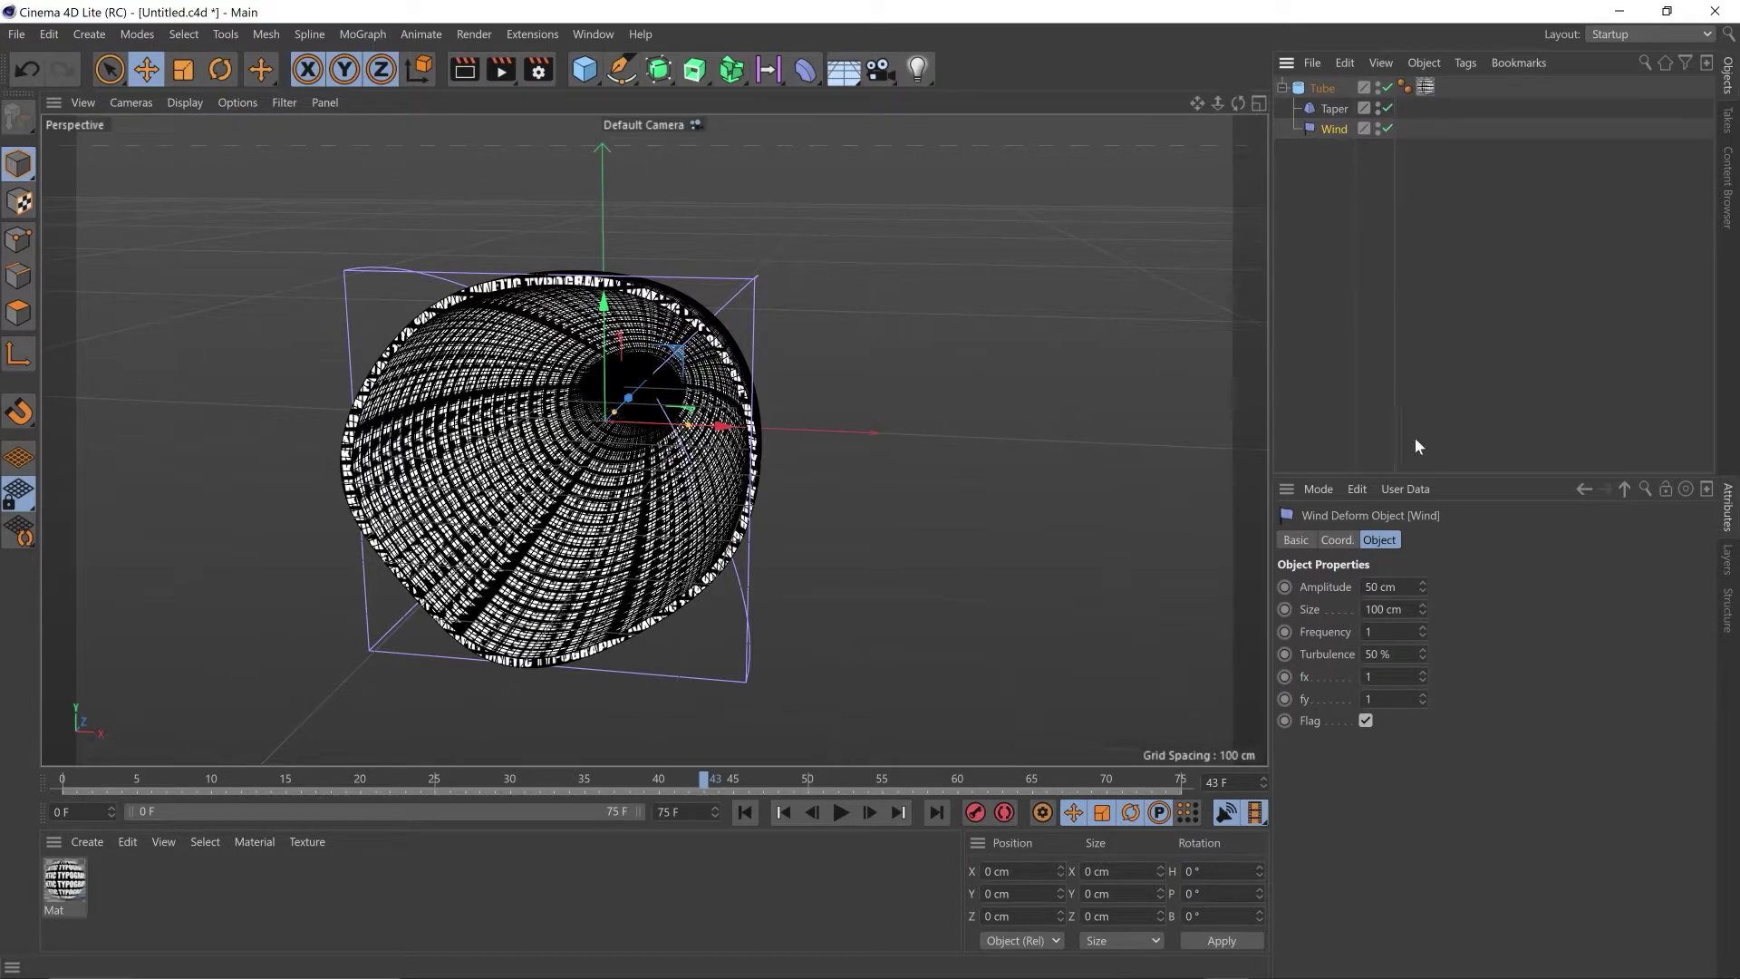
# - Set the Wind deformer's R.H rotation to -90° and its R.P rotation to 90°
pyautogui.click(1337, 541)
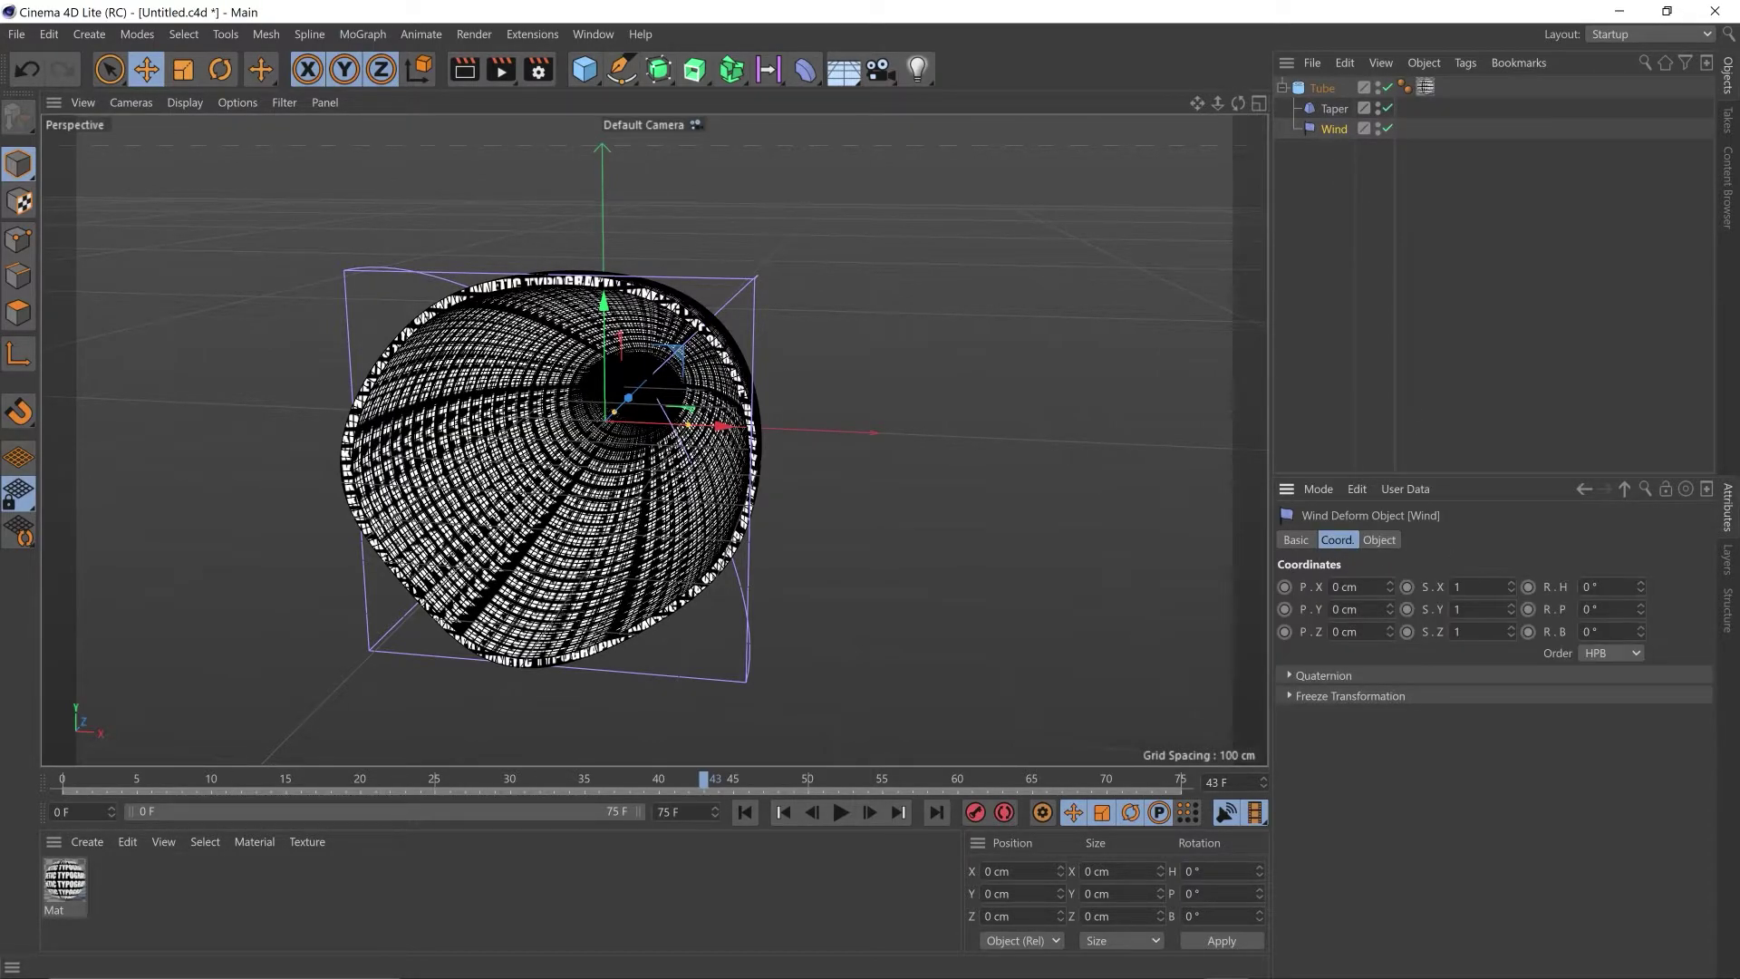
pyautogui.doubleClick(1607, 587)
pyautogui.write('-90')
pyautogui.press('Return')
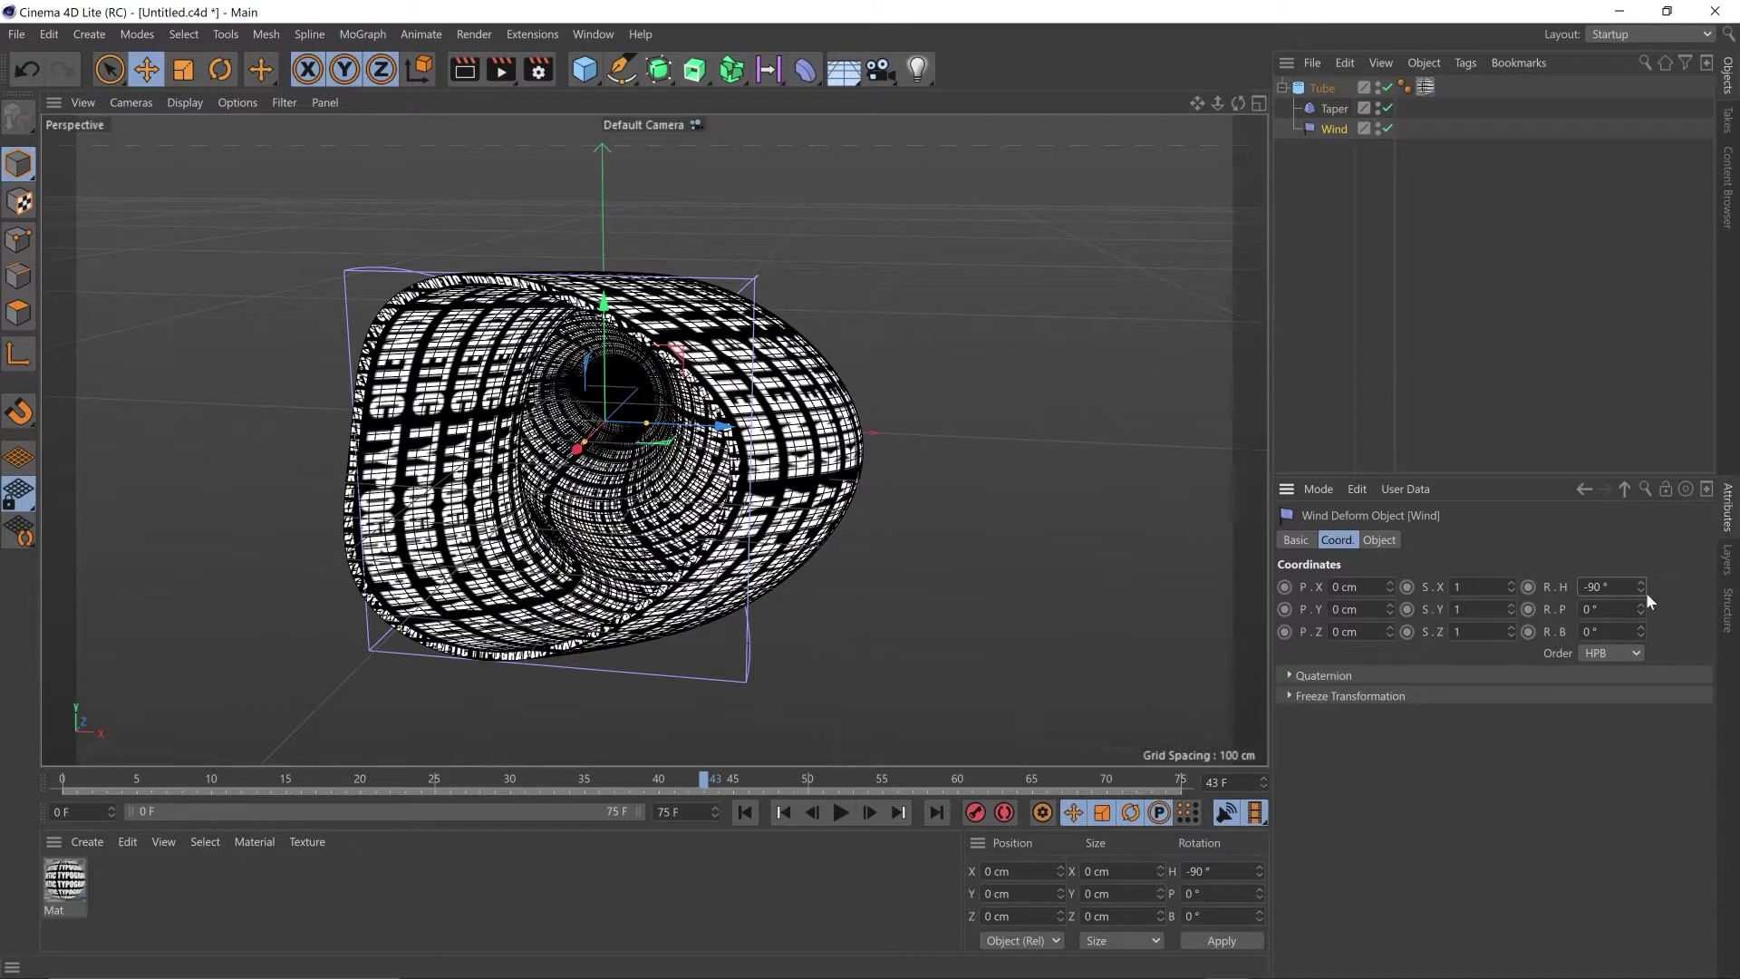
pyautogui.press('Tab')
pyautogui.write('90')
pyautogui.press('Return')
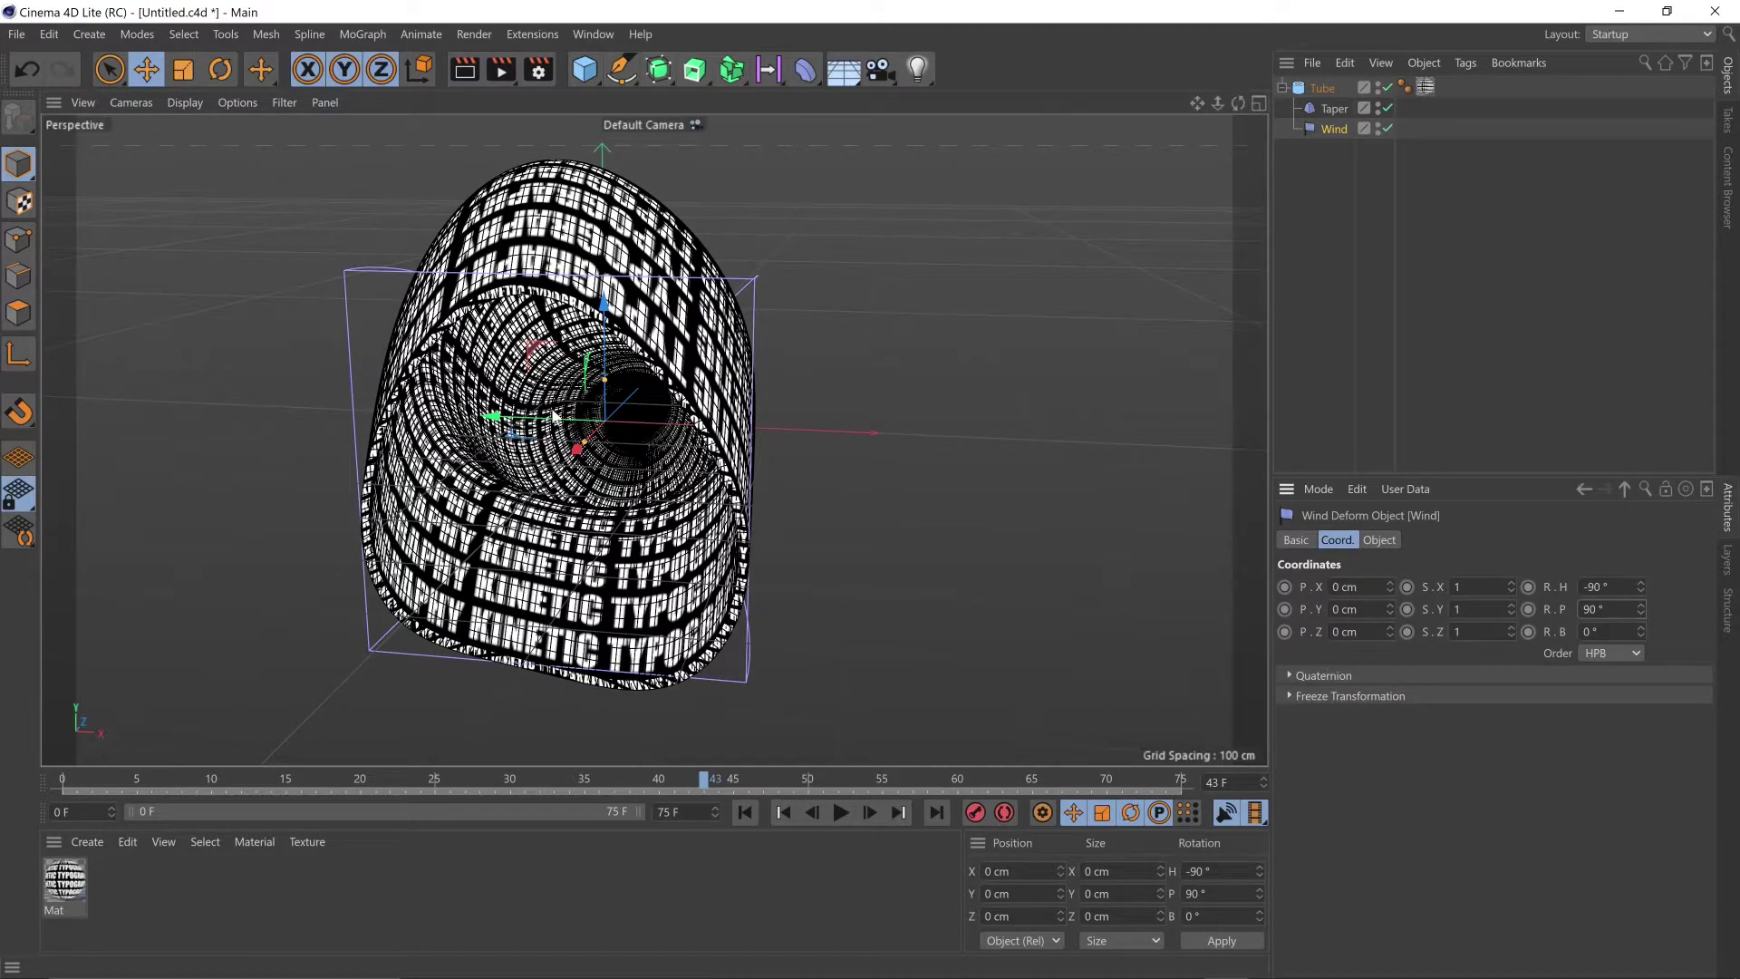
# - View the tube from the side and play the animation from the start to check the wind deformation
pyautogui.keyDown('alt'); pyautogui.moveTo(685, 375); pyautogui.dragTo(698, 425); pyautogui.keyUp('alt')
pyautogui.click(61, 781)
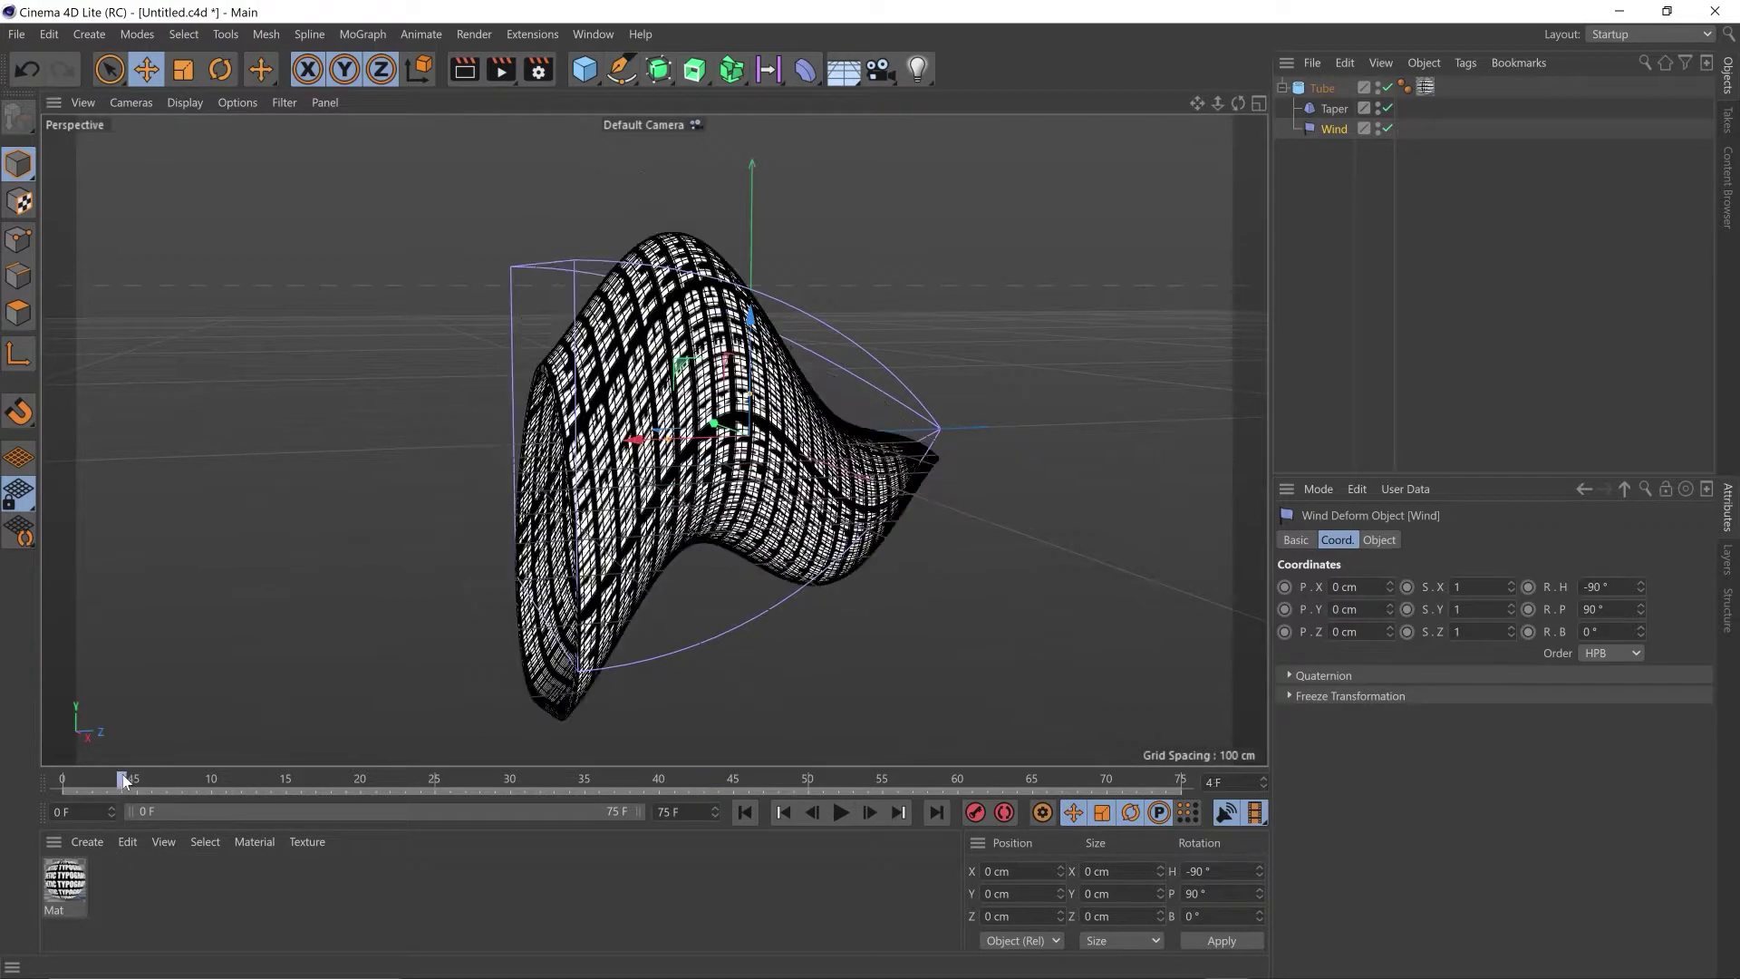
pyautogui.press('F8')
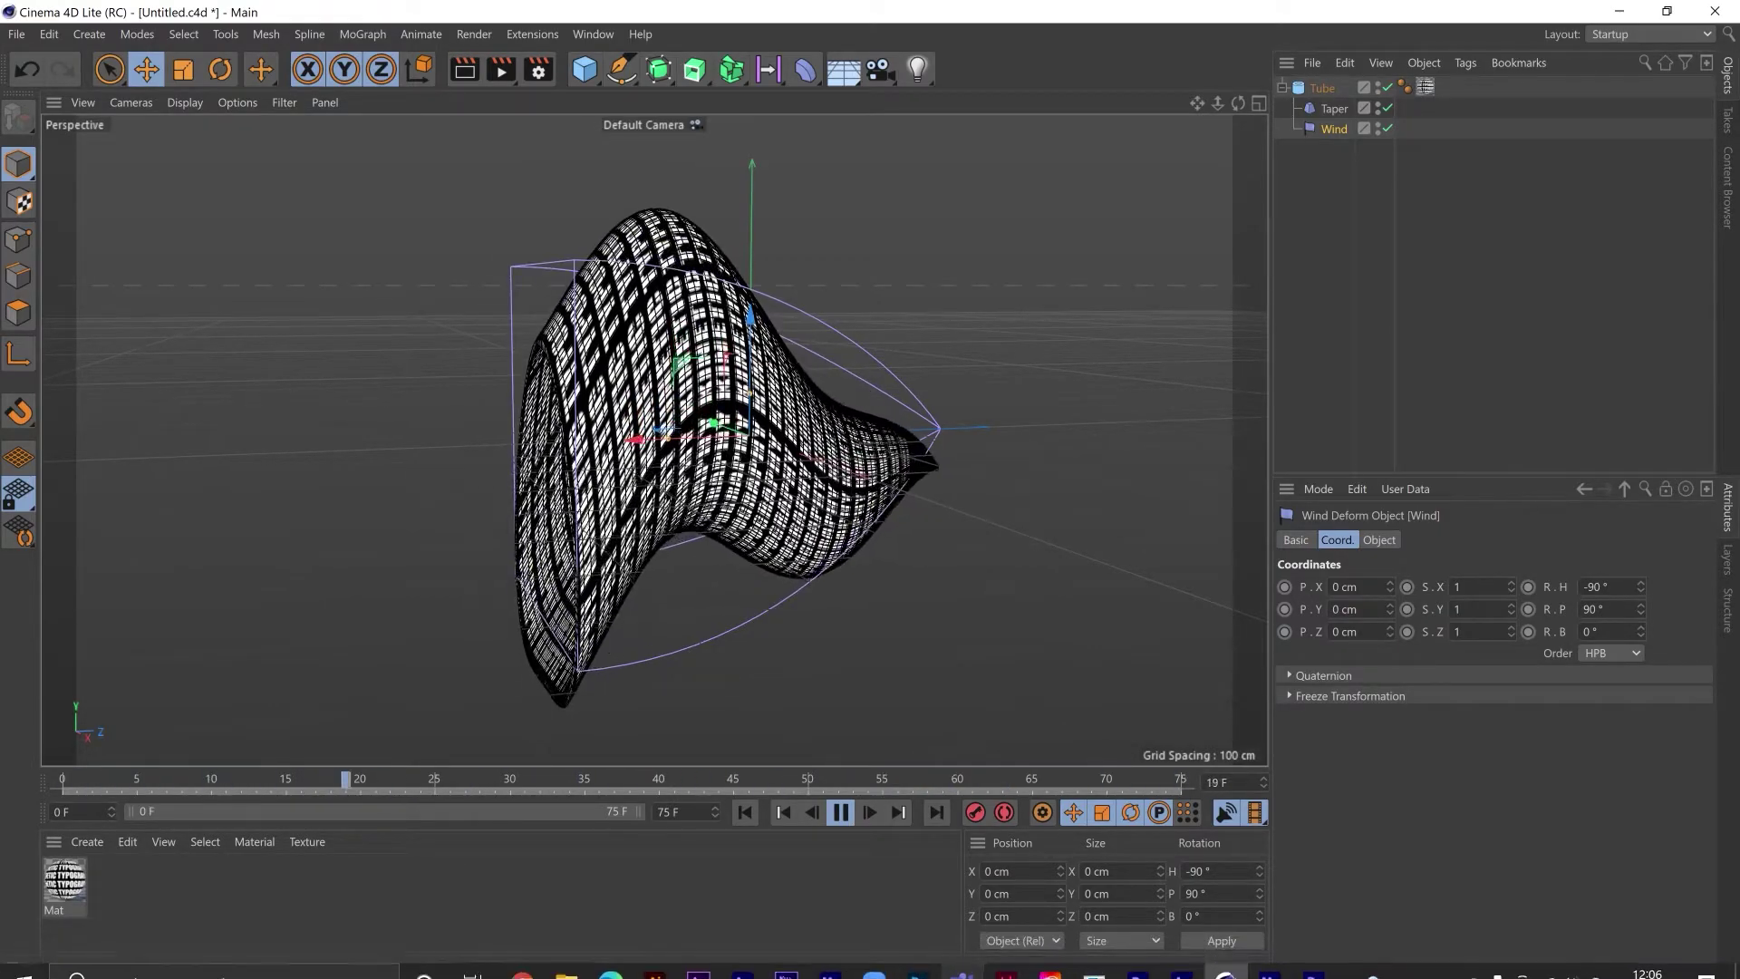
pyautogui.click(842, 812)
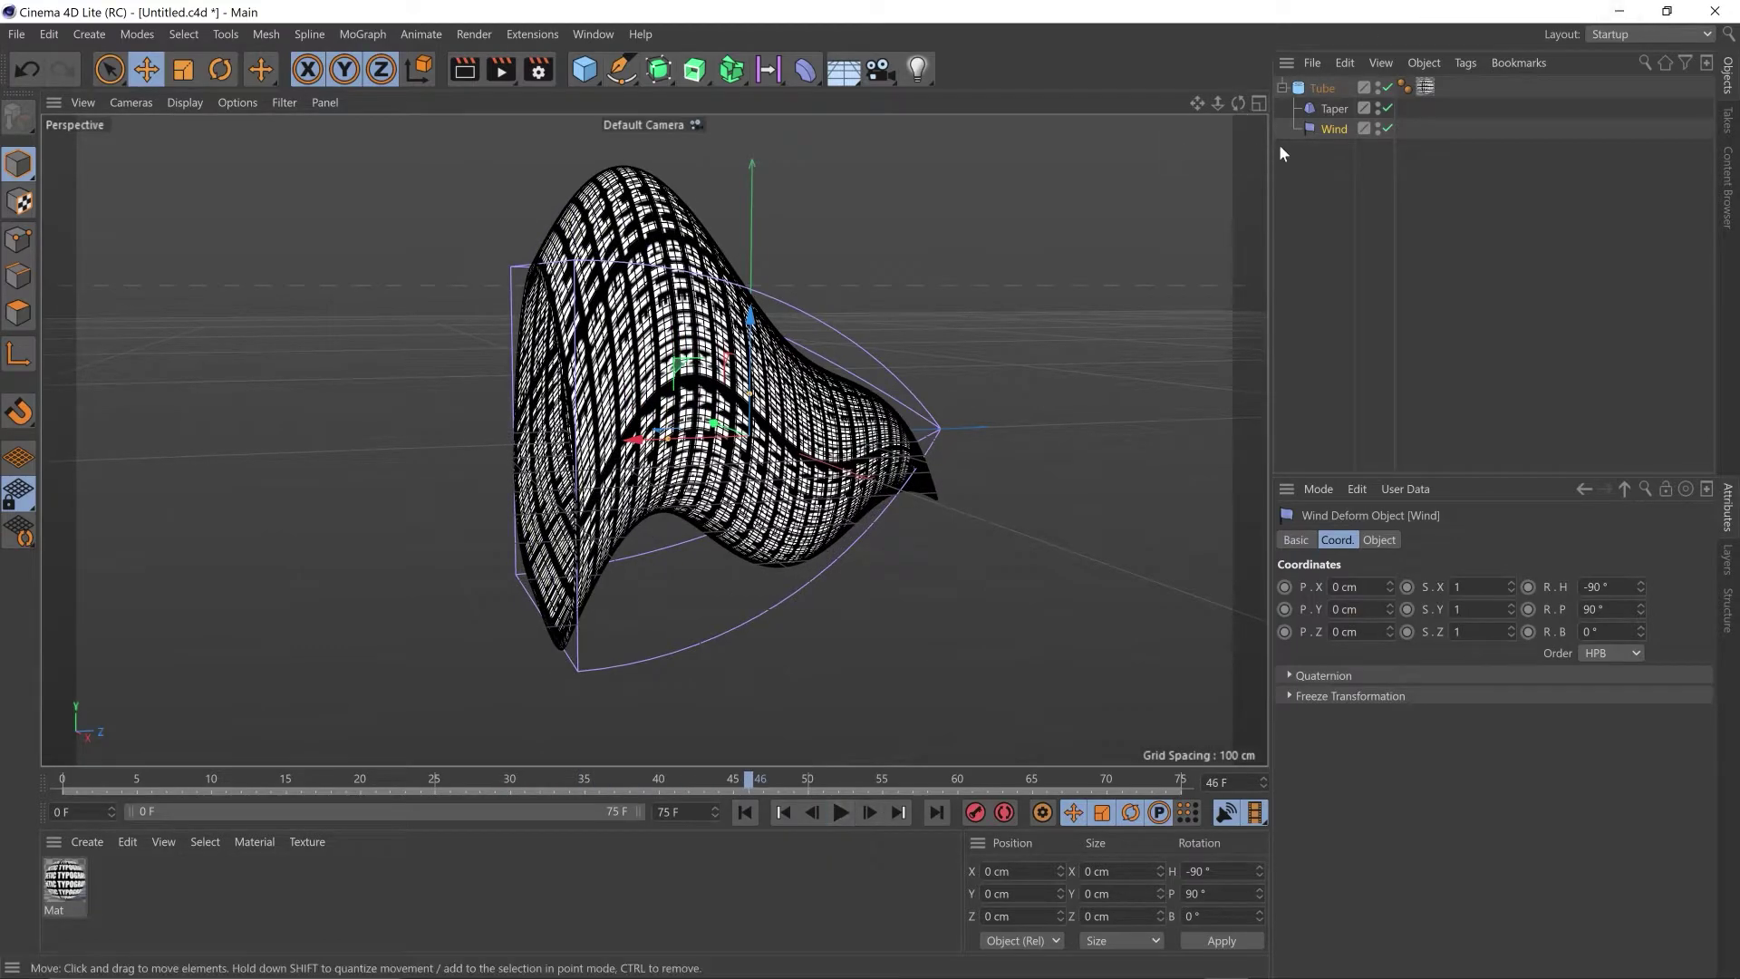
# - Move the Wind deformer to the tube's open end, at P.Z about -262 cm, and preview the animation
pyautogui.moveTo(667, 437); pyautogui.dragTo(467, 410)
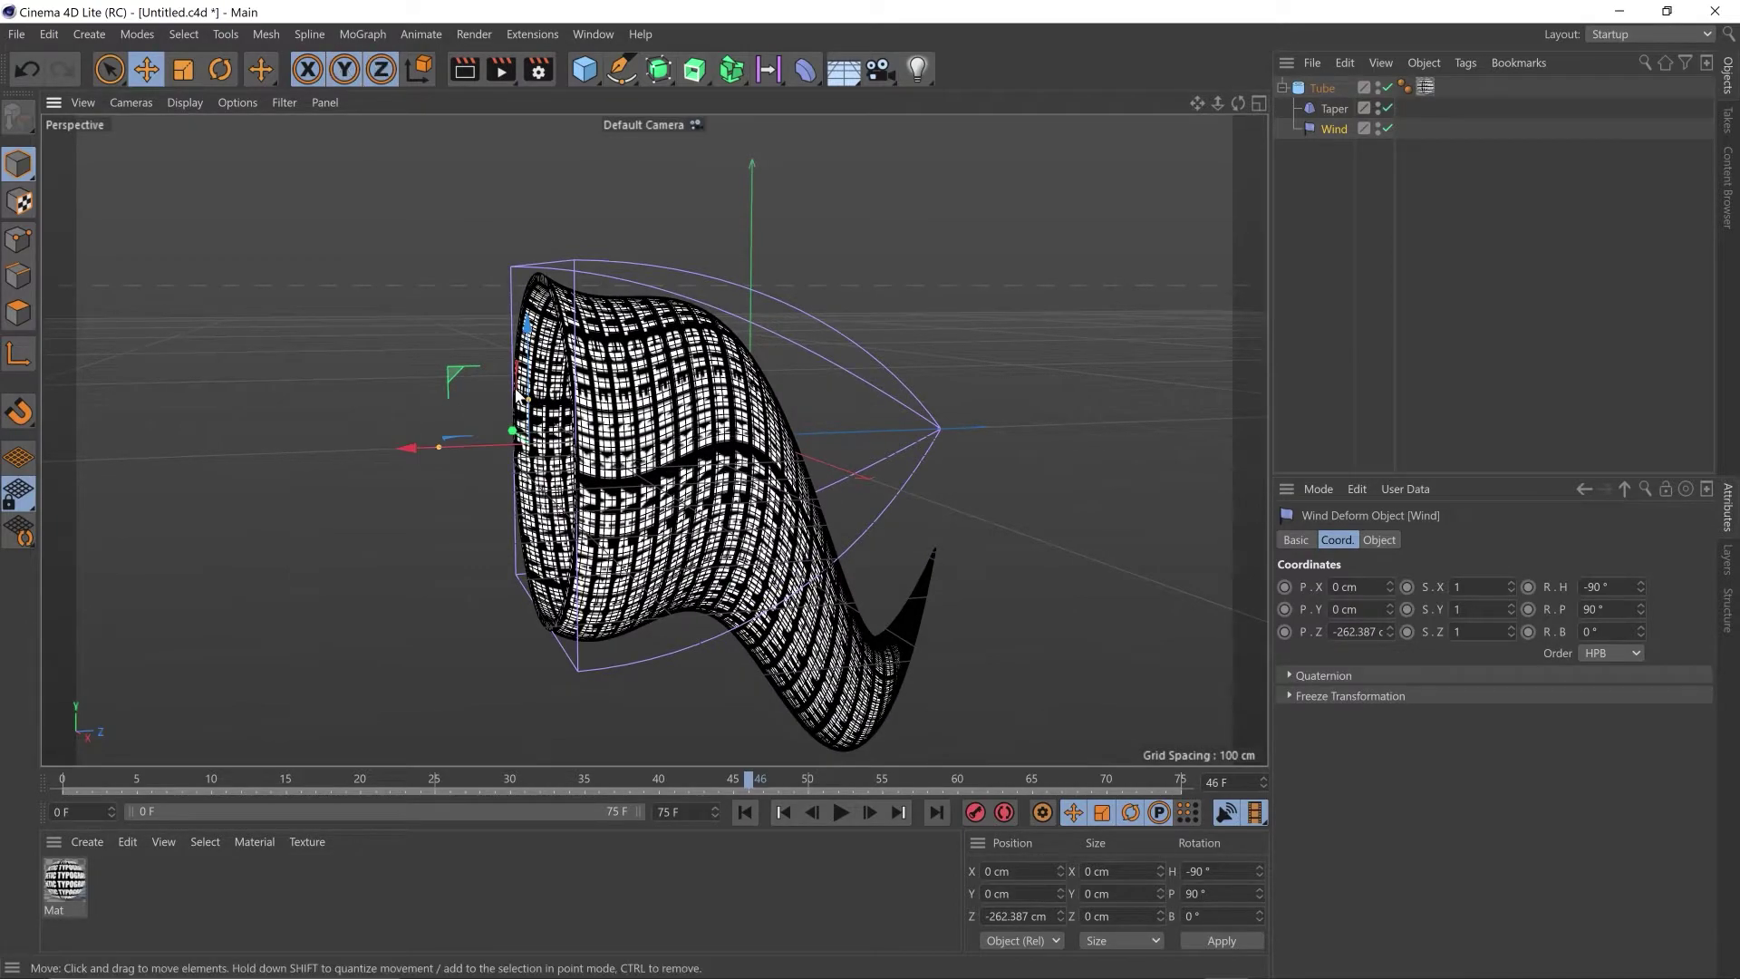
pyautogui.click(51, 781)
pyautogui.press('F8')
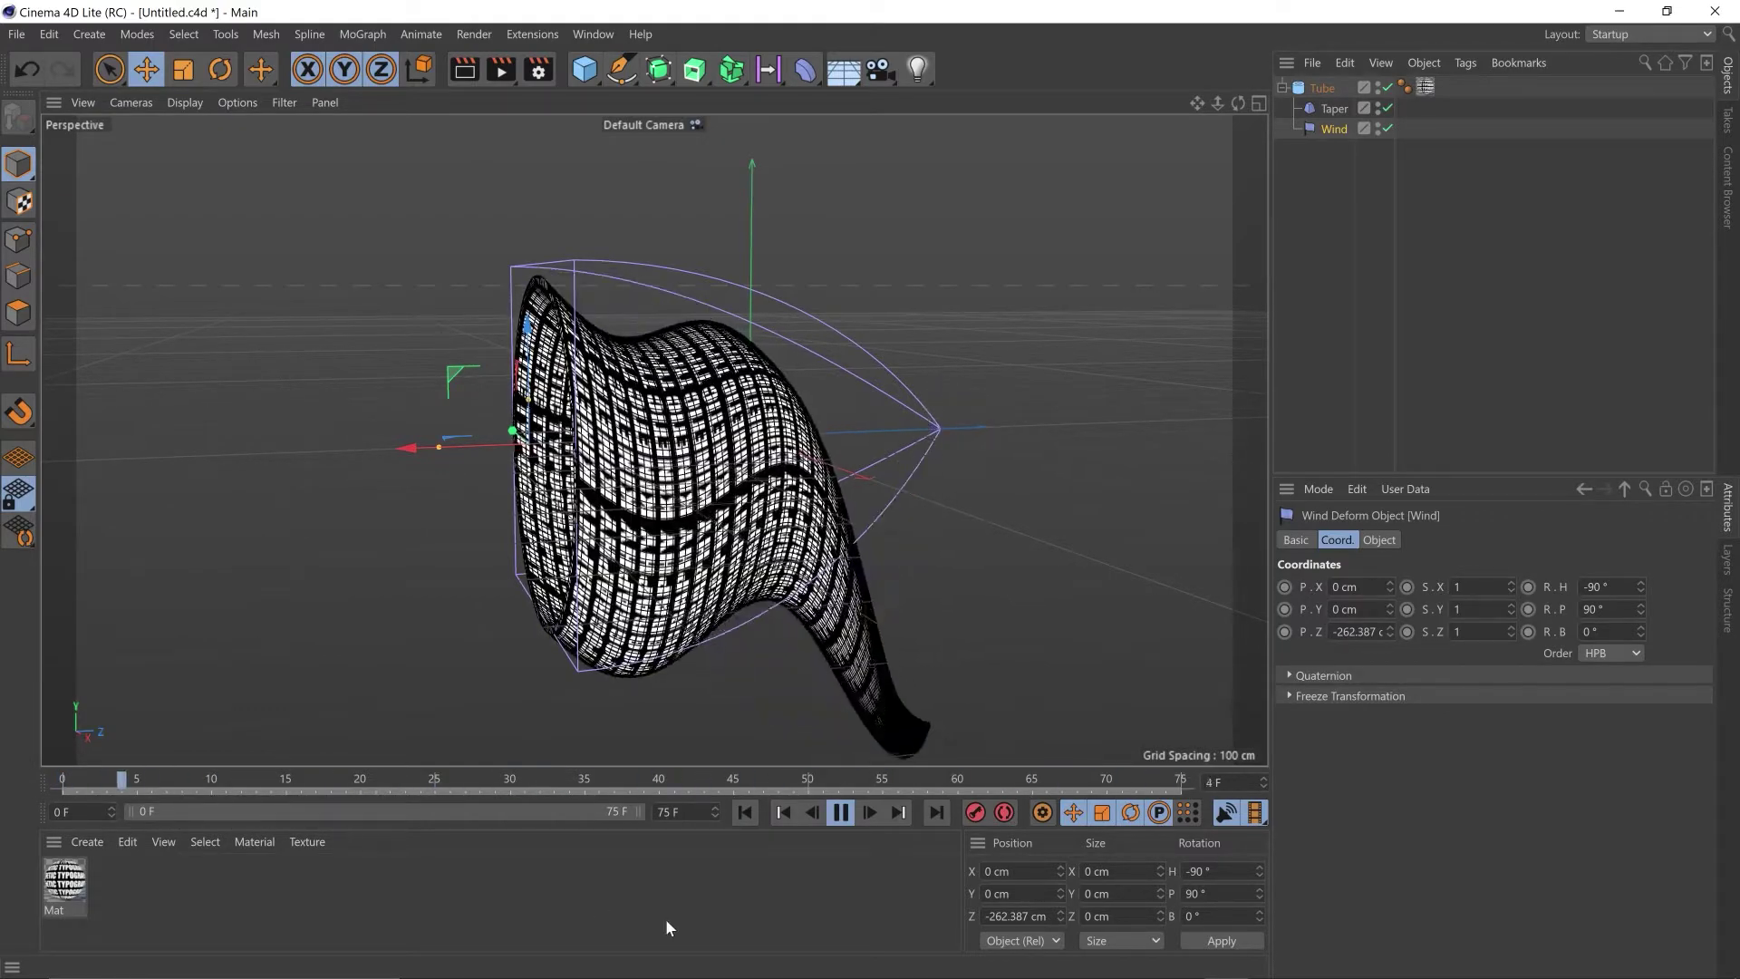
pyautogui.click(842, 813)
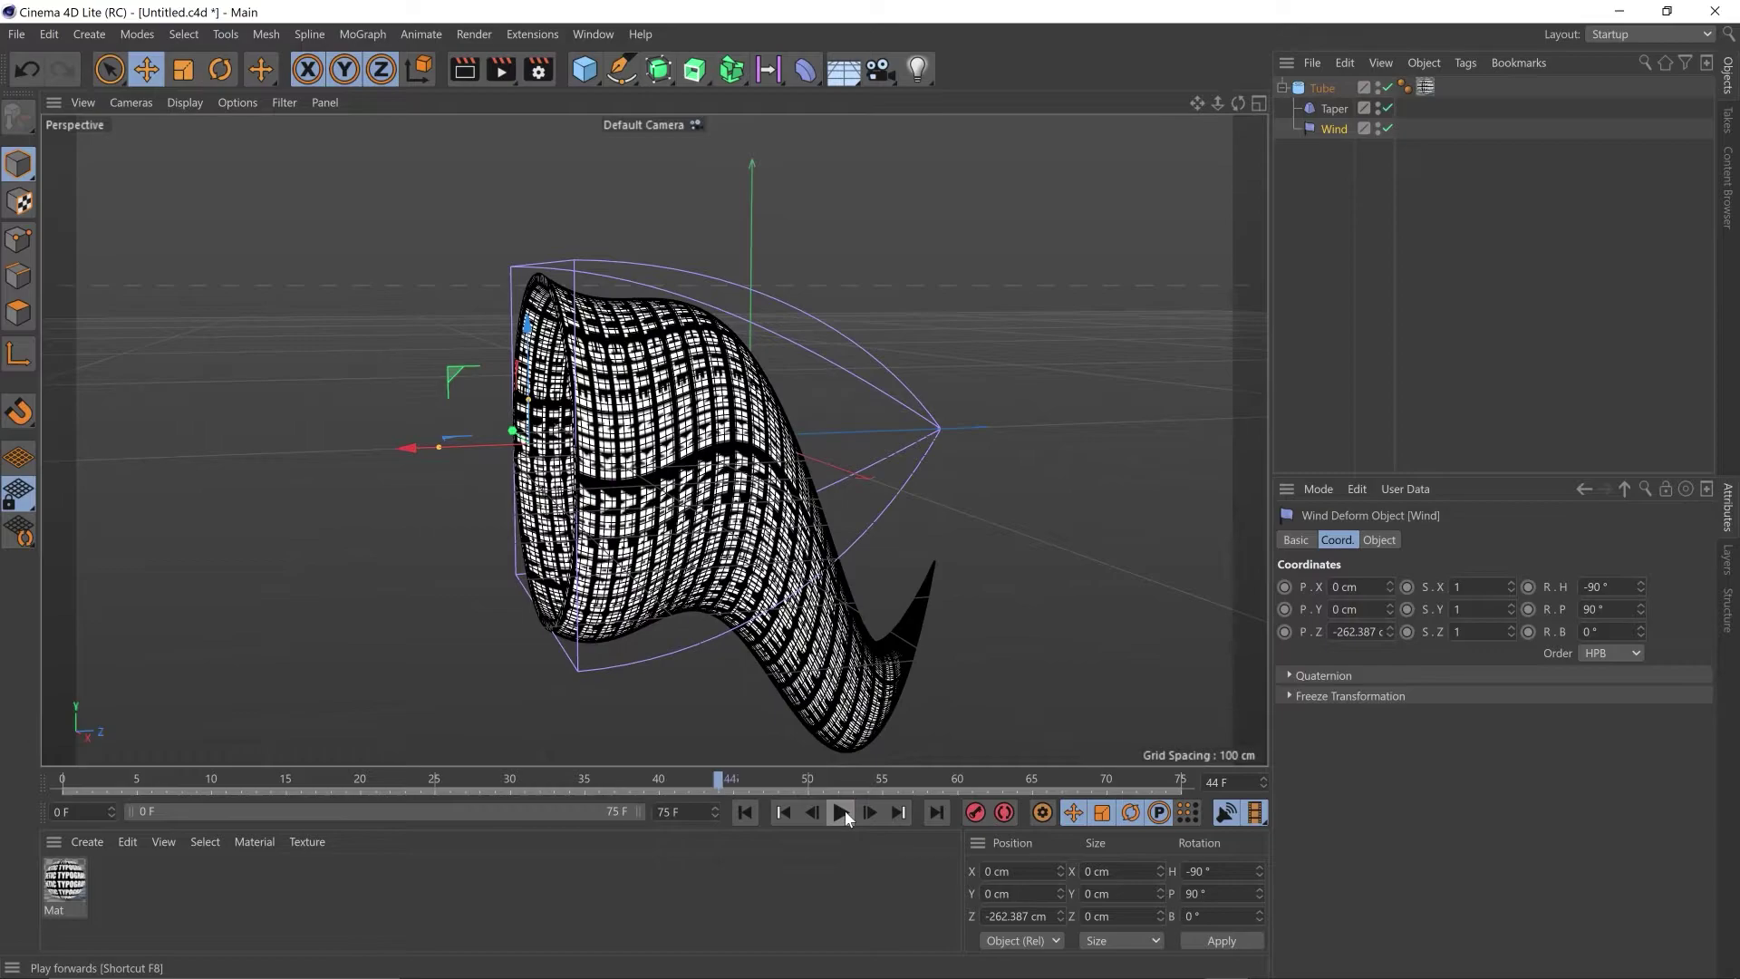
# - Set the Wind deformer's frequency to 3, its amplitude to 26 cm and its size to 102 cm
pyautogui.click(1380, 540)
pyautogui.moveTo(1379, 631); pyautogui.dragTo(1283, 632)
pyautogui.write('3')
pyautogui.press('Return')
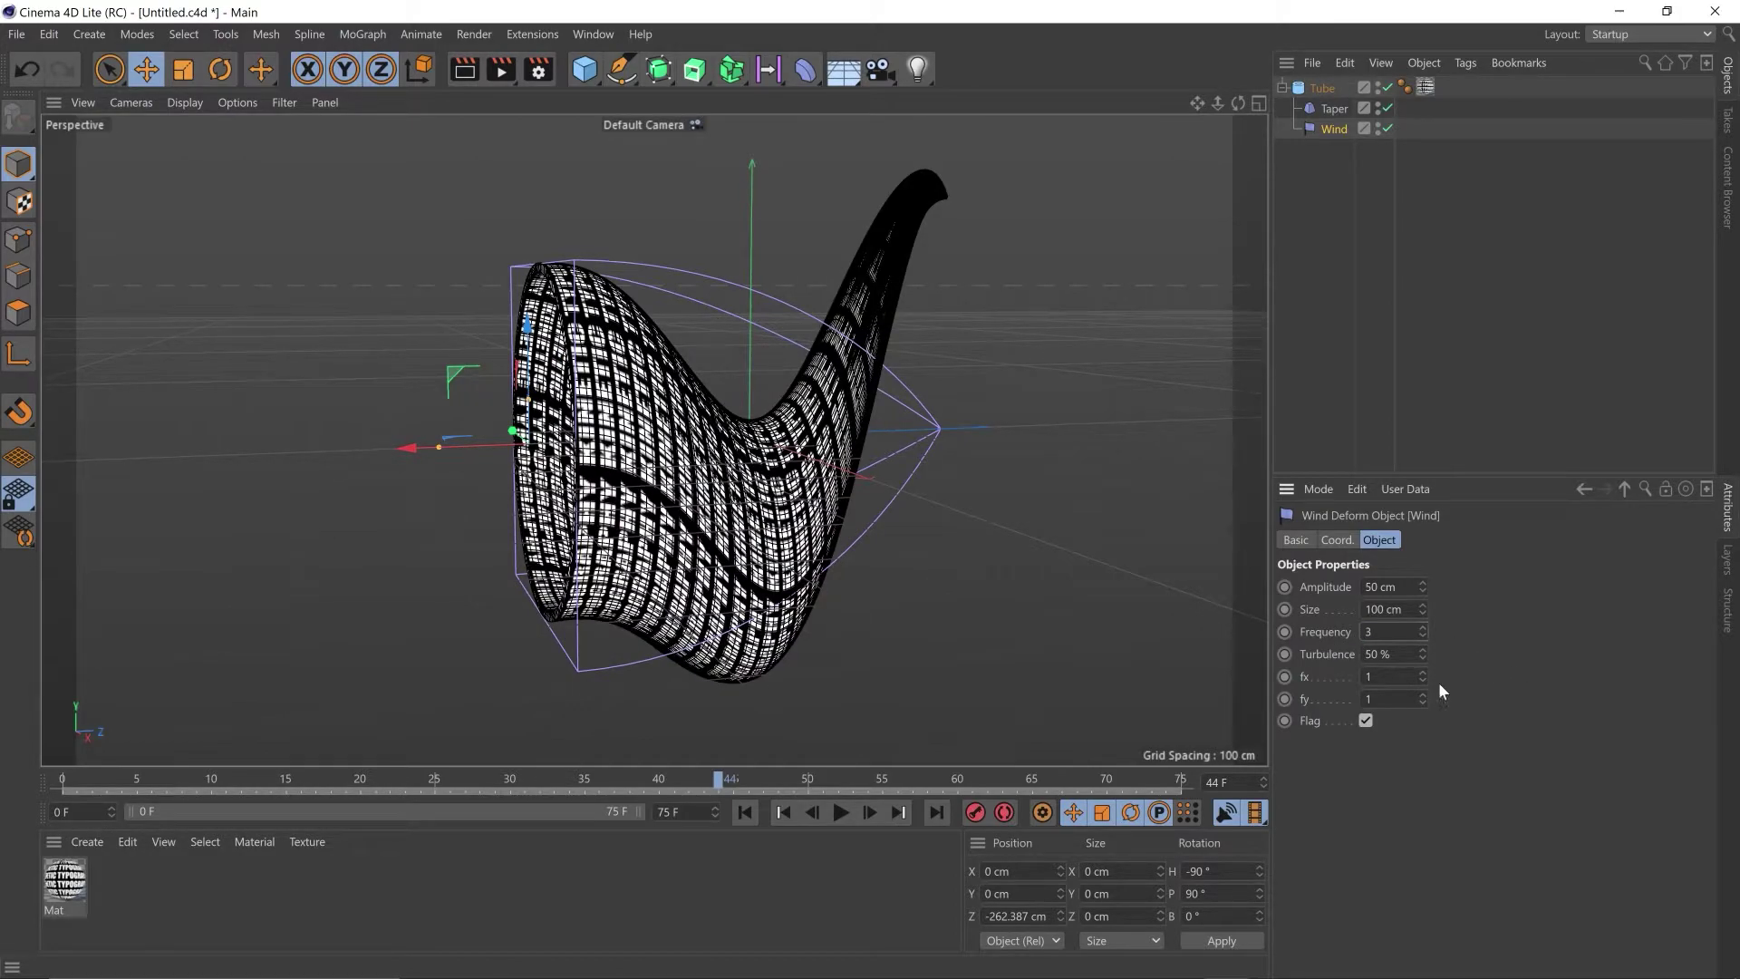
pyautogui.moveTo(1423, 589)
pyautogui.mouseDown()
pyautogui.moveTo(1423, 618)
pyautogui.moveTo(1423, 574)
pyautogui.moveTo(1423, 634)
pyautogui.moveTo(1449, 587)
pyautogui.moveTo(1423, 629)
pyautogui.moveTo(1427, 613)
pyautogui.mouseUp()
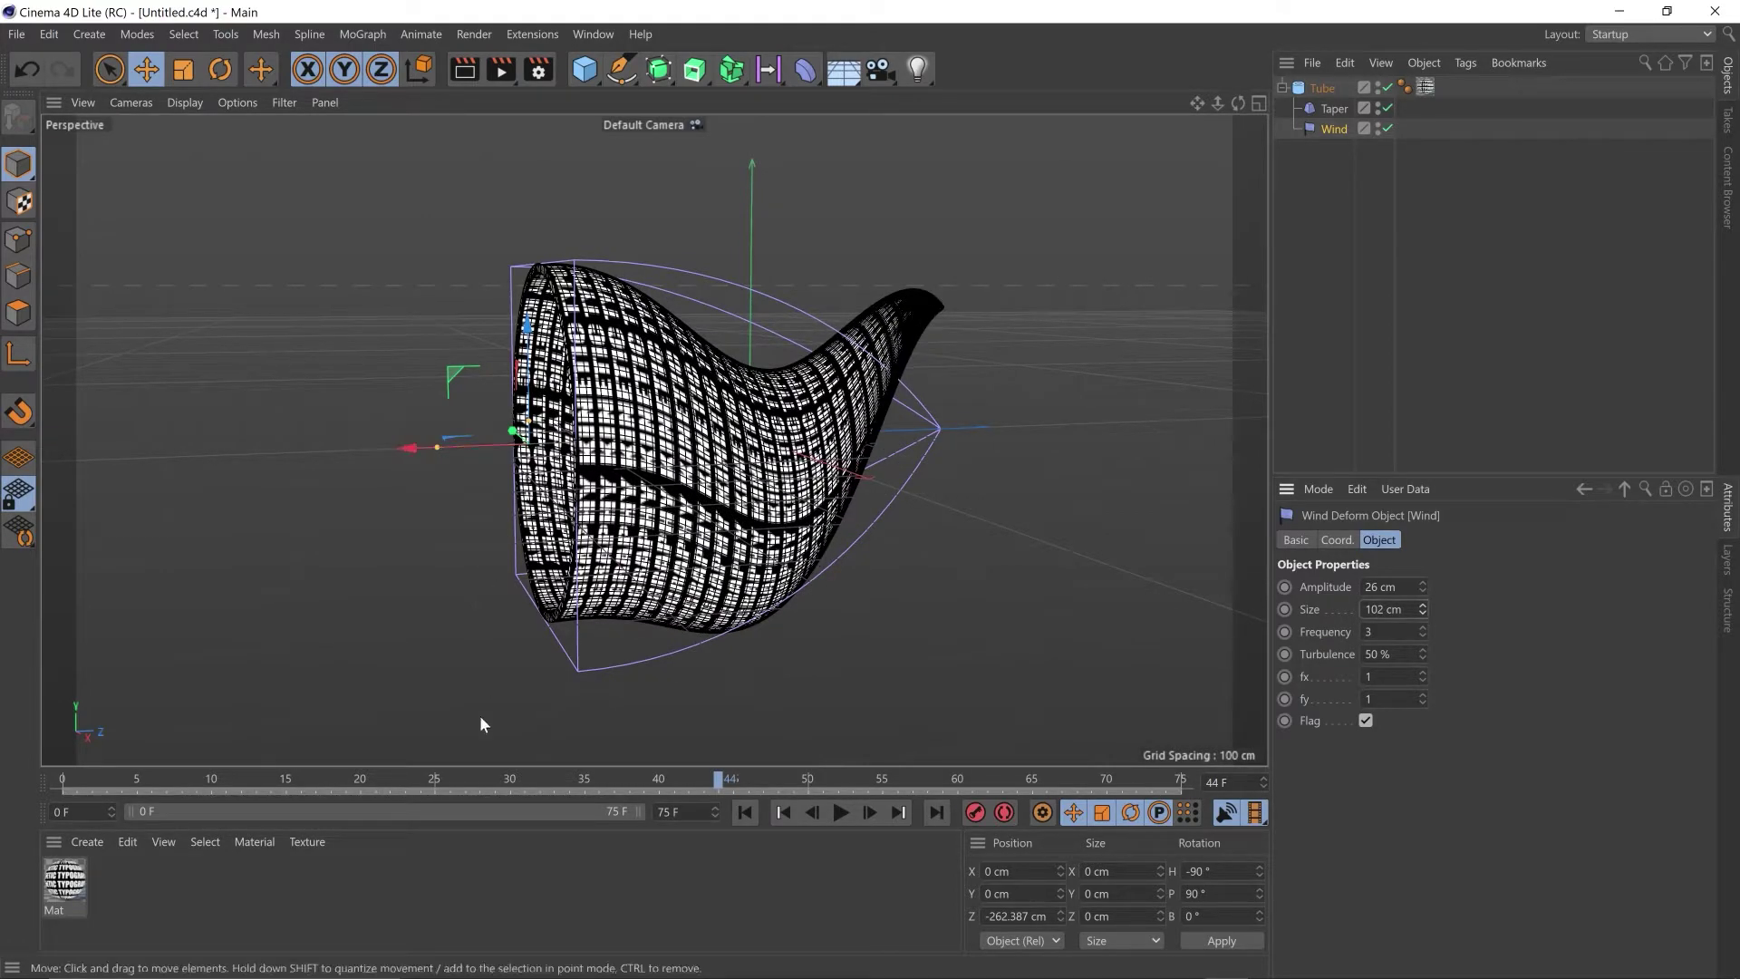
# - Play the animation from frame 0 to review the tube with the adjusted wind settings
pyautogui.moveTo(258, 786); pyautogui.dragTo(2, 796)
pyautogui.press('F8')
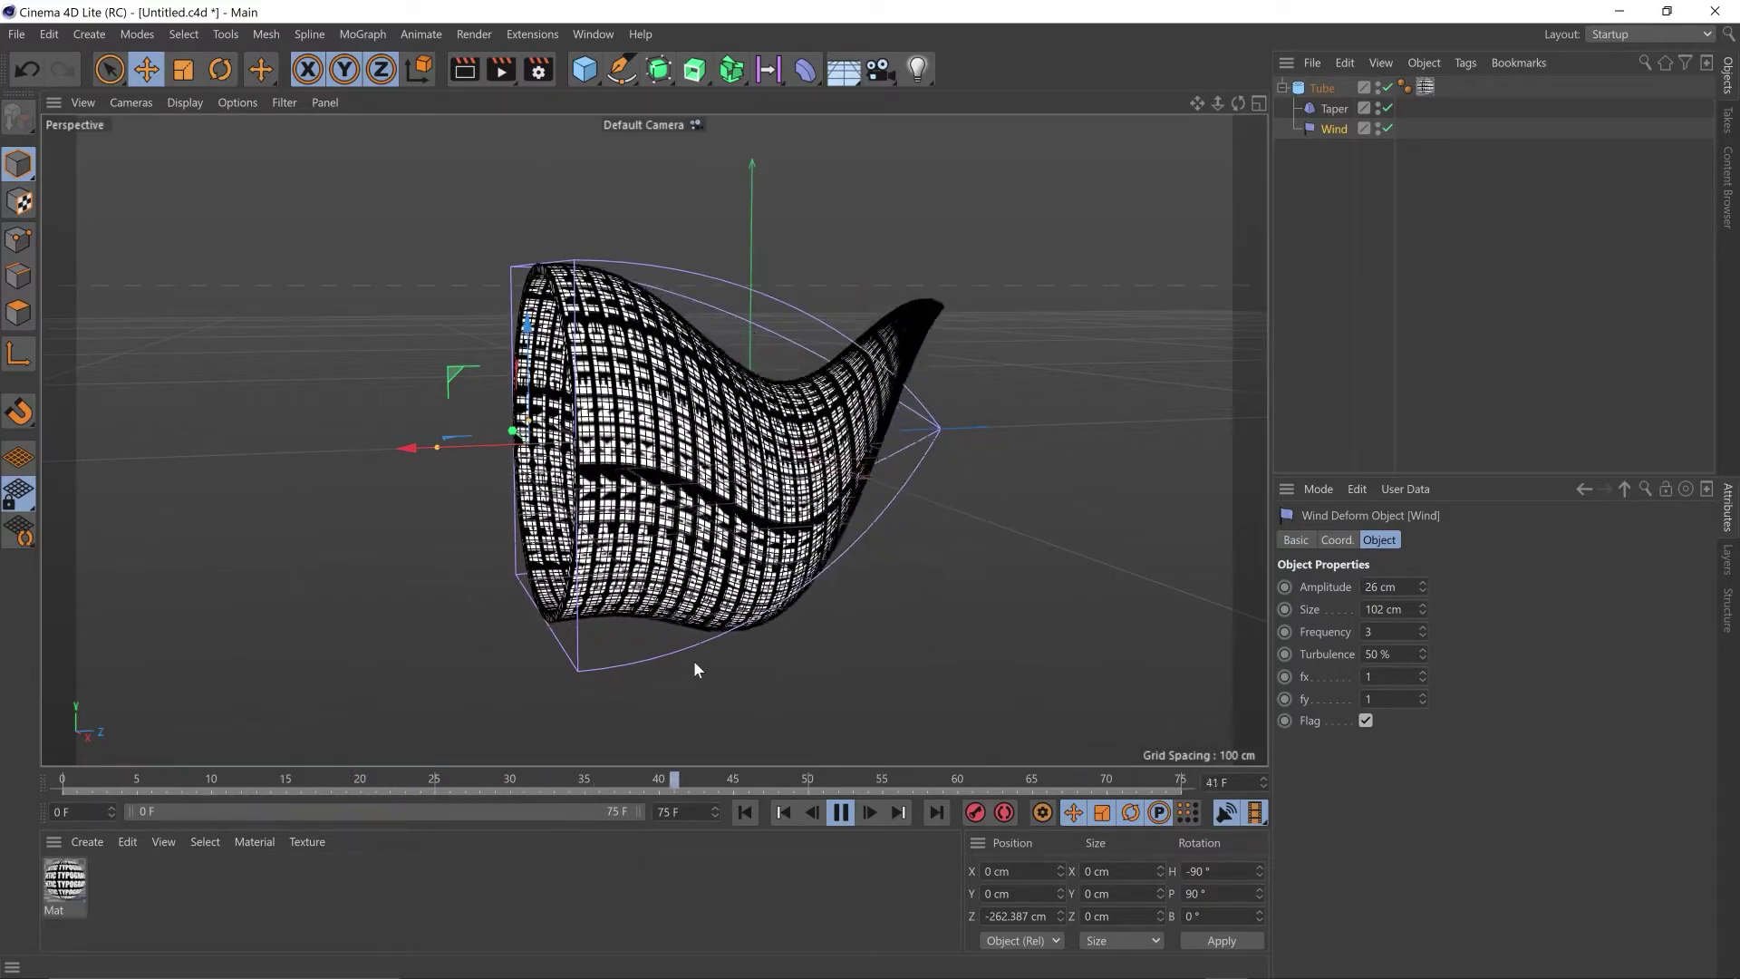
pyautogui.press('F8')
pyautogui.keyDown('alt'); pyautogui.moveTo(527, 458); pyautogui.dragTo(712, 453); pyautogui.keyUp('alt')
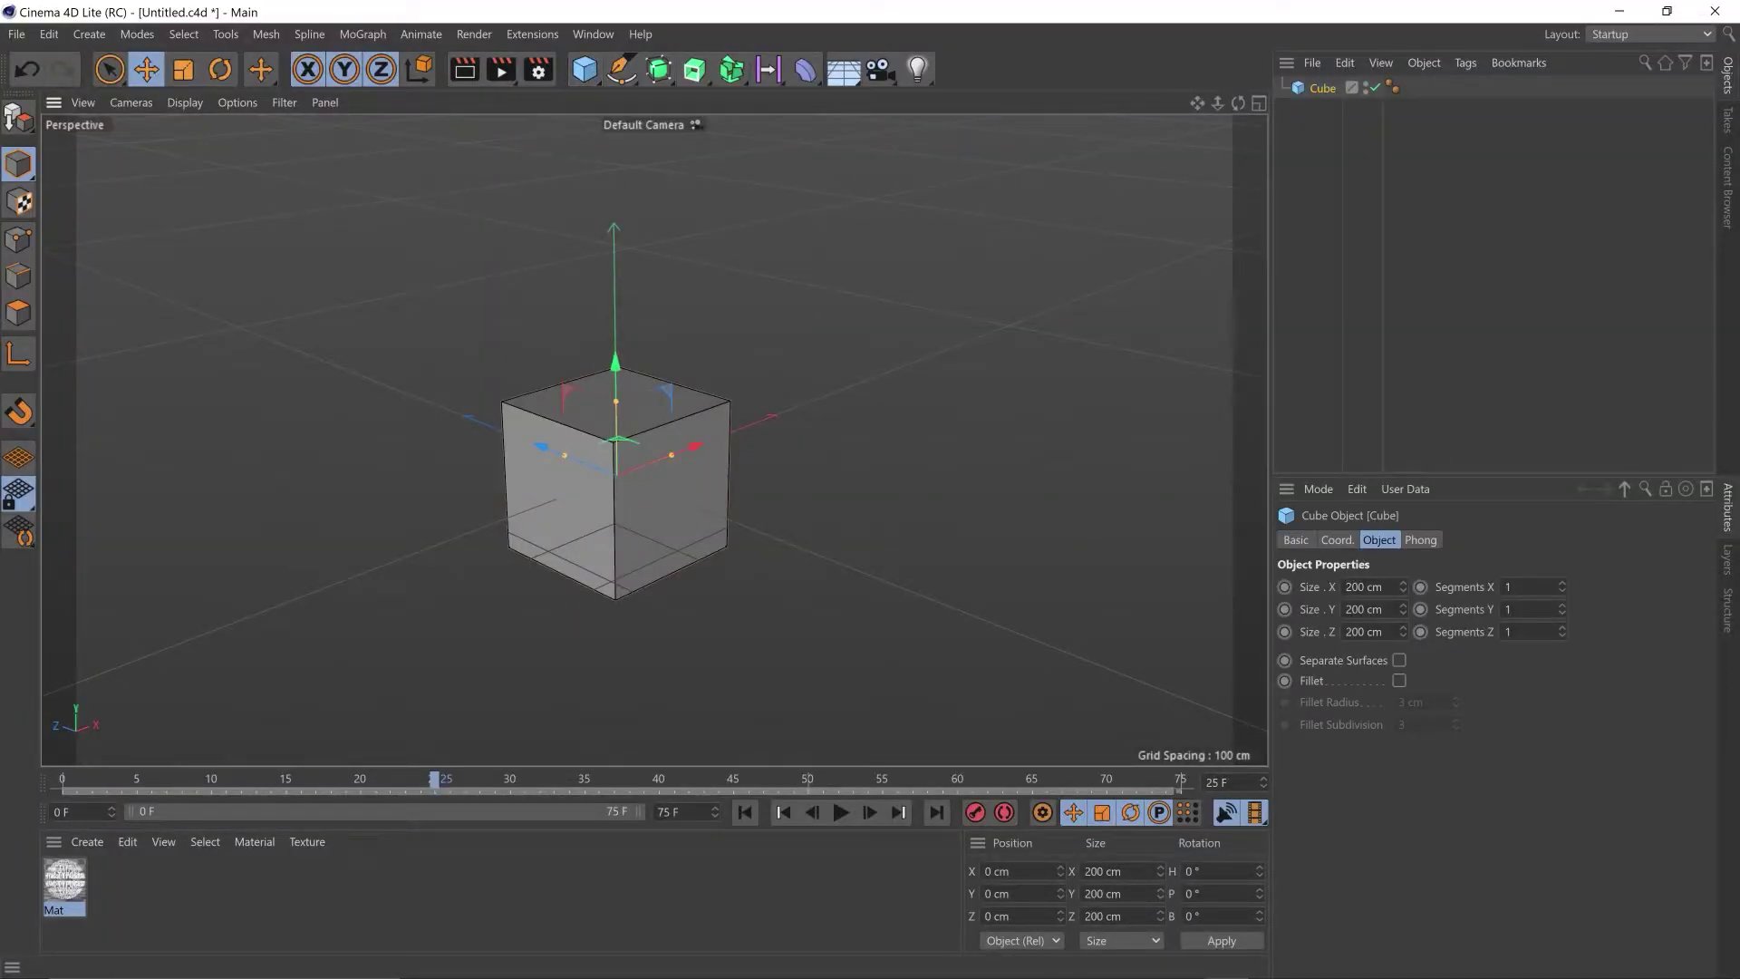
# - Set the new cube's size to 1000 cm in X, 100 cm in Y and 100 cm in Z
pyautogui.moveTo(1386, 587); pyautogui.dragTo(1325, 587)
pyautogui.write('10')
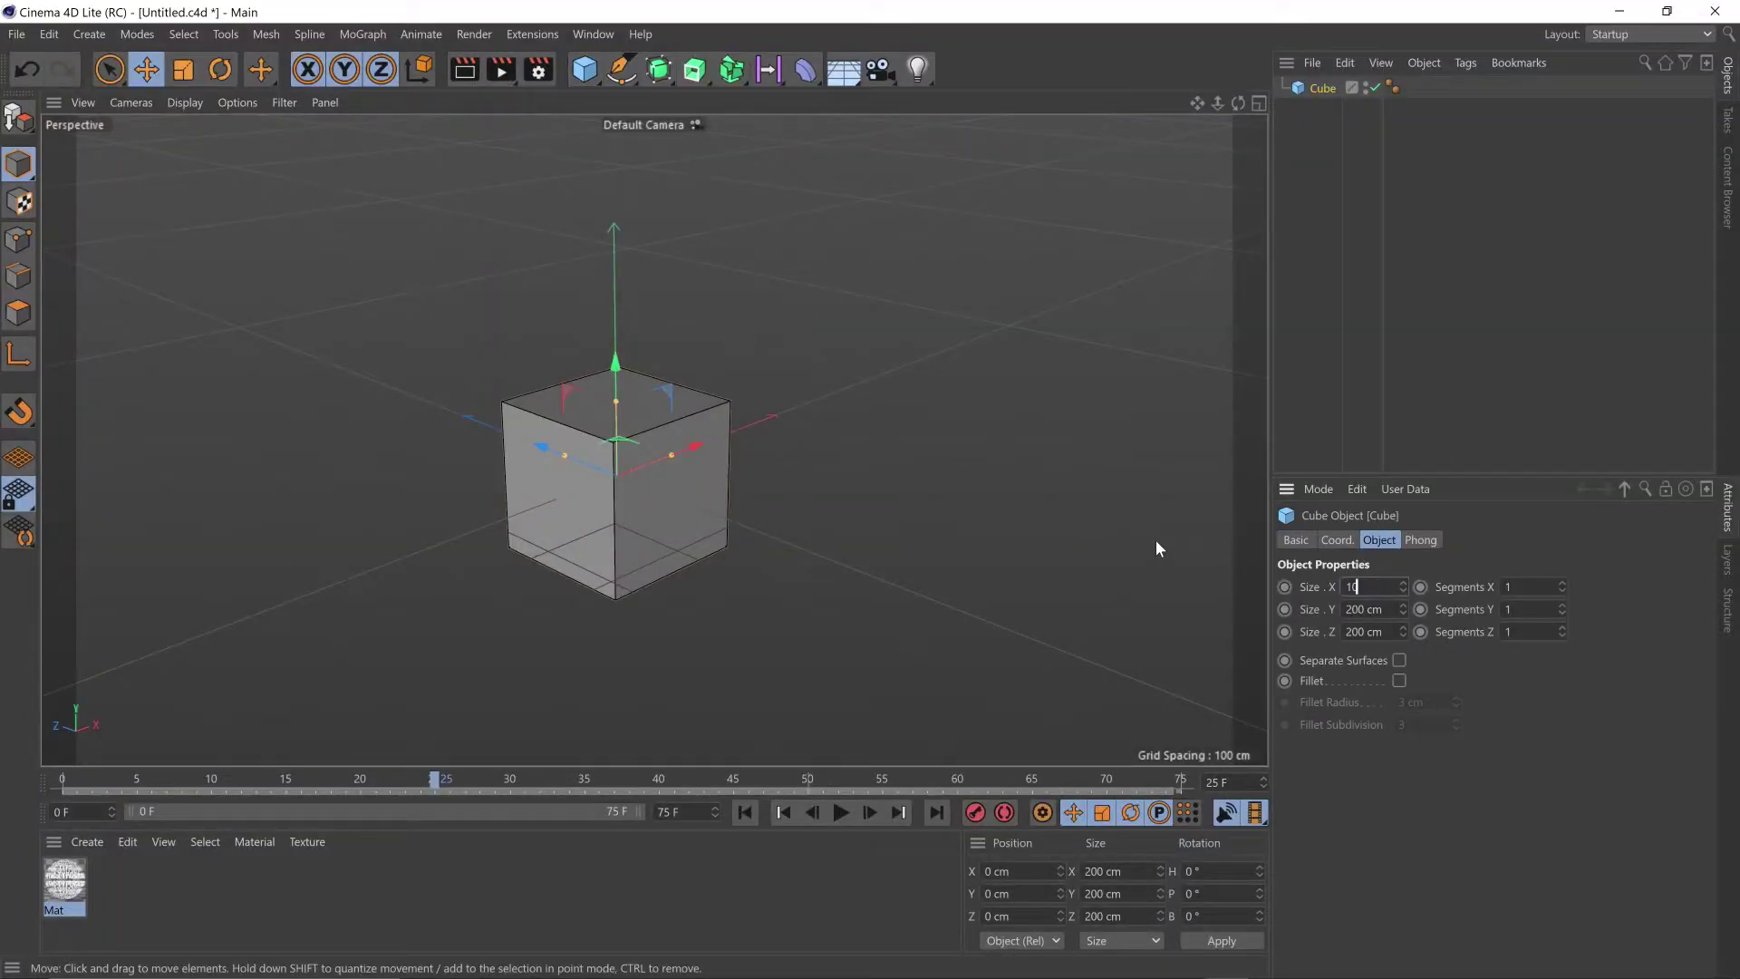
pyautogui.write('00')
pyautogui.press('Return')
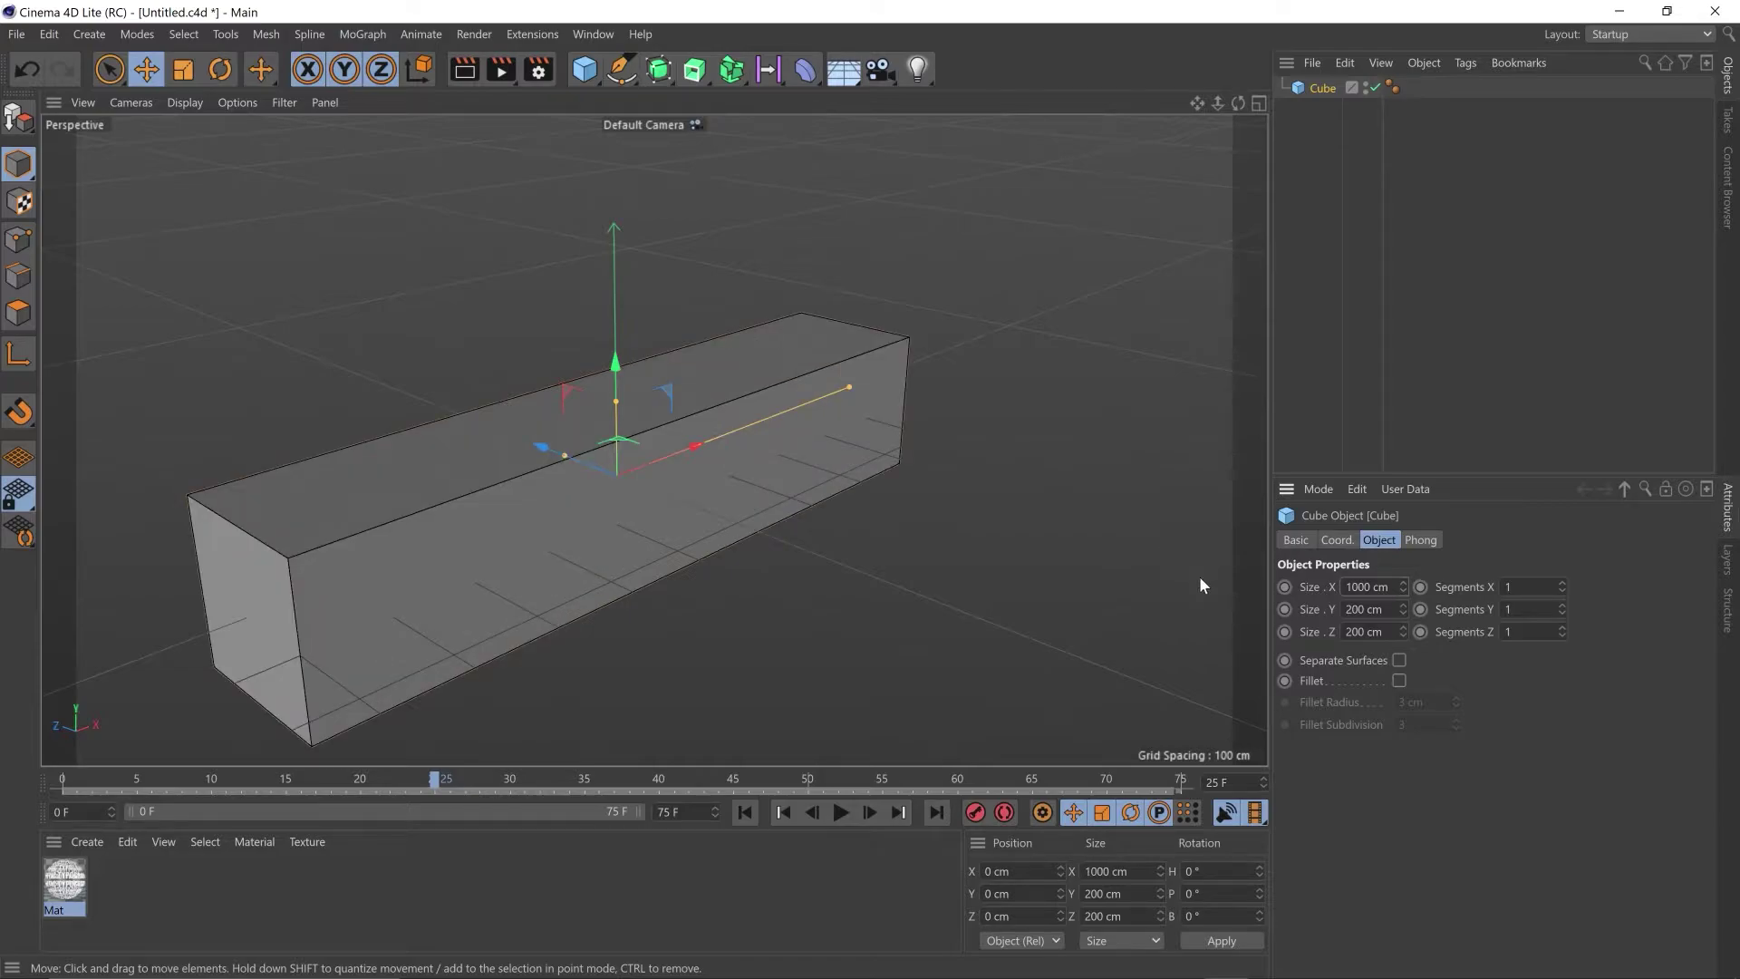
pyautogui.press('Tab')
pyautogui.write('100')
pyautogui.press('Tab')
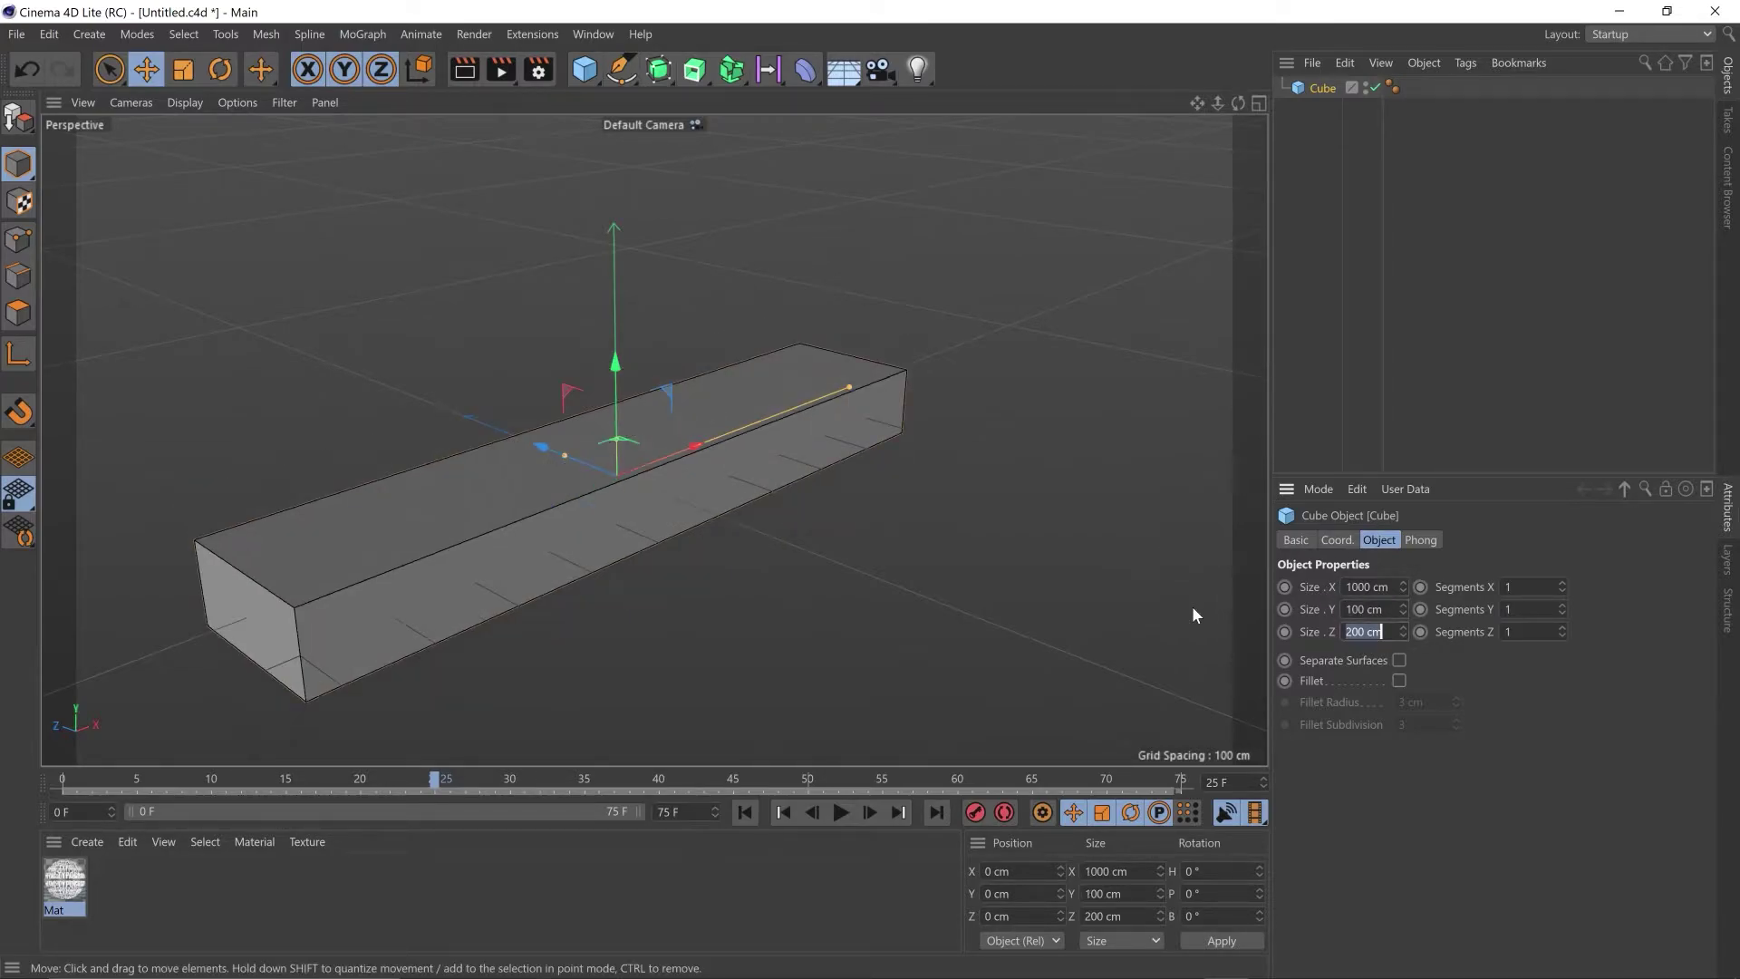
pyautogui.write('100')
pyautogui.press('Return')
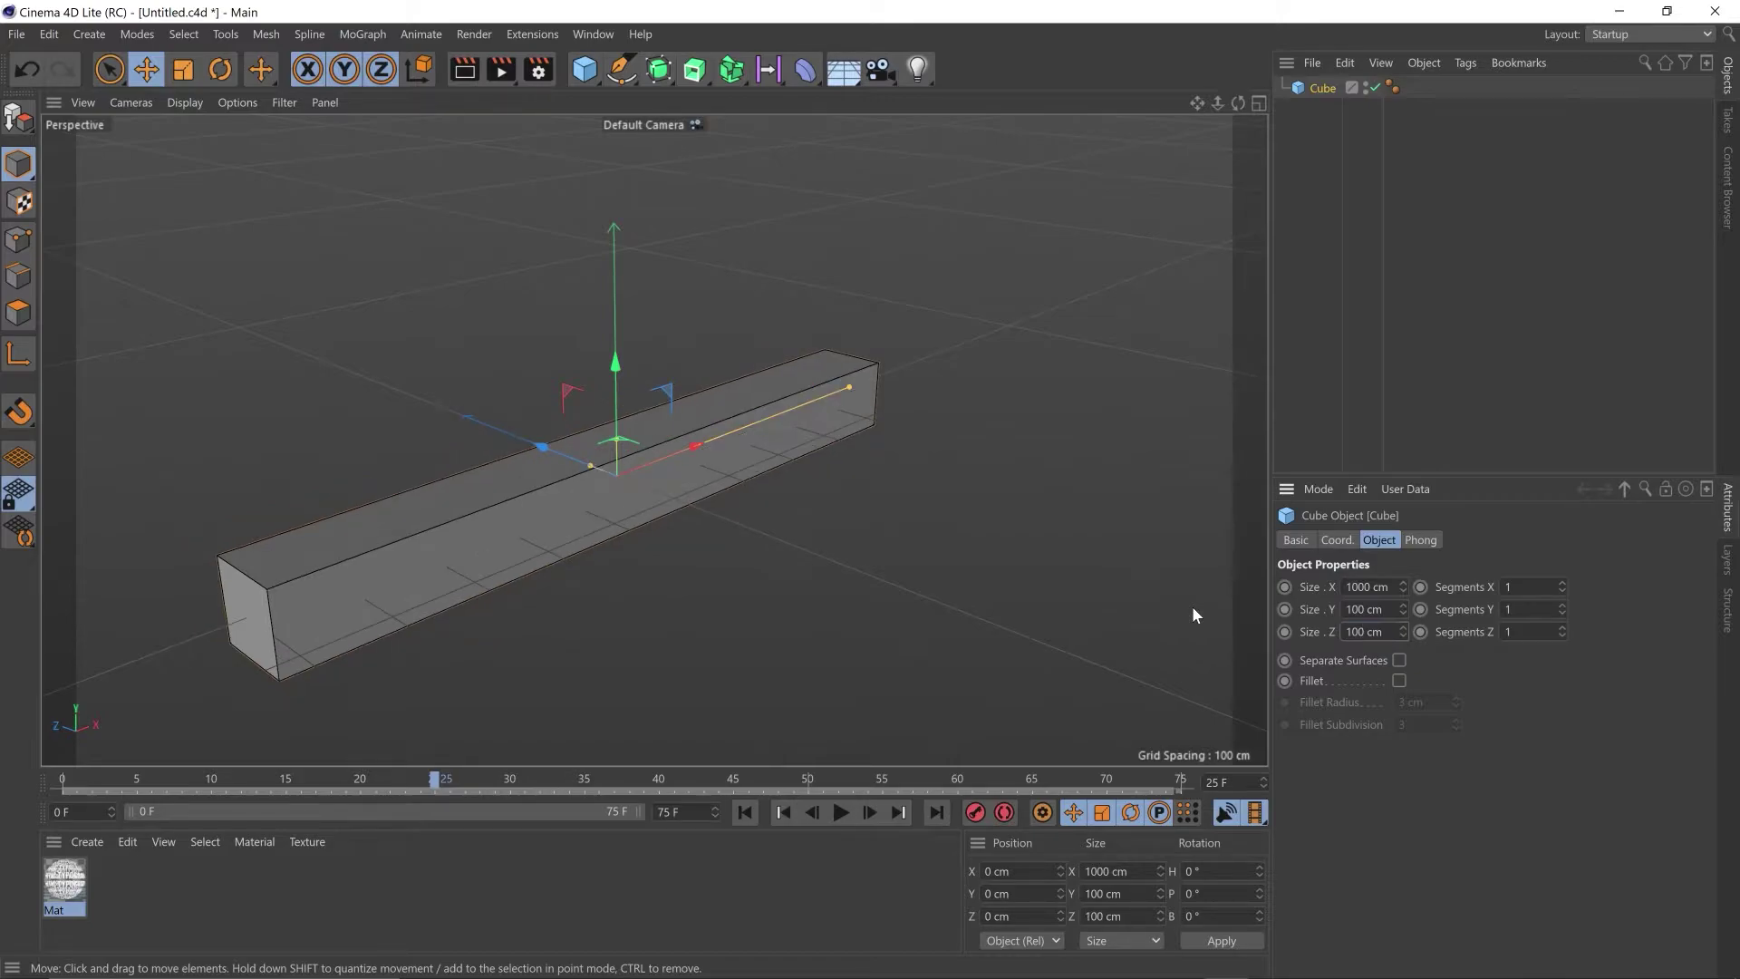
# - Set the cube's X, Y and Z segments to 100 each
pyautogui.click(1510, 587)
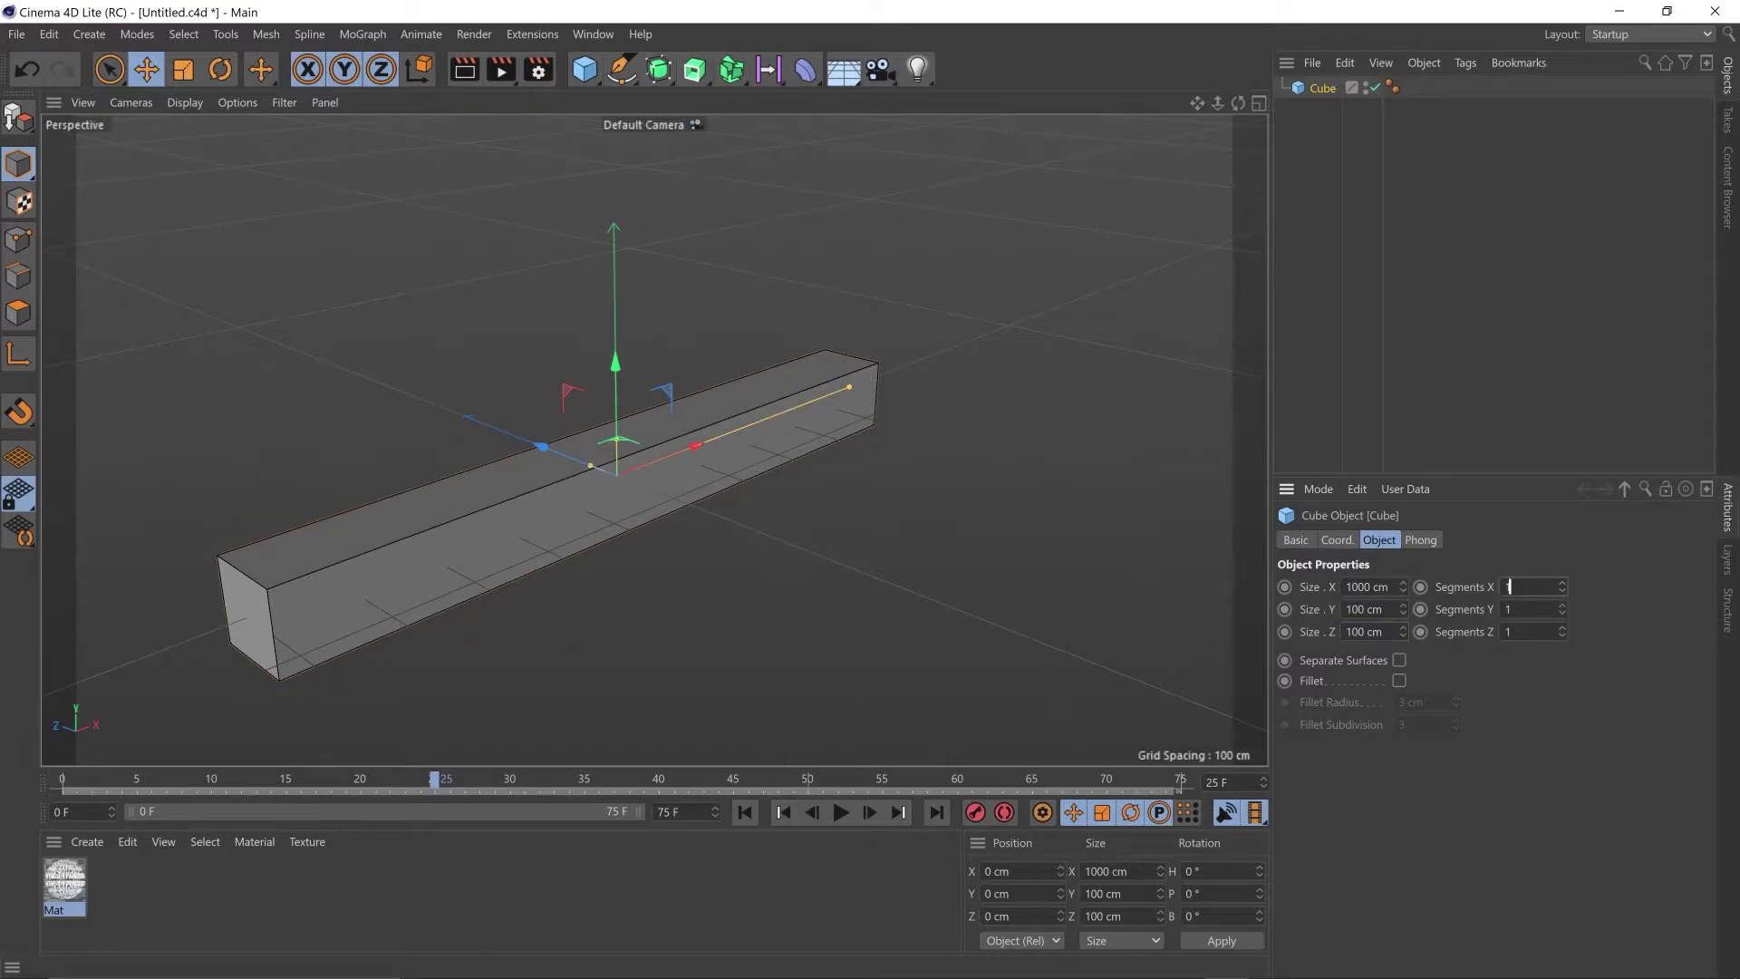
pyautogui.write('100')
pyautogui.click(1510, 609)
pyautogui.write('100')
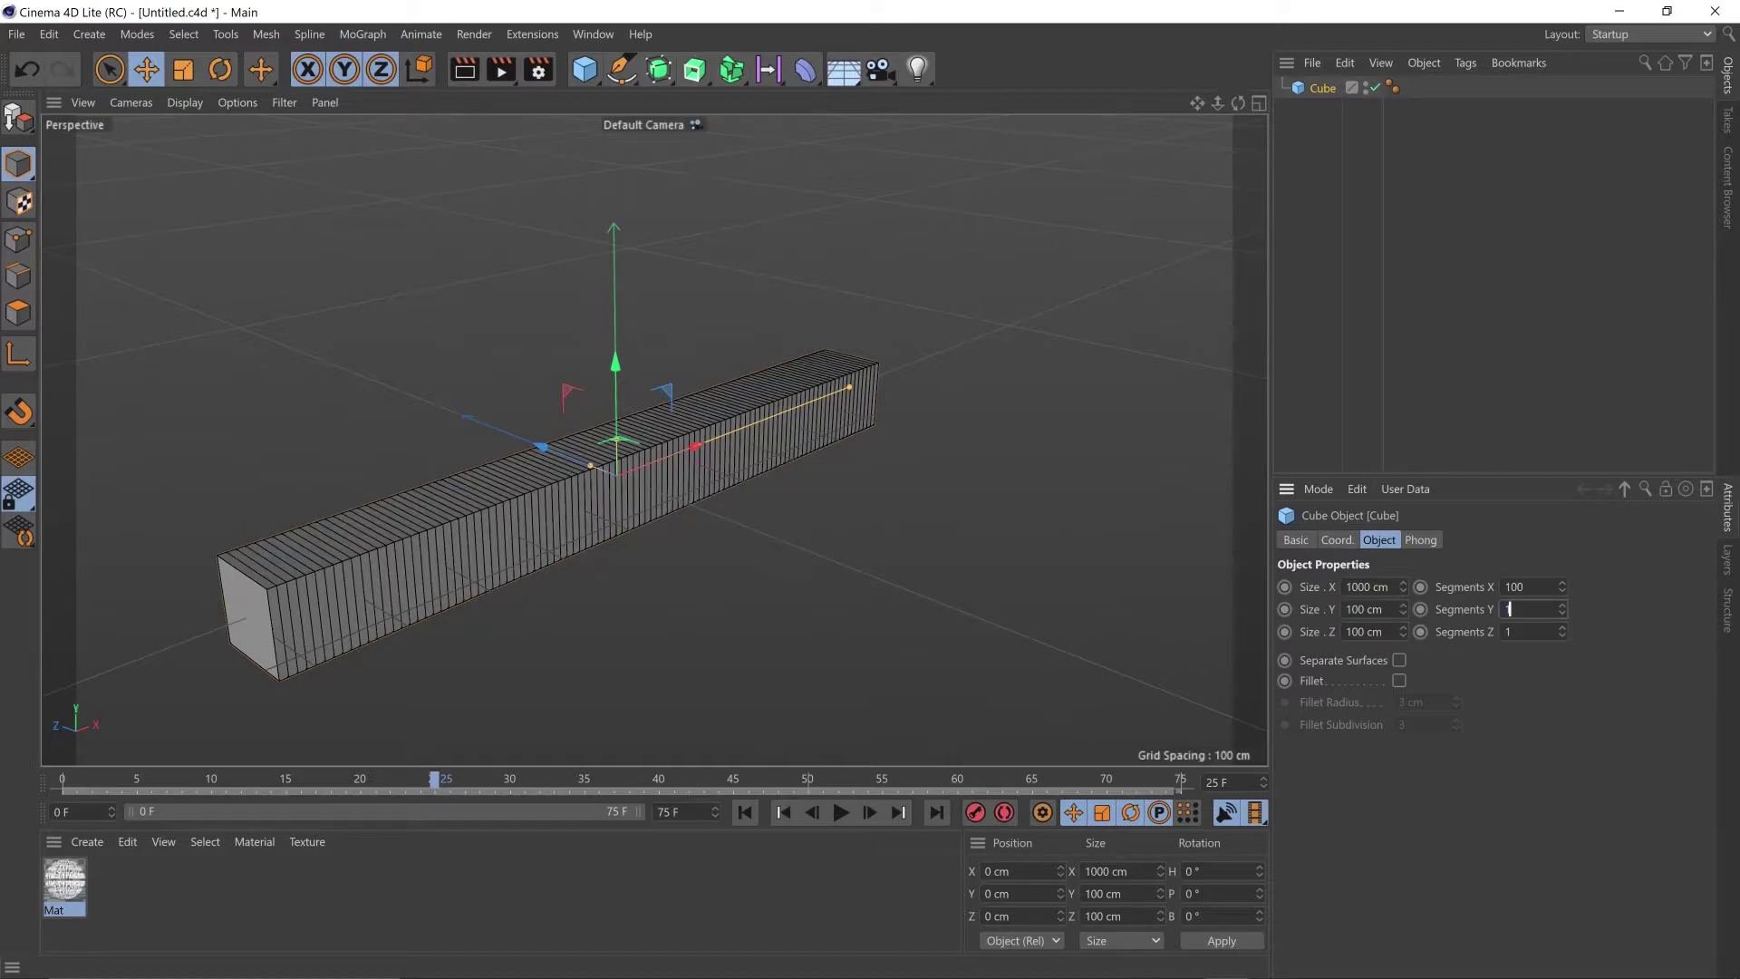
pyautogui.click(1509, 632)
pyautogui.write('100')
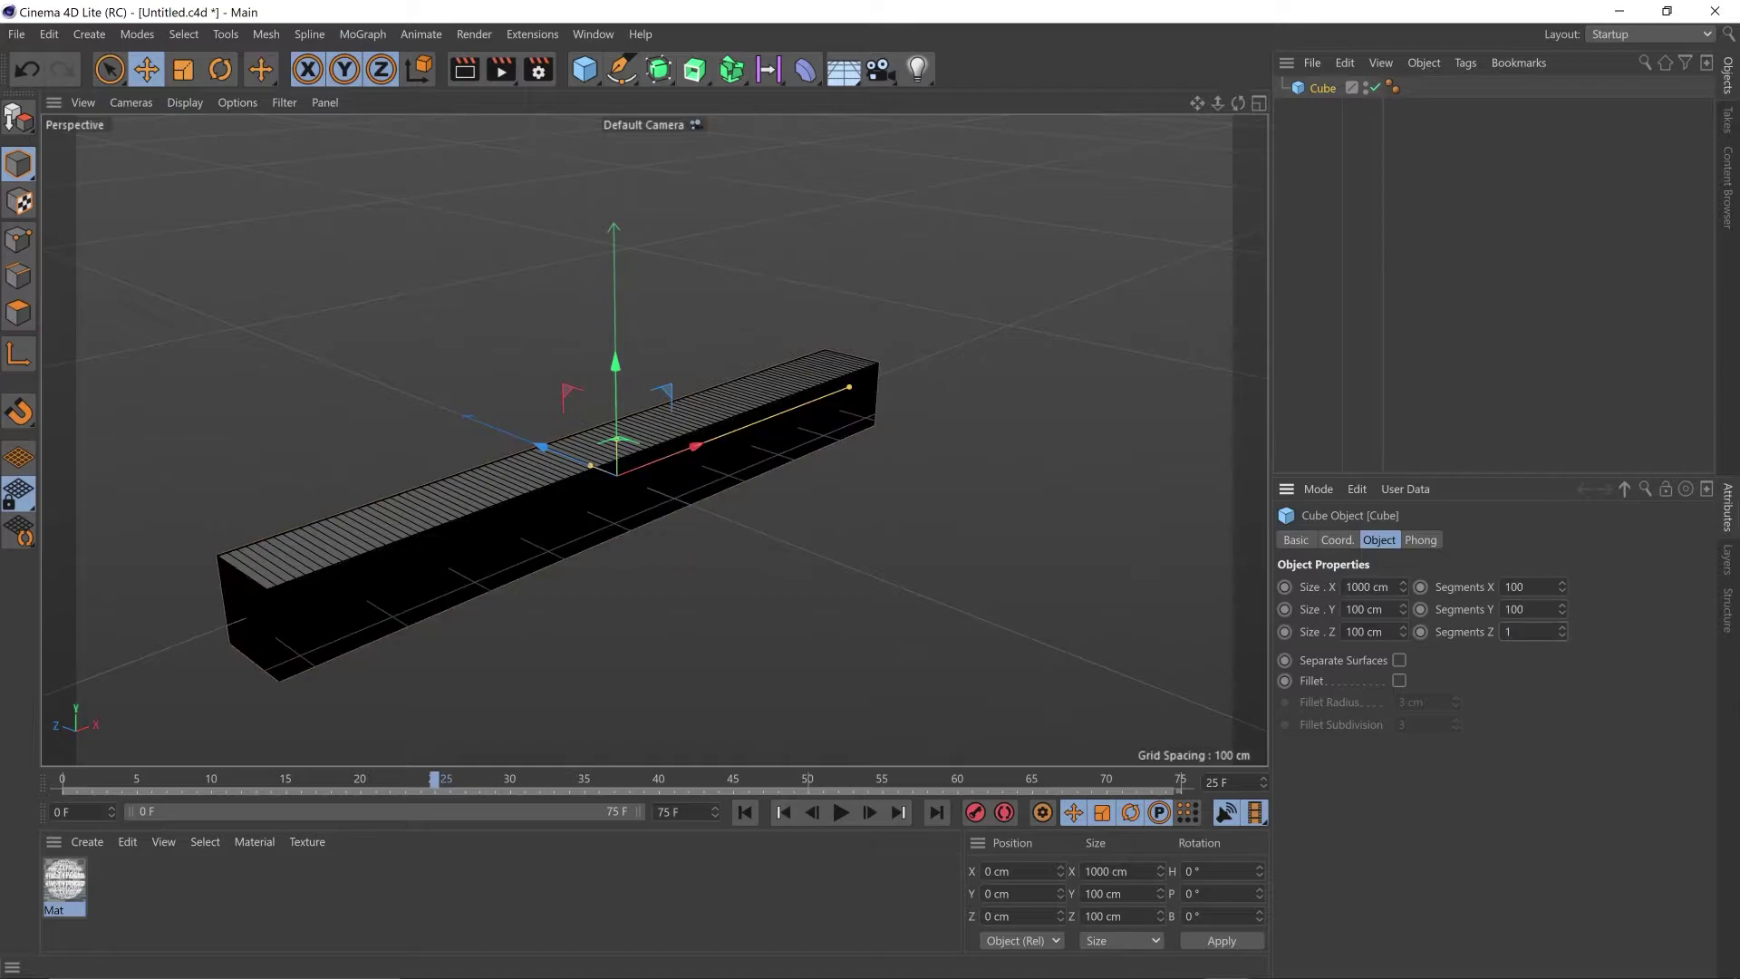
# - Deselect the cube and switch the viewport display to Gouraud Shading without lines
pyautogui.click(550, 188)
pyautogui.click(181, 102)
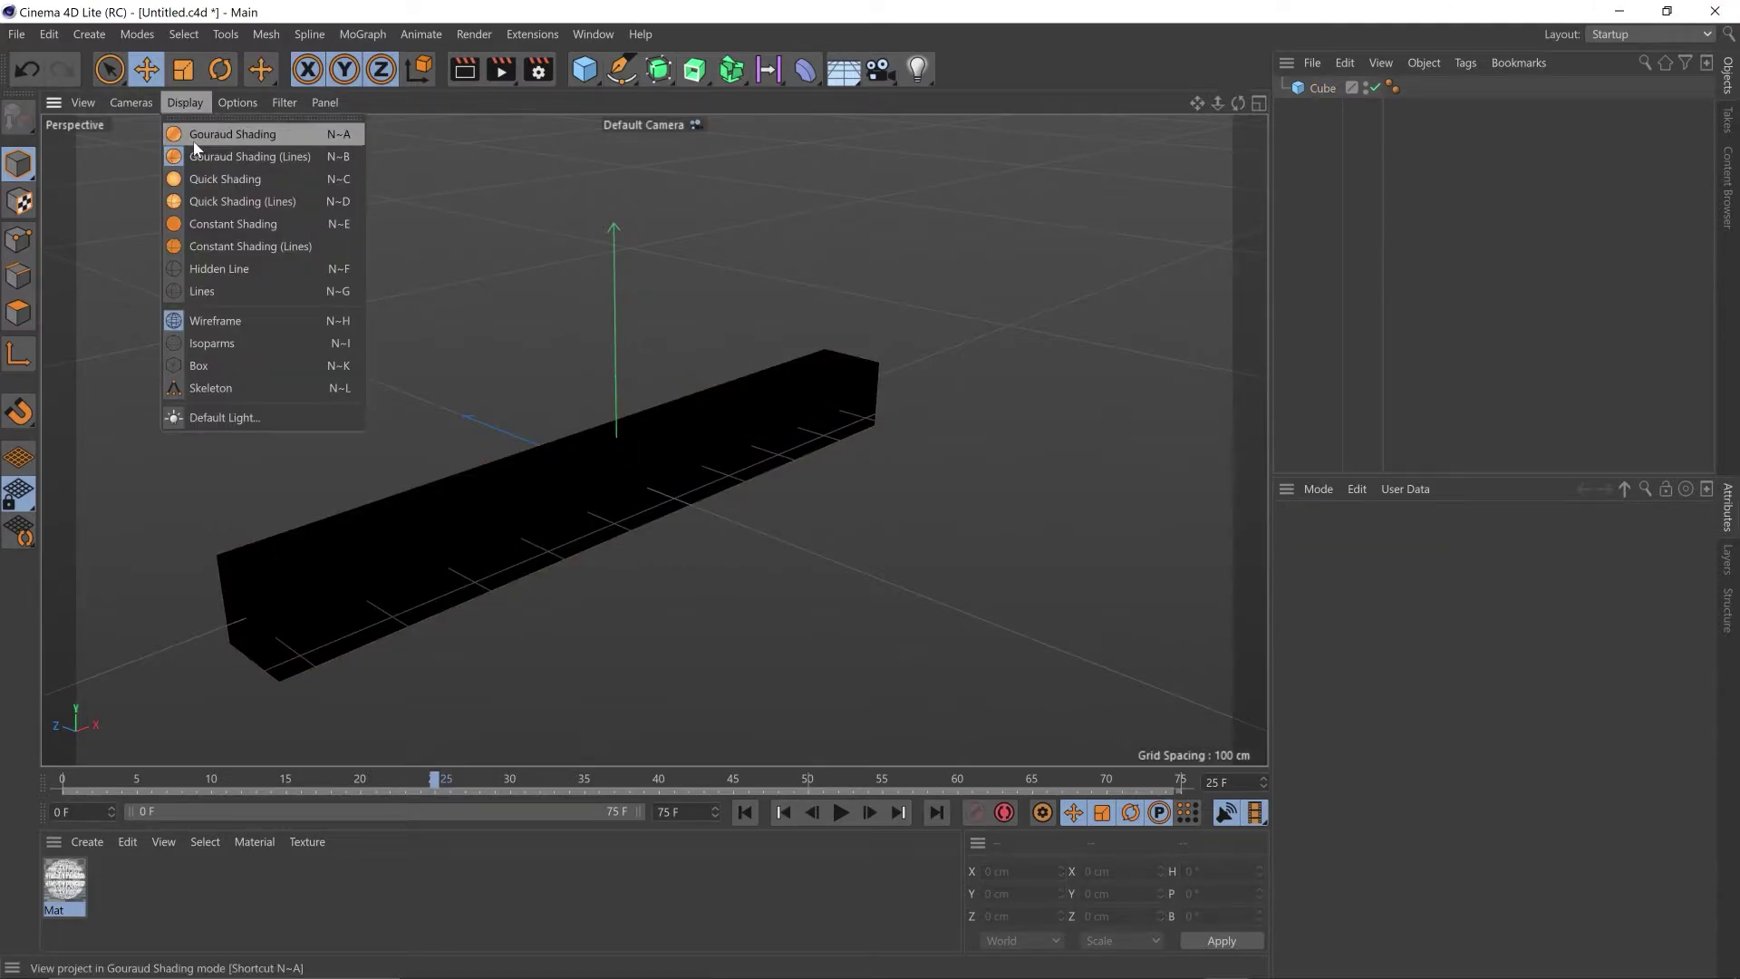
pyautogui.click(195, 129)
pyautogui.keyDown('alt'); pyautogui.moveTo(441, 464); pyautogui.dragTo(550, 372, button='middle'); pyautogui.keyUp('alt')
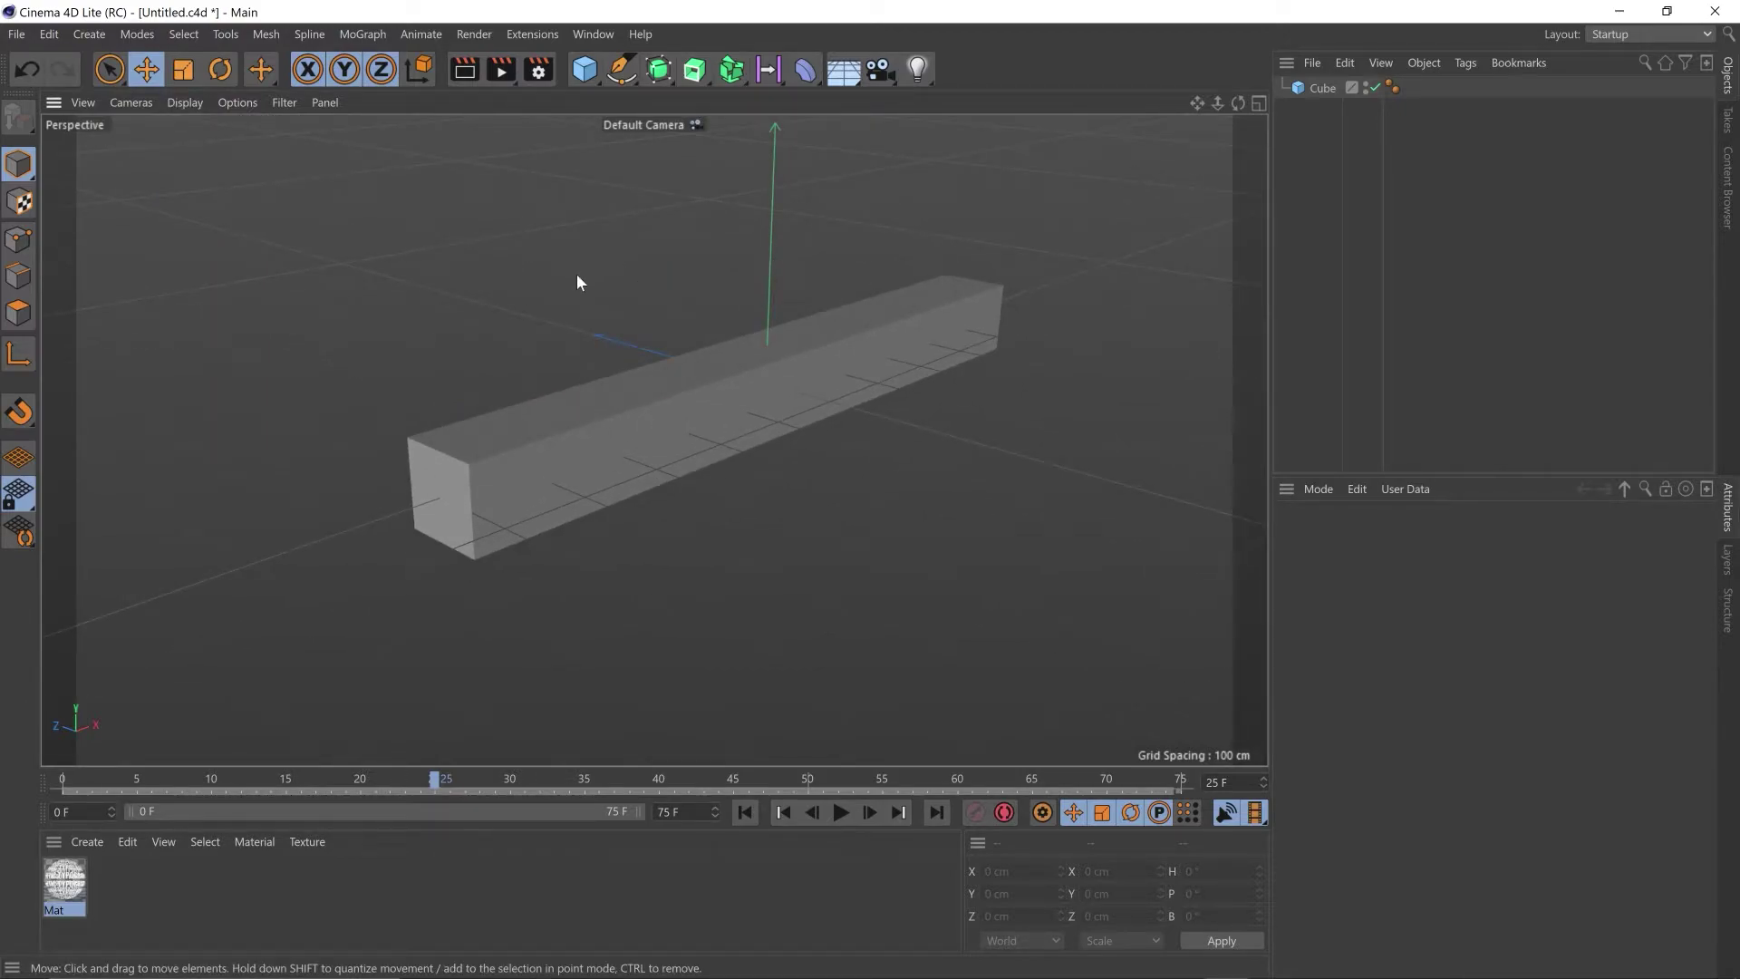
pyautogui.keyDown('alt'); pyautogui.moveTo(551, 285); pyautogui.dragTo(542, 323, button='middle'); pyautogui.keyUp('alt')
# - Add a Bend deformer, place it below the Cube in the object list and set its R.B rotation to -90°
pyautogui.click(809, 75)
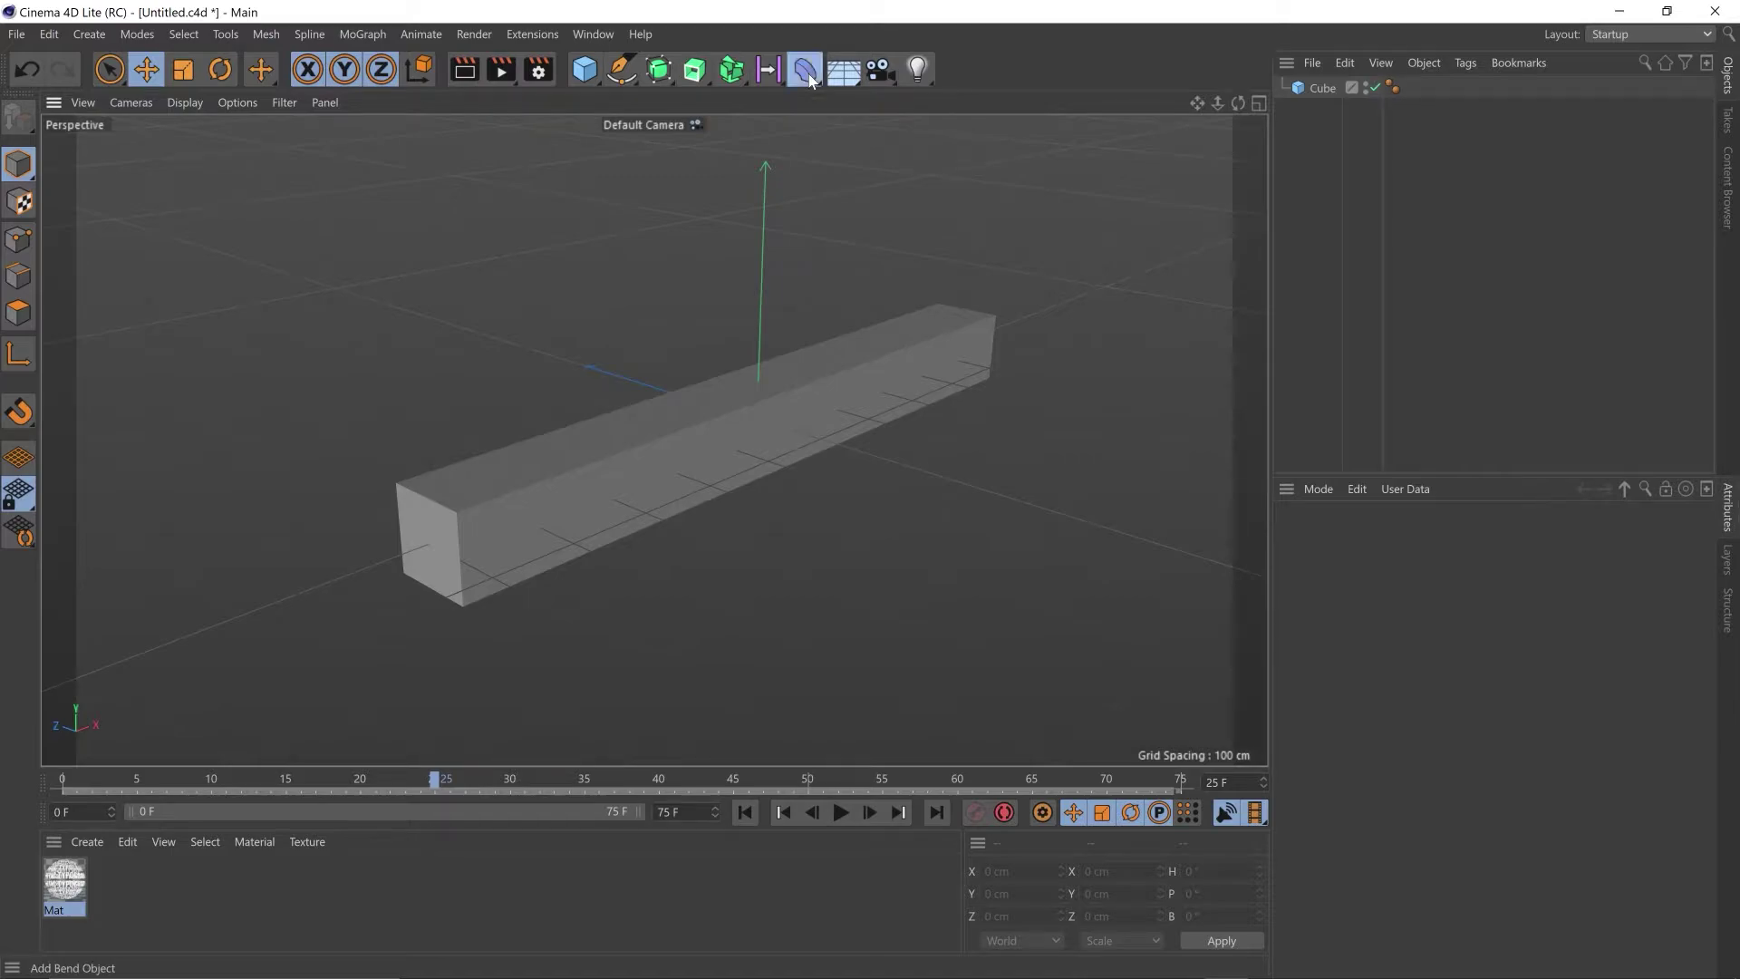
pyautogui.click(806, 71)
pyautogui.moveTo(1321, 88)
pyautogui.mouseDown()
pyautogui.moveTo(1333, 134)
pyautogui.moveTo(1326, 111)
pyautogui.mouseUp()
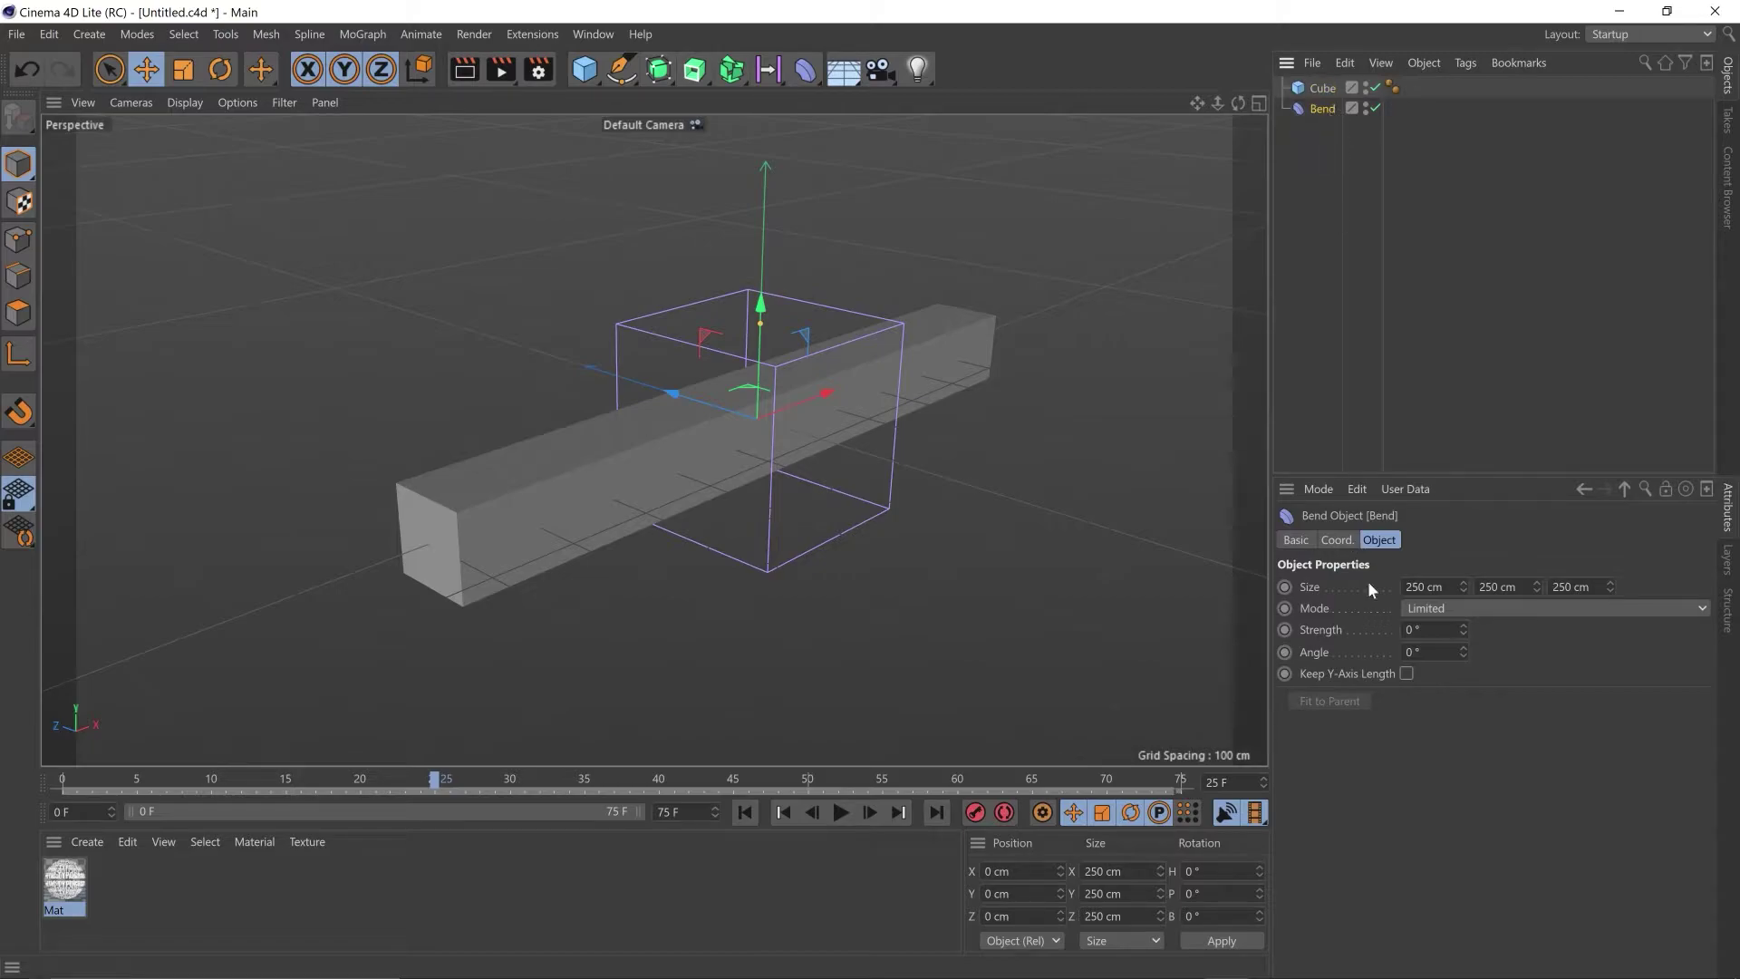
pyautogui.click(1337, 540)
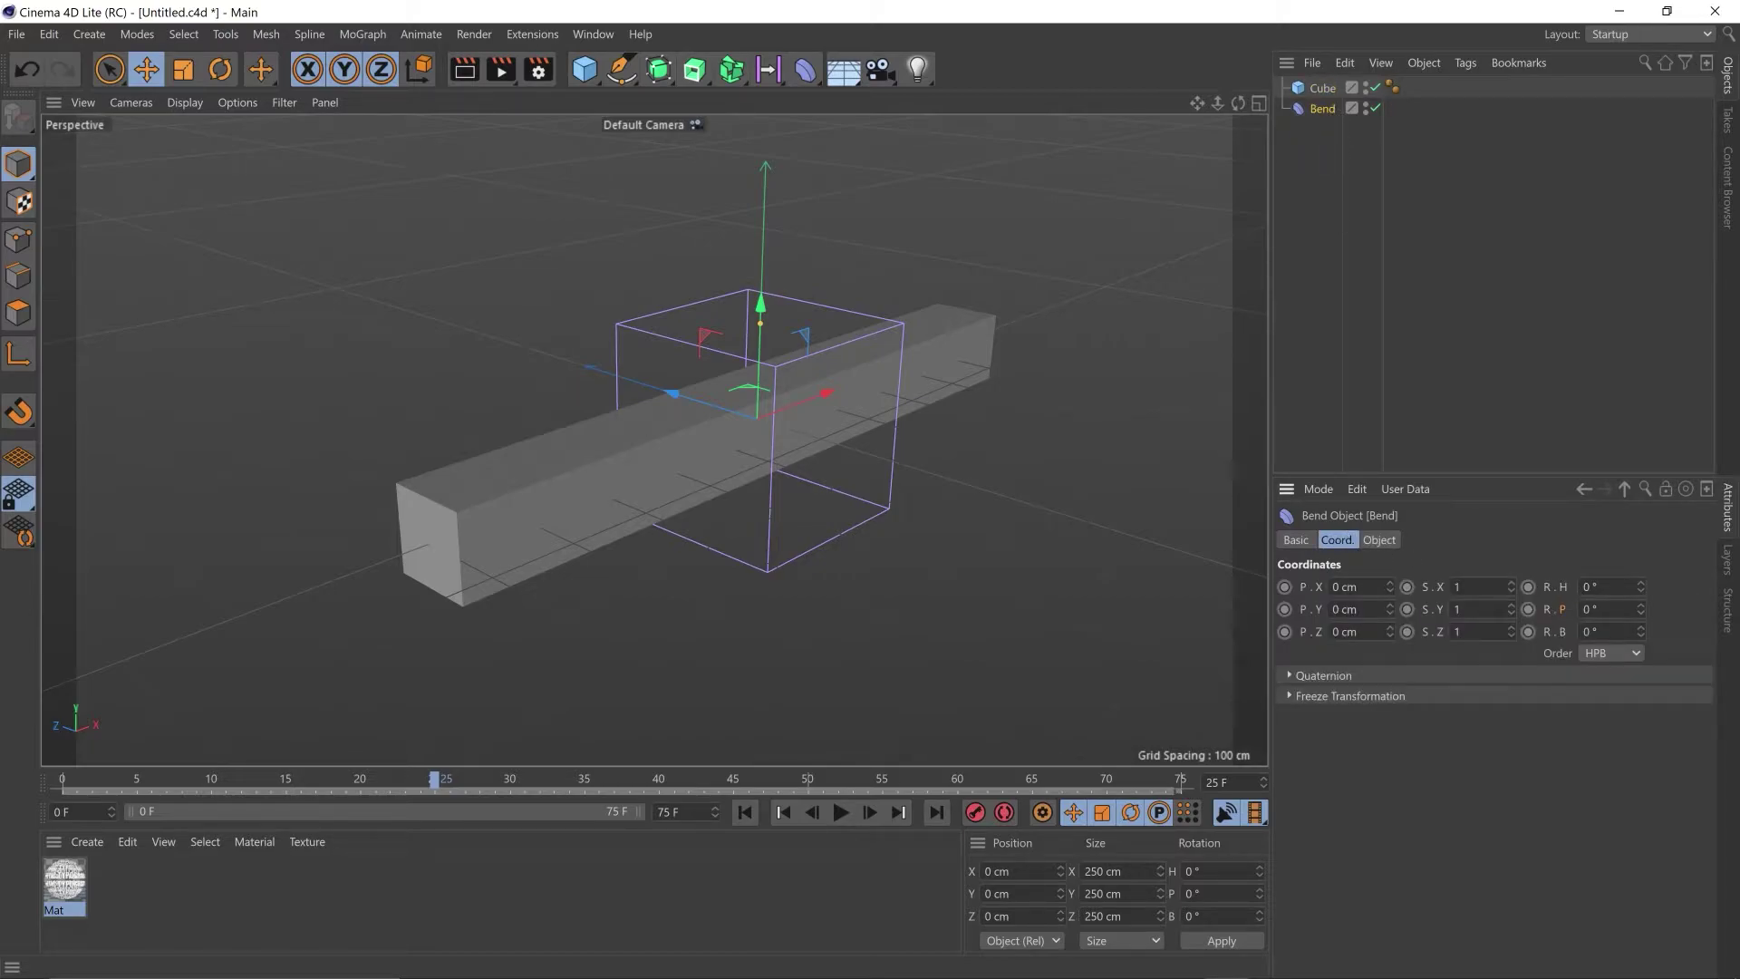
pyautogui.click(1597, 631)
pyautogui.write('-90')
pyautogui.press('Return')
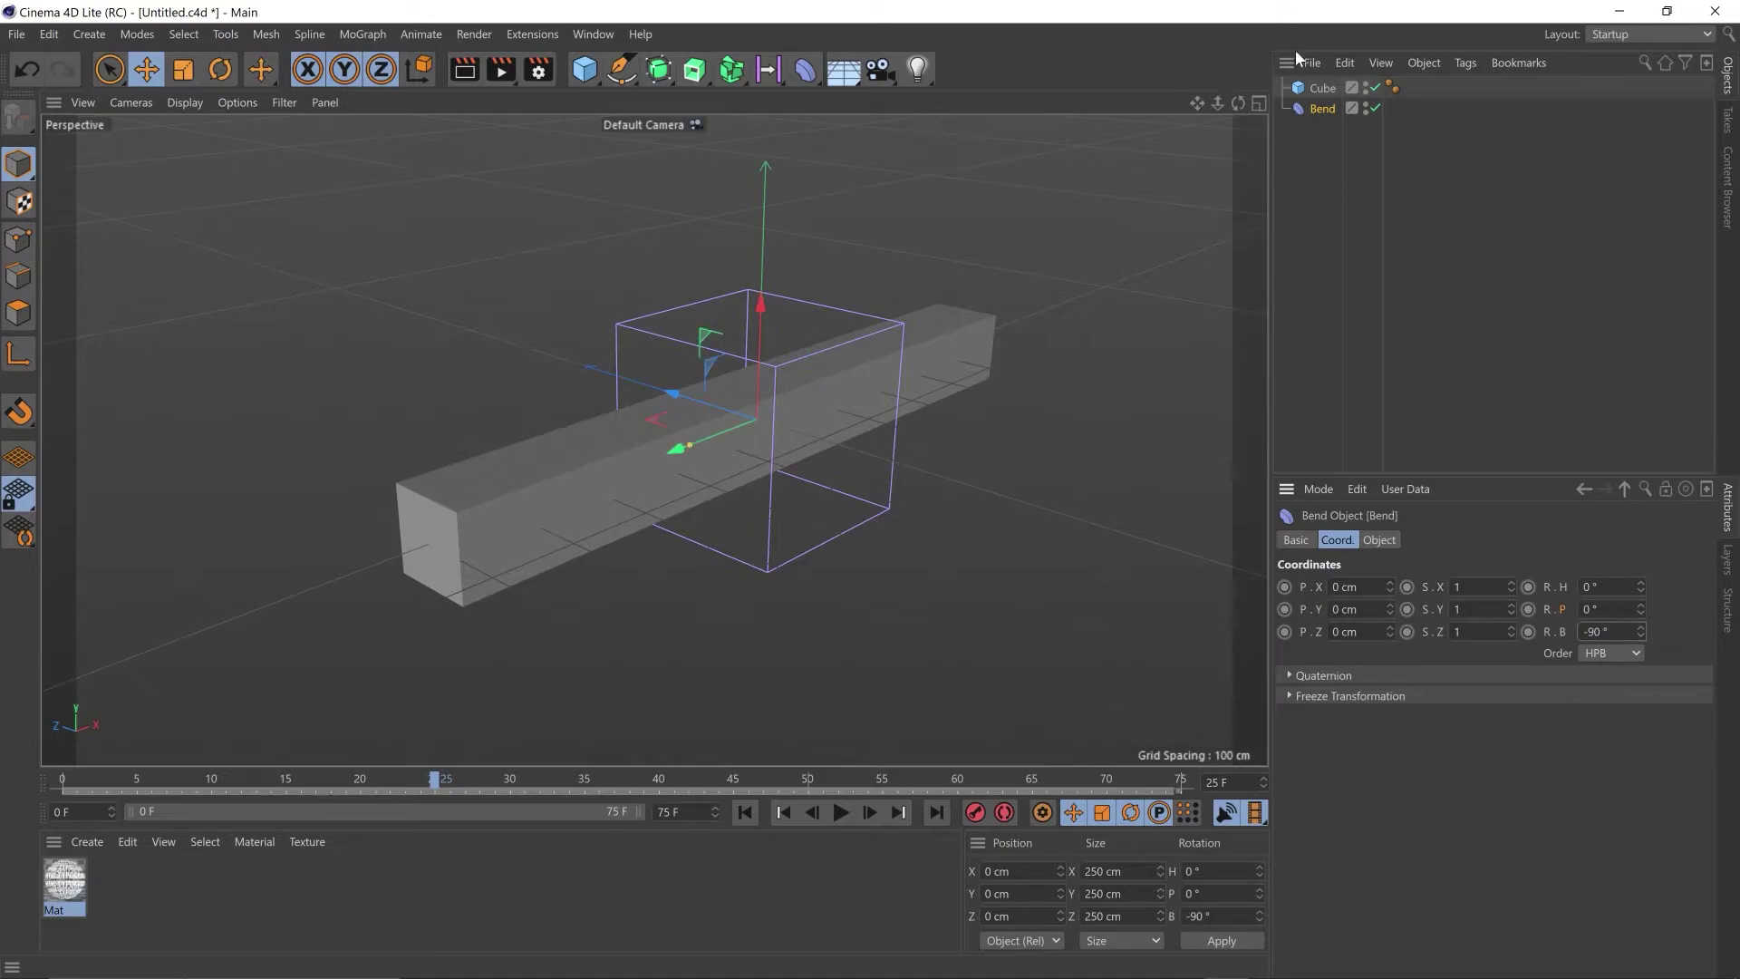
# - Make the Bend a child of the Cube, fit it to its parent and set its strength to 360°
pyautogui.moveTo(1327, 107); pyautogui.dragTo(1327, 89)
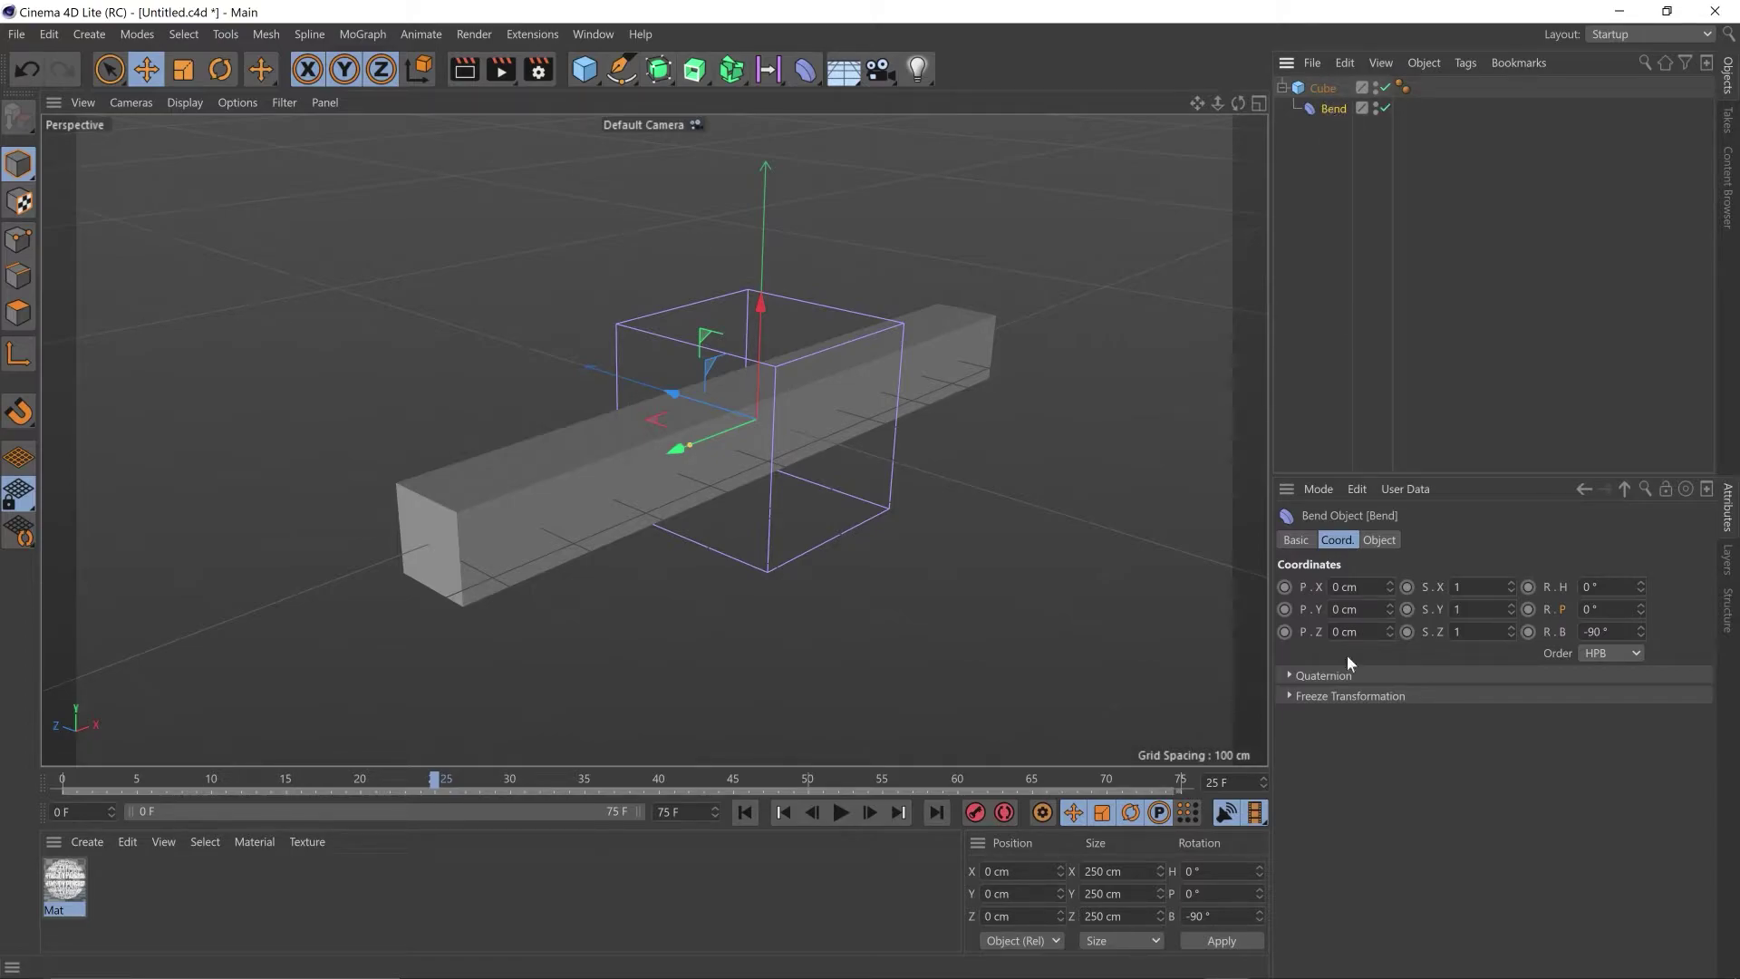
pyautogui.click(1378, 541)
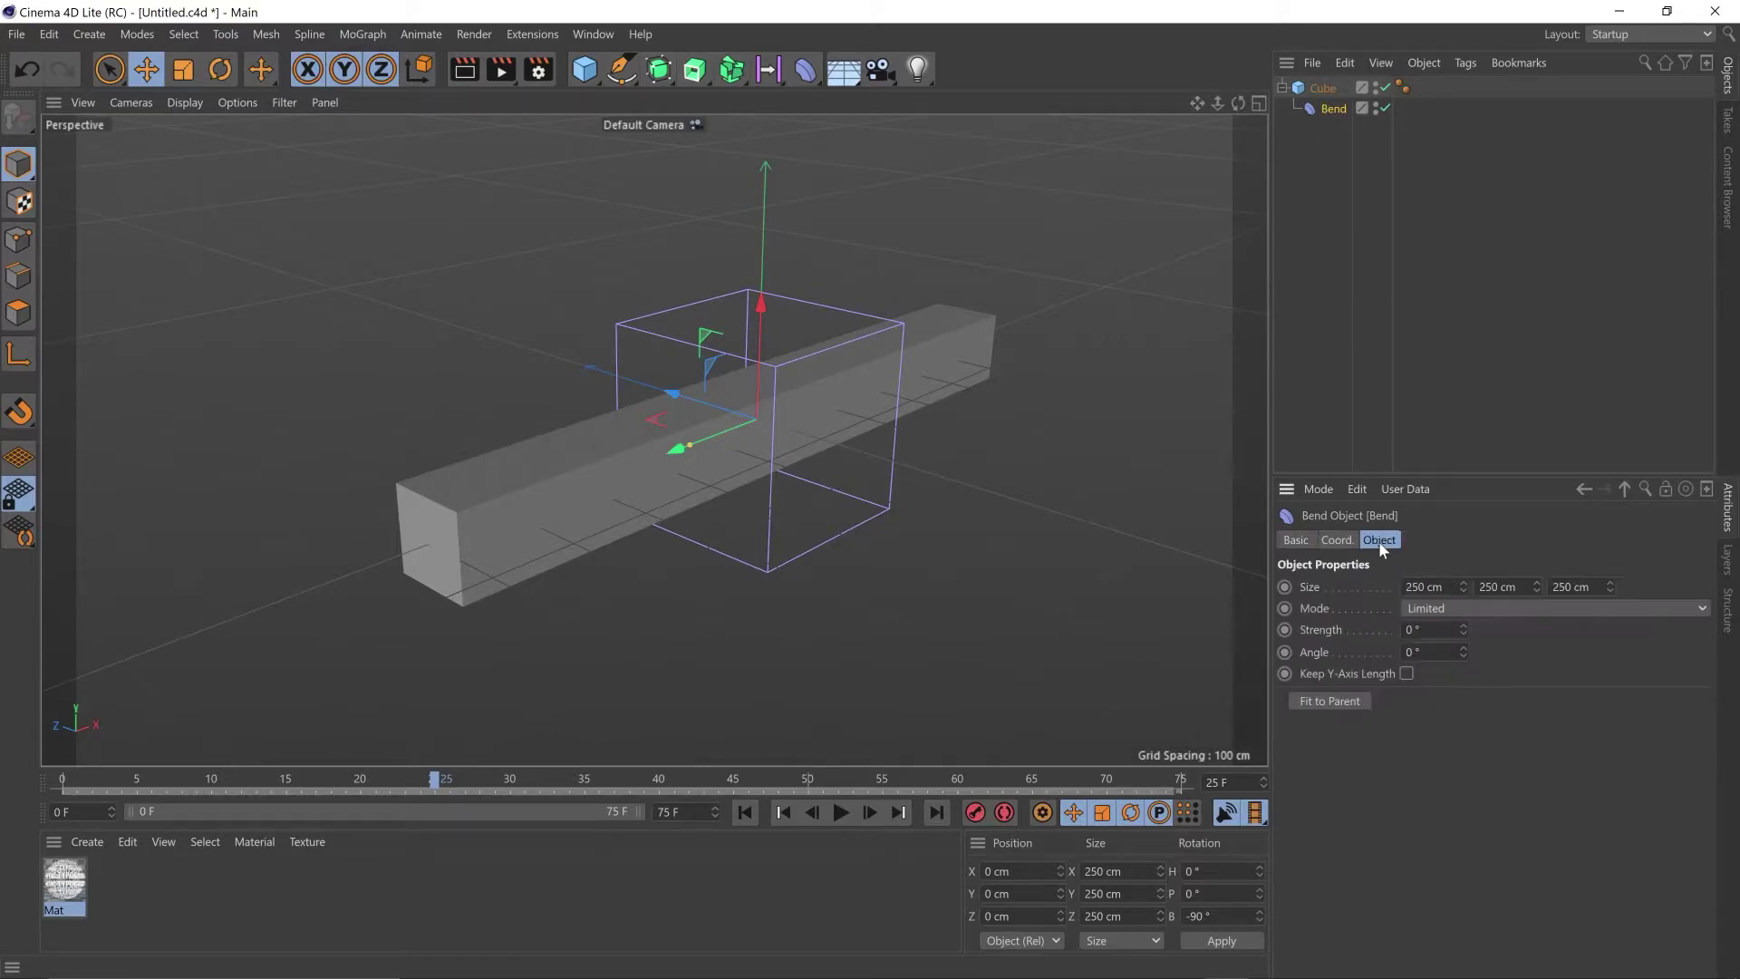
pyautogui.click(1330, 702)
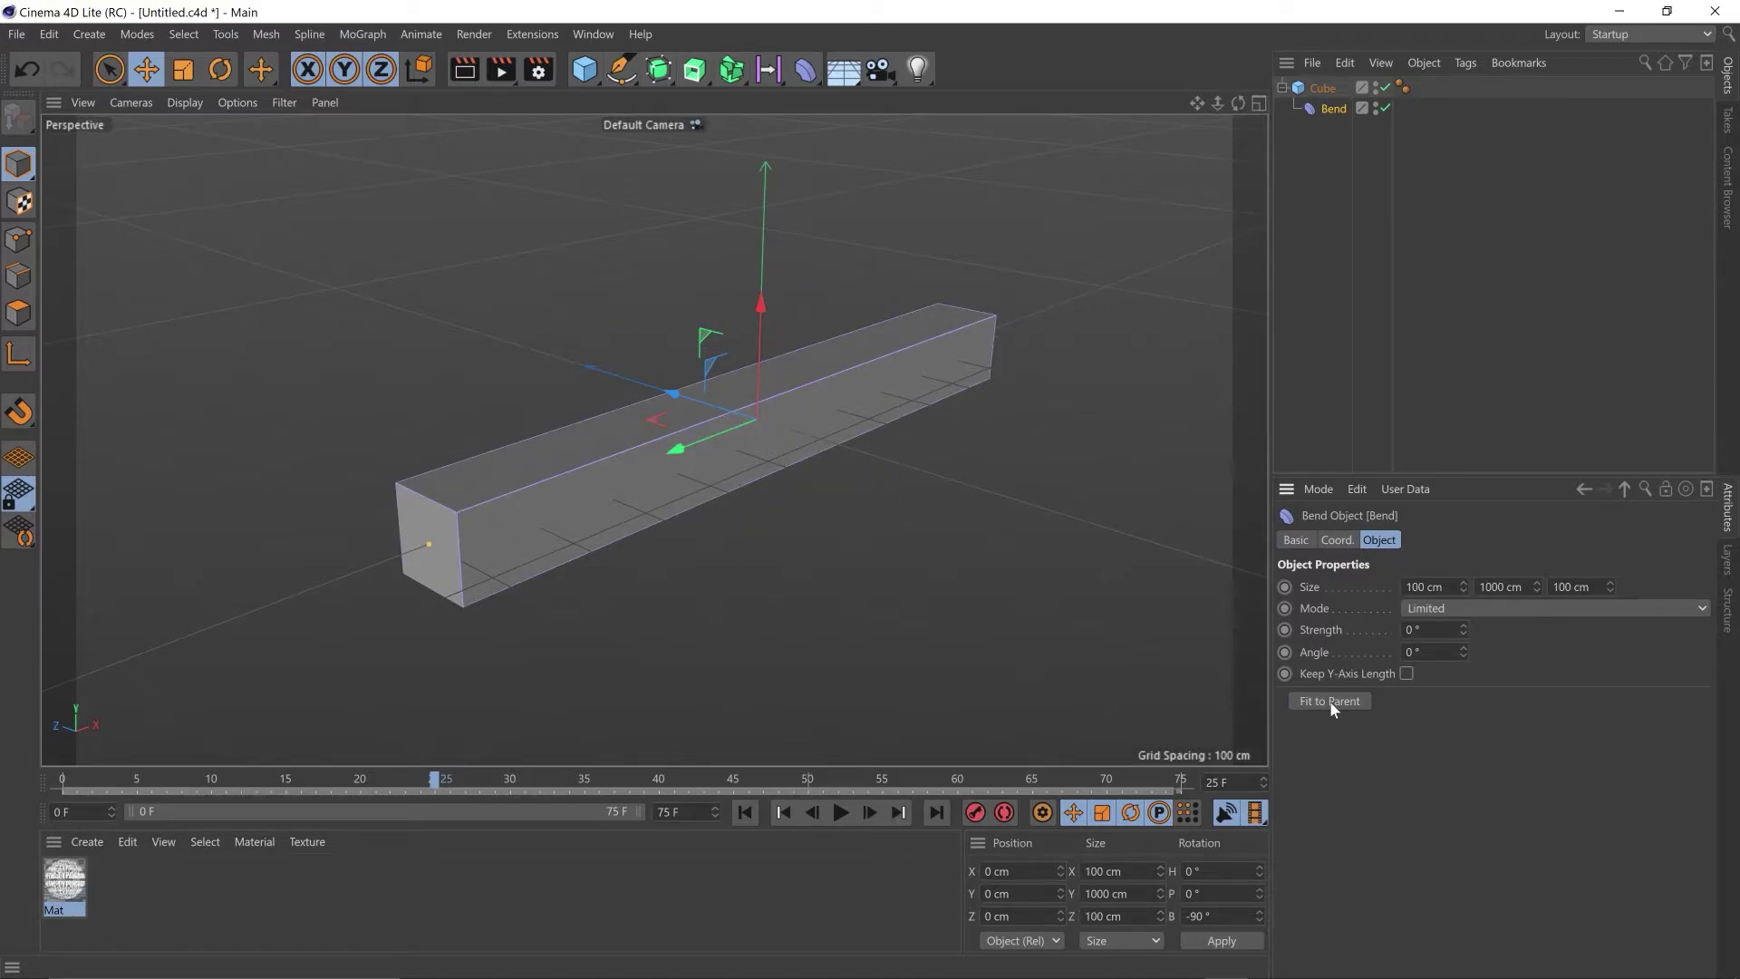
pyautogui.click(1410, 629)
pyautogui.write('360')
pyautogui.press('Return')
pyautogui.keyDown('alt'); pyautogui.moveTo(970, 303); pyautogui.dragTo(874, 444, button='middle'); pyautogui.keyUp('alt')
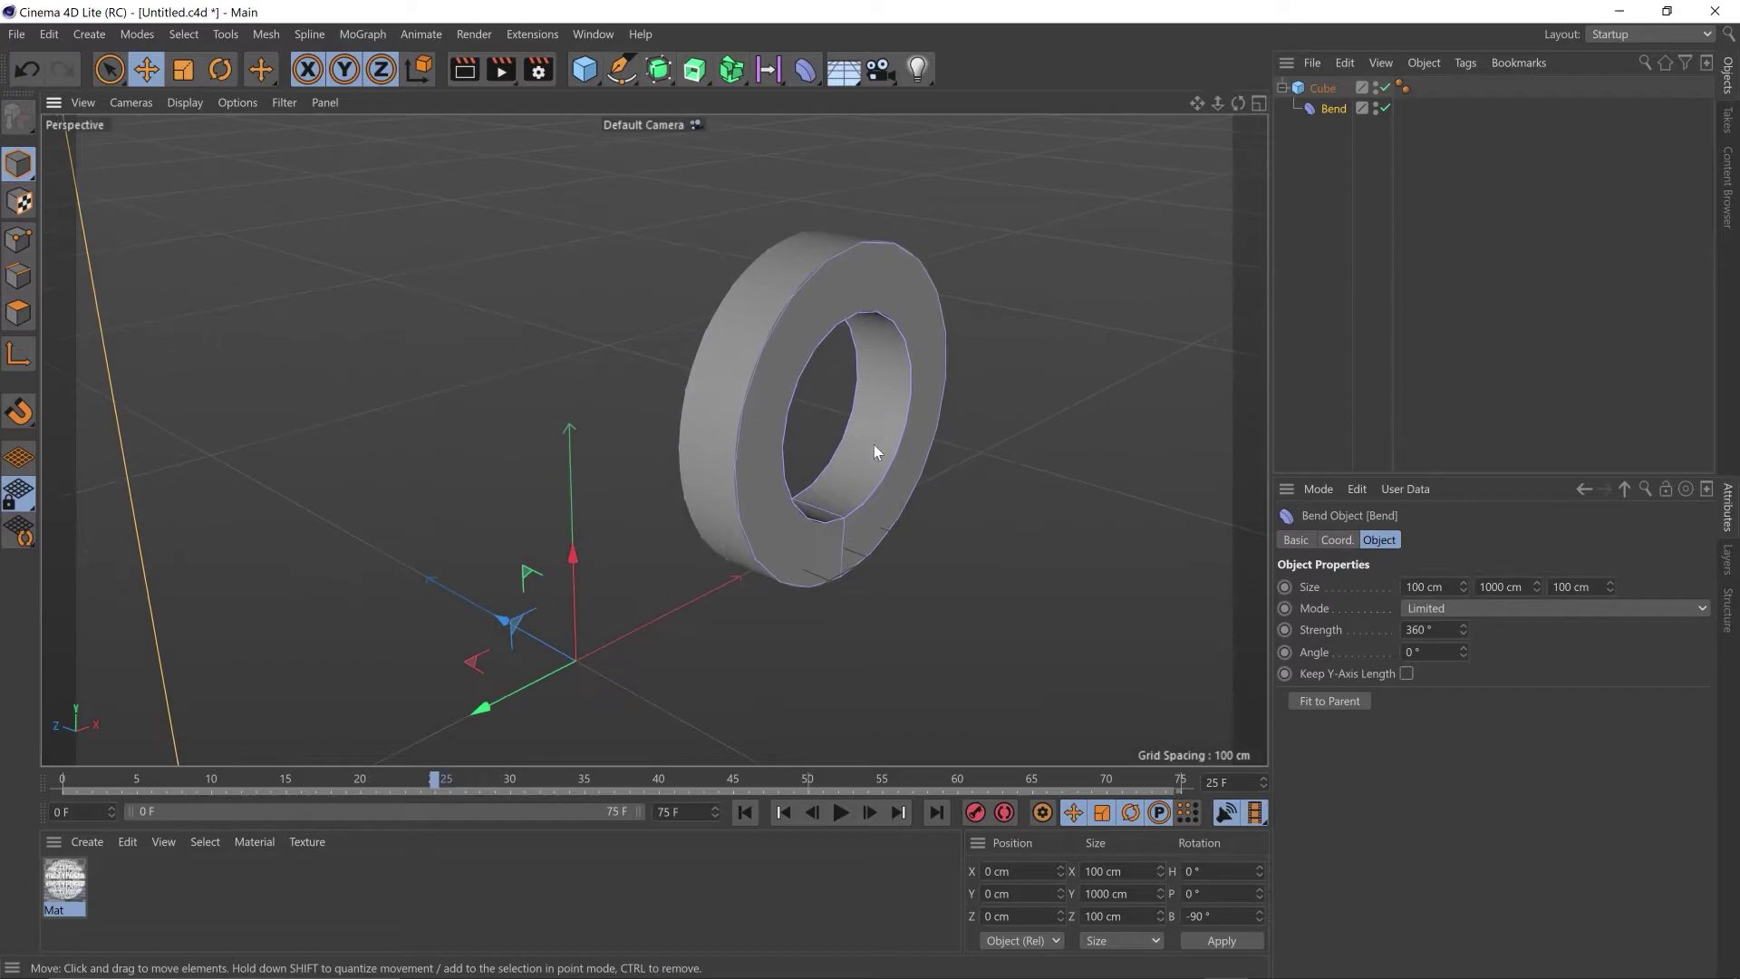
pyautogui.keyDown('alt'); pyautogui.moveTo(874, 444); pyautogui.dragTo(709, 421); pyautogui.keyUp('alt')
pyautogui.keyDown('alt'); pyautogui.moveTo(715, 431); pyautogui.dragTo(712, 389, button='right'); pyautogui.keyUp('alt')
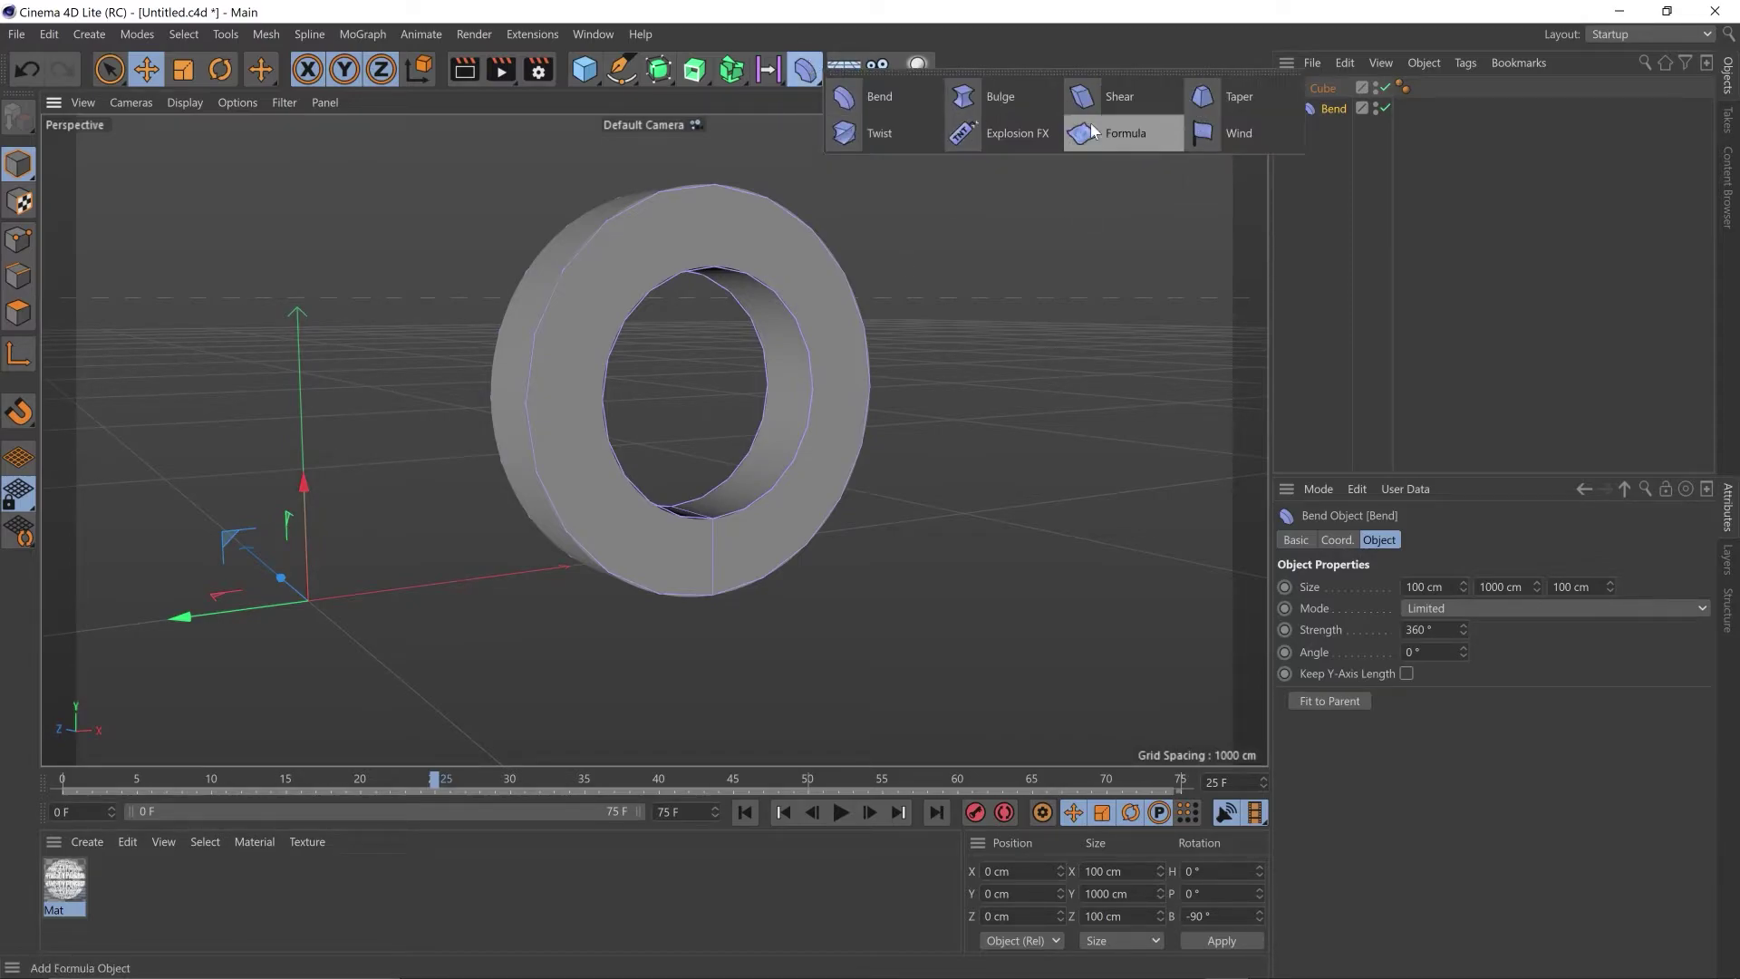
# - Add a Twist deformer as a child of the Cube below the Bend and move it into the ring's opening
pyautogui.click(844, 134)
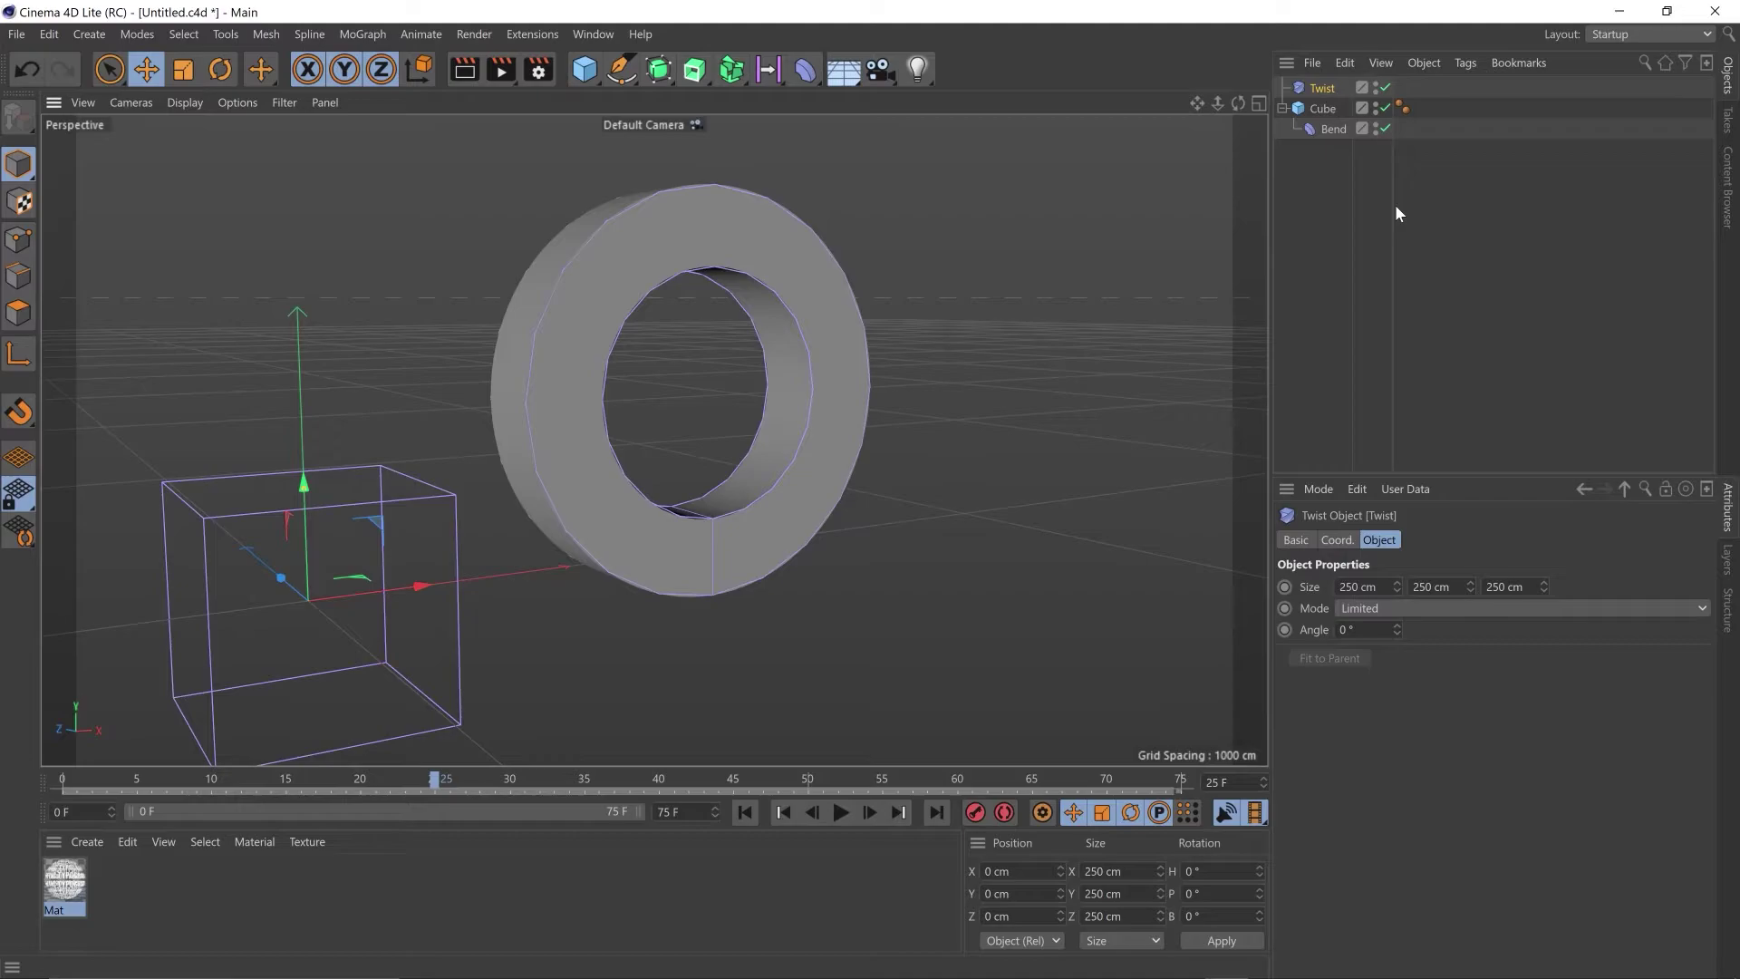
pyautogui.moveTo(1325, 89); pyautogui.dragTo(1318, 138)
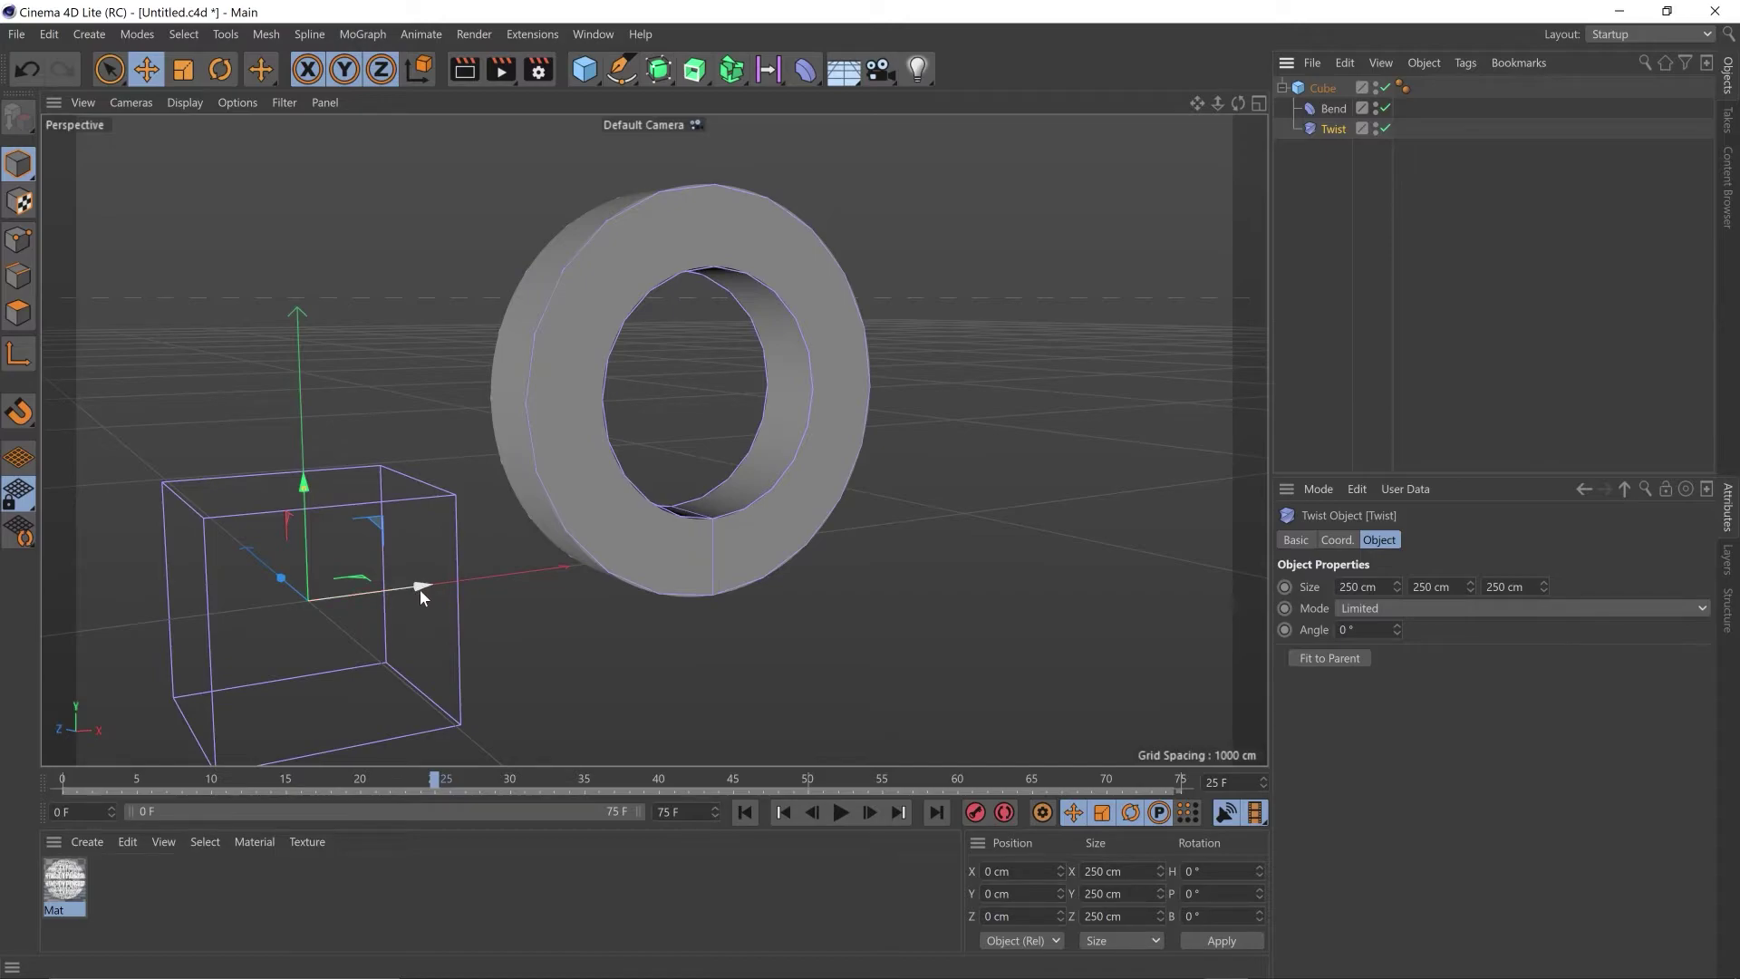
pyautogui.moveTo(420, 589); pyautogui.dragTo(703, 281)
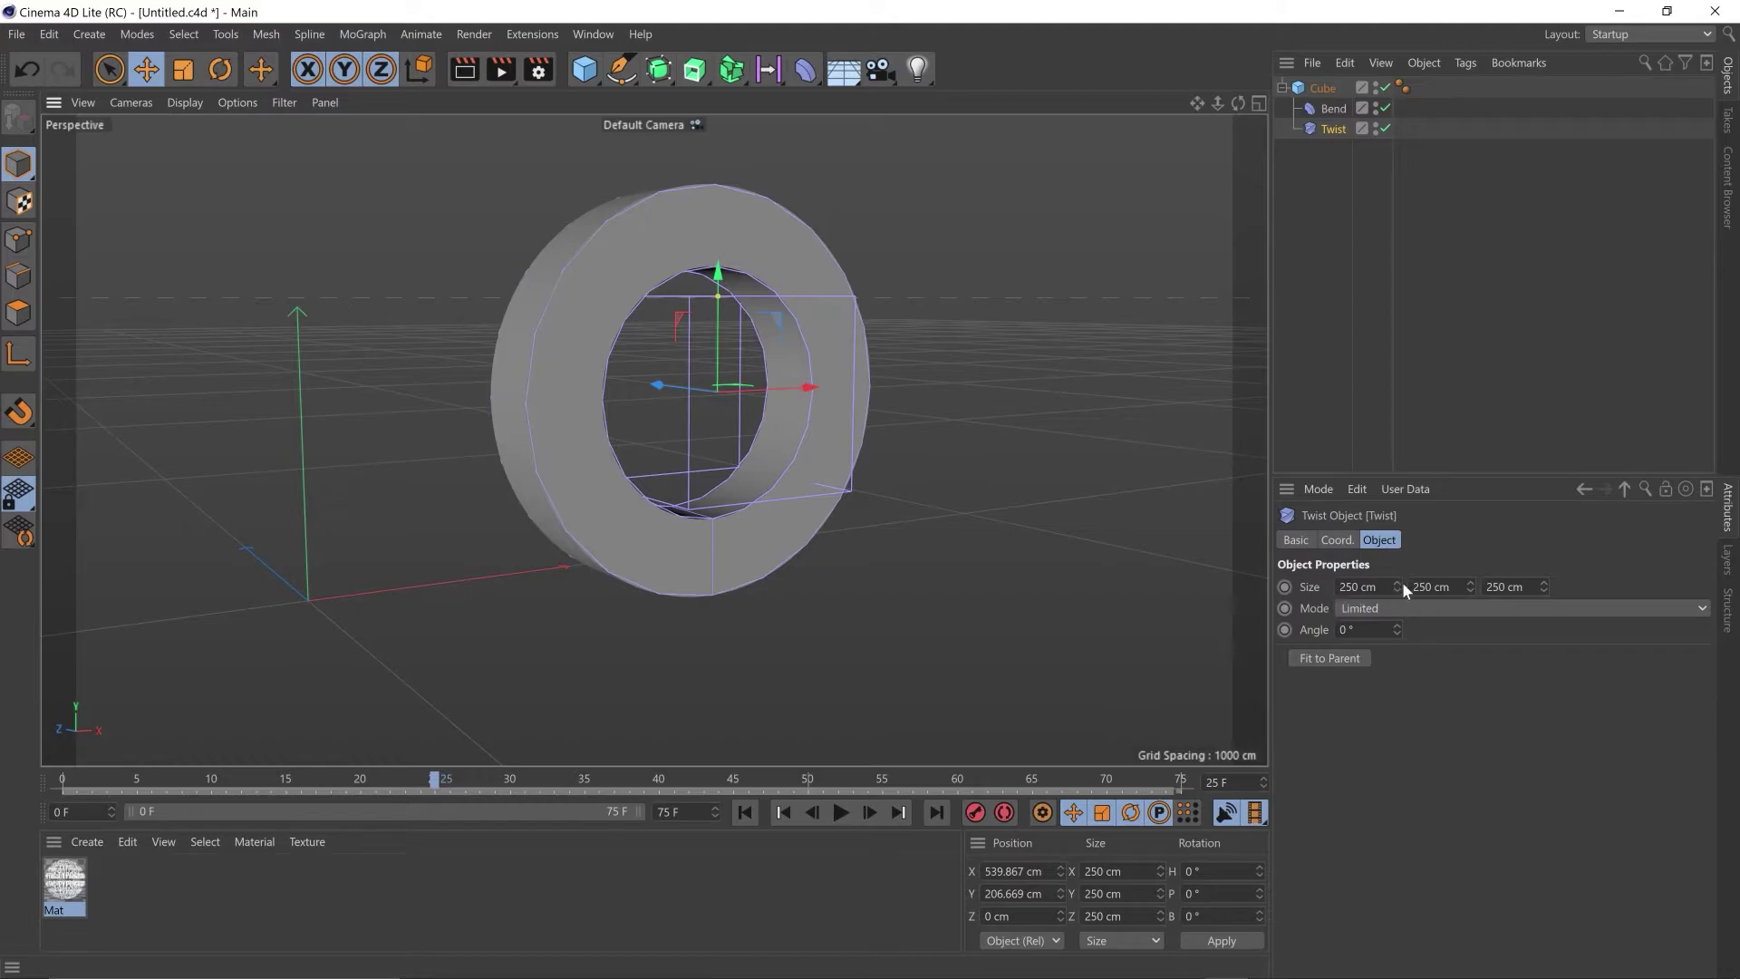
# - Scale the Twist deformer uniformly to about 542 cm and centre it on the ring at X about 502 cm
pyautogui.press('t')
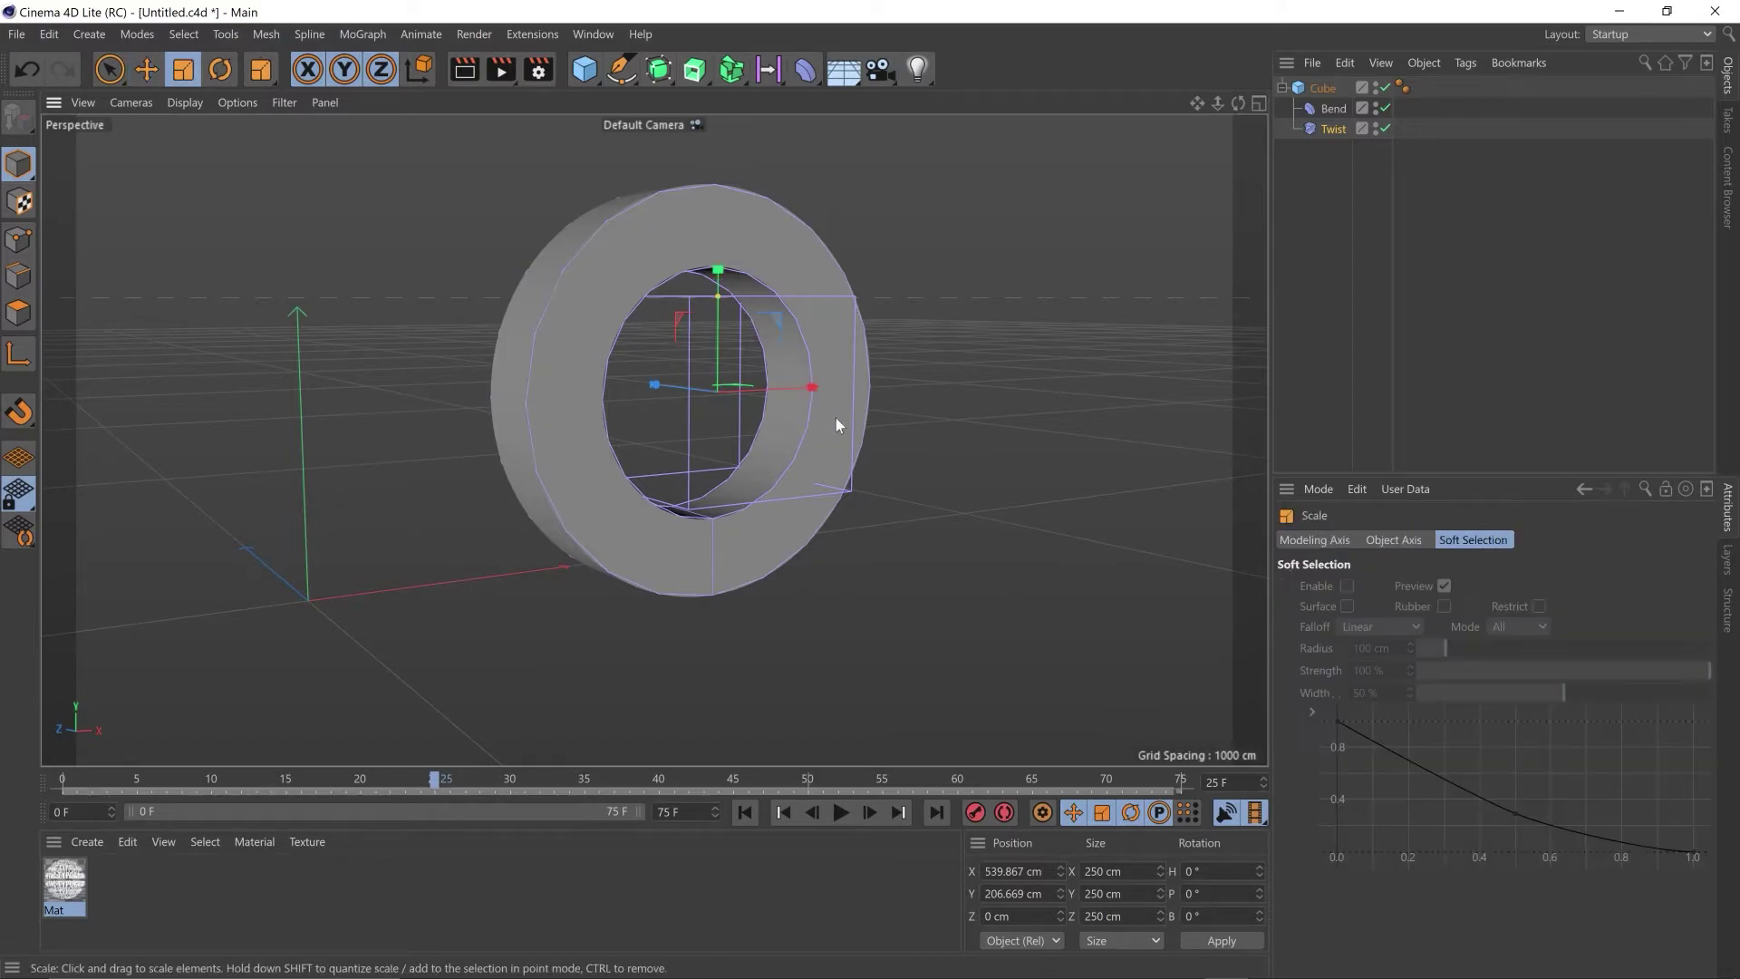
pyautogui.moveTo(836, 417); pyautogui.dragTo(1171, 317)
pyautogui.press('e')
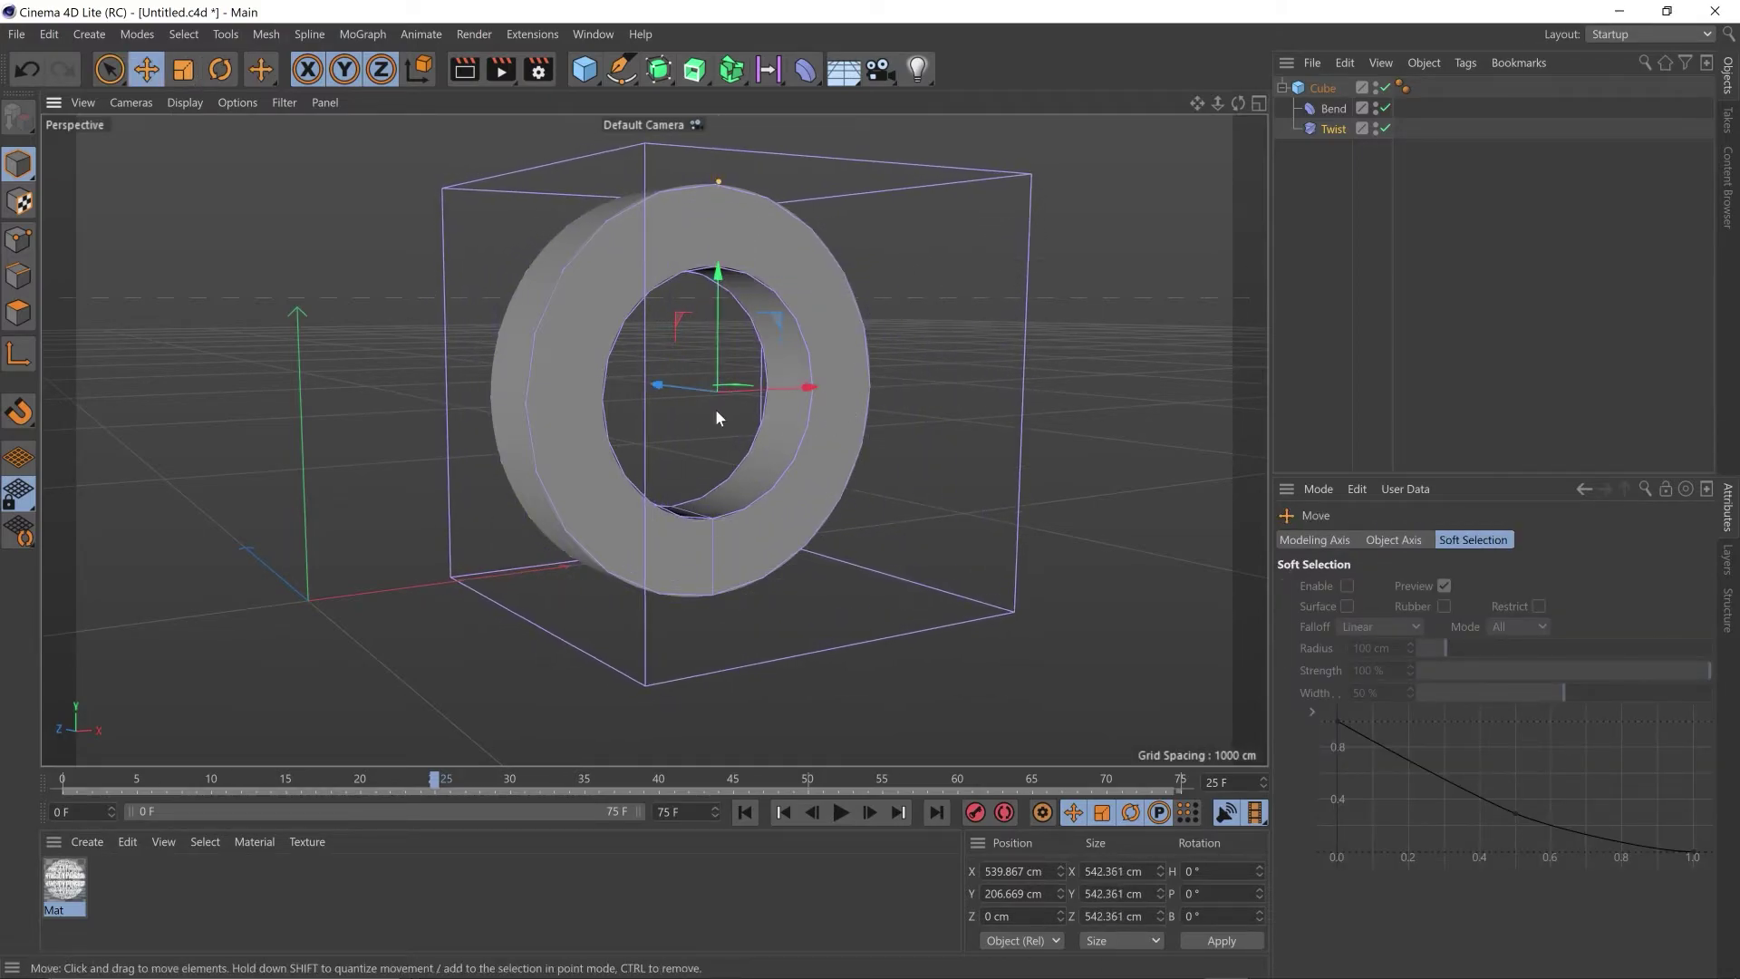
pyautogui.keyDown('alt'); pyautogui.moveTo(623, 431); pyautogui.dragTo(687, 441, button='middle'); pyautogui.keyUp('alt')
pyautogui.keyDown('alt'); pyautogui.moveTo(825, 385); pyautogui.dragTo(695, 372); pyautogui.keyUp('alt')
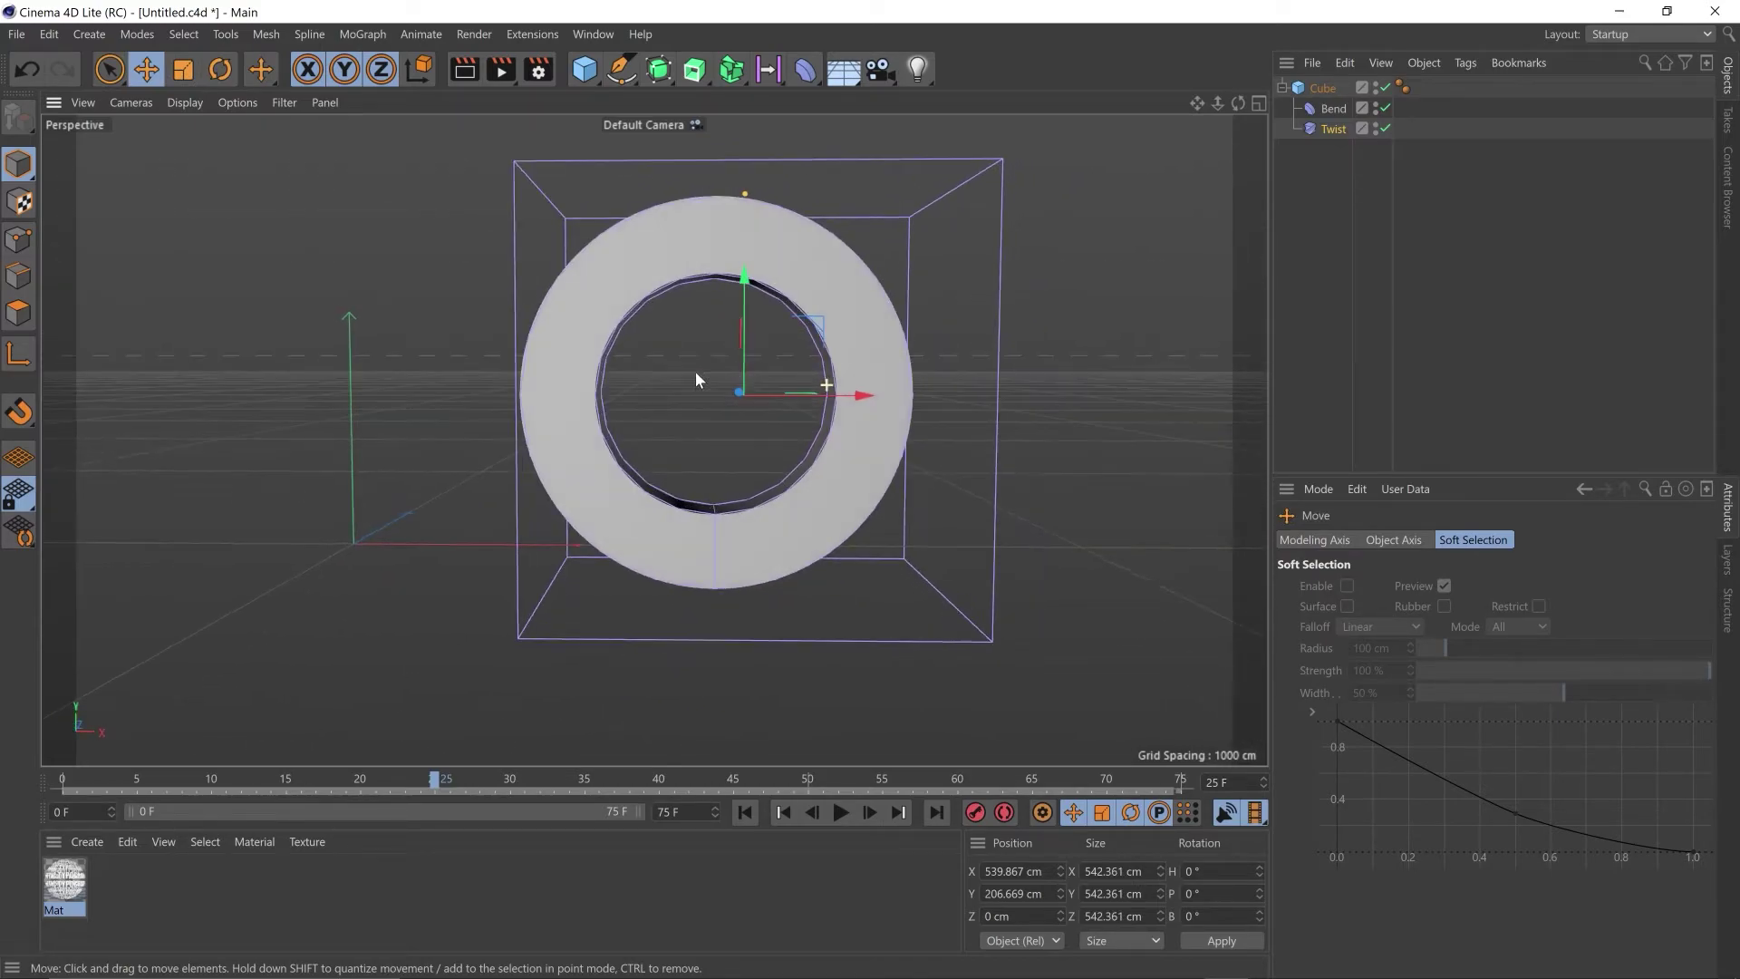
pyautogui.moveTo(856, 395)
pyautogui.mouseDown()
pyautogui.moveTo(805, 398)
pyautogui.moveTo(826, 400)
pyautogui.mouseUp()
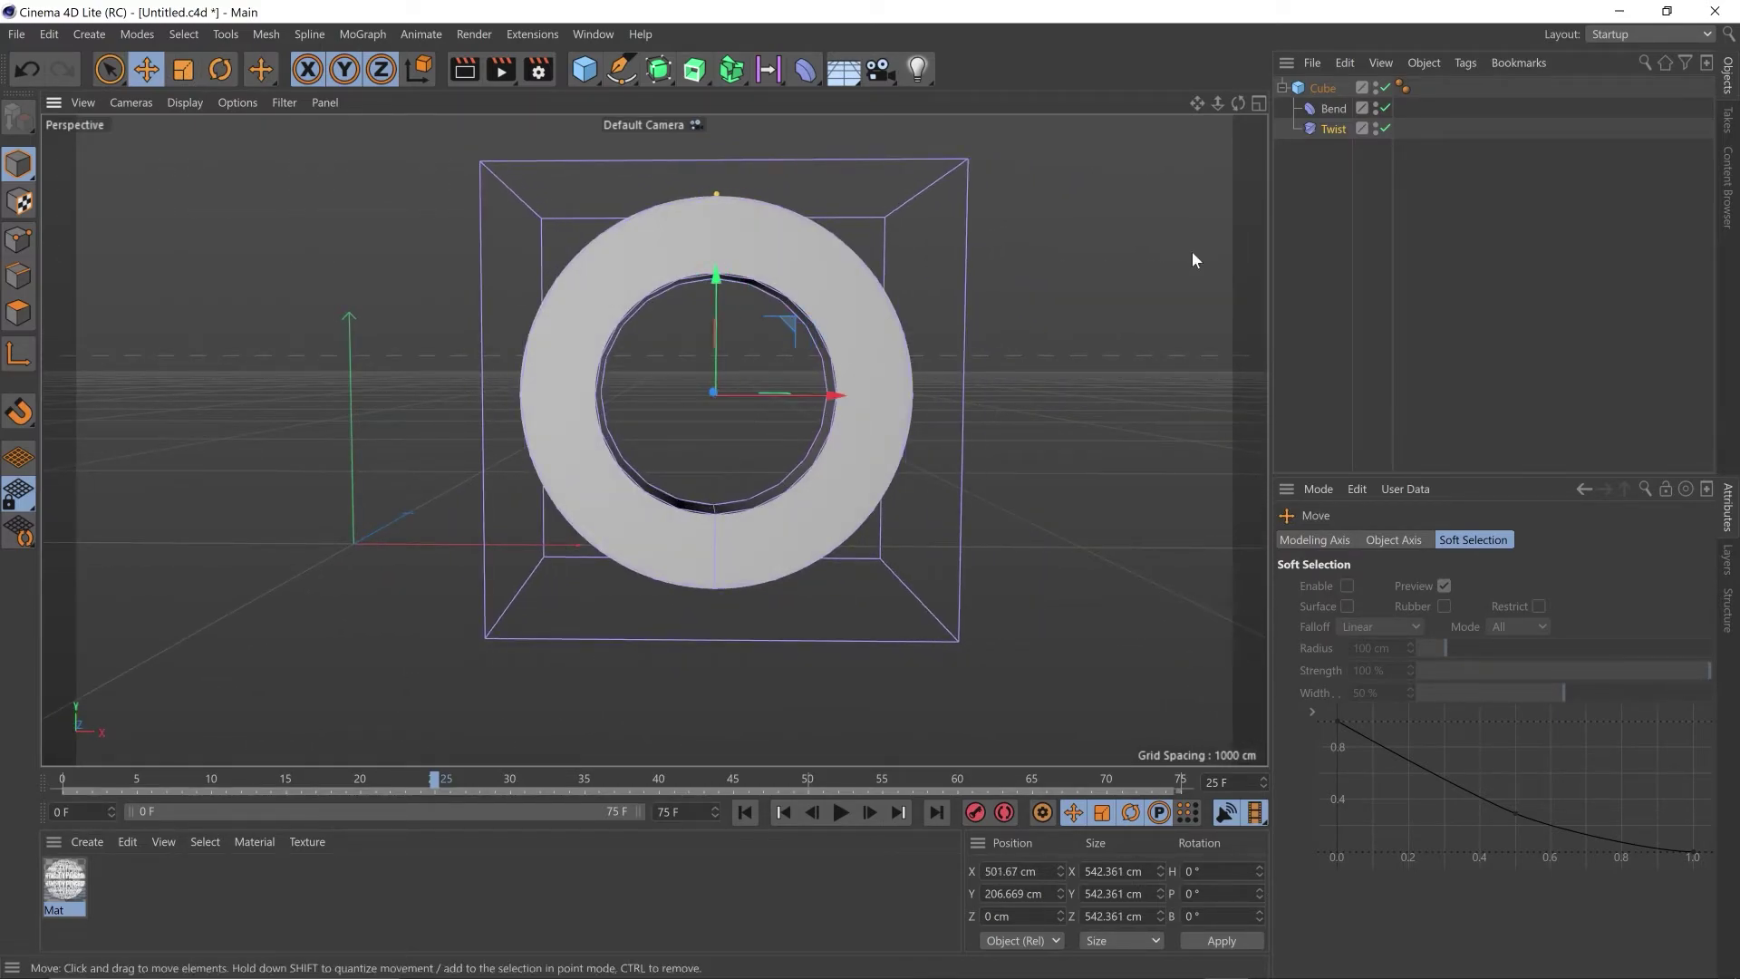
# - Set the Twist deformer's angle to 149°
pyautogui.click(1331, 129)
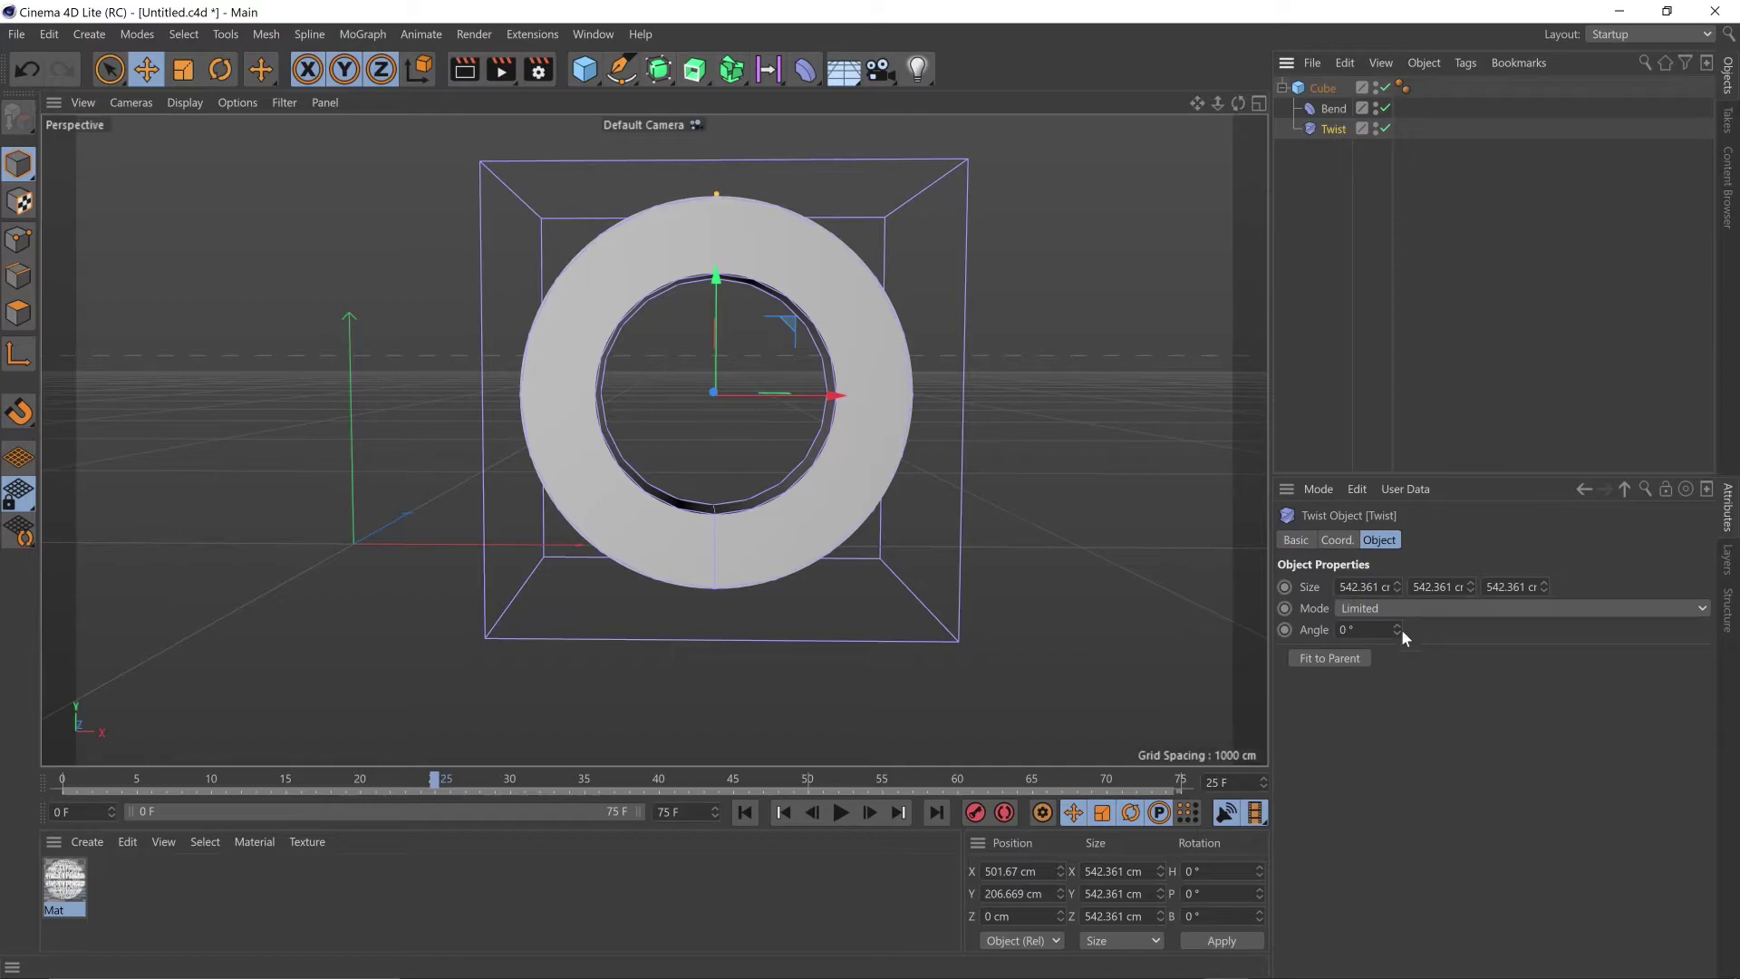
pyautogui.moveTo(1397, 629); pyautogui.dragTo(1483, 627)
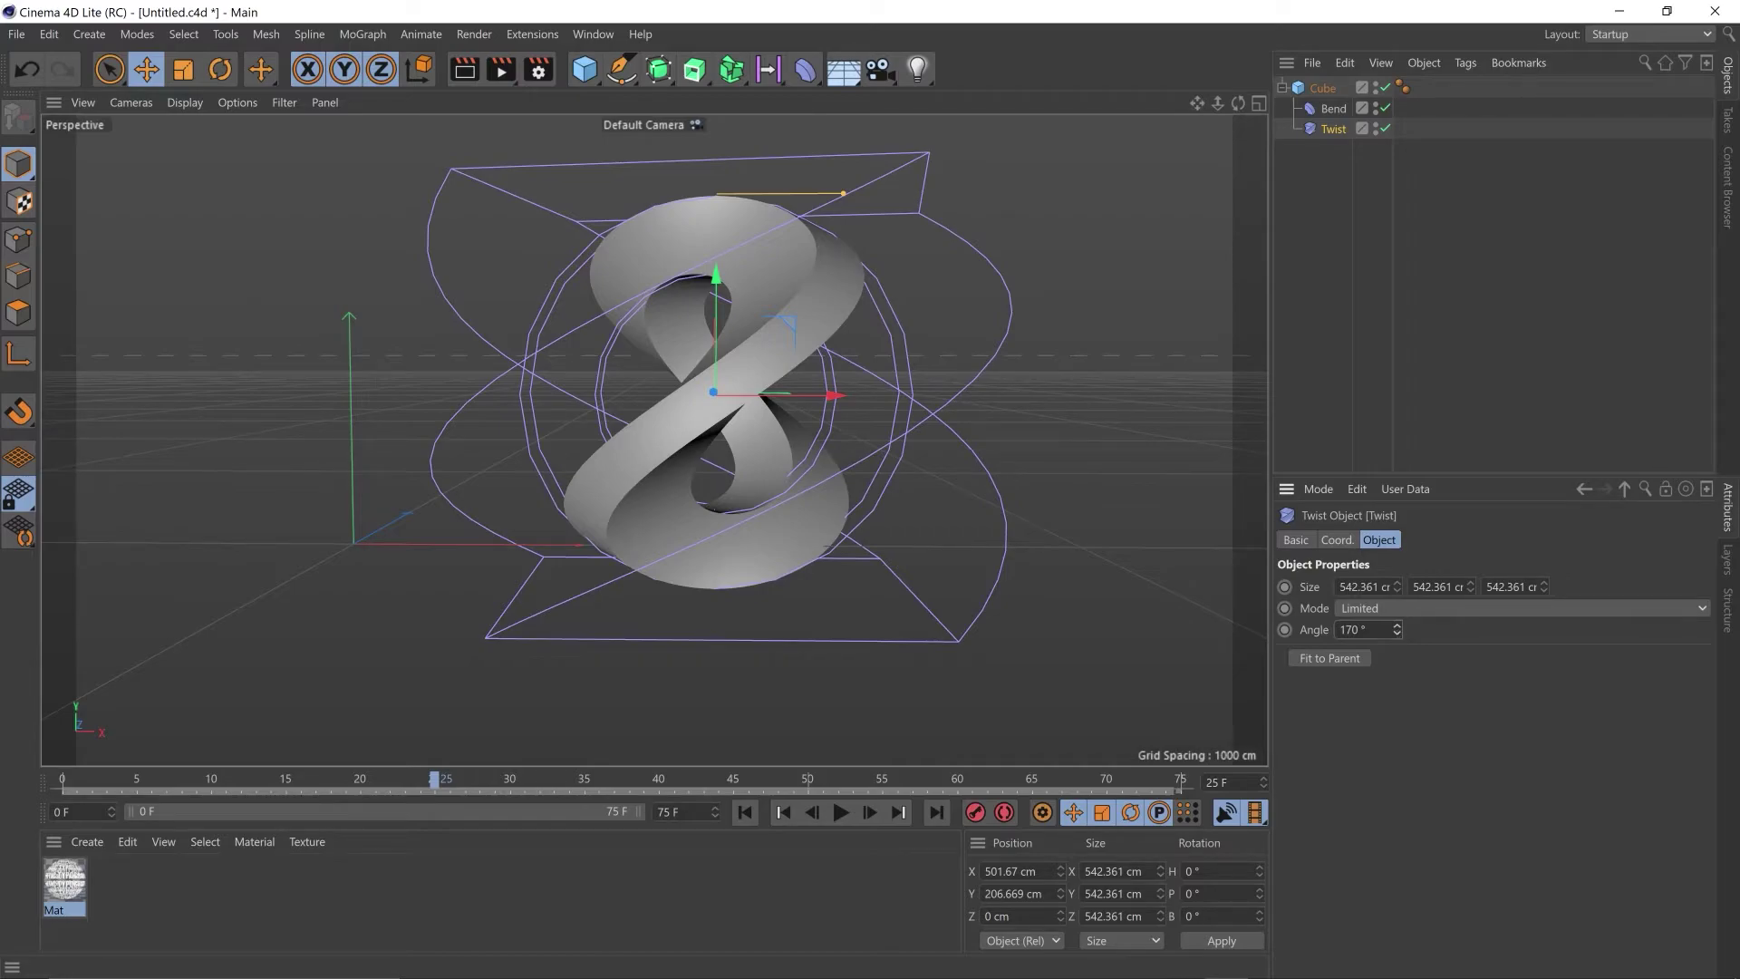
pyautogui.moveTo(1374, 629); pyautogui.dragTo(984, 650)
pyautogui.write('149')
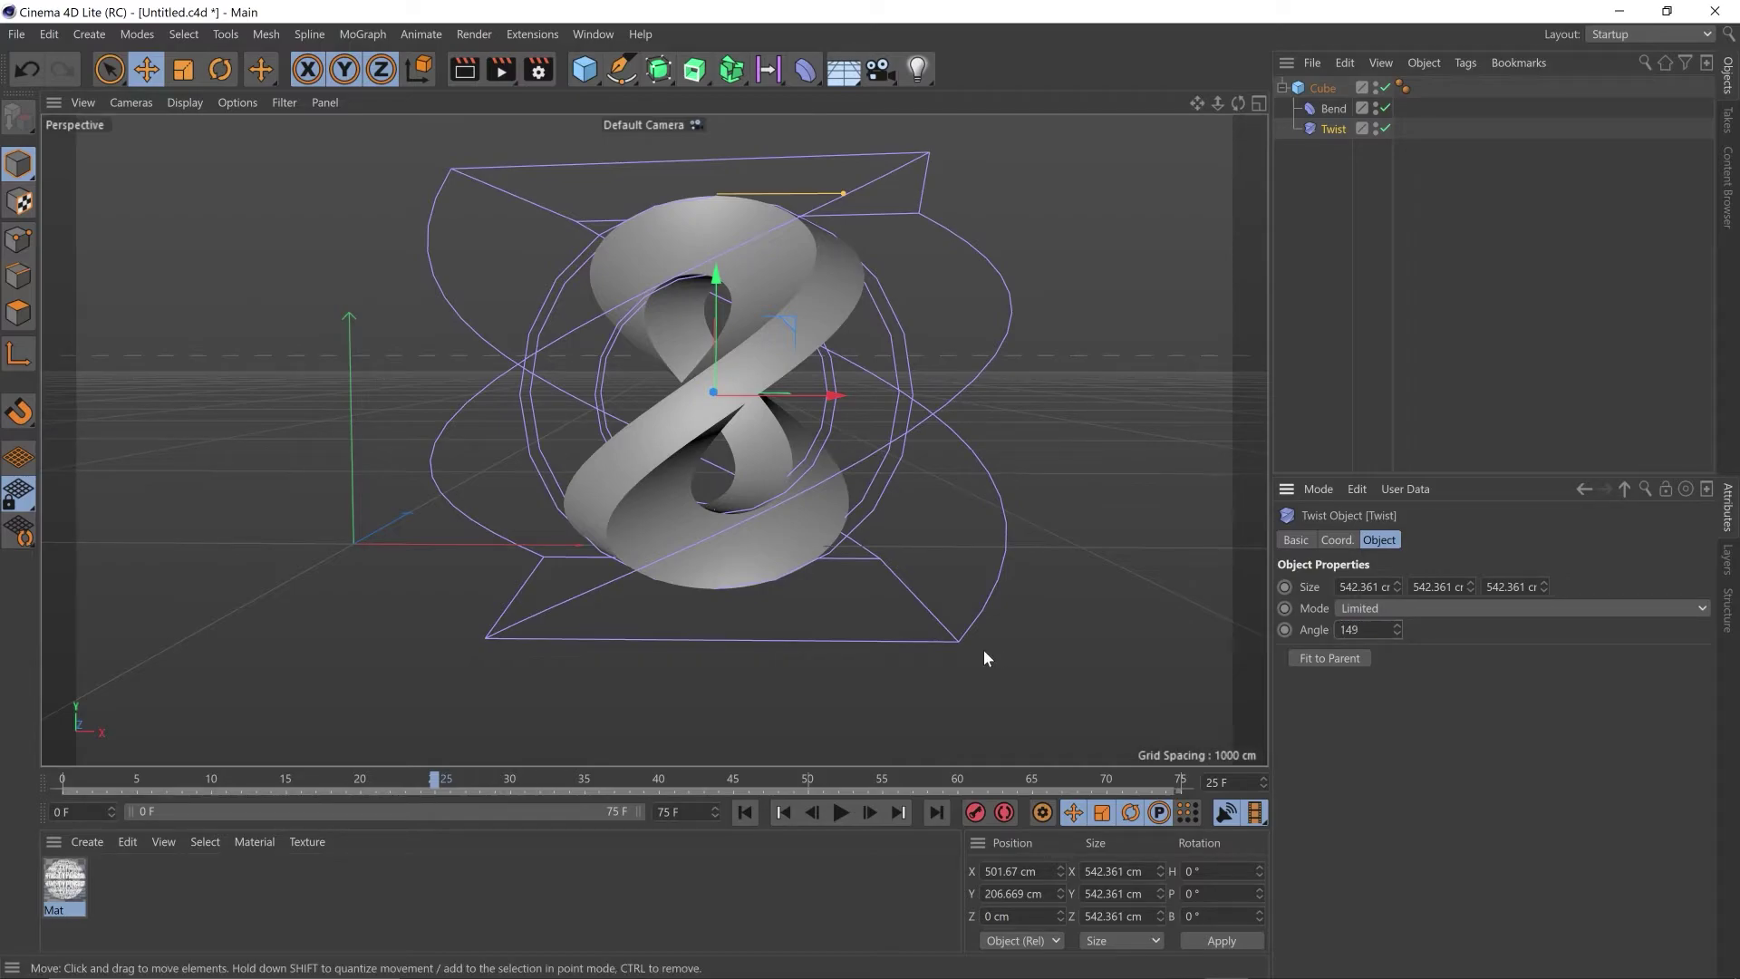
pyautogui.press('Return')
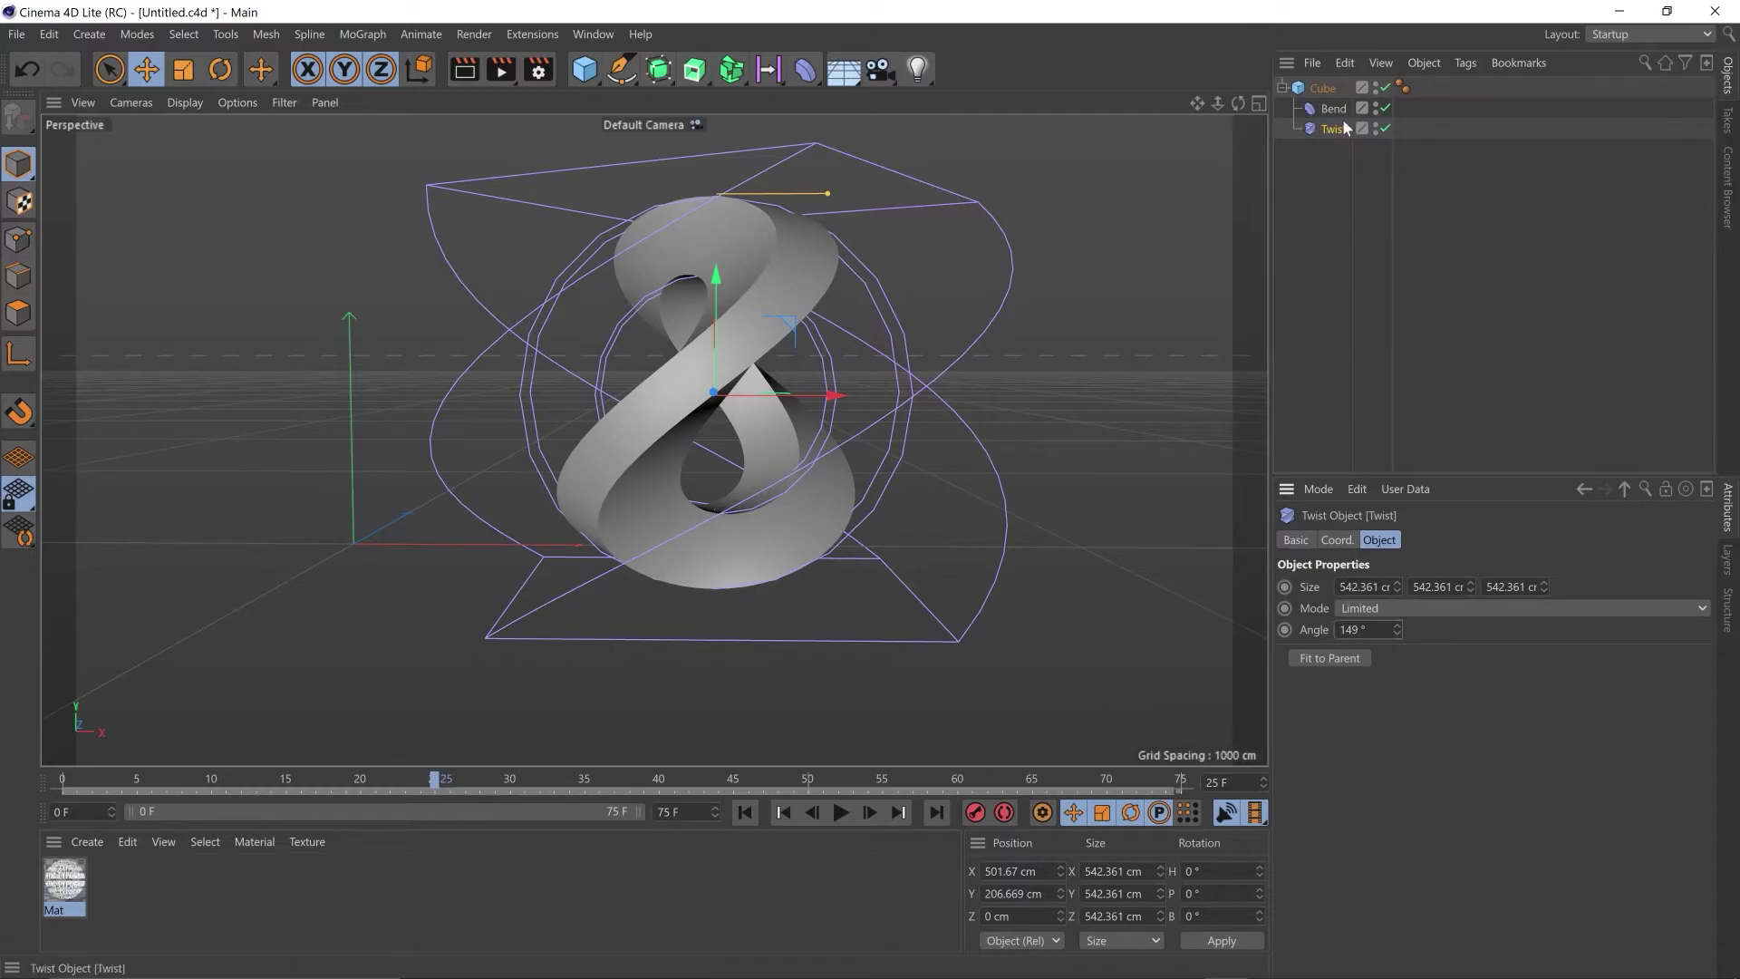
# - Set the Cube's R.B rotation to -90°
pyautogui.click(1328, 89)
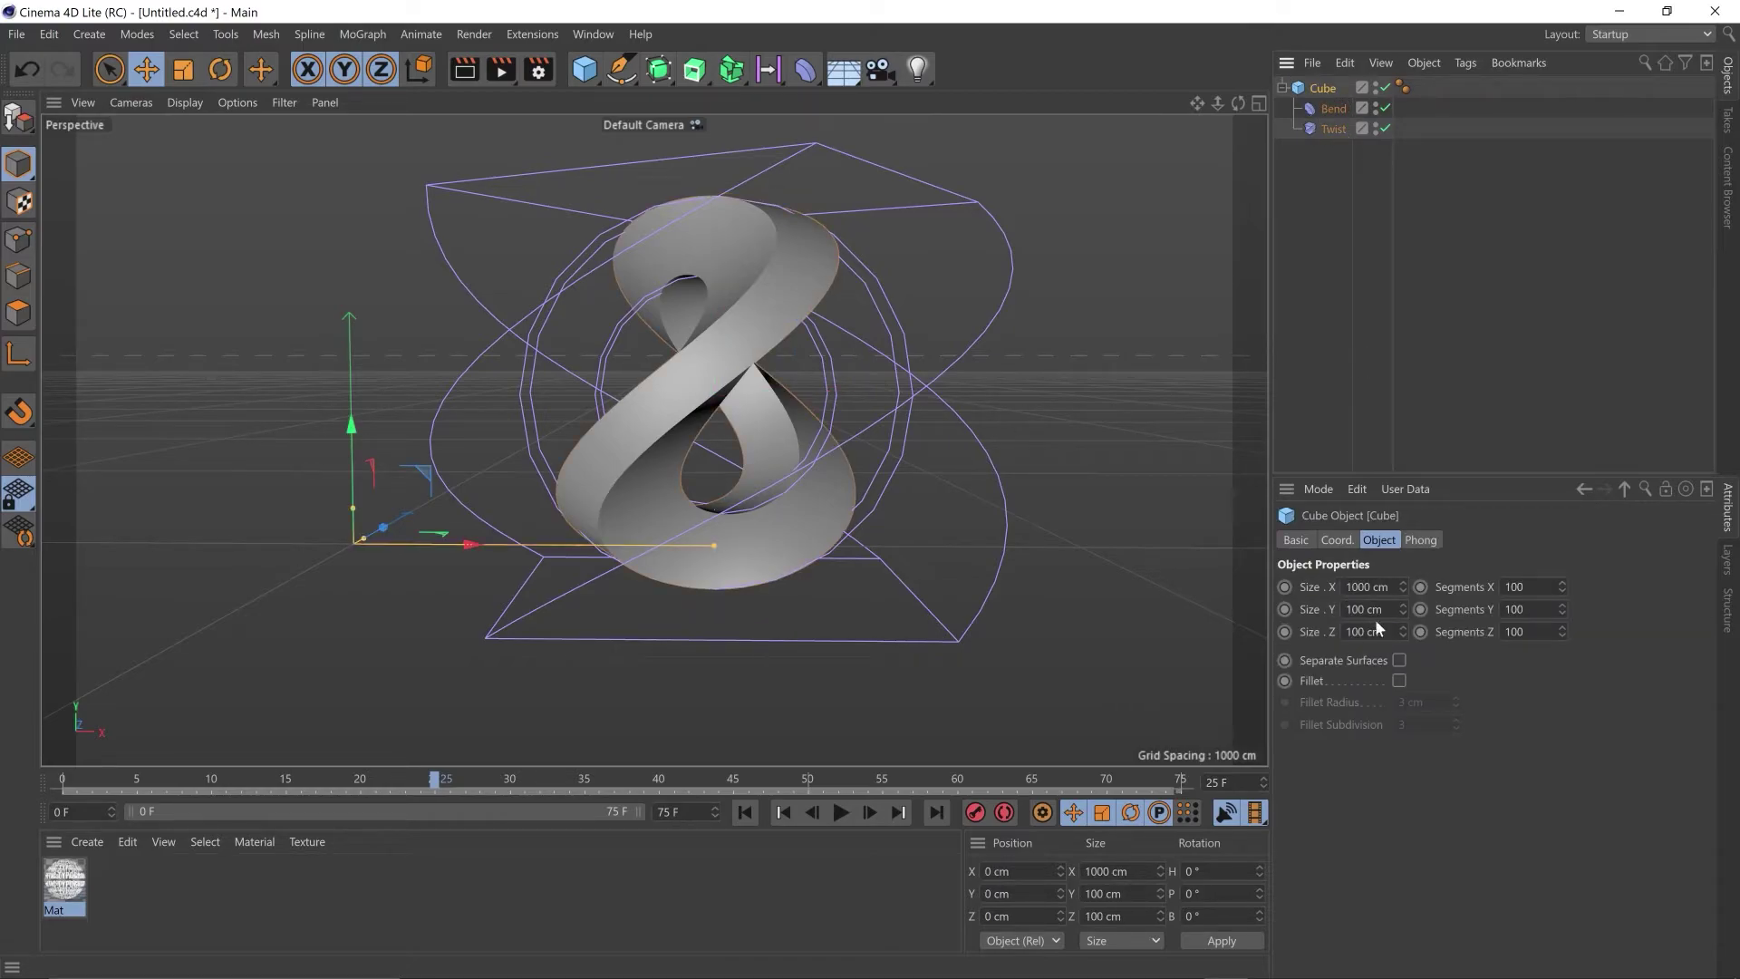
pyautogui.click(1338, 542)
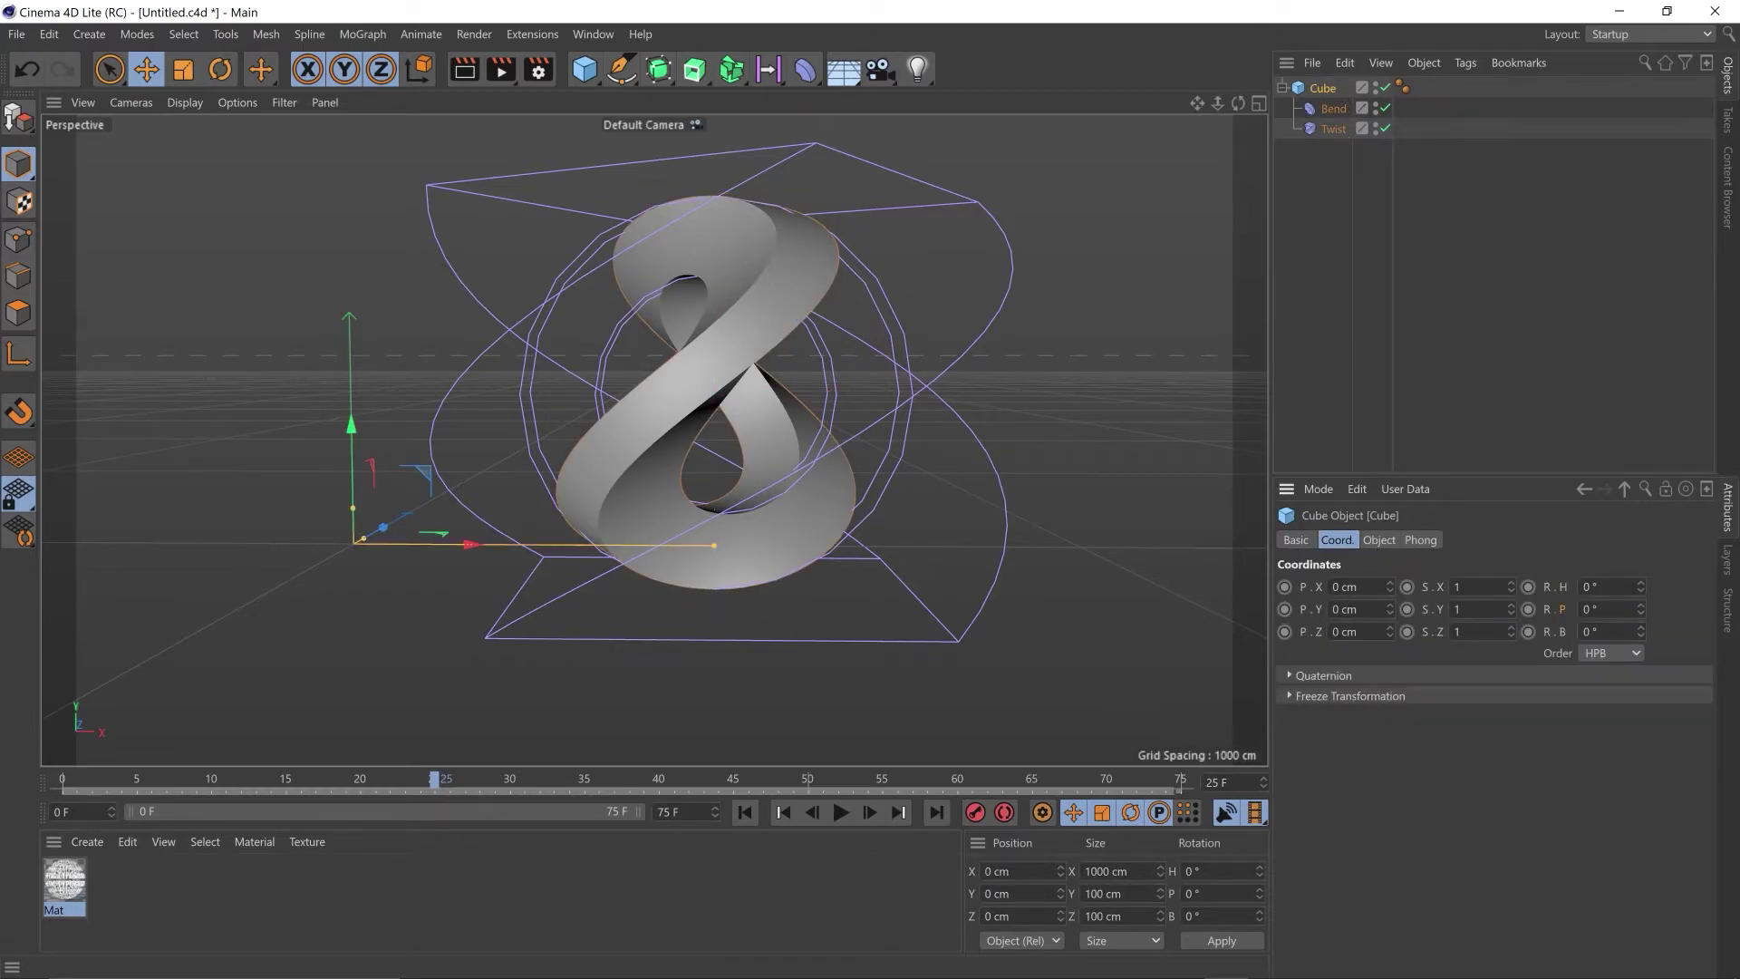
pyautogui.click(1607, 632)
pyautogui.write('-90')
pyautogui.press('Return')
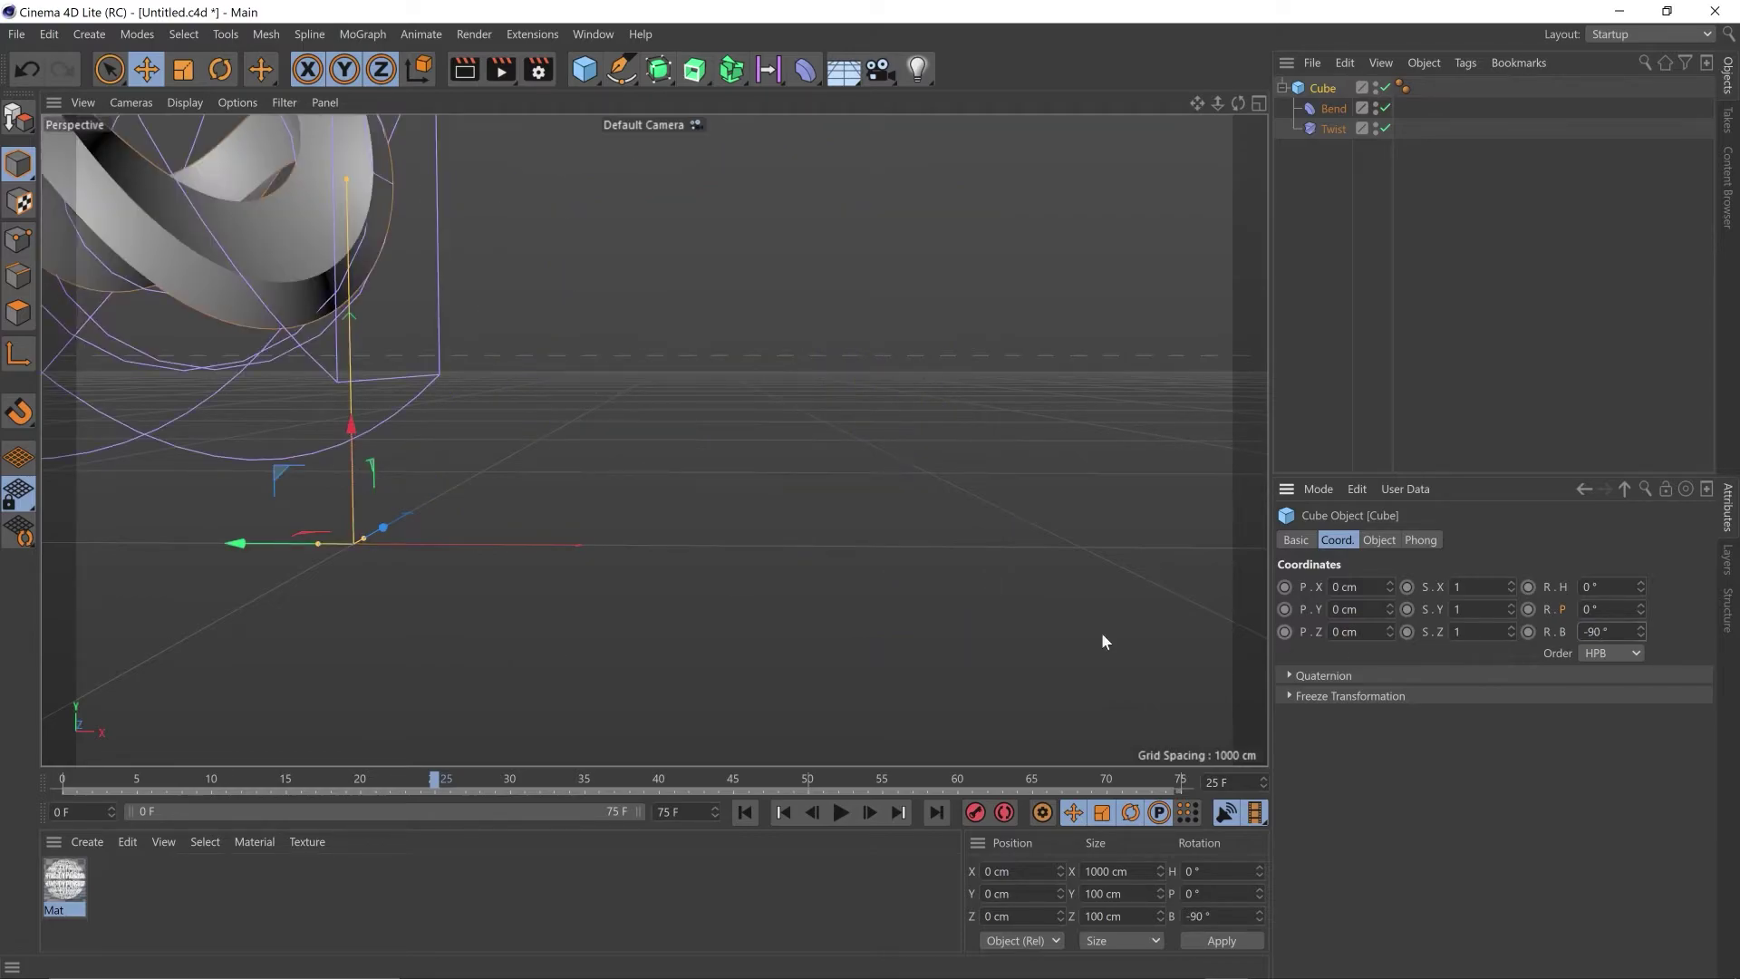
# - Frame the twisted shape from the front and apply the Mat material to the Cube
pyautogui.keyDown('alt'); pyautogui.moveTo(265, 341); pyautogui.dragTo(691, 446, button='middle'); pyautogui.keyUp('alt')
pyautogui.keyDown('alt'); pyautogui.moveTo(660, 375); pyautogui.dragTo(669, 276); pyautogui.keyUp('alt')
pyautogui.keyDown('alt'); pyautogui.moveTo(604, 370); pyautogui.dragTo(607, 216, button='right'); pyautogui.keyUp('alt')
pyautogui.keyDown('alt'); pyautogui.moveTo(655, 332); pyautogui.dragTo(725, 499); pyautogui.keyUp('alt')
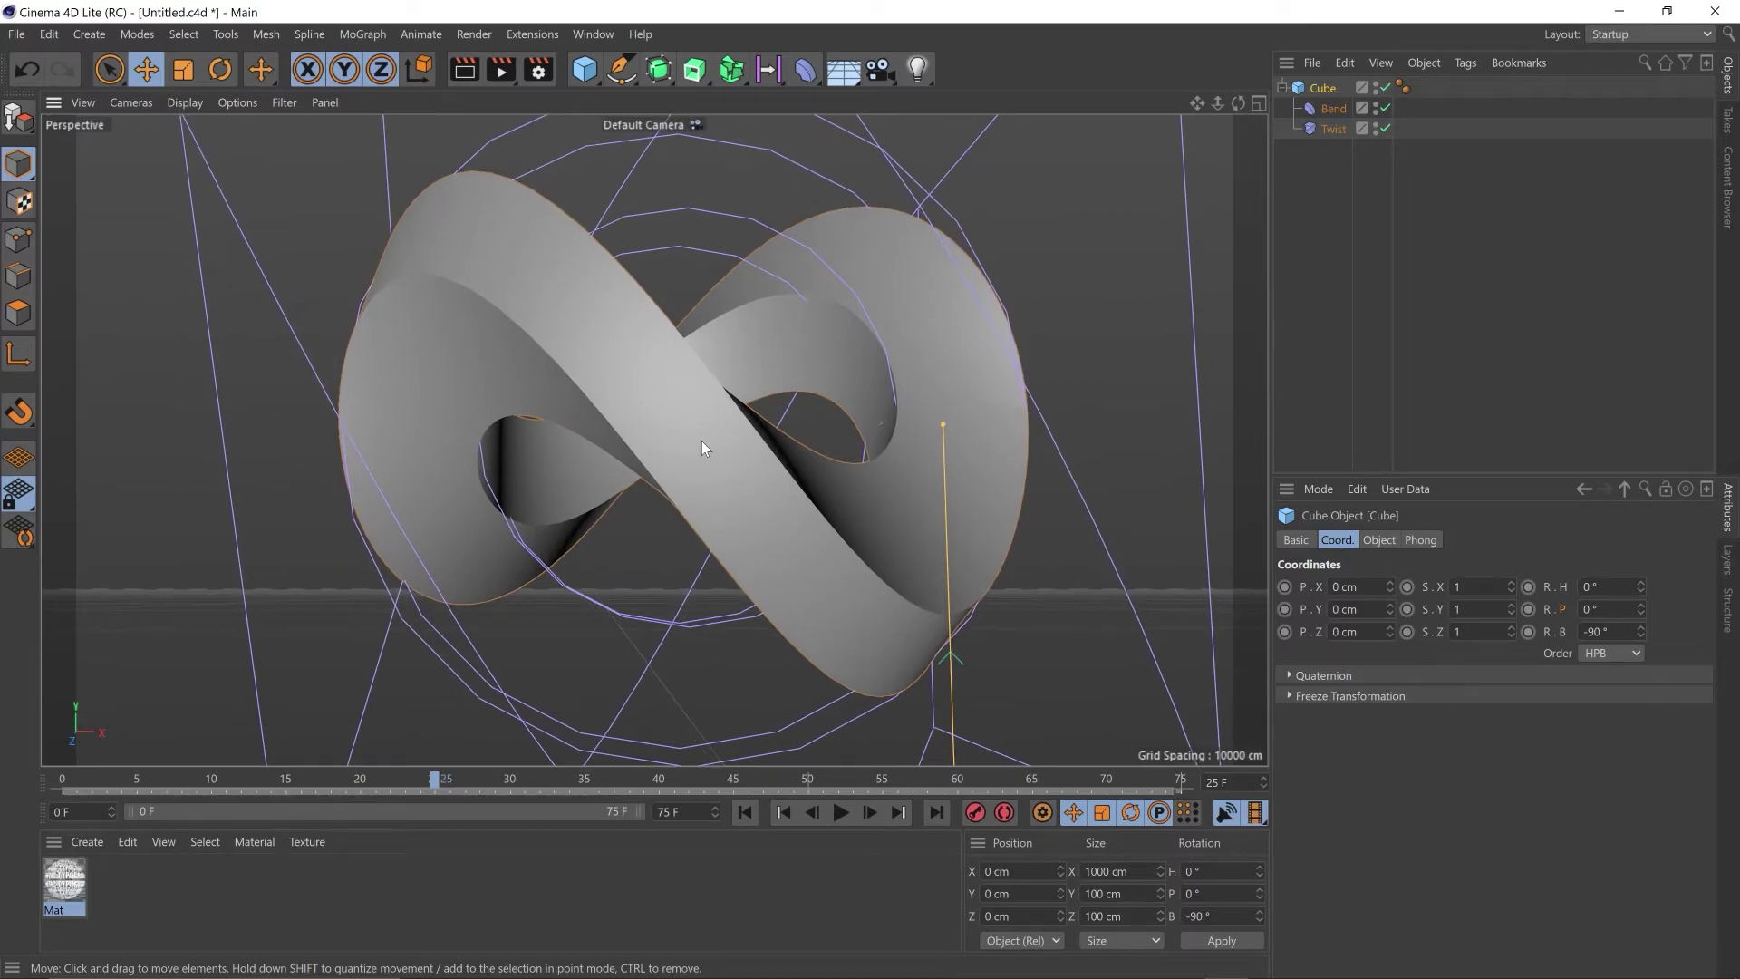
pyautogui.keyDown('alt'); pyautogui.moveTo(702, 441); pyautogui.dragTo(698, 416); pyautogui.keyUp('alt')
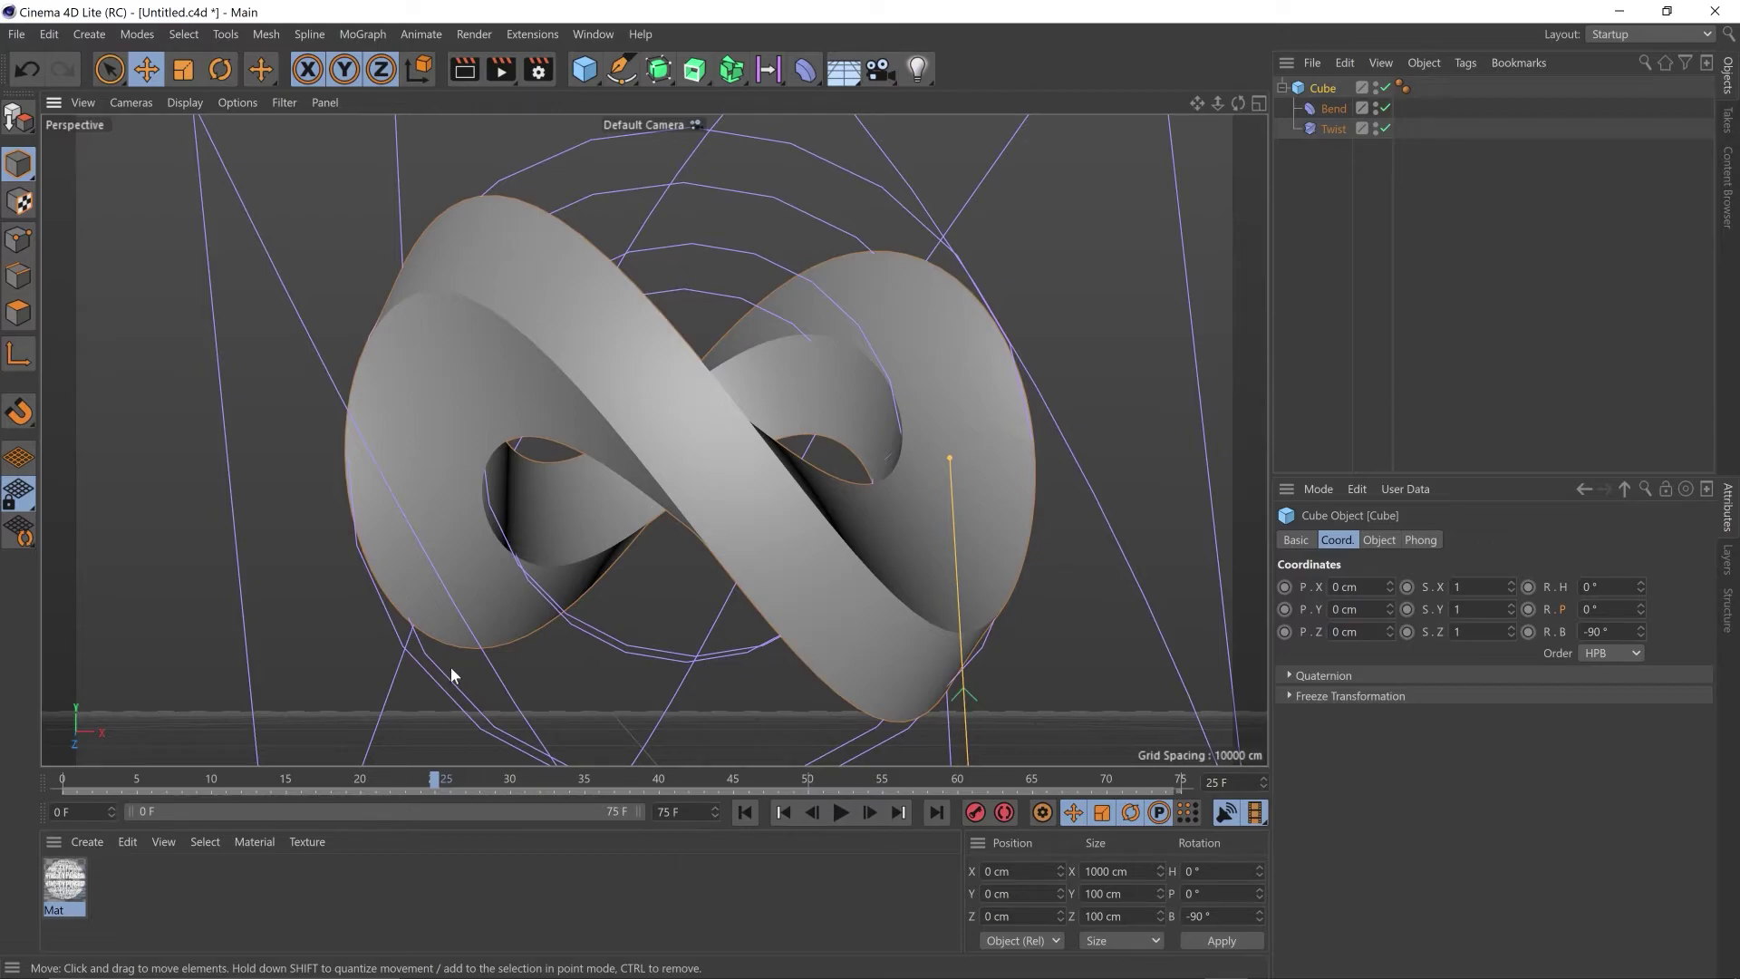
pyautogui.moveTo(431, 377); pyautogui.dragTo(433, 379)
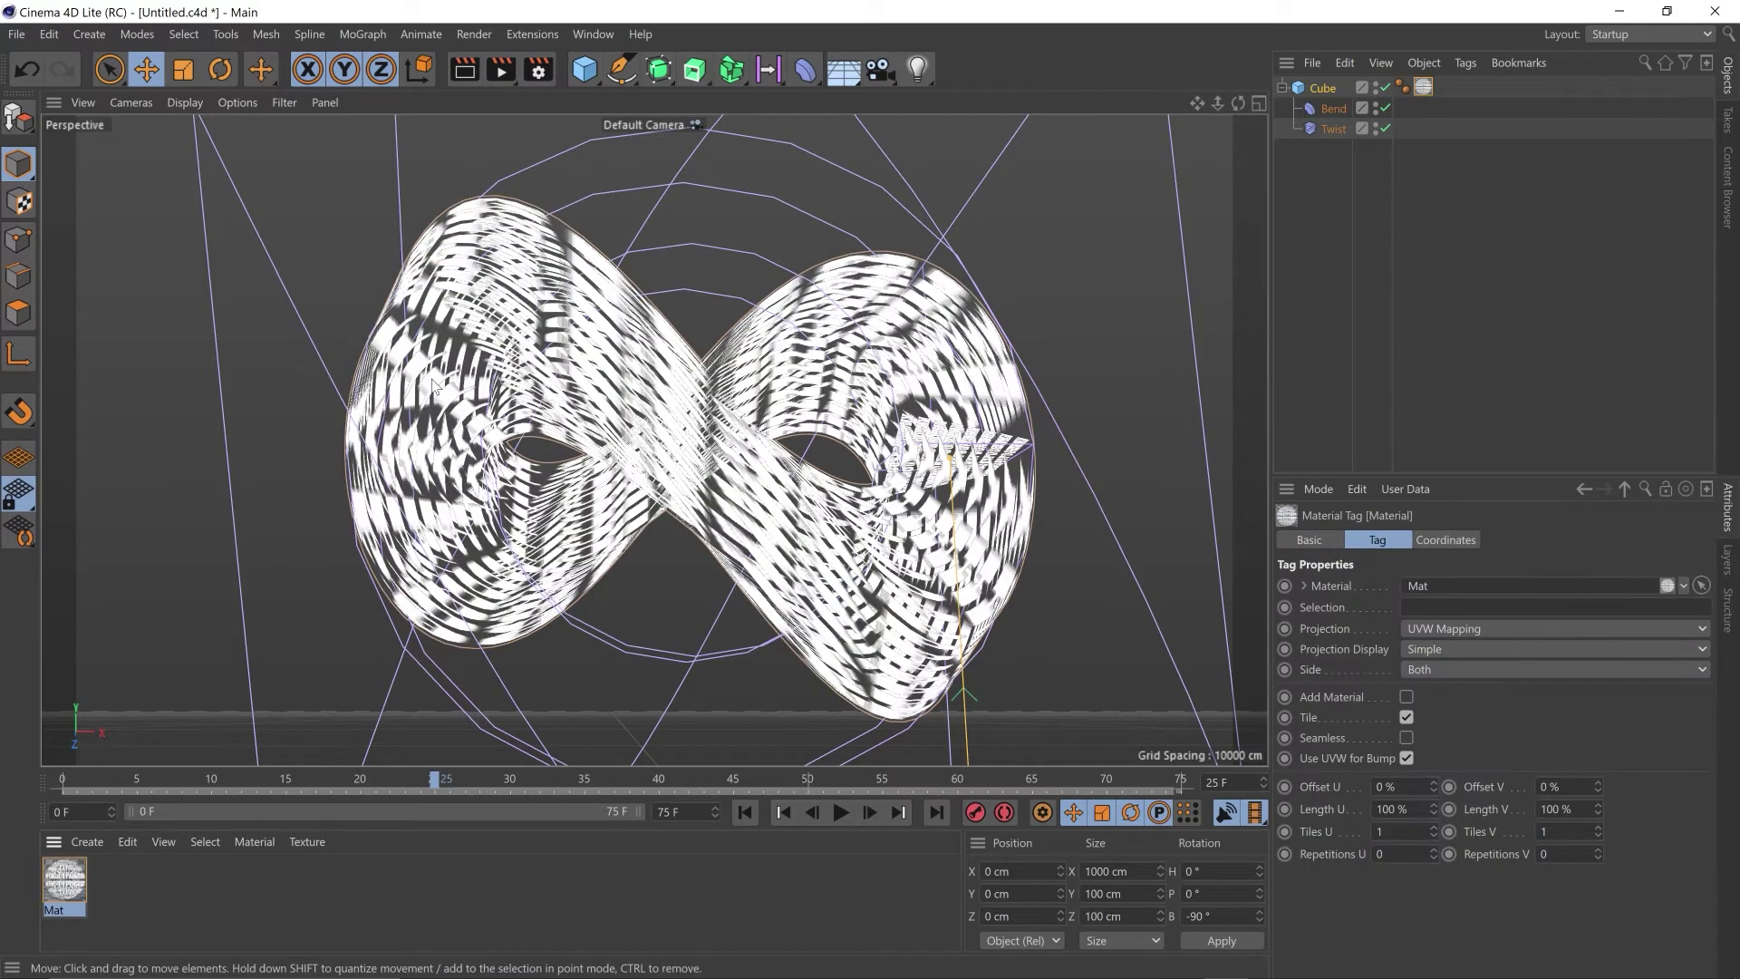
# - Turn off the Alpha channel of the Mat material and close its editor
pyautogui.click(73, 879)
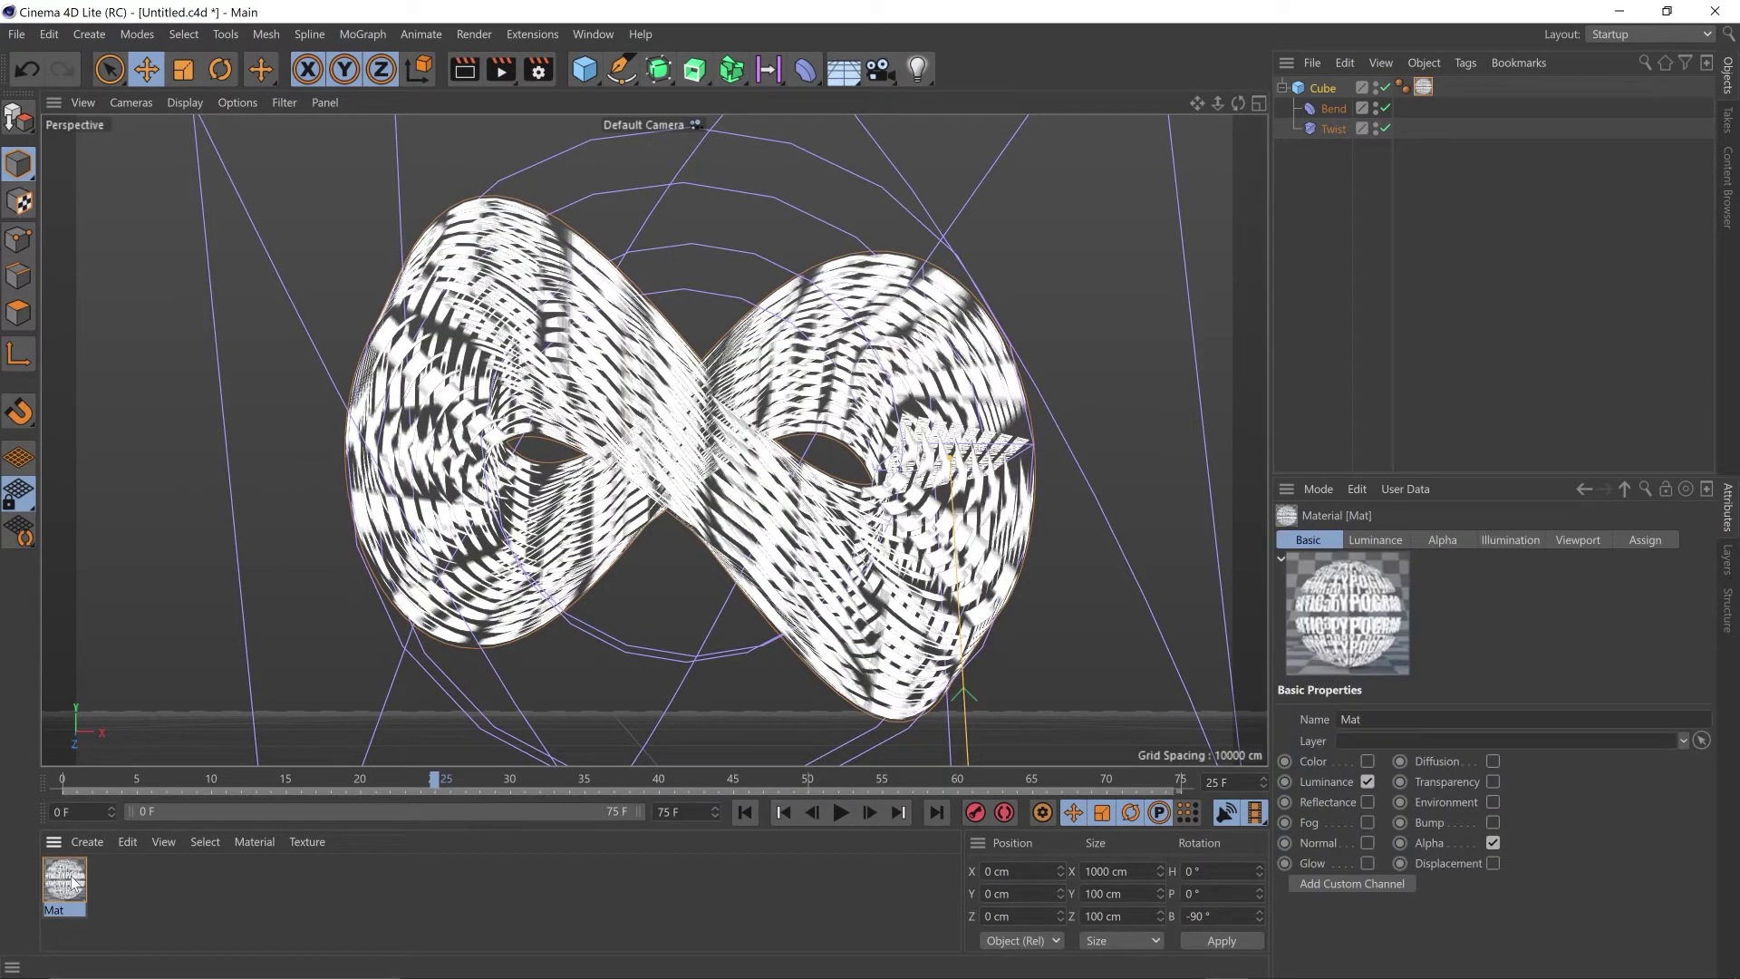
pyautogui.doubleClick(73, 880)
pyautogui.click(408, 549)
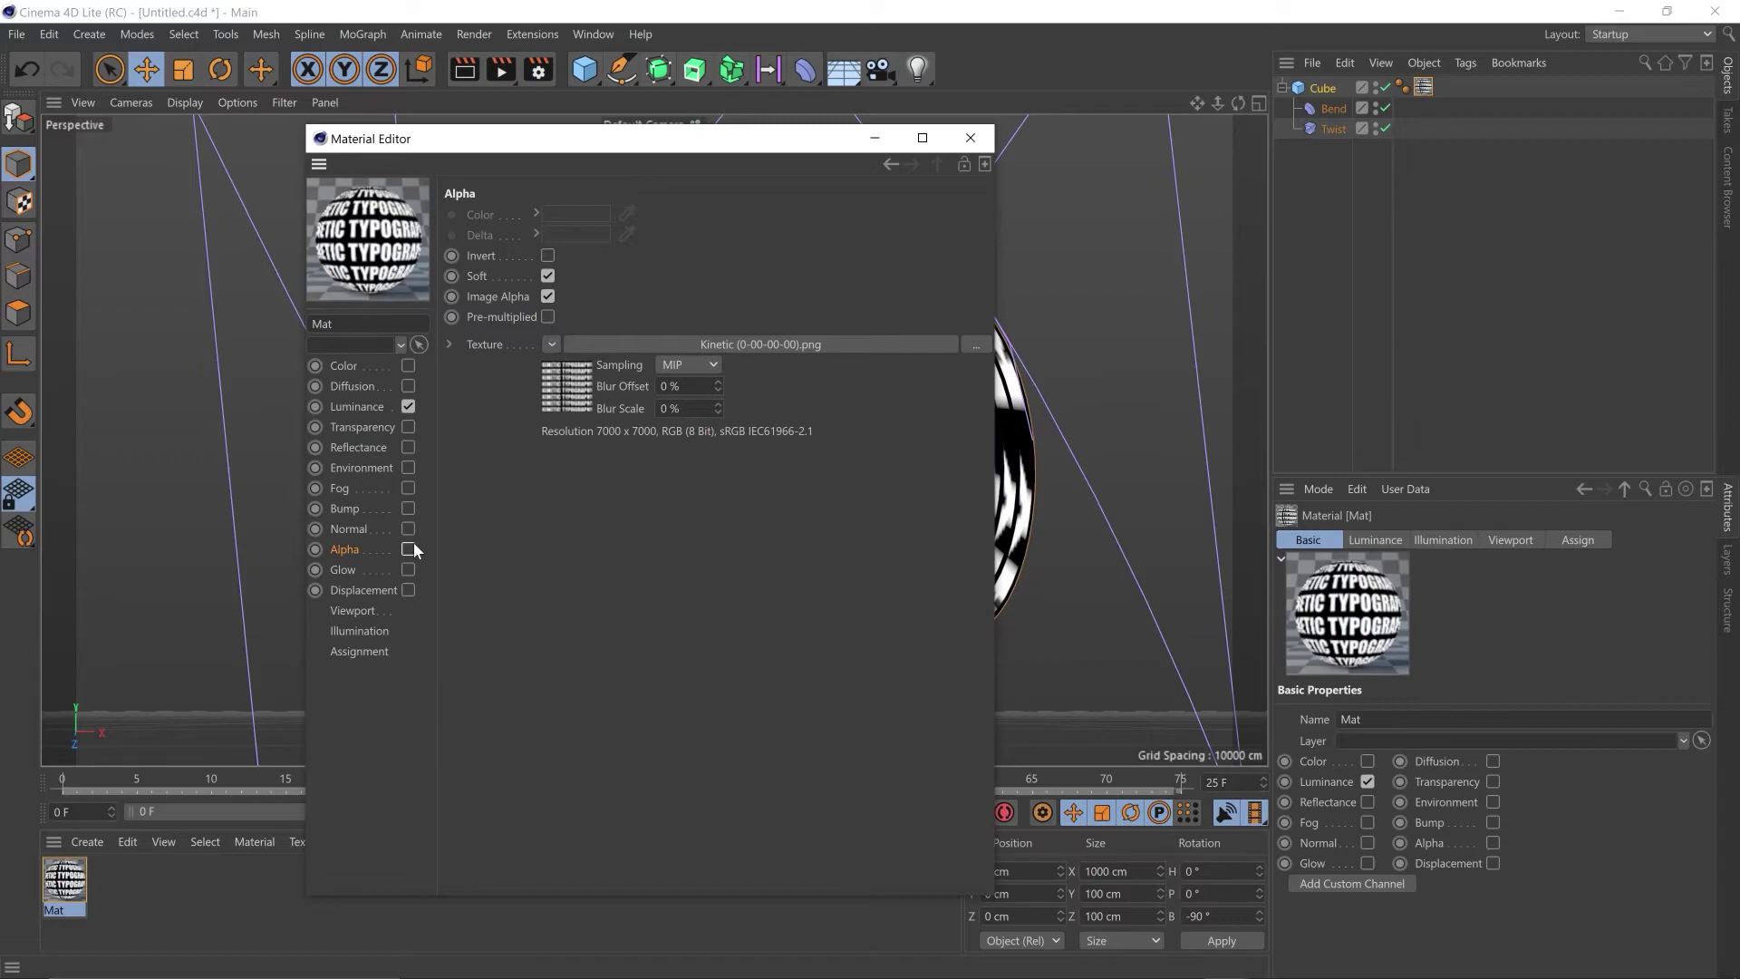
pyautogui.click(971, 138)
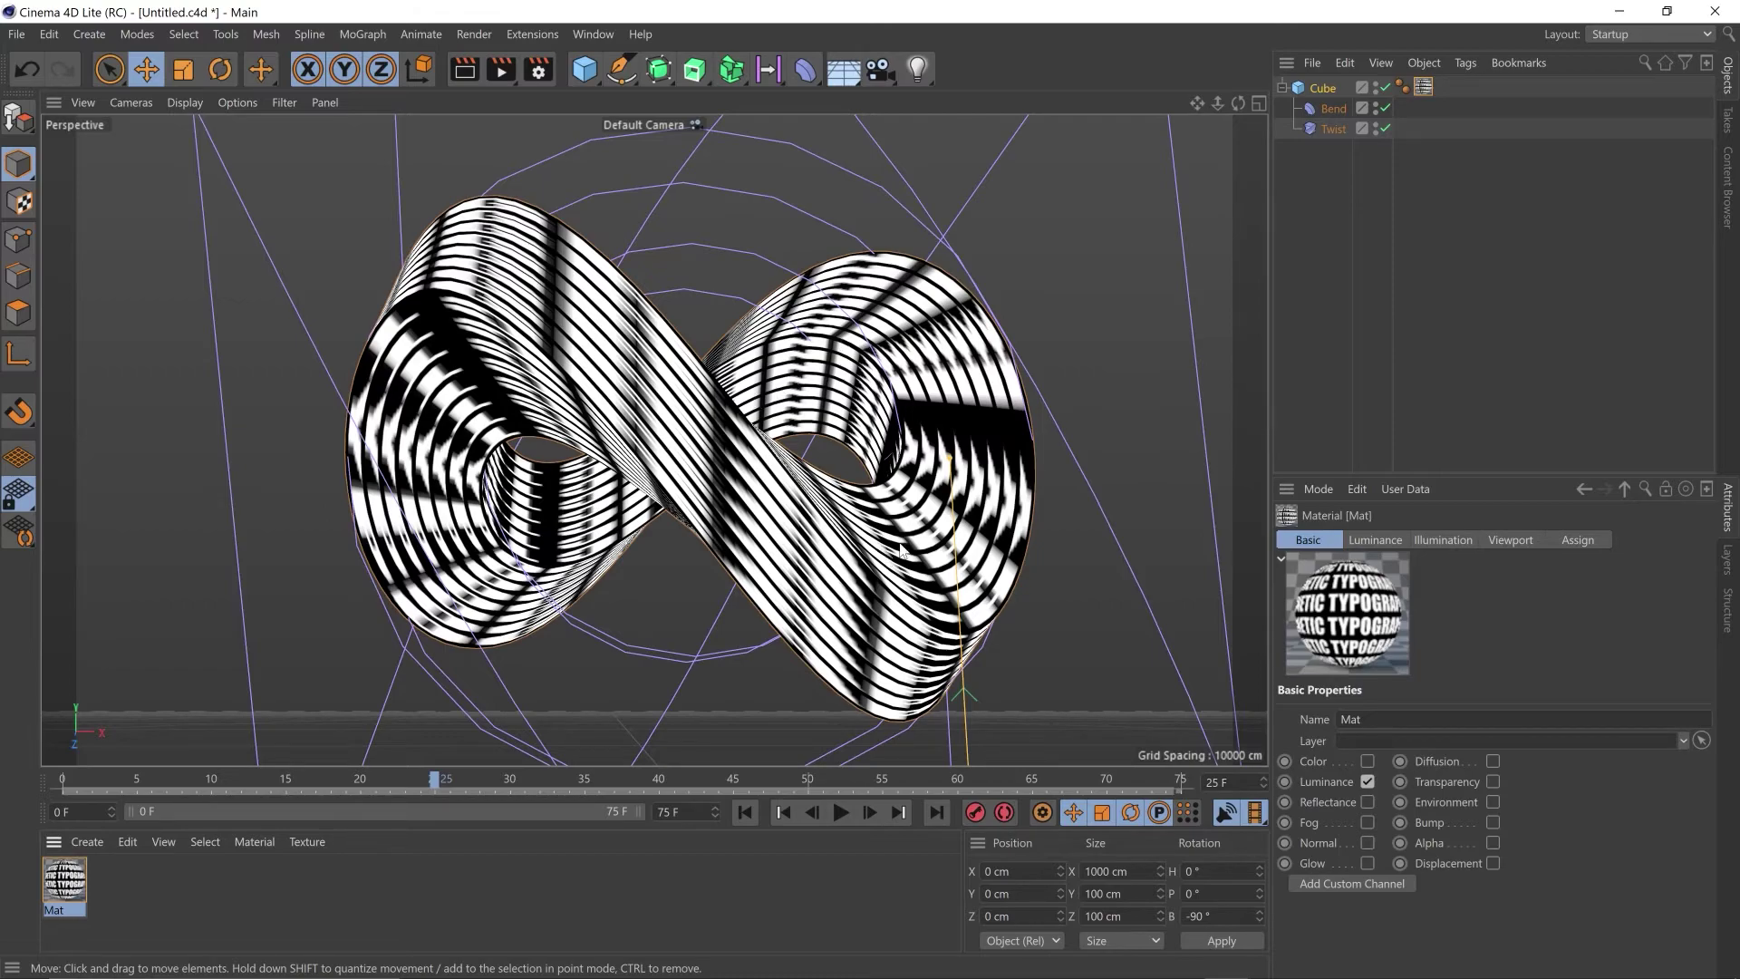
# - Set the Cube's material tag to 6 tiles in U and -1 in V
pyautogui.click(1424, 87)
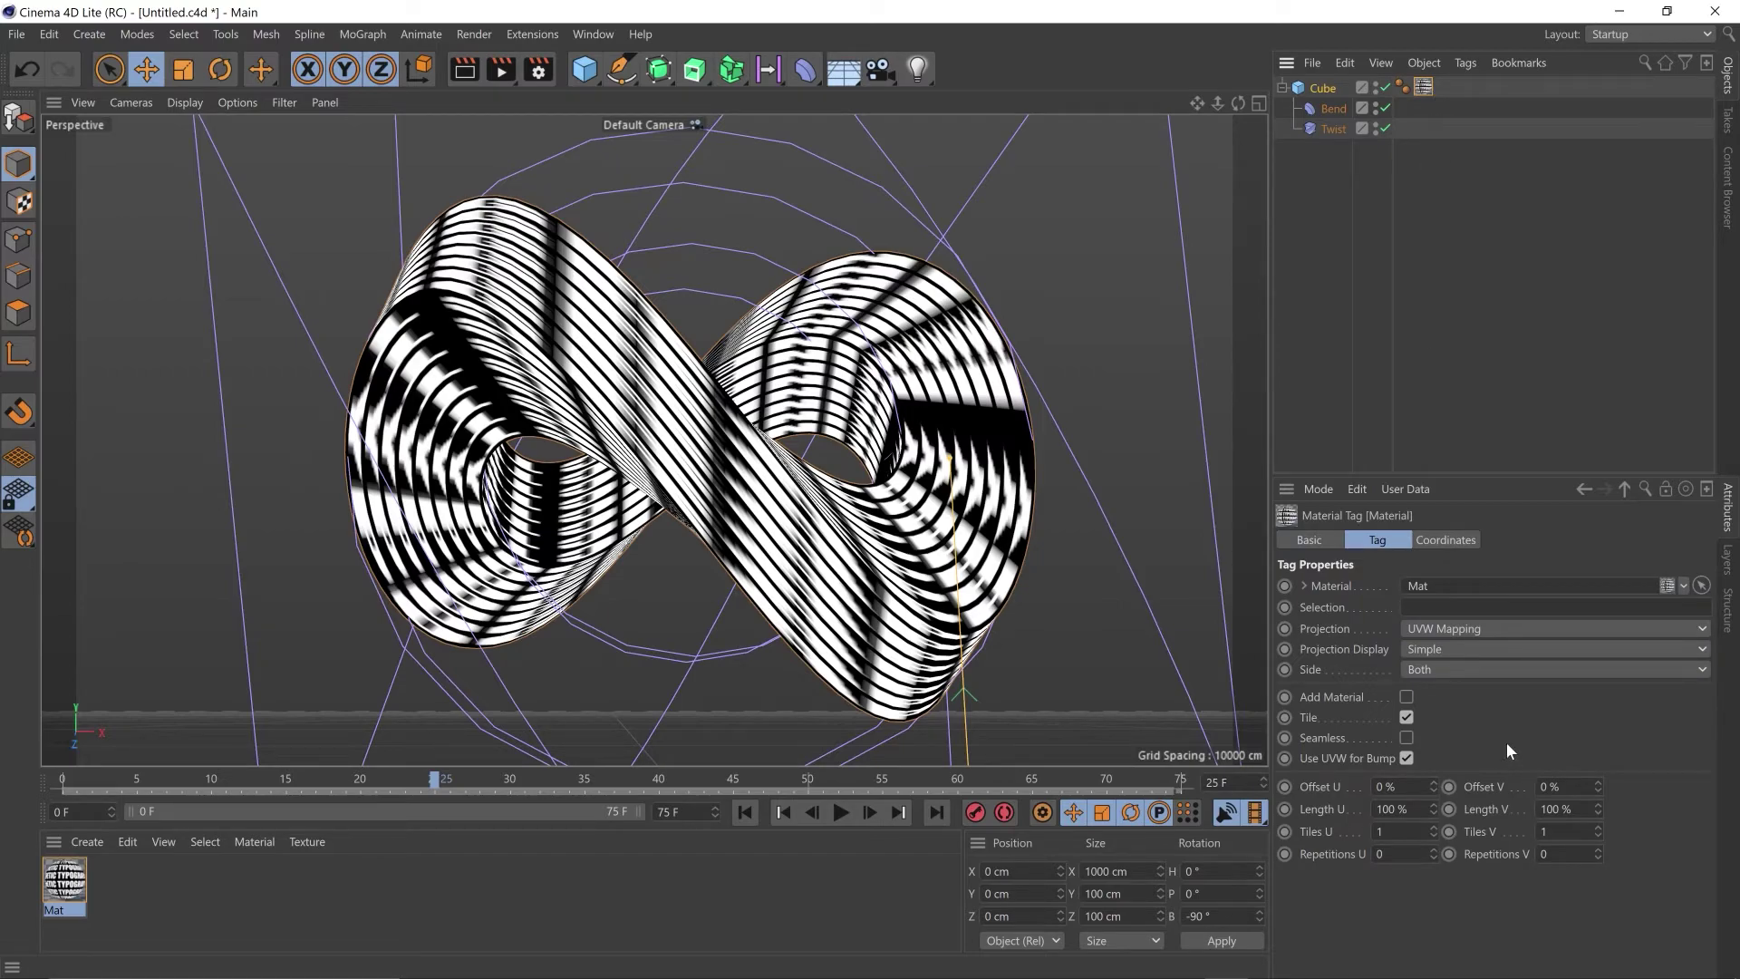
pyautogui.moveTo(1398, 832); pyautogui.dragTo(1196, 841)
pyautogui.write('6')
pyautogui.press('Tab')
pyautogui.write('-')
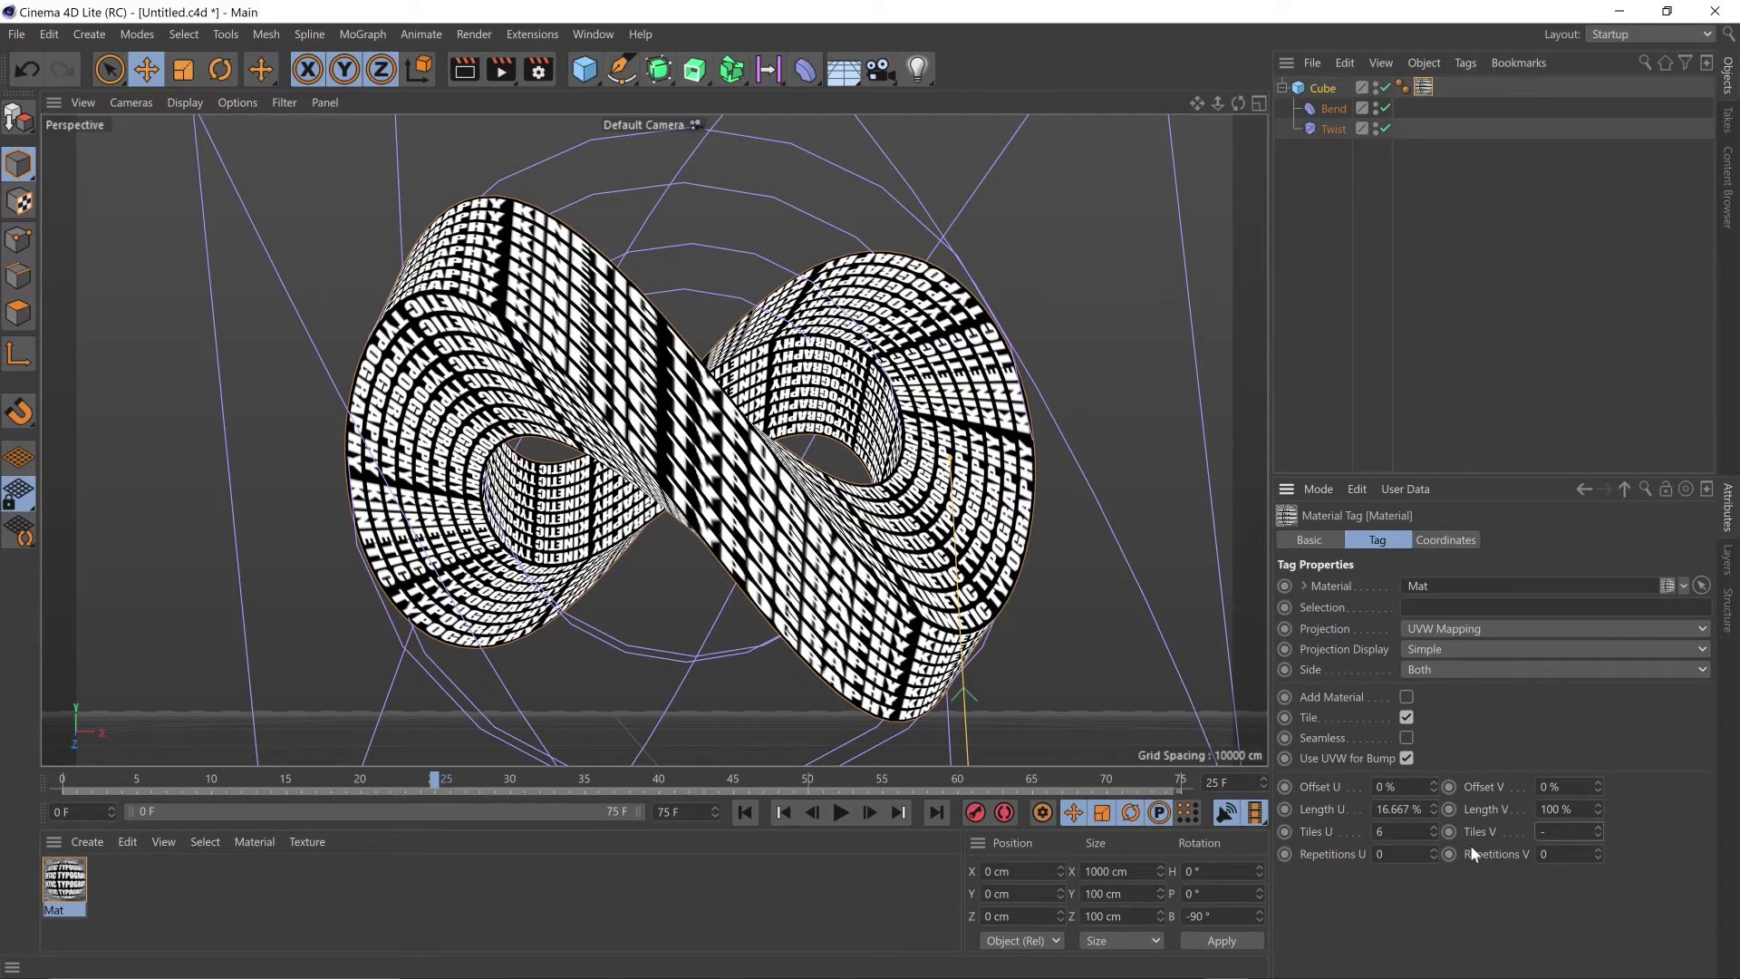
pyautogui.write('1')
pyautogui.press('Return')
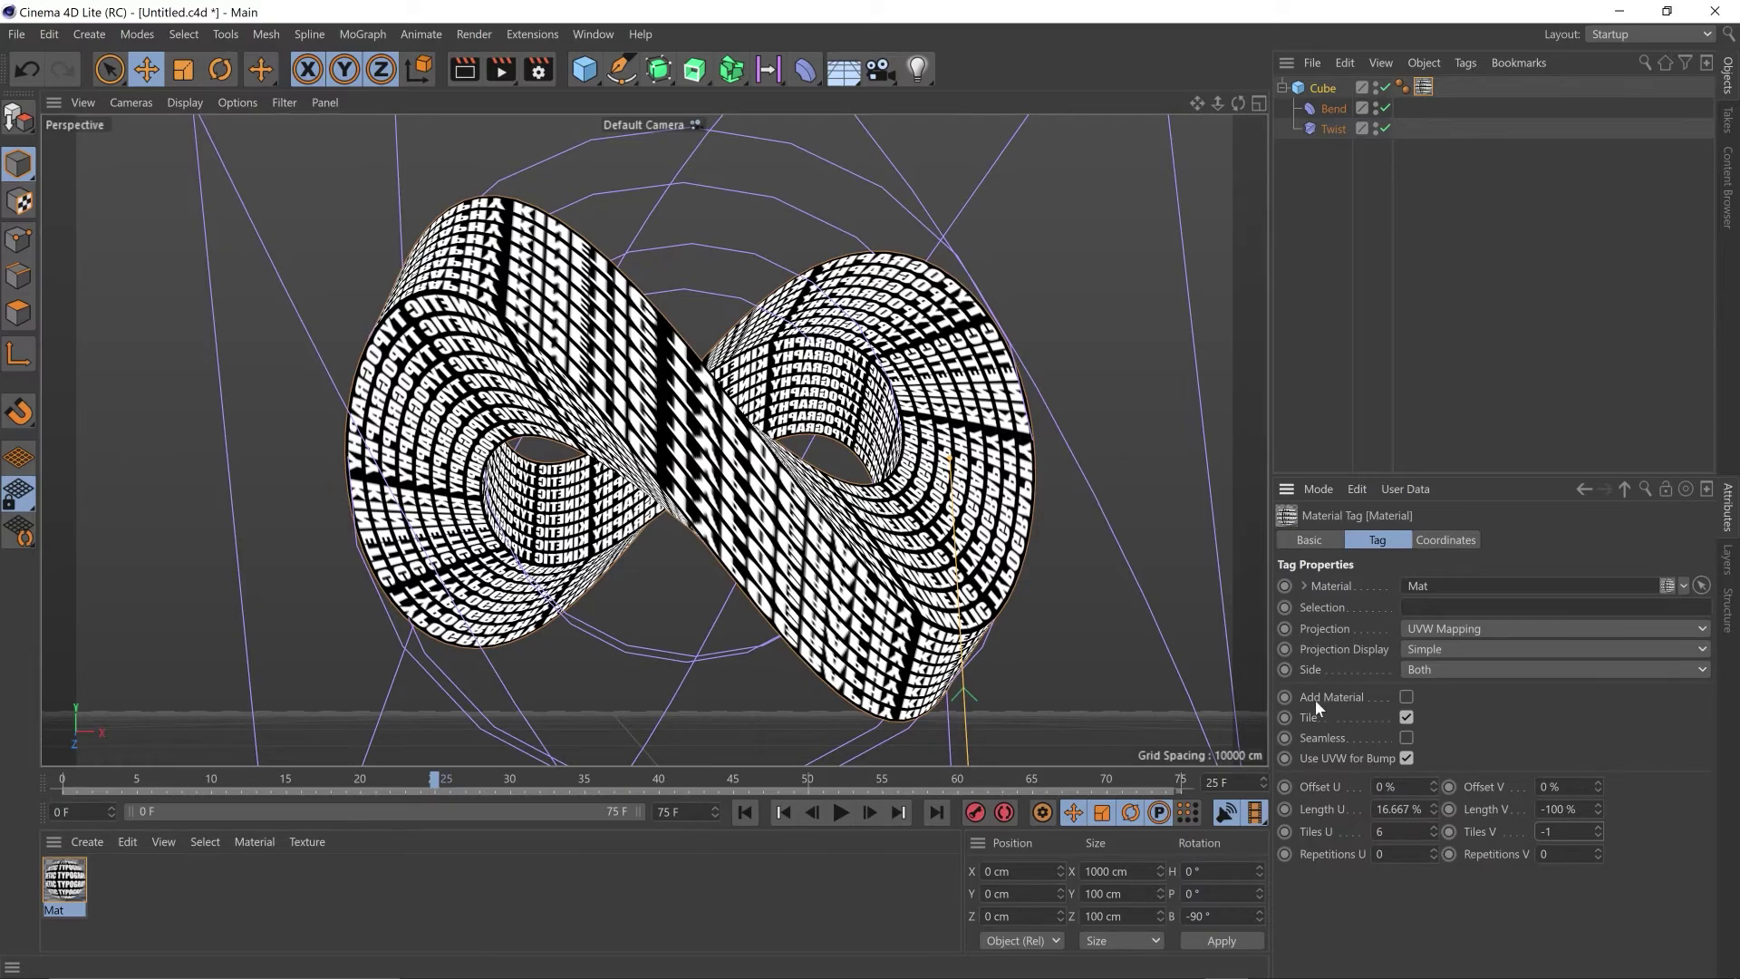
# - Set the material tag's Tiles V to 1, and shift Offset V to about 53% and Offset U to about 58%
pyautogui.moveTo(762, 443)
pyautogui.keyDown('alt'); pyautogui.mouseDown()
pyautogui.moveTo(742, 419)
pyautogui.moveTo(725, 433)
pyautogui.moveTo(730, 480)
pyautogui.moveTo(728, 455)
pyautogui.moveTo(705, 464)
pyautogui.moveTo(729, 457)
pyautogui.moveTo(643, 390)
pyautogui.mouseUp(); pyautogui.keyUp('alt')
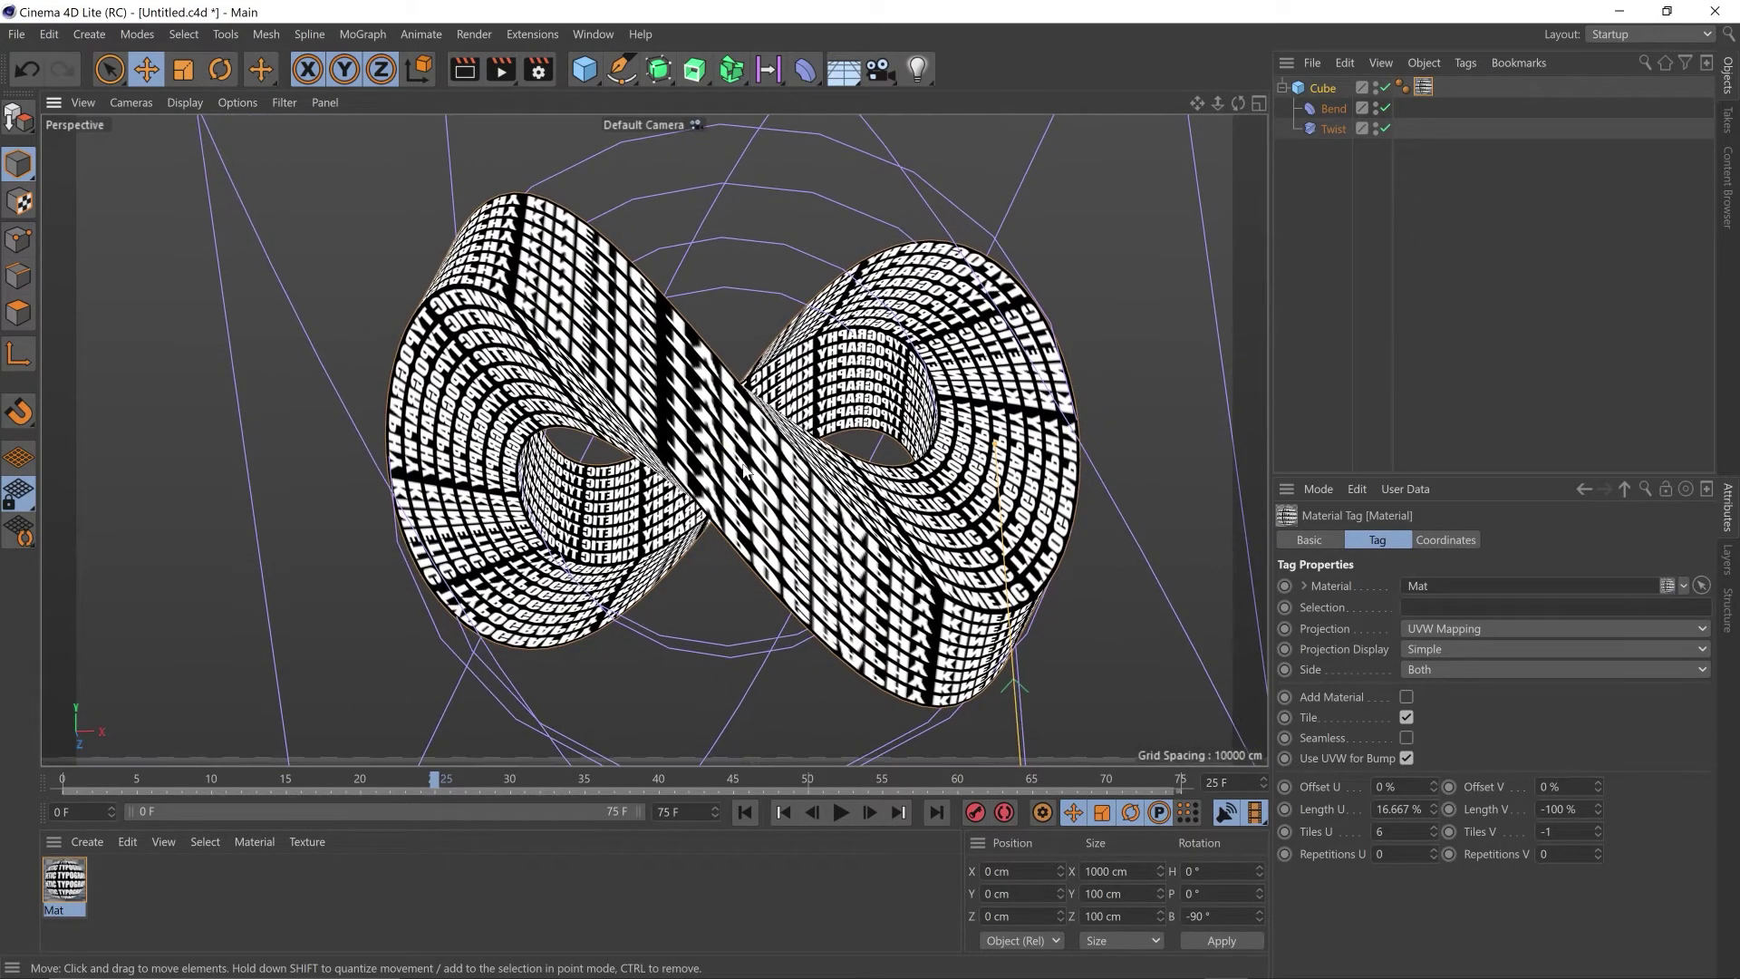
pyautogui.moveTo(1556, 831); pyautogui.dragTo(1538, 832)
pyautogui.write('1')
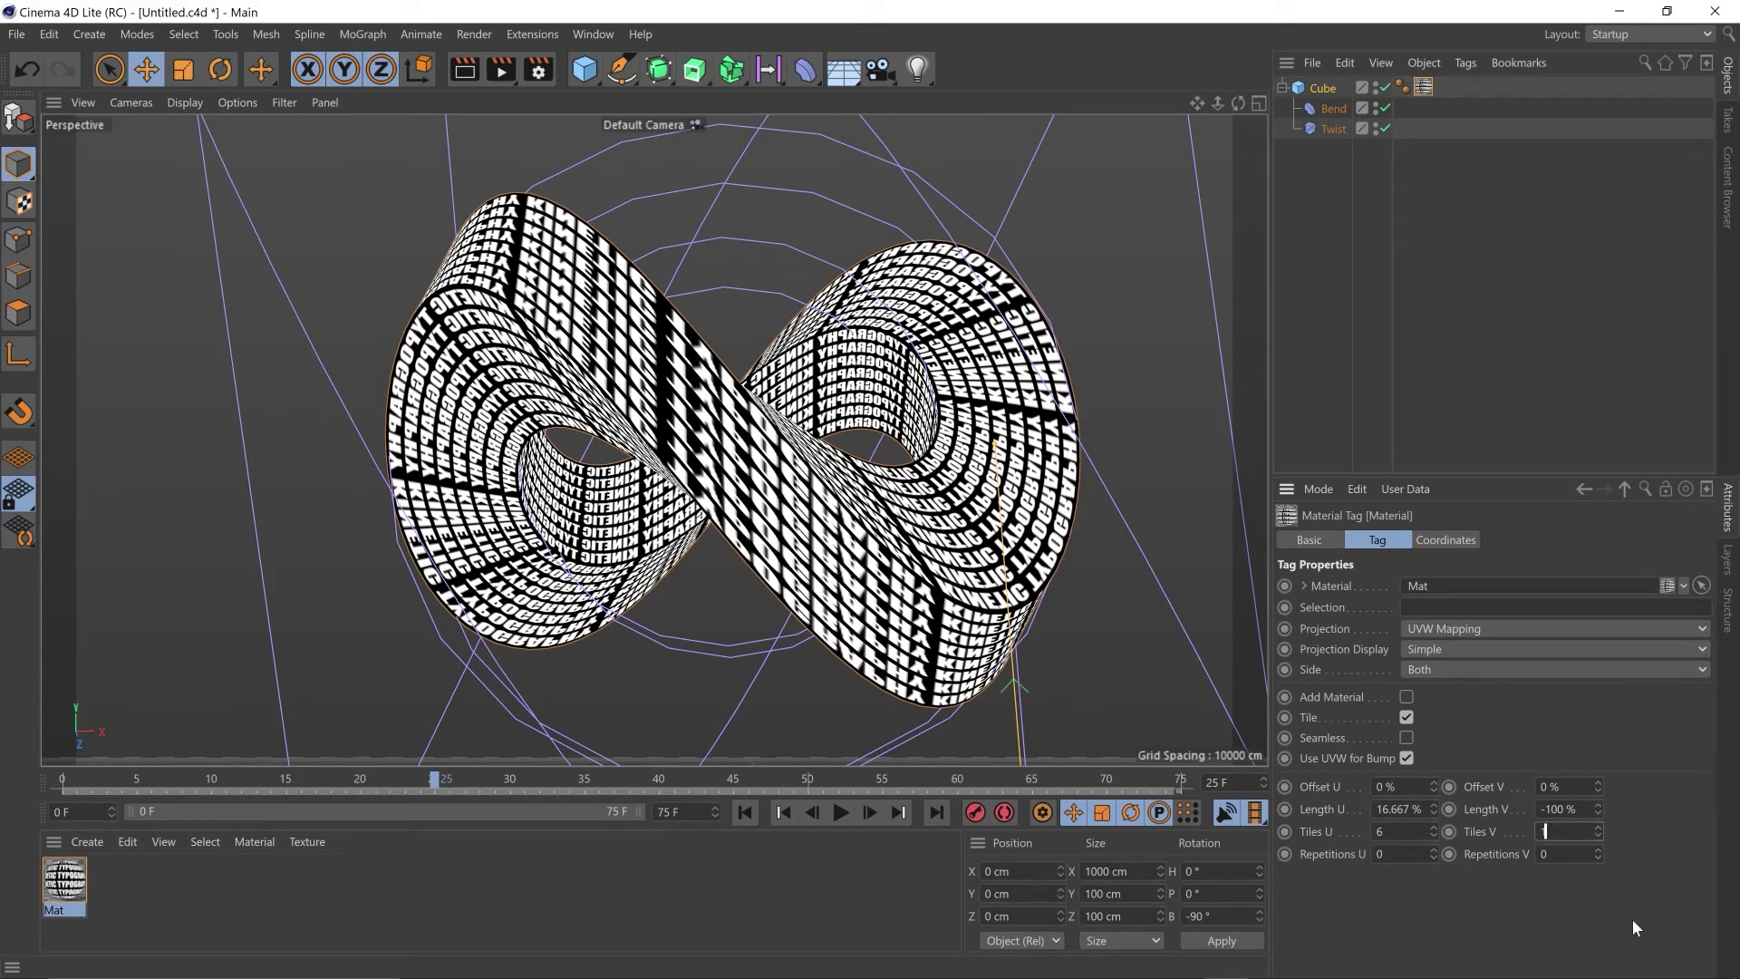
pyautogui.press('Return')
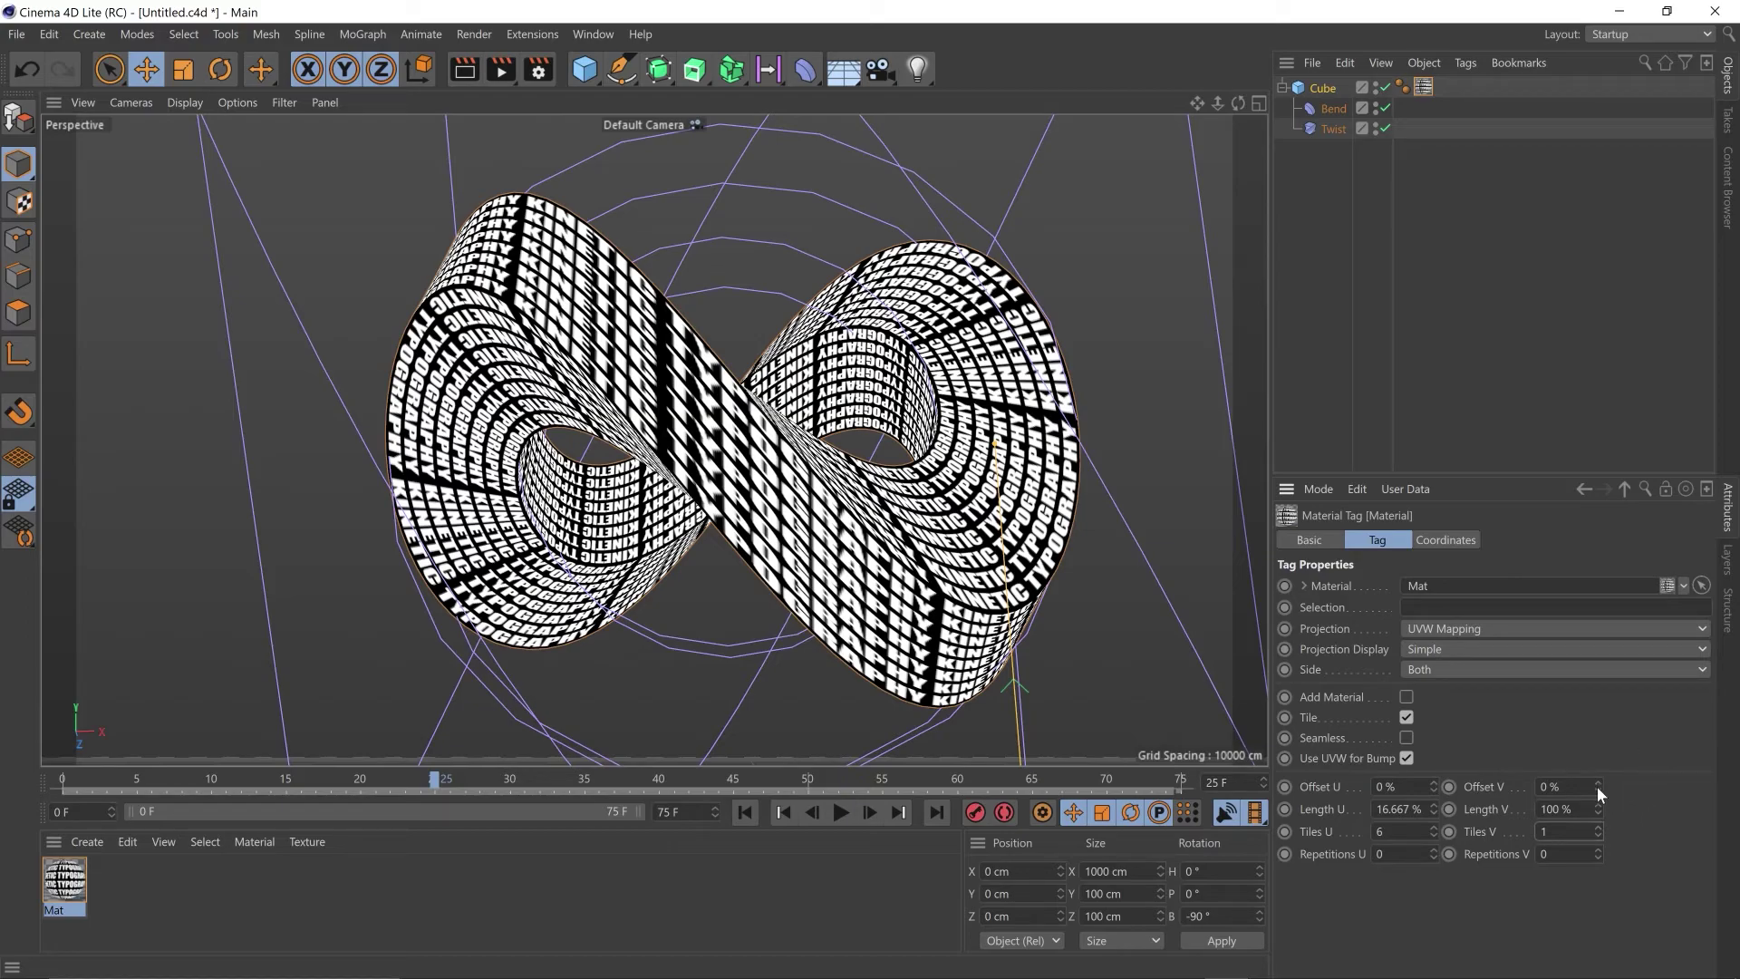
pyautogui.moveTo(1598, 787); pyautogui.dragTo(1432, 785)
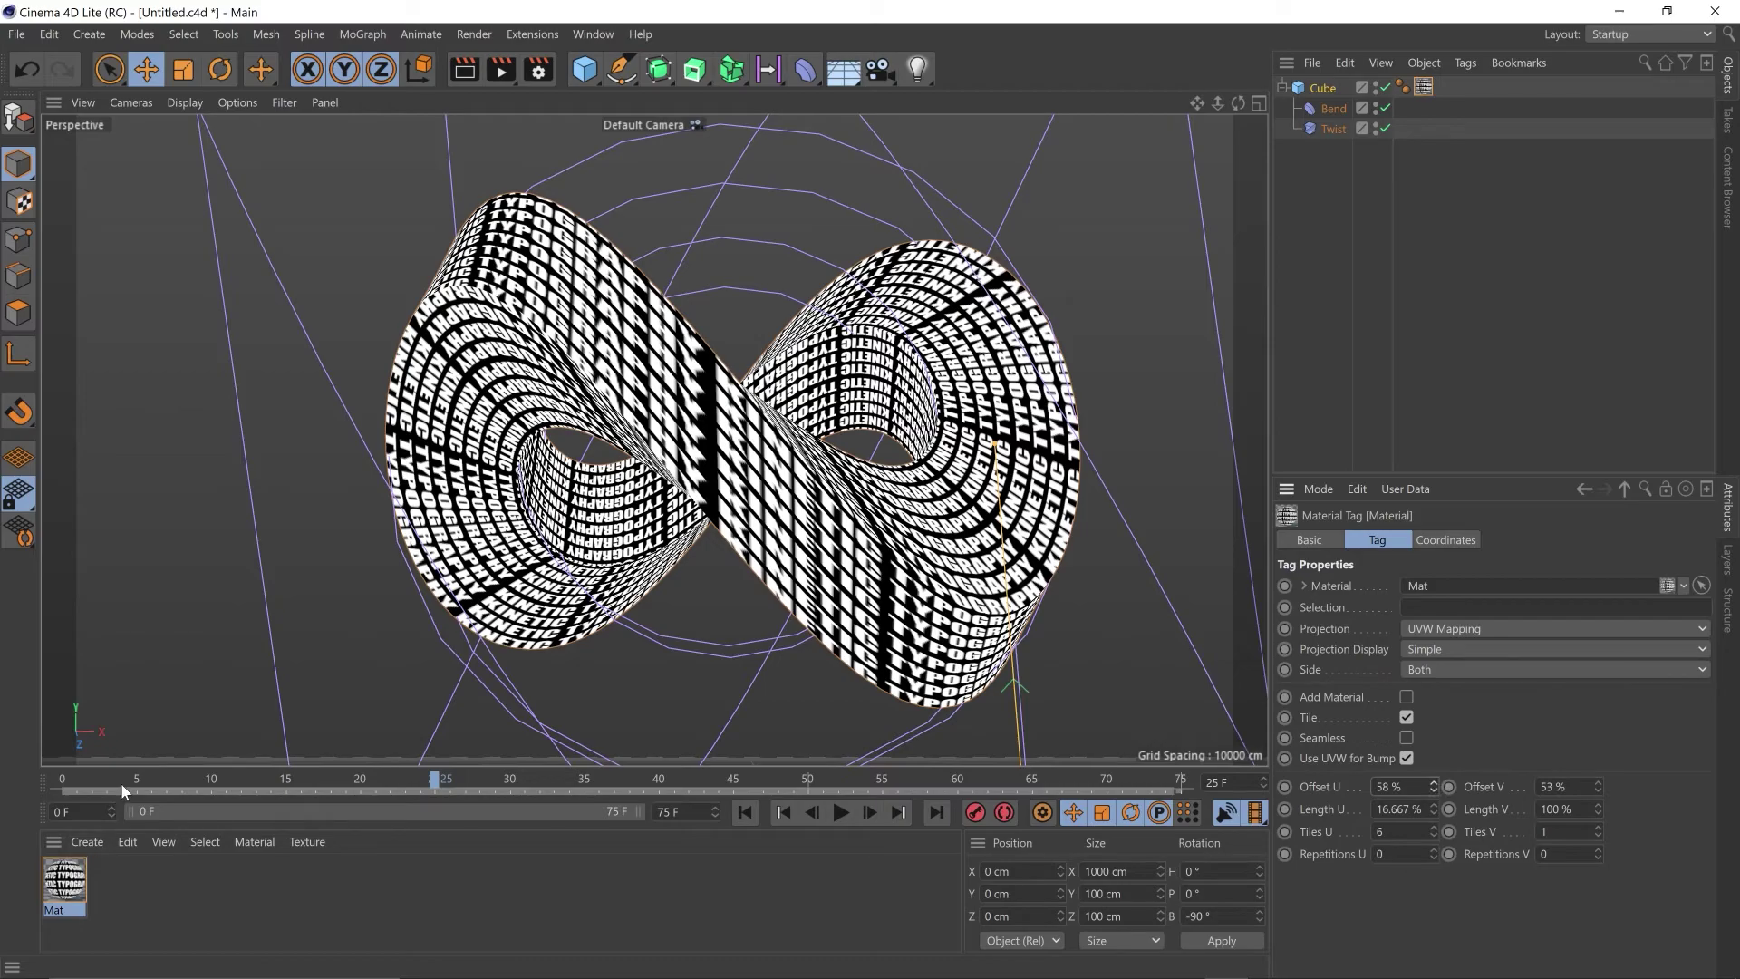
# - Keyframe the material tag's Offset U at frame 0, and set its value to 100% at frame 75
pyautogui.moveTo(120, 782); pyautogui.dragTo(12, 785)
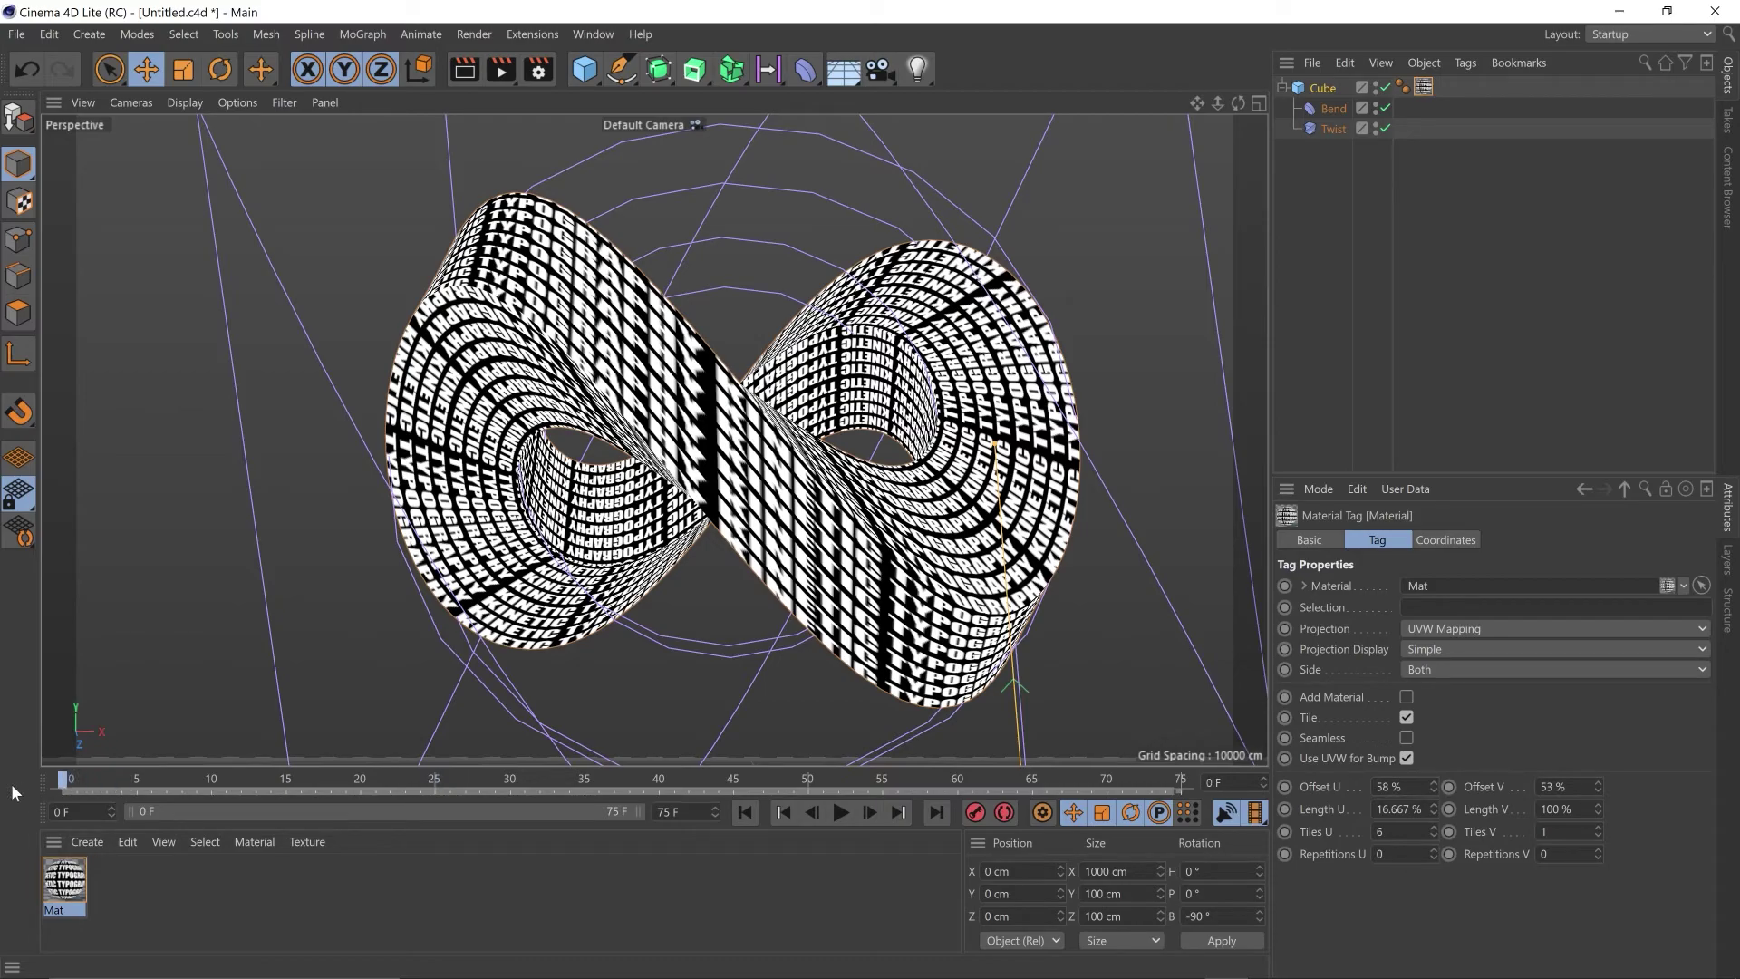
pyautogui.click(1285, 785)
pyautogui.click(1181, 781)
pyautogui.moveTo(1407, 787); pyautogui.dragTo(1104, 789)
pyautogui.write('50')
pyautogui.press('Return')
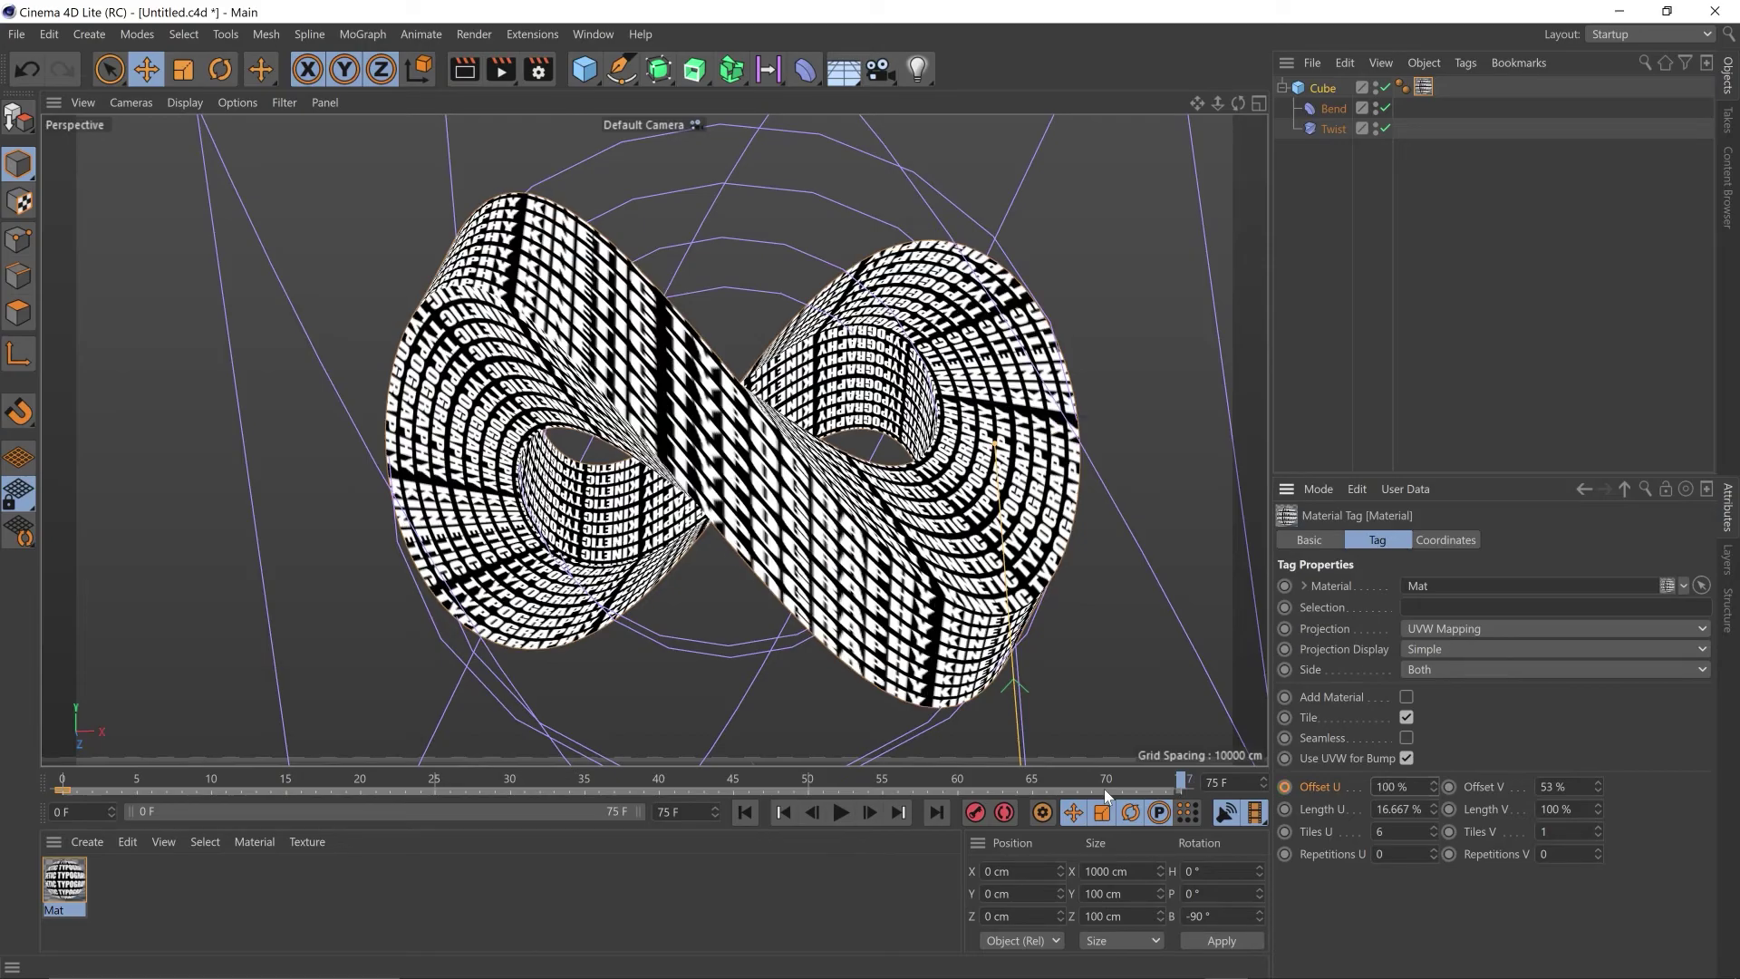